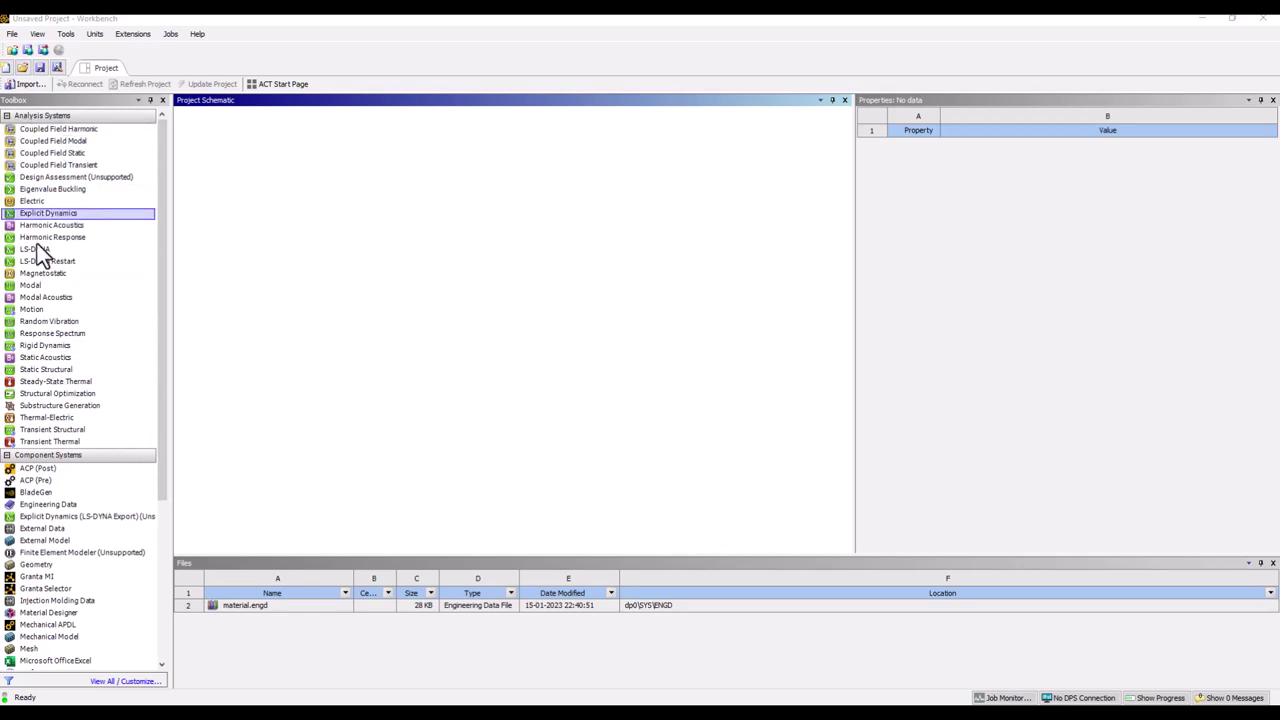
Add a Static Structural analysis system to the project schematic and open its Engineering Data
left_click(10, 116)
left_click(10, 116)
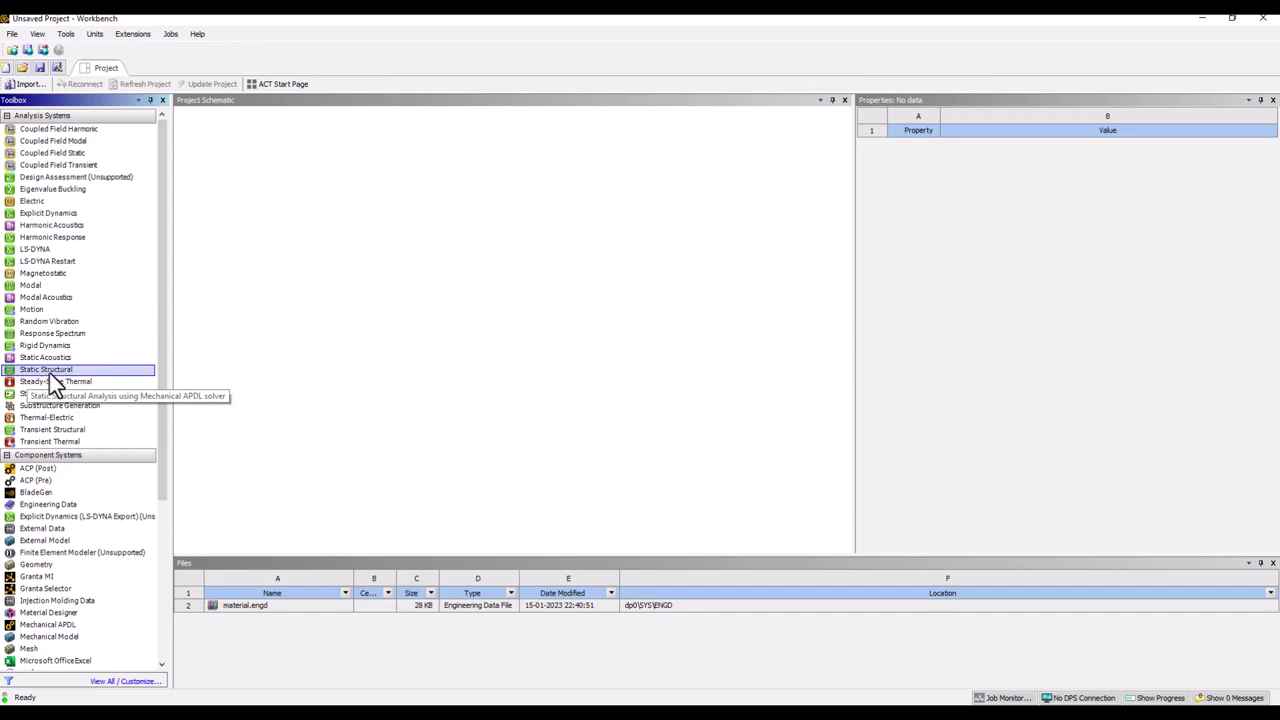
left_click_drag(53, 370, 264, 184)
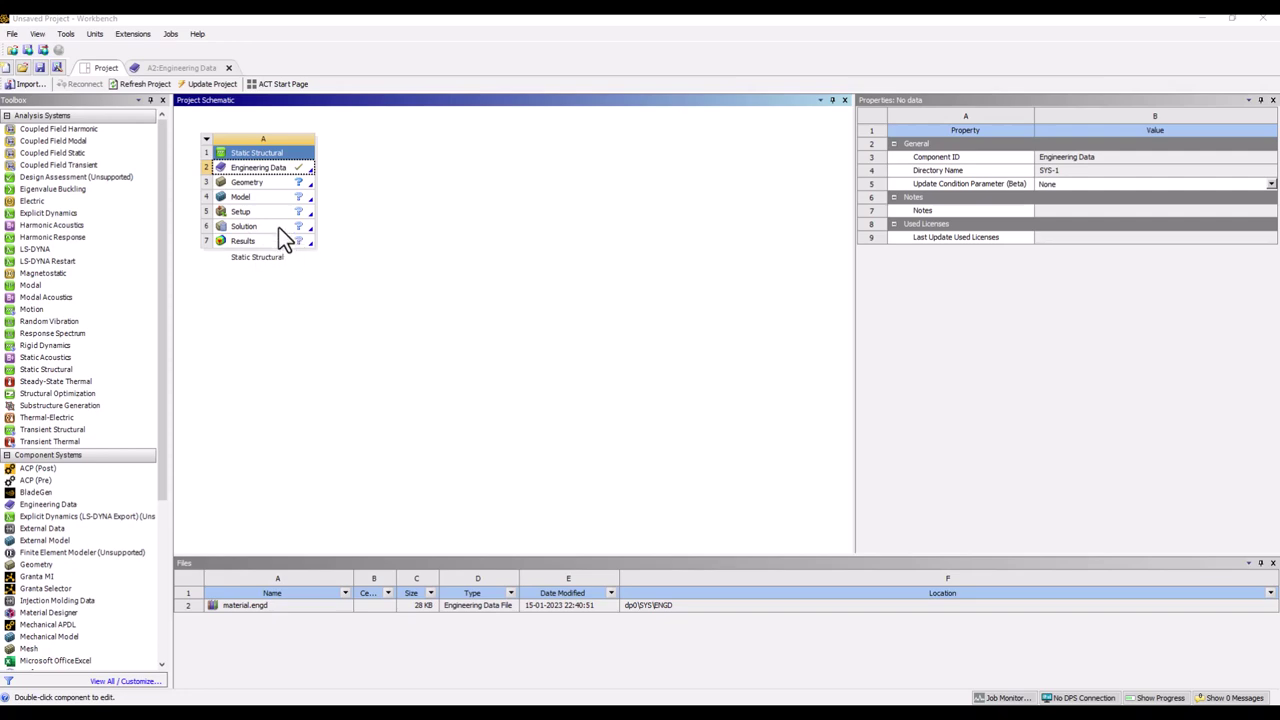
double_click(260, 167)
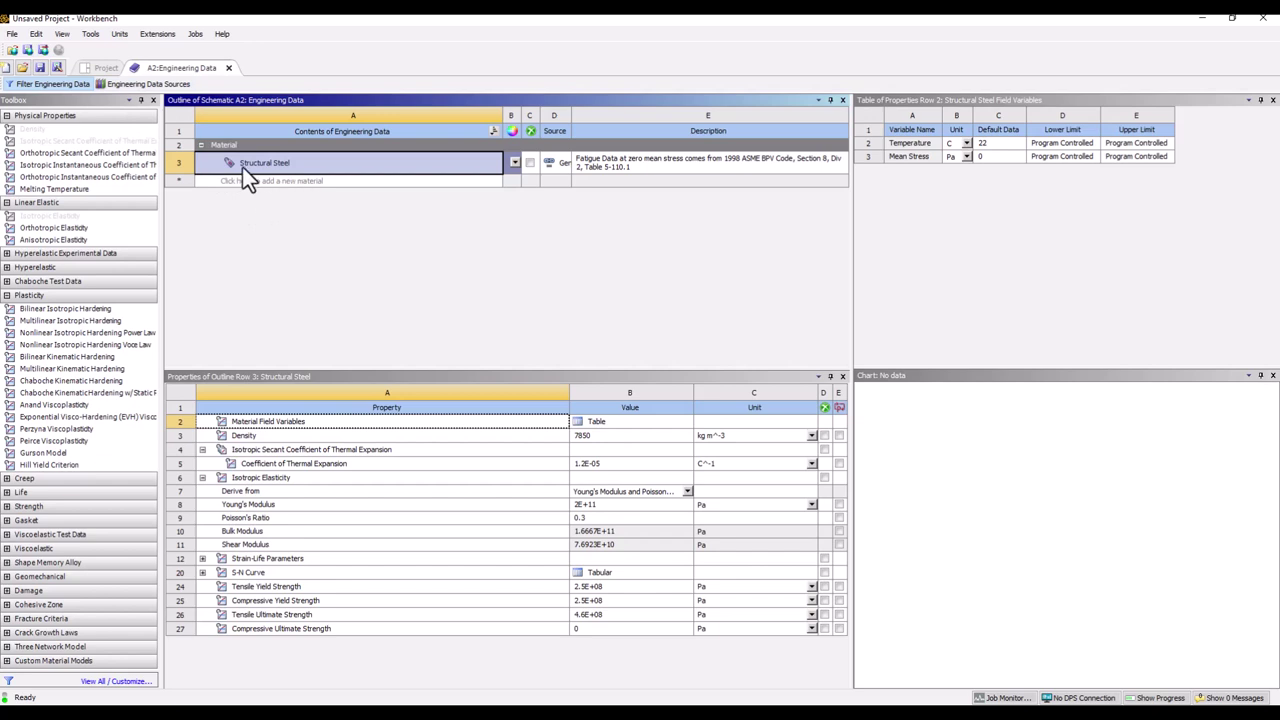
Examine the material libraries available in Engineering Data Sources and return to the system's own material list
left_click(158, 84)
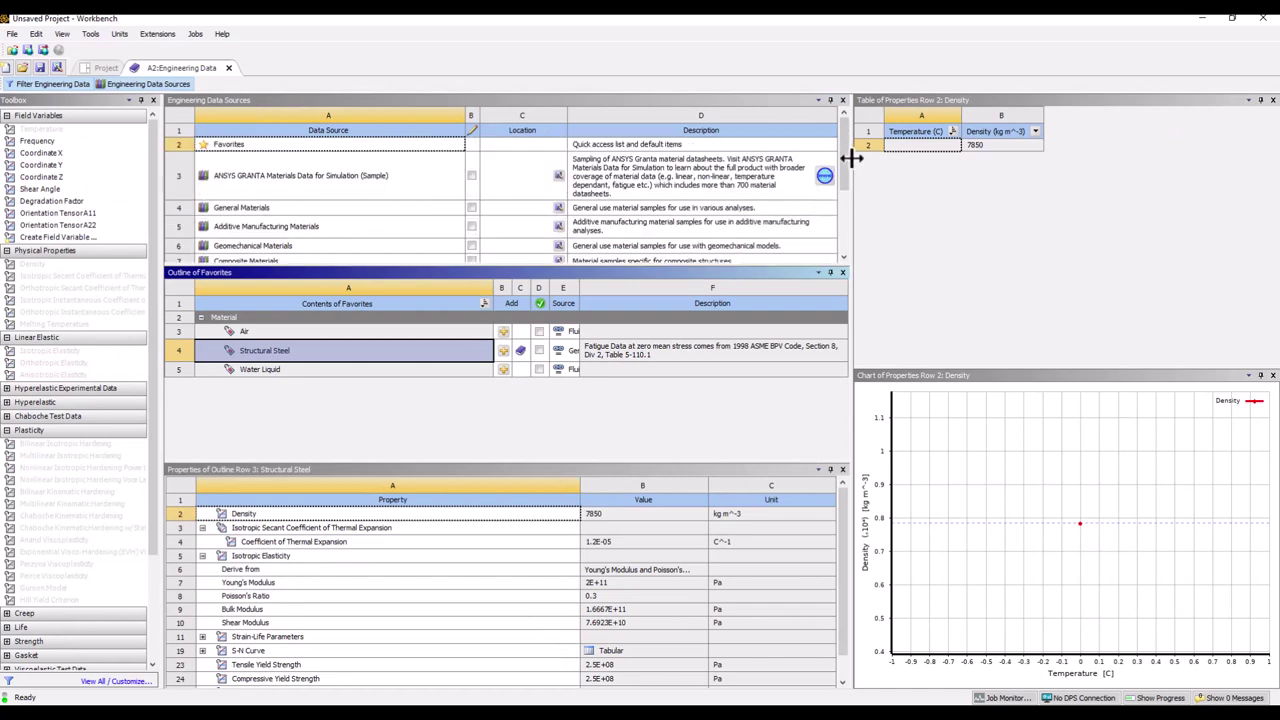
left_click(155, 84)
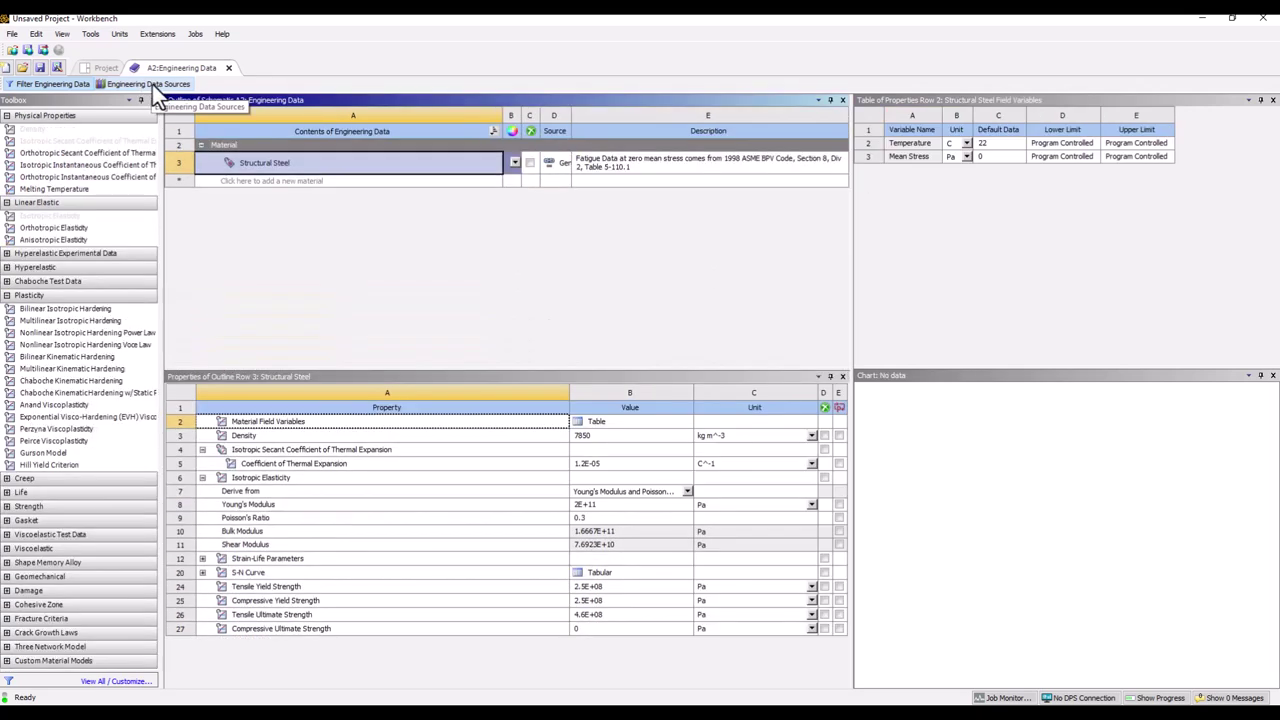
left_click(165, 84)
mouse_move(843, 166)
left_mouse_down()
mouse_move(848, 237)
mouse_move(852, 148)
left_mouse_up()
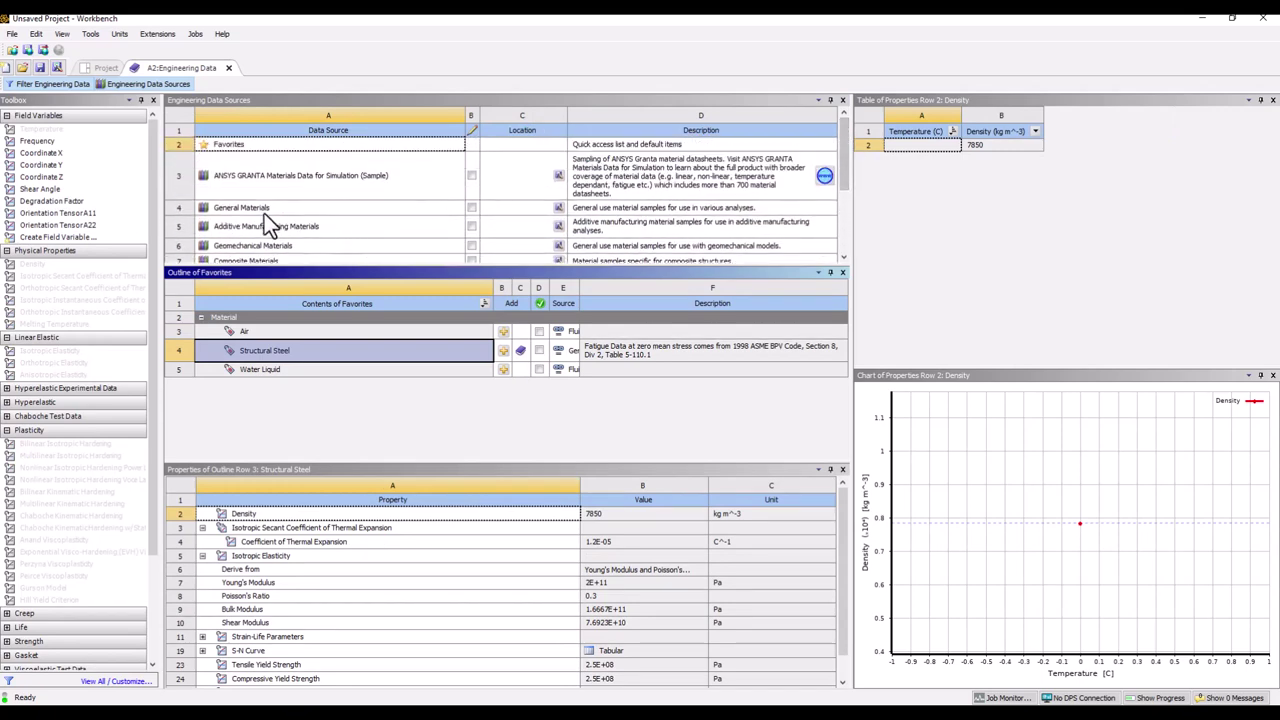
left_click_drag(474, 265, 449, 441)
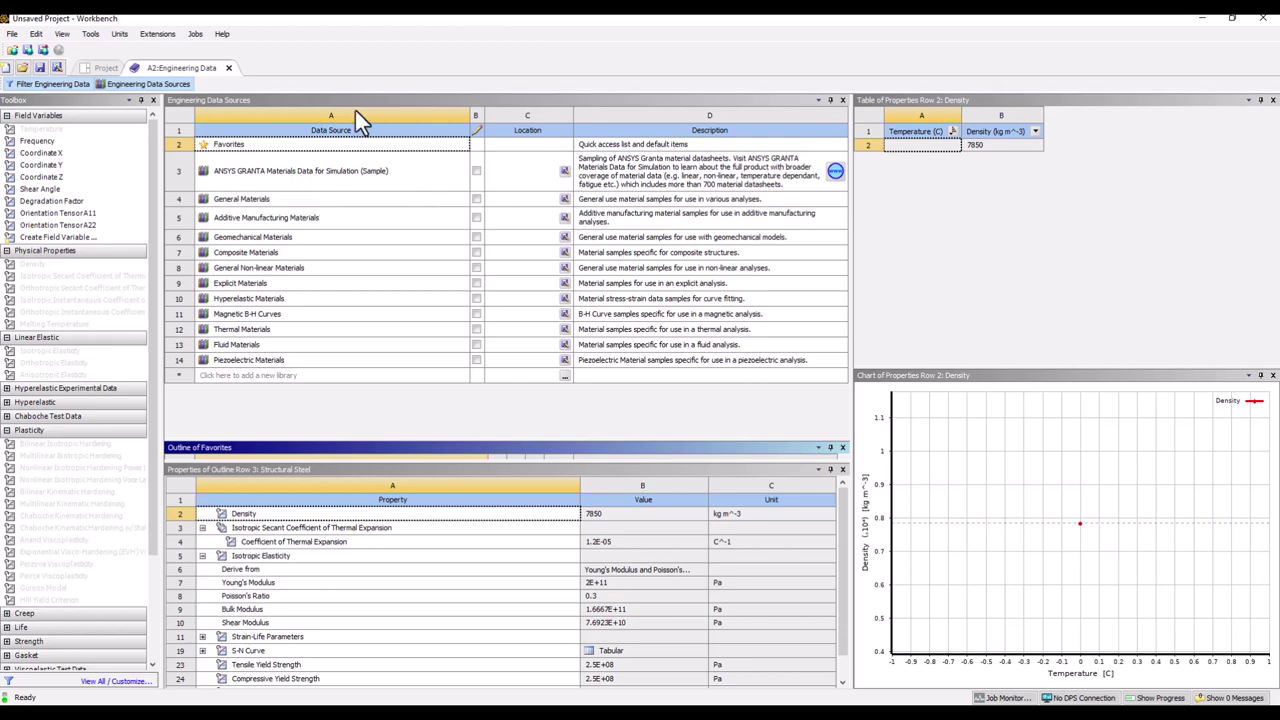
left_click(165, 84)
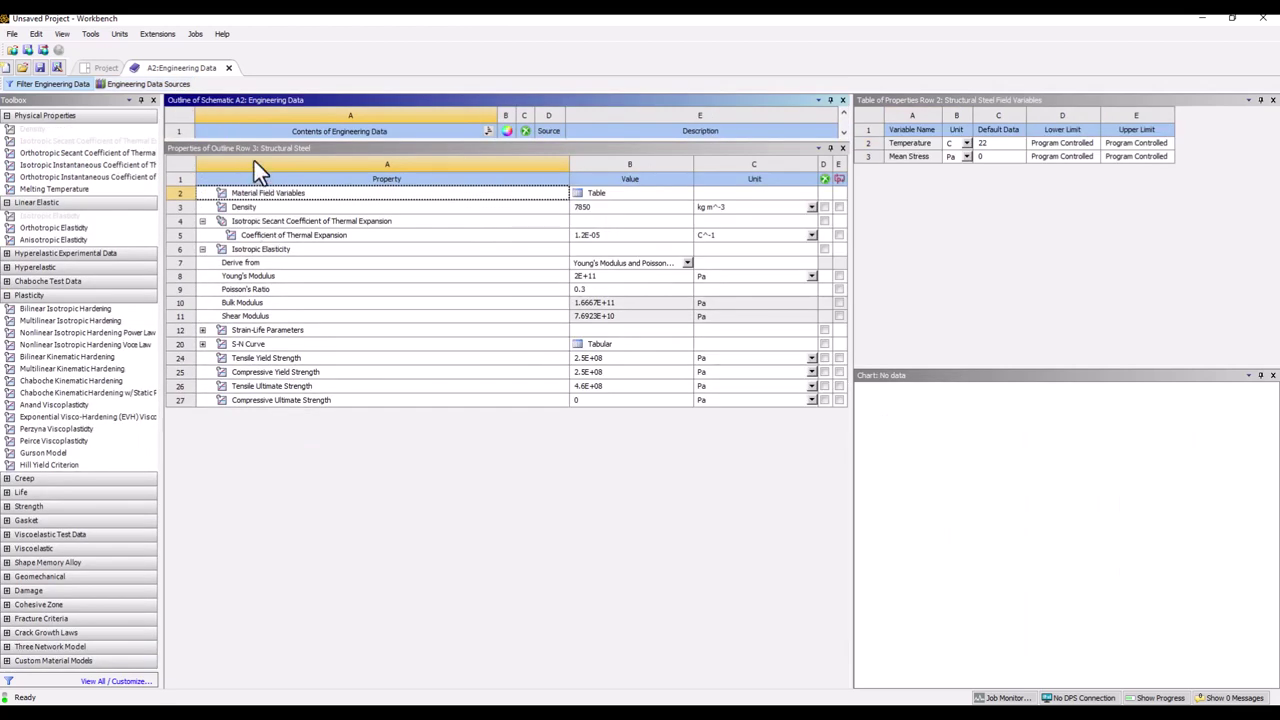
left_click_drag(373, 145, 377, 408)
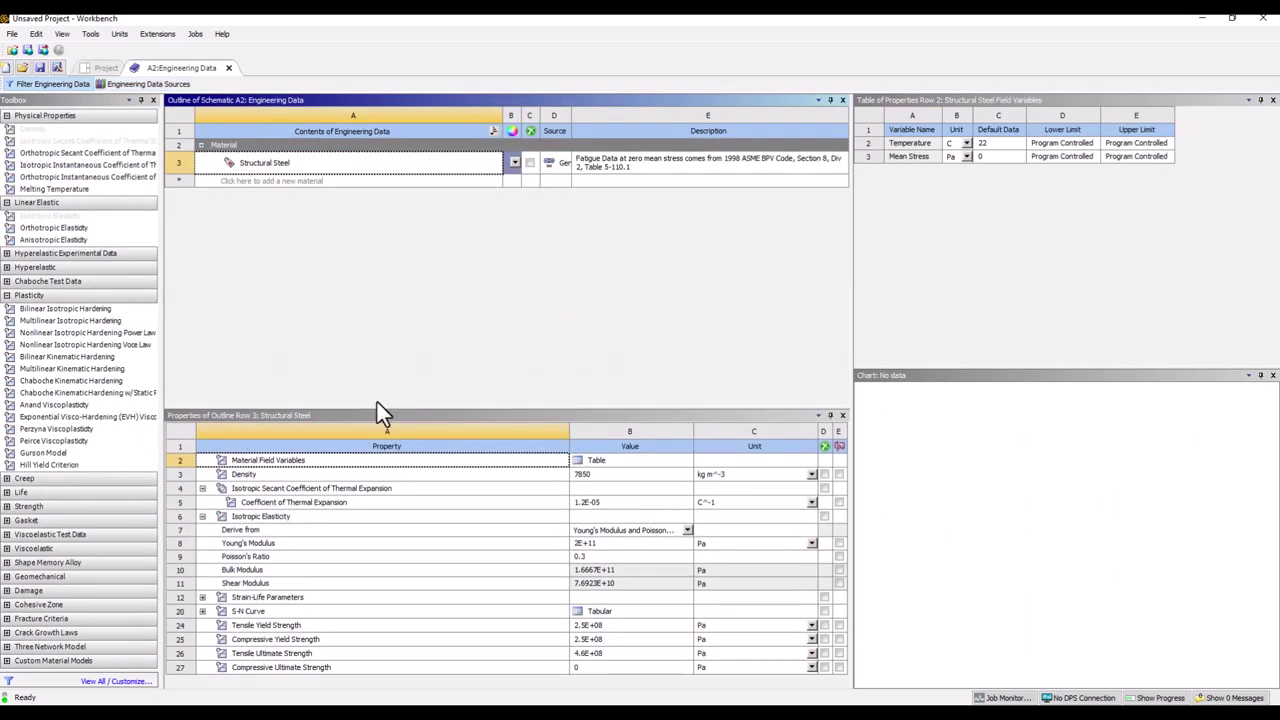
Add a new material named My_mat to the Engineering Data contents
left_click(286, 180)
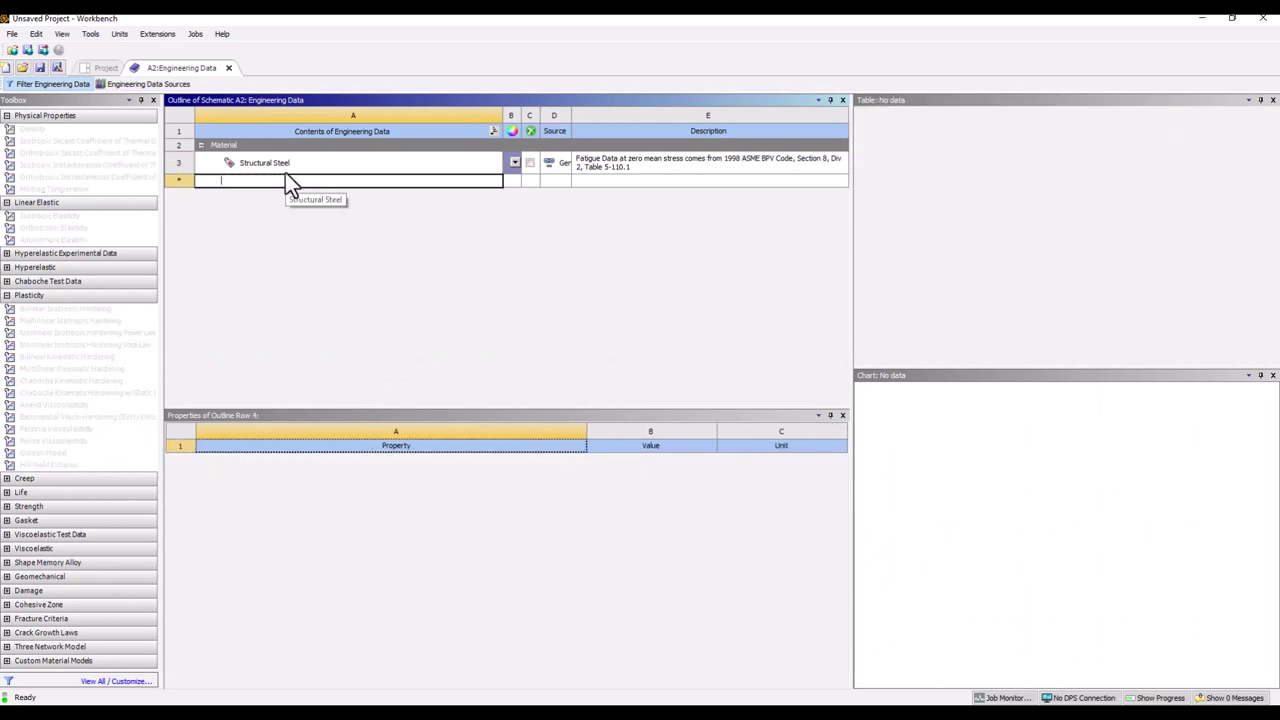
type("My_mat")
key("Return")
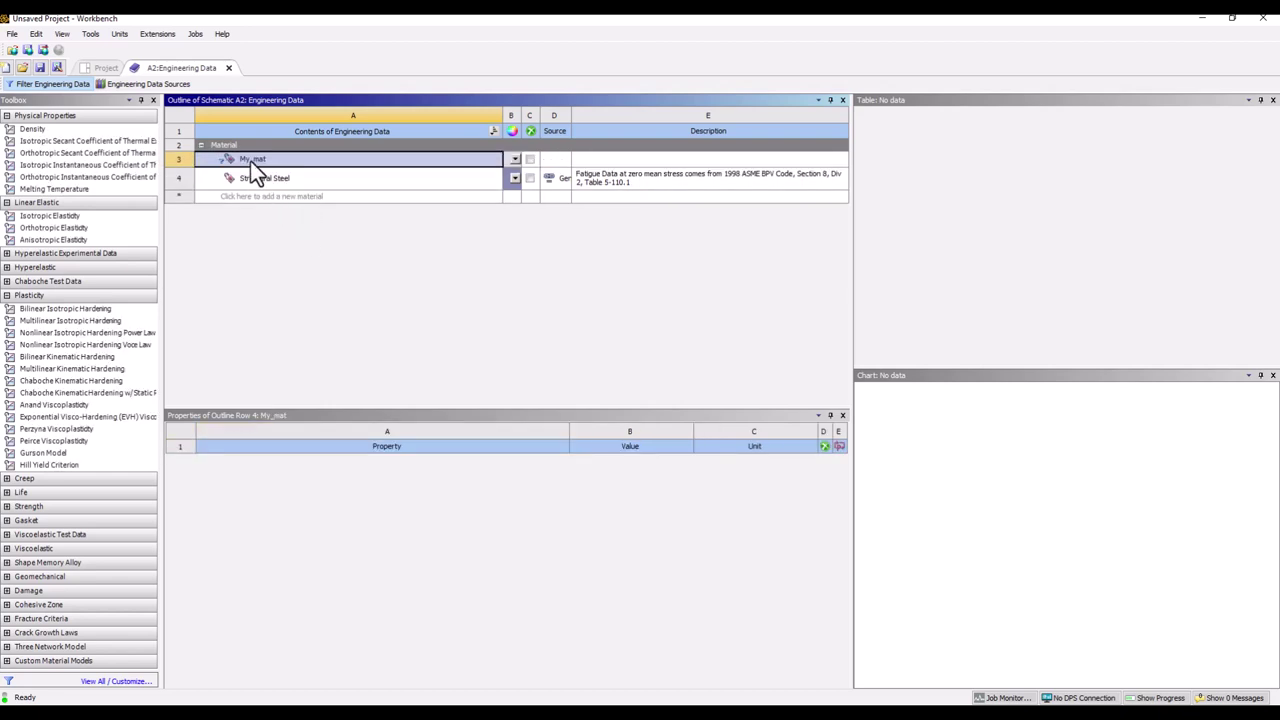
Compare the property lists of My_mat and Structural Steel and look through the Geomechanical material models
left_click(250, 161)
left_click(277, 181)
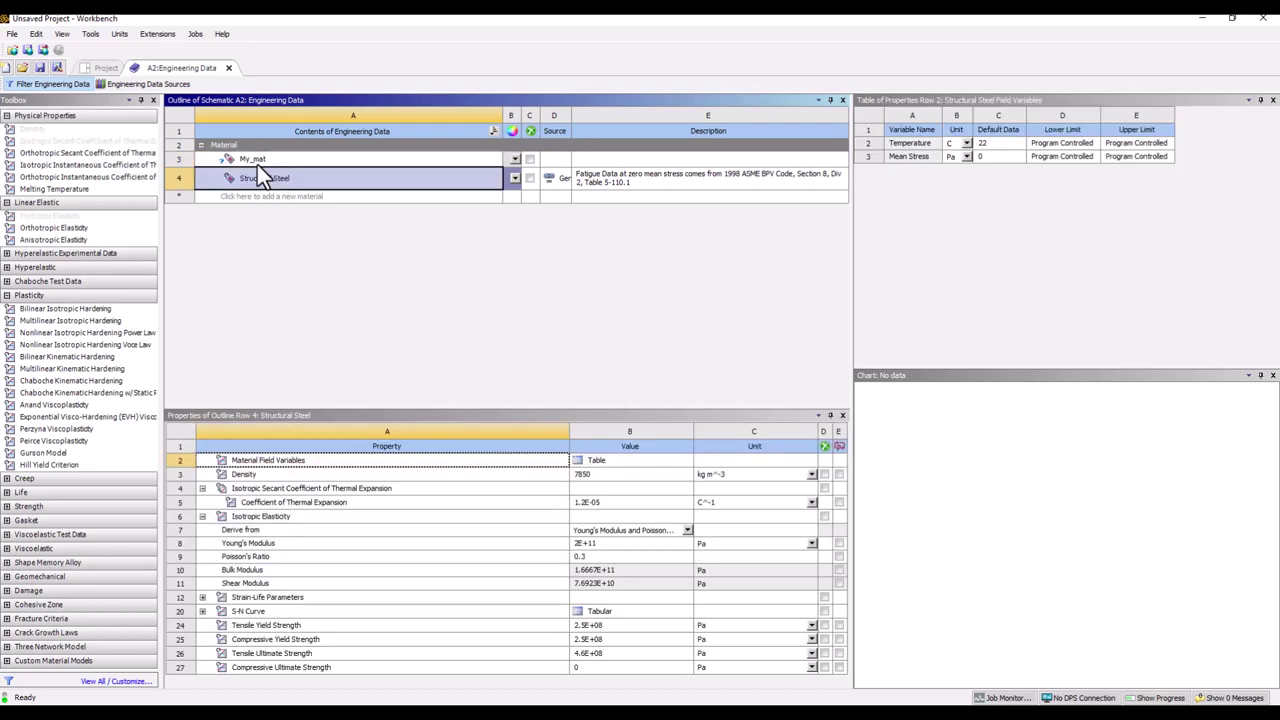
left_click(251, 162)
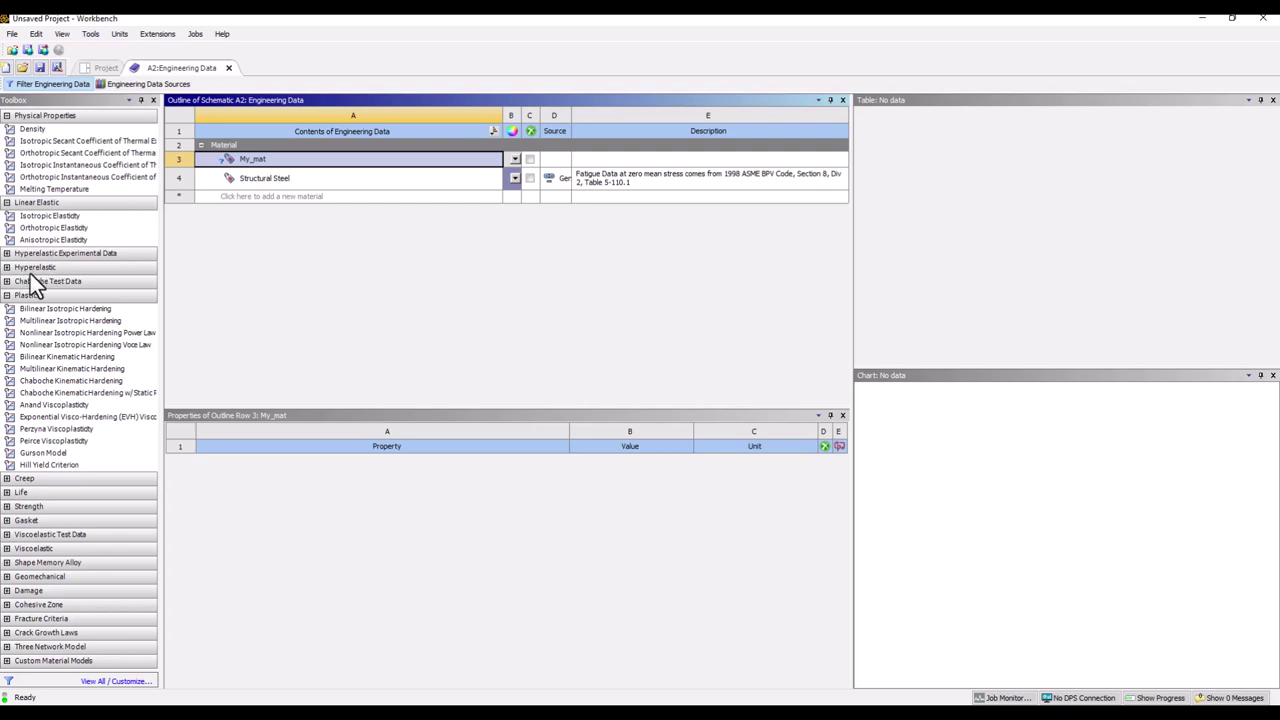
left_click(40, 577)
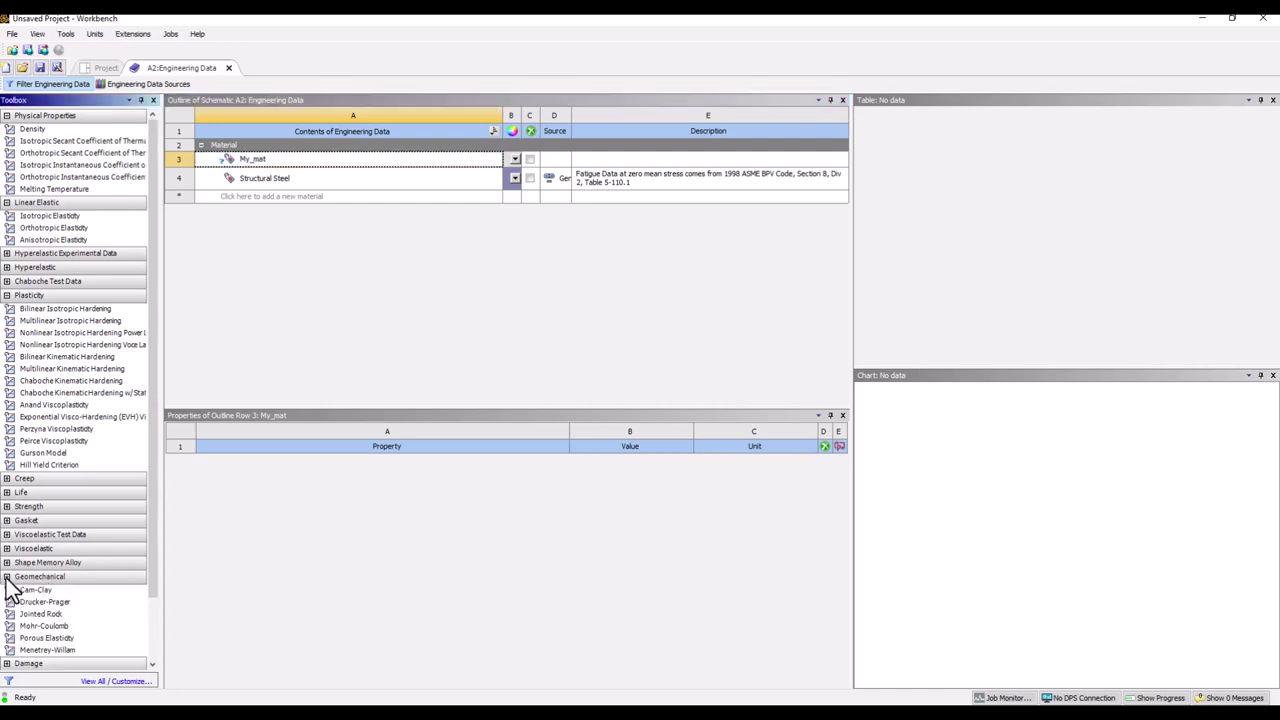
left_click(266, 161)
key("Return")
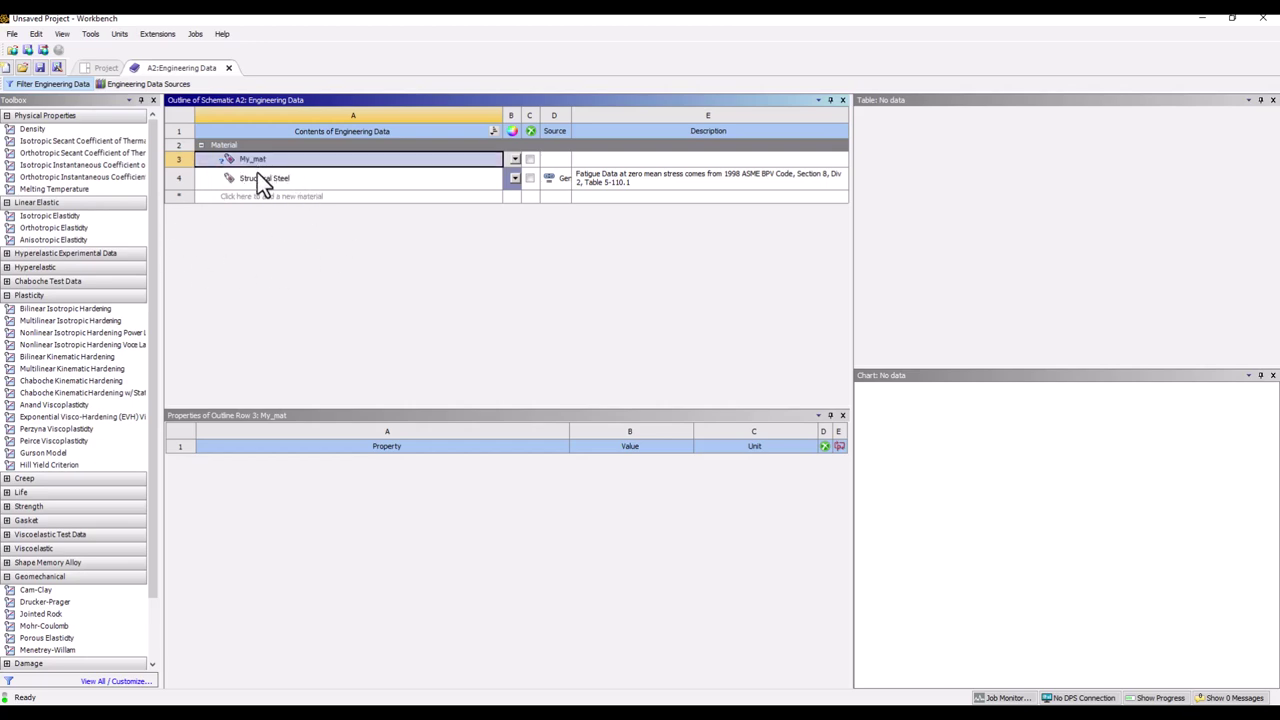
Assign the Isotropic Elasticity property to the My_mat material
left_click(66, 217)
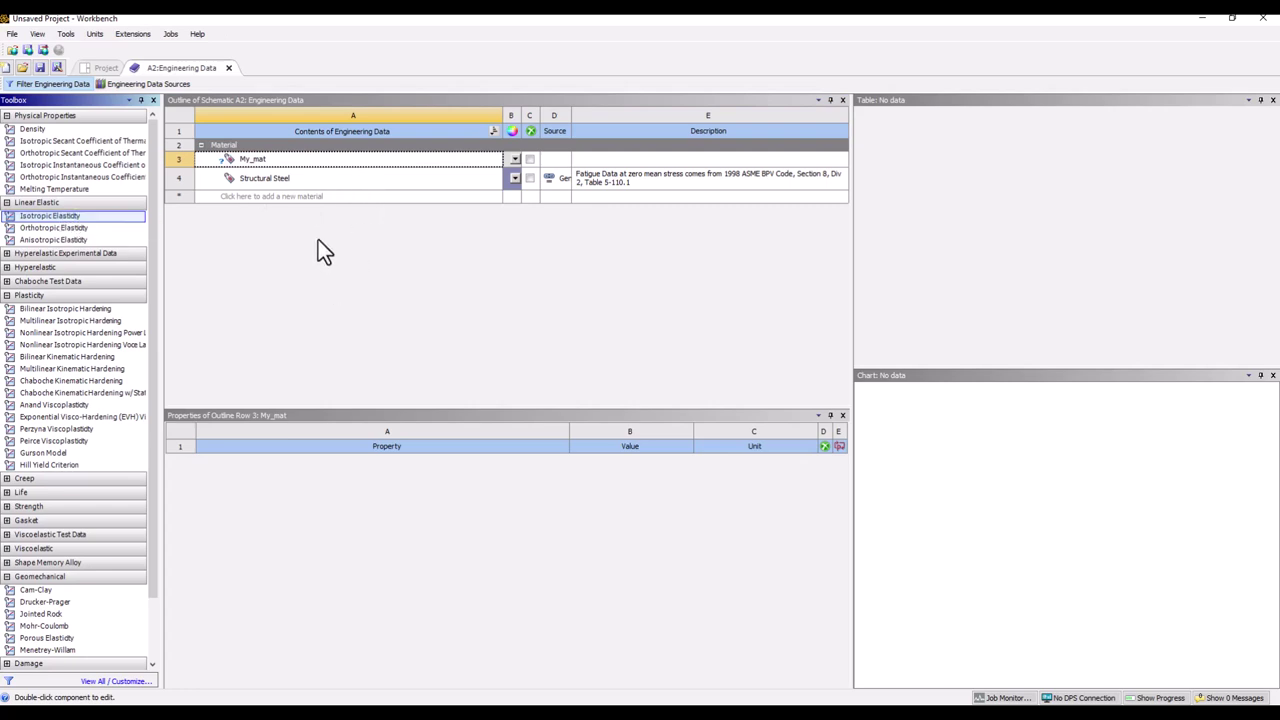
left_click(252, 162)
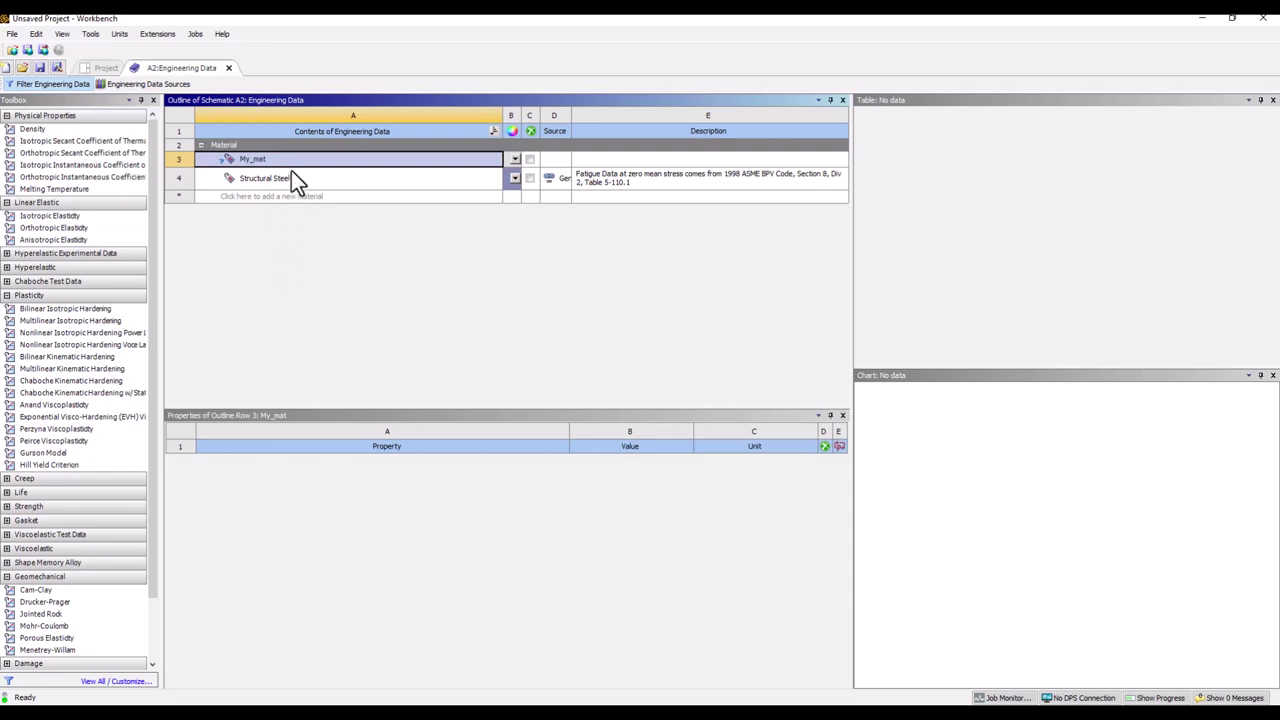
left_click_drag(54, 217, 278, 160)
left_click(258, 157)
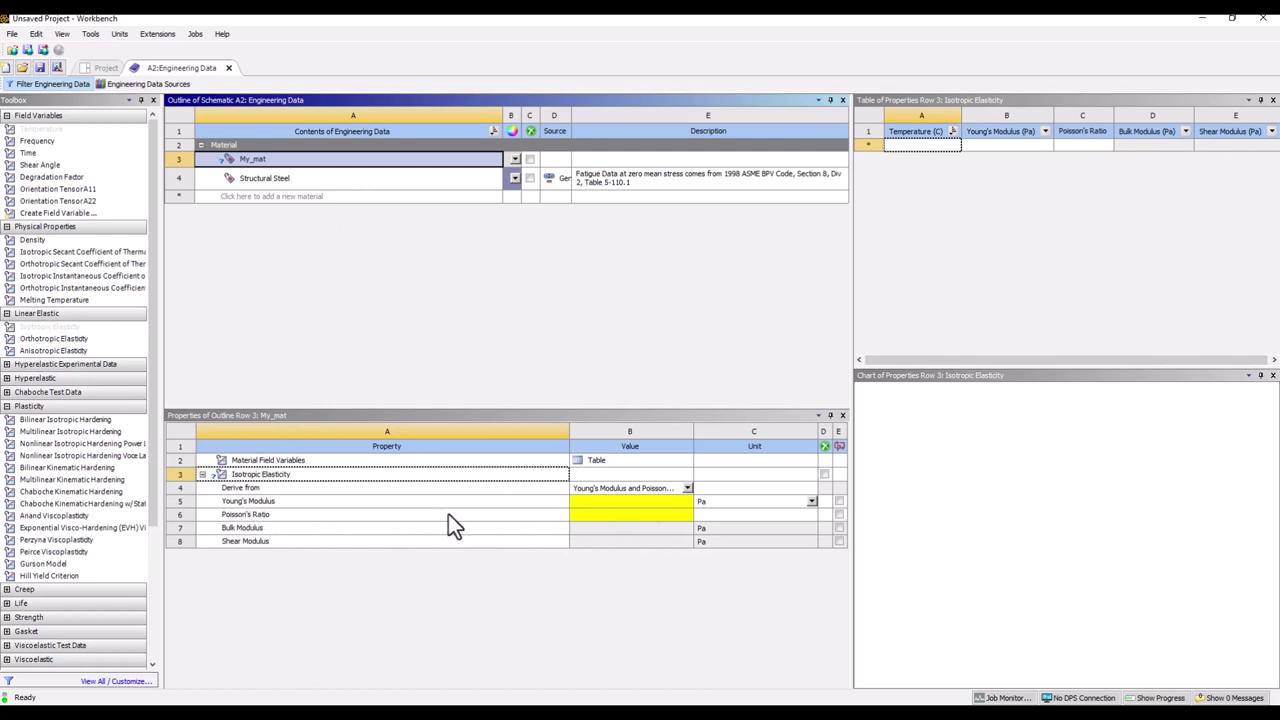
Review the elasticity derivation options, leave Young's Modulus and Poisson's Ratio selected, and set My_mat's Poisson's ratio to 0
left_click(688, 488)
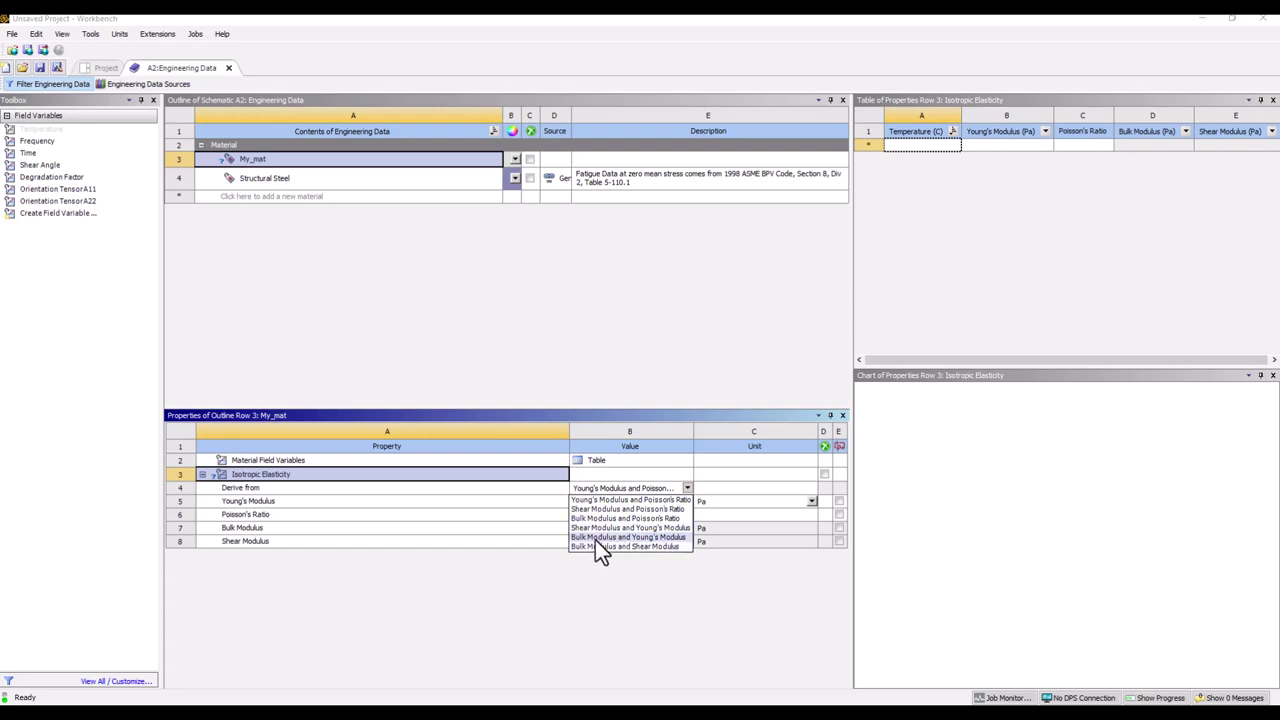
left_click(657, 594)
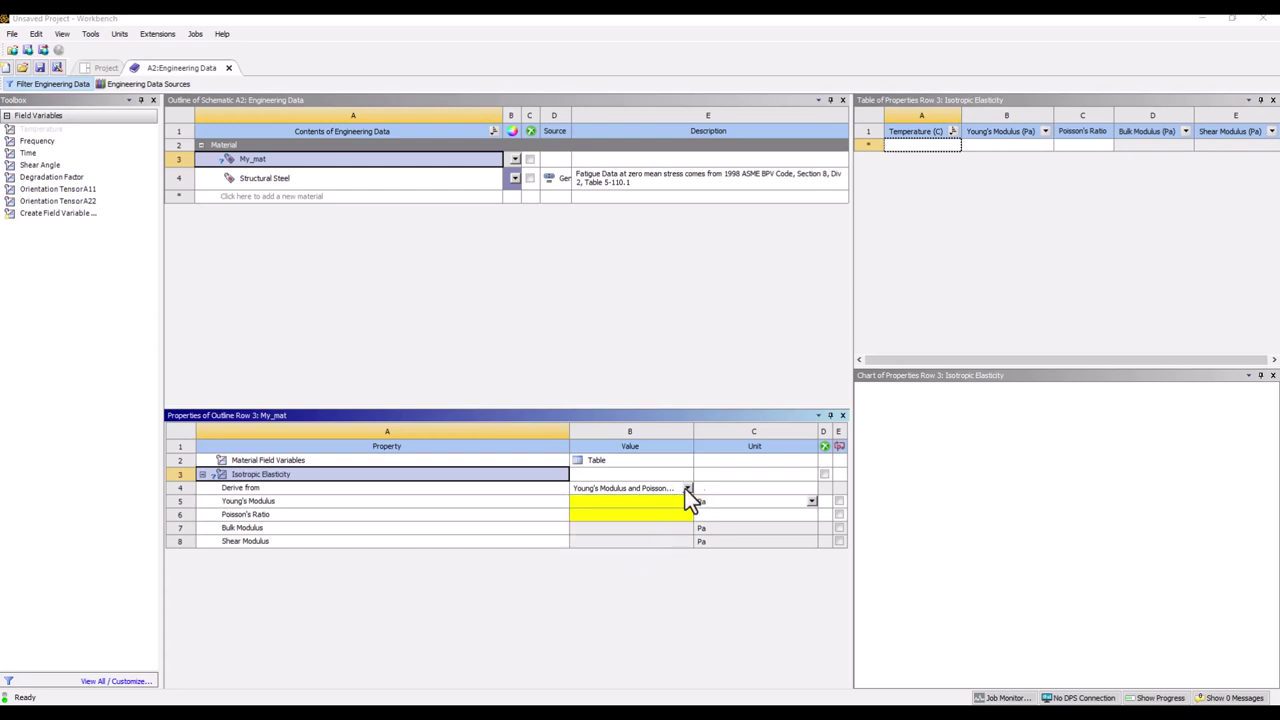
left_click(612, 517)
type("0")
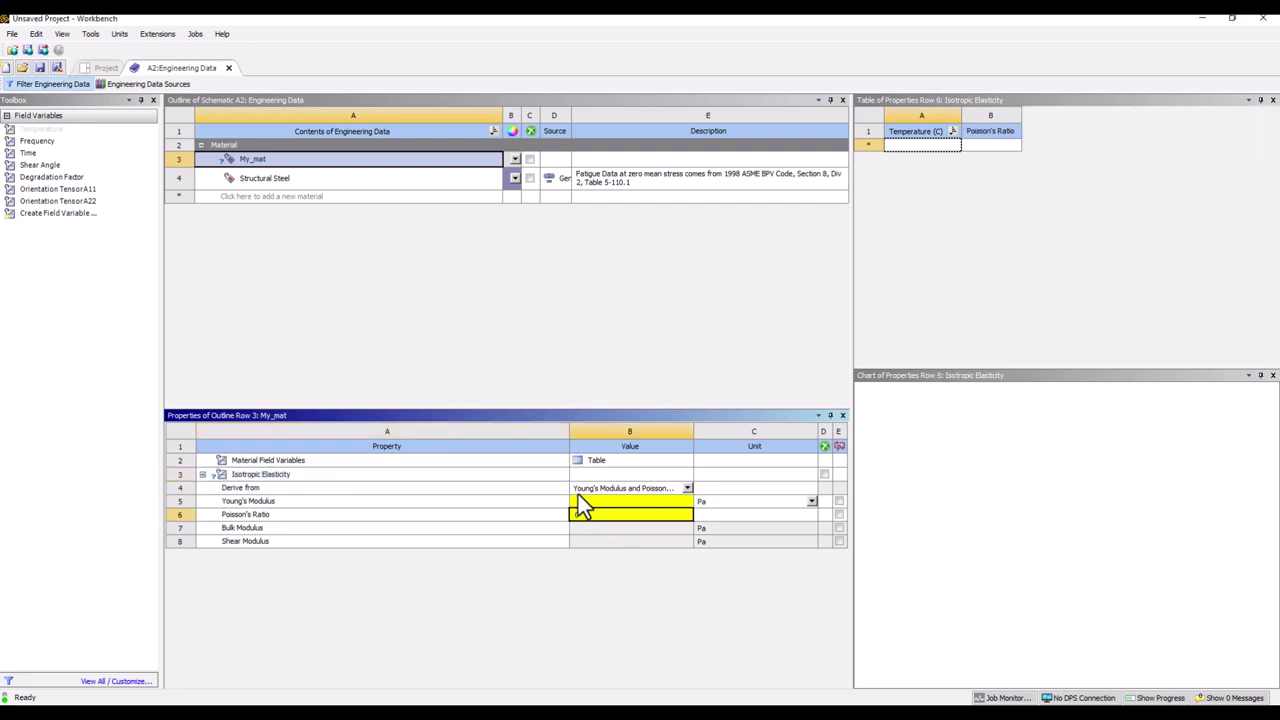
Check the OneNote problem statement, set My_mat's Young's Modulus to 2.8e10 Pa in Workbench, and view its unit options
left_click(585, 501)
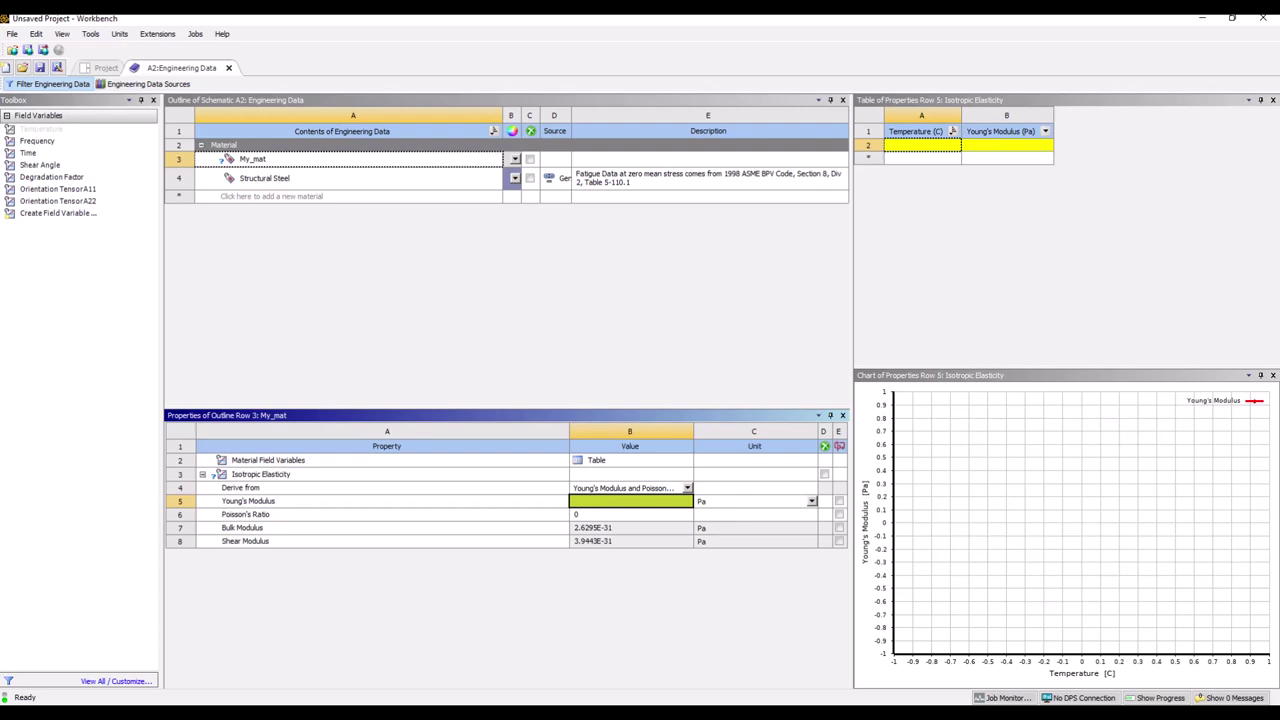
key("alt+Tab")
left_click_drag(536, 167, 648, 160)
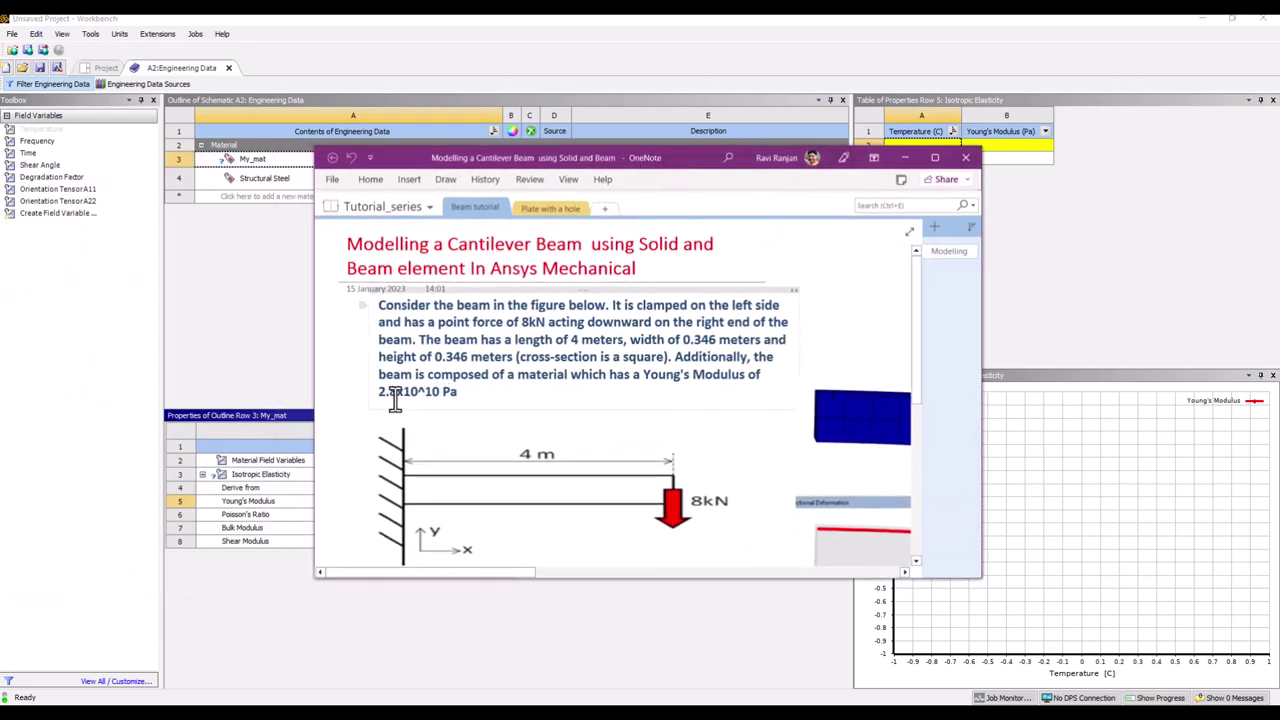
left_click(898, 158)
left_click(594, 501)
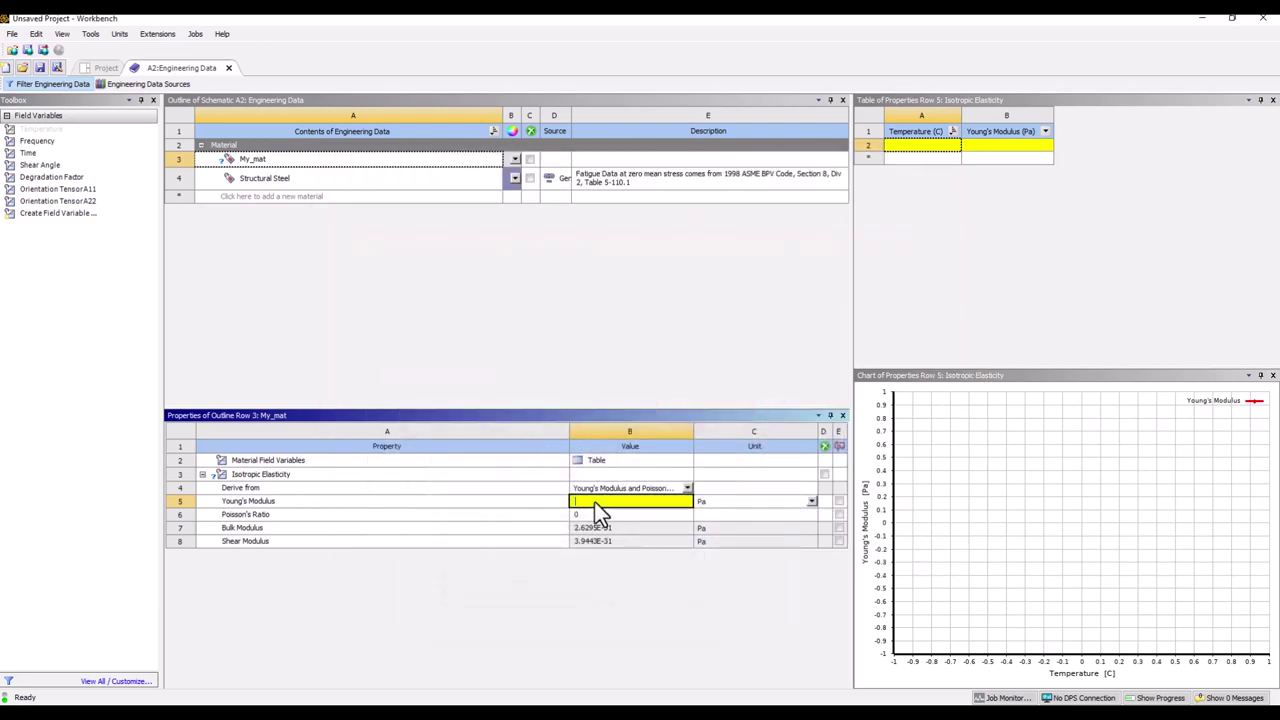
type("2.8e10")
key("Return")
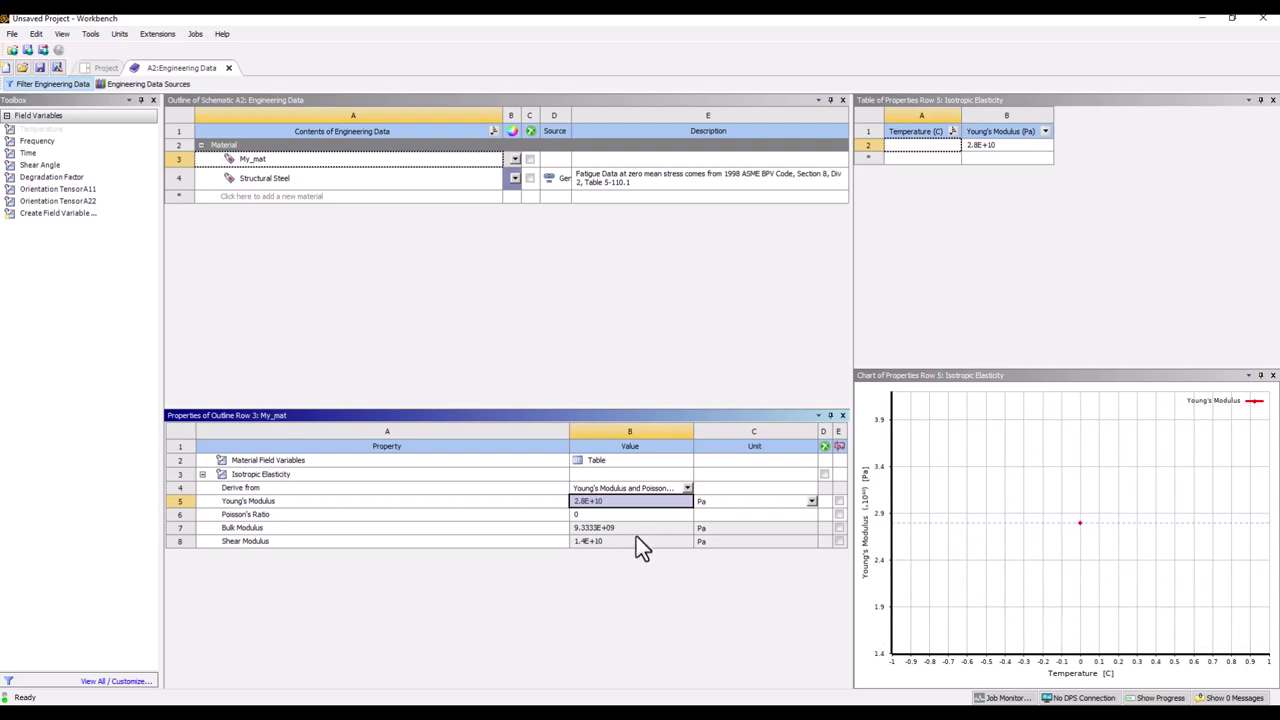
left_click(812, 502)
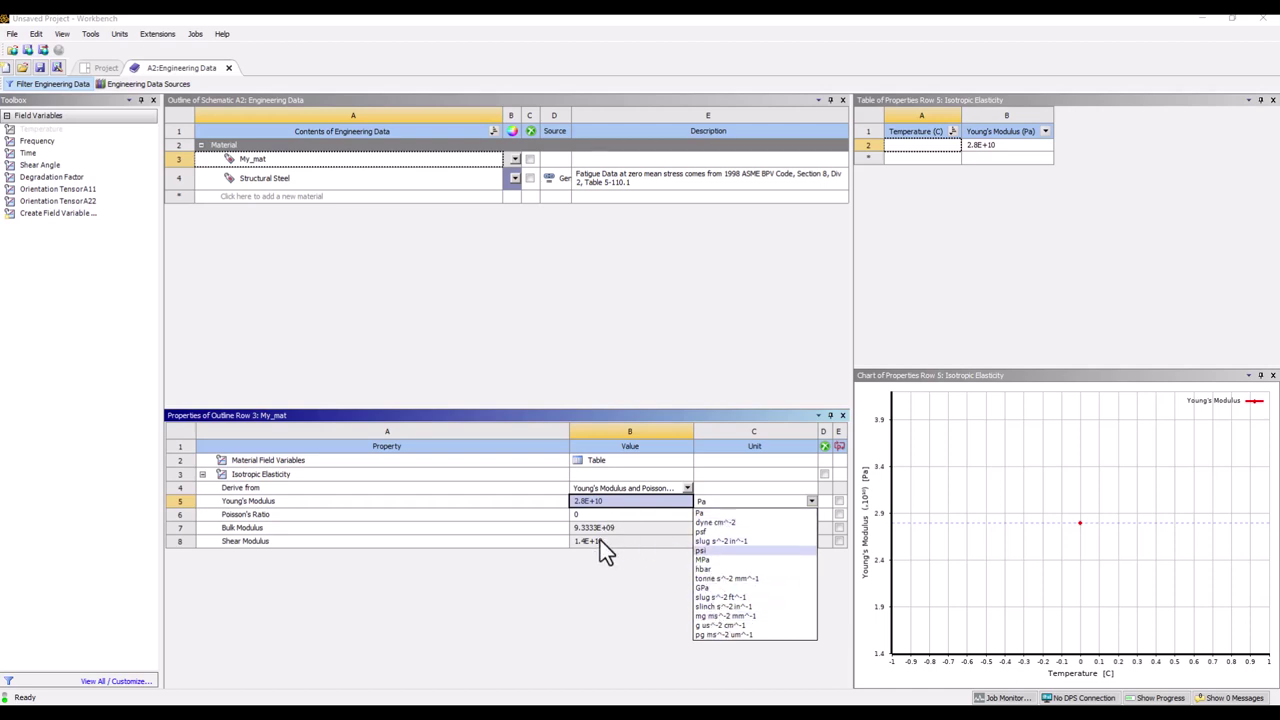
left_click(593, 607)
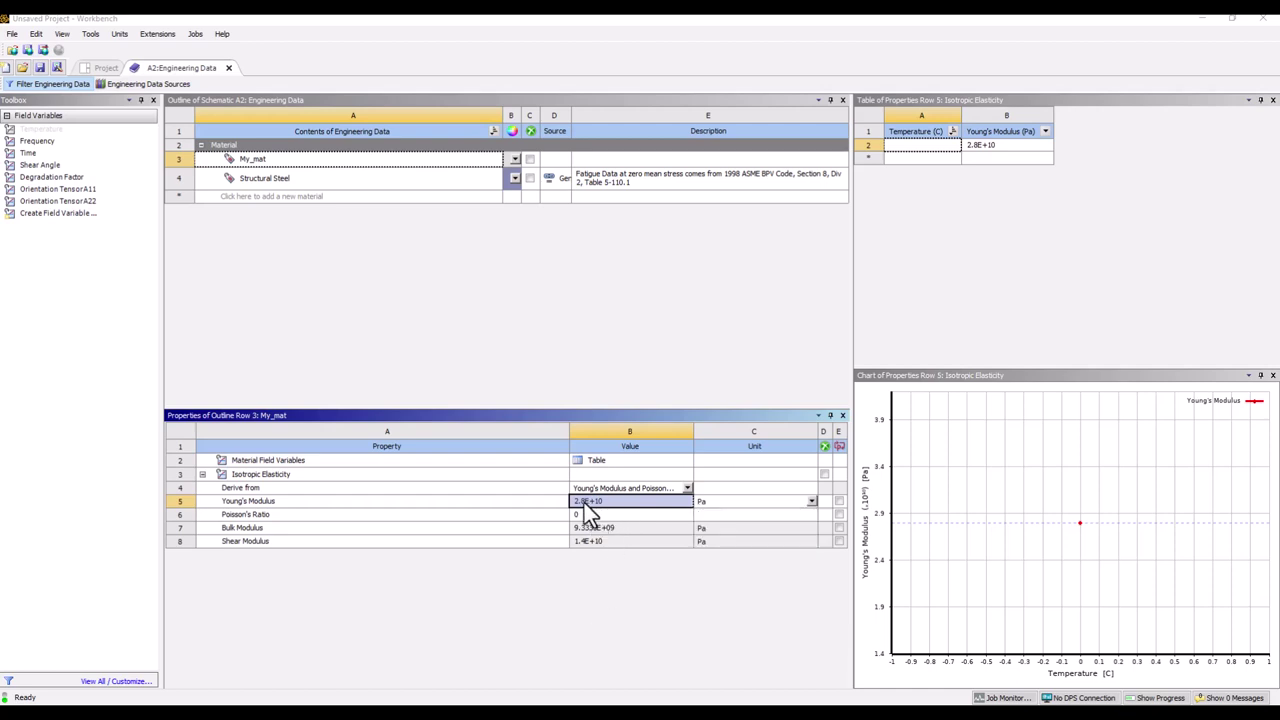
Return to the project schematic, create a new SpaceClaim geometry for the Static Structural system, and consult the beam problem in OneNote
left_click(104, 67)
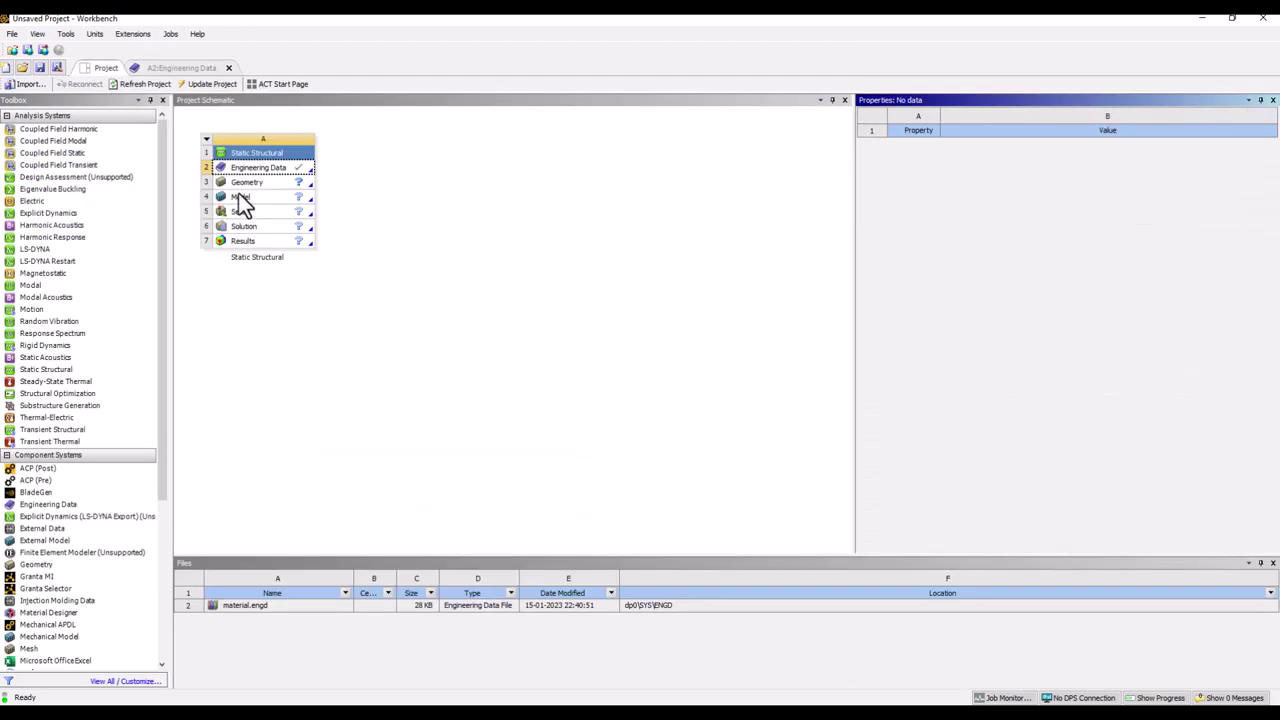
left_click(250, 182)
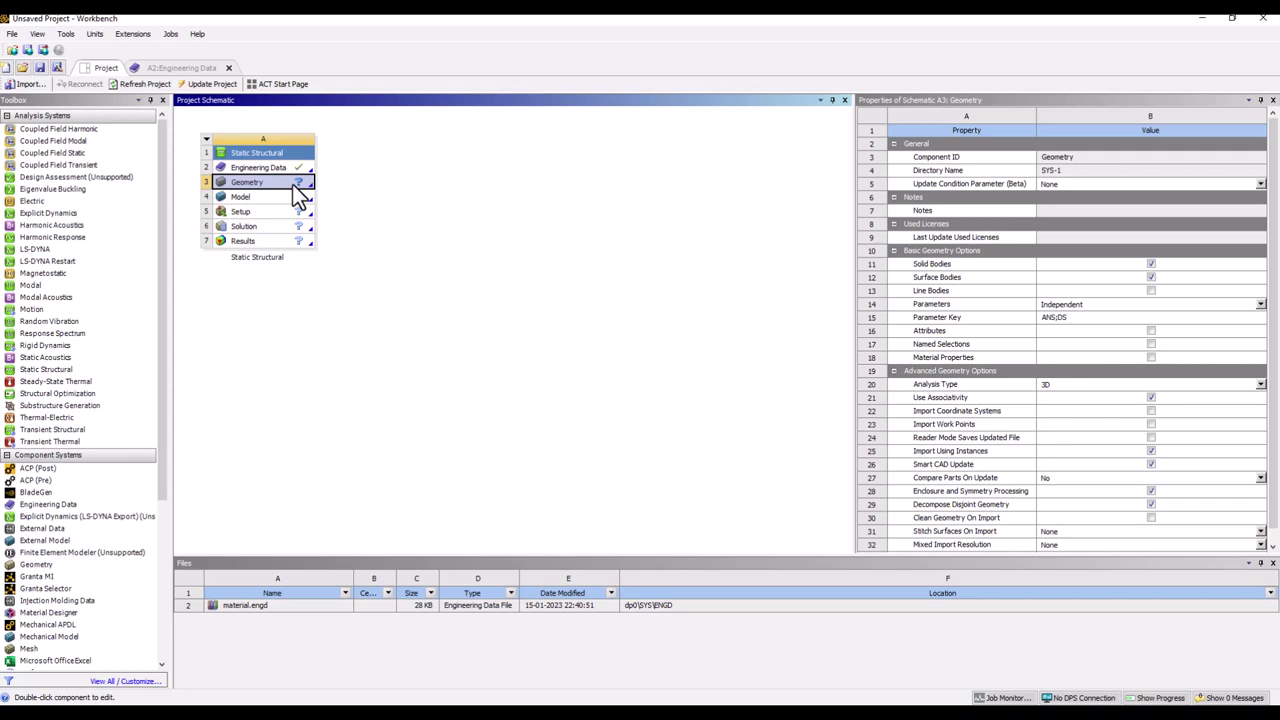
right_click(276, 184)
mouse_move(371, 222)
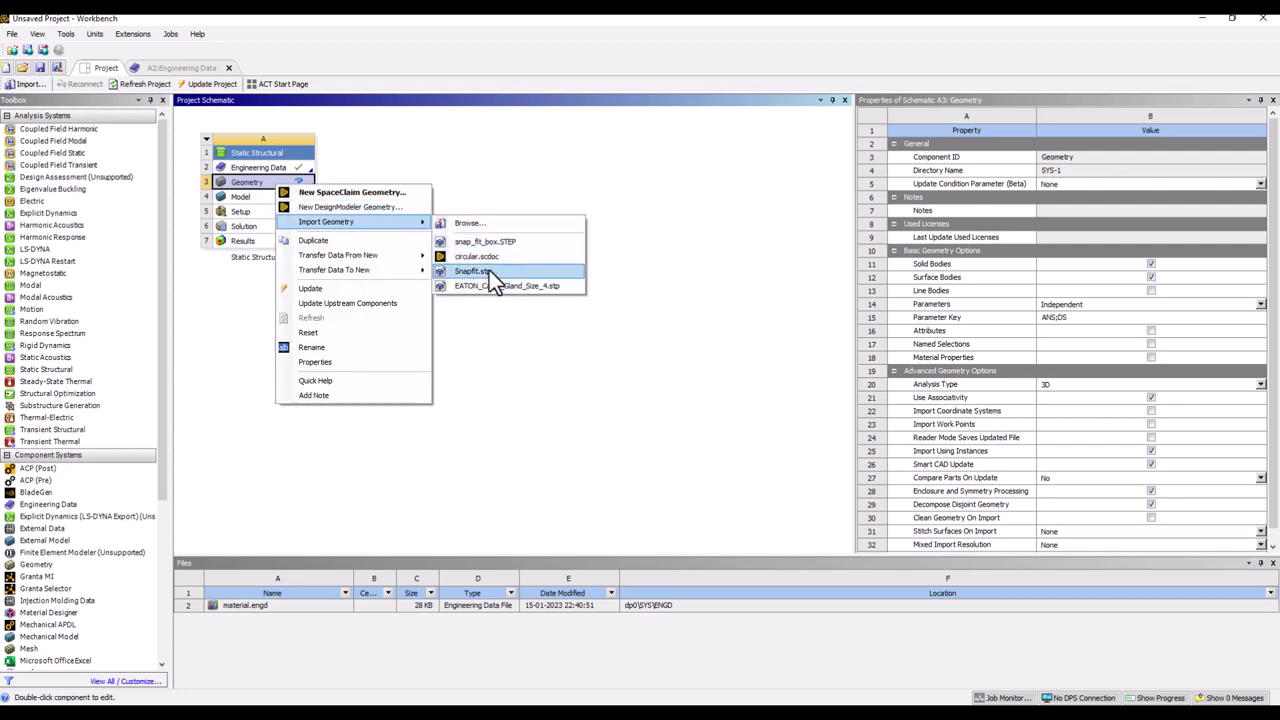
left_click(350, 194)
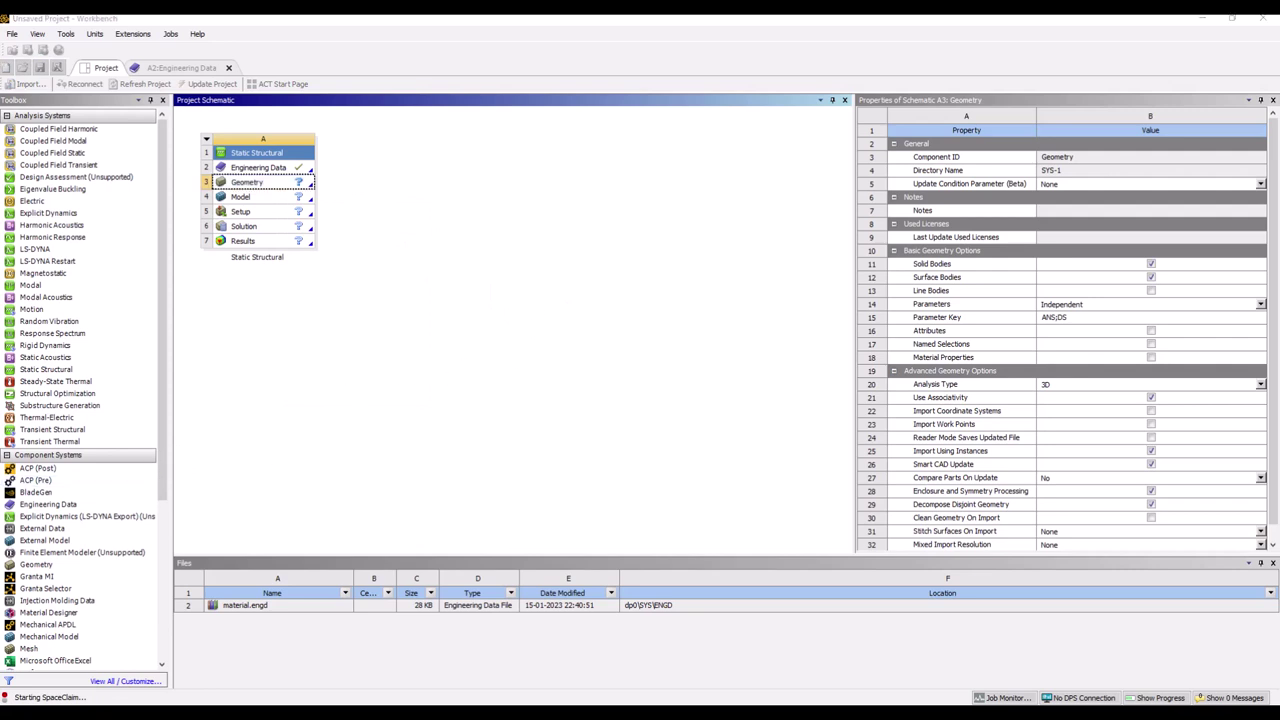
key("alt+Tab")
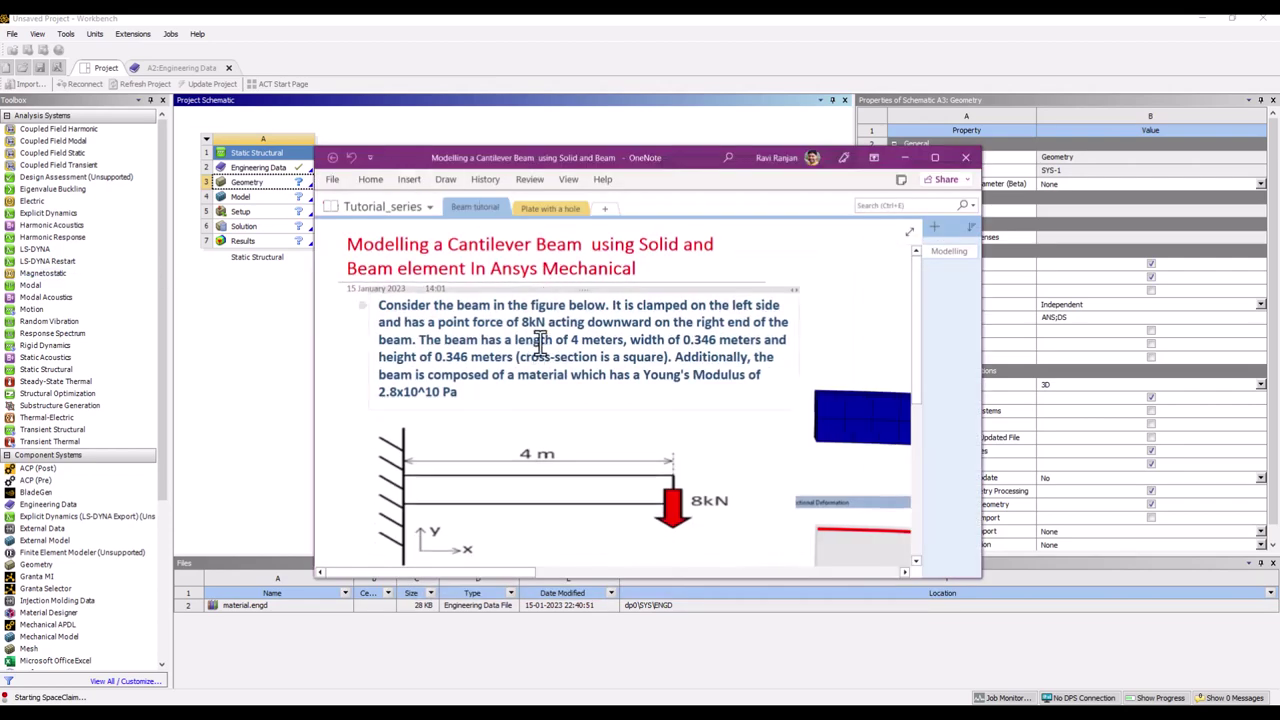
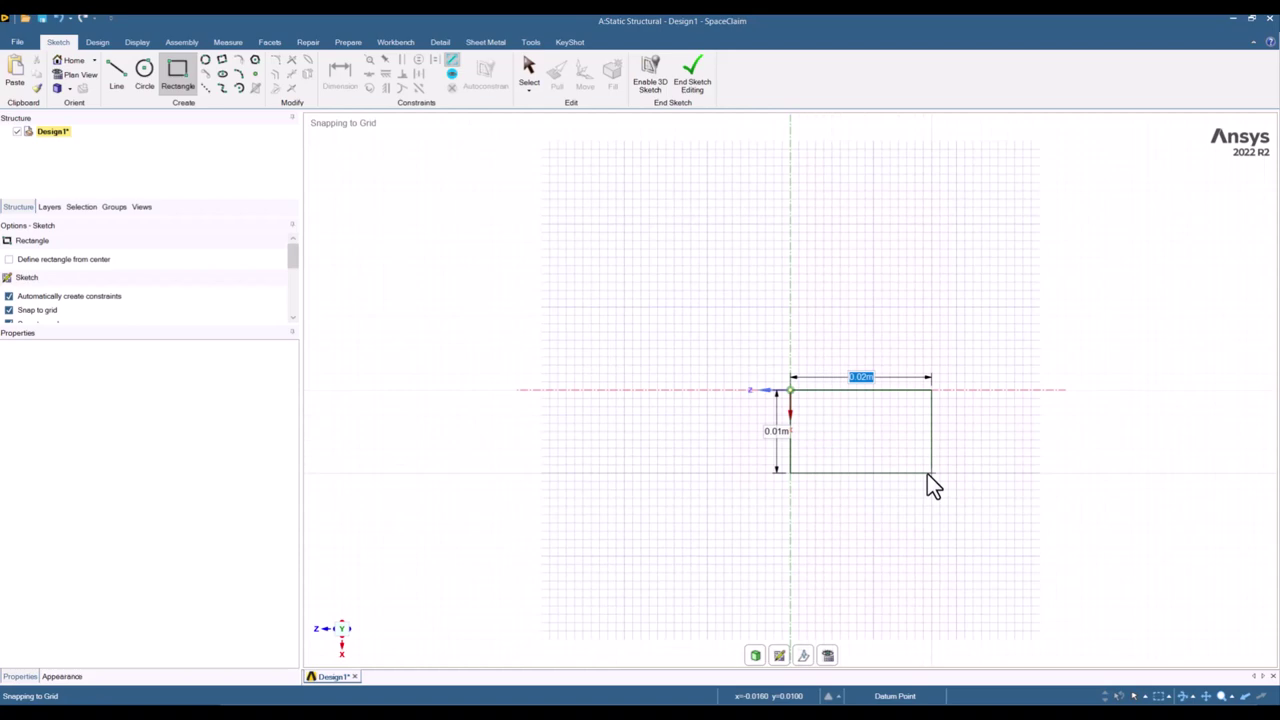
Sketch a rectangle about 0.02 m by 0.01 m from the origin in SpaceClaim and check the beam problem in OneNote
left_click(927, 473)
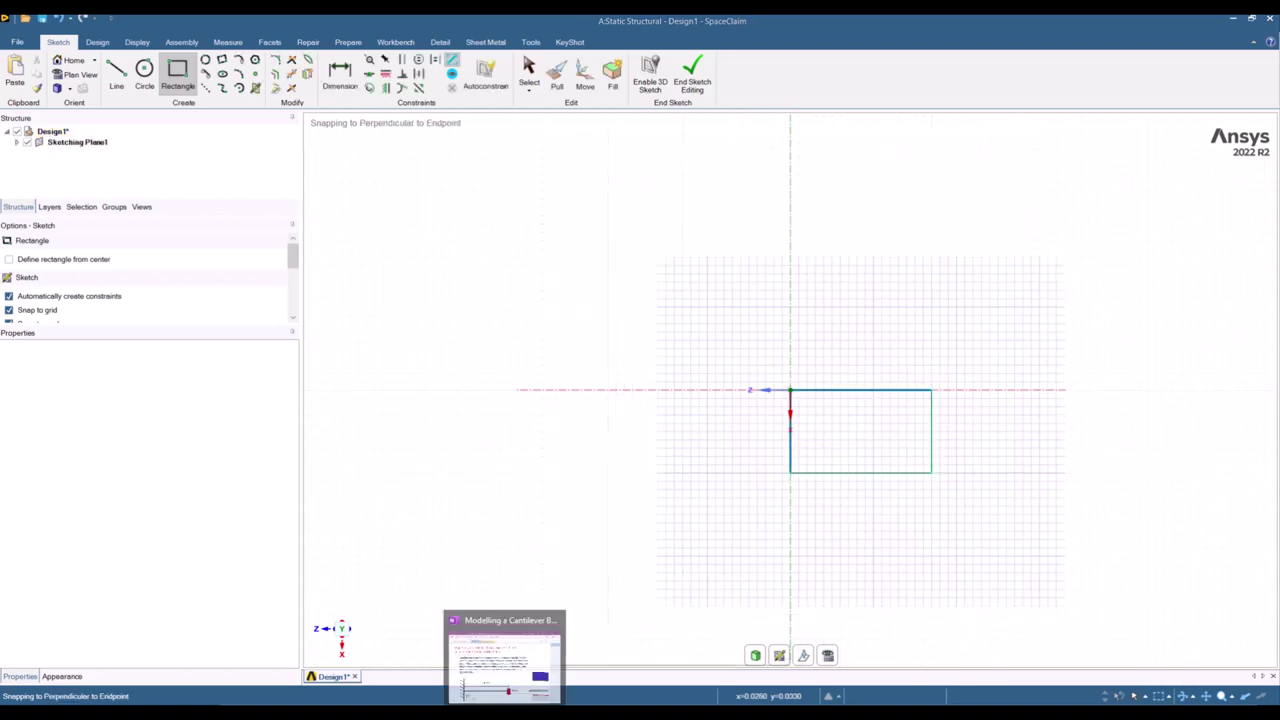
key("alt+Tab")
key("alt+Tab")
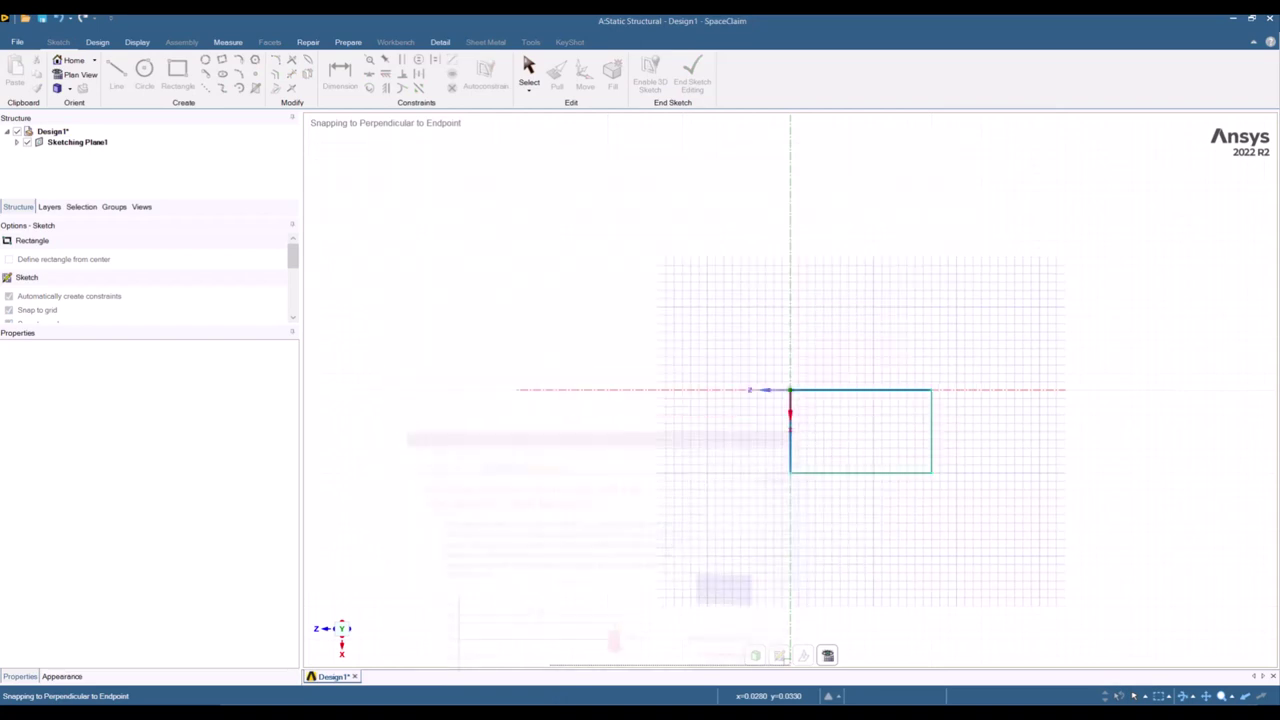
Delete all four edges of the trial rectangle from the sketch, leaving the sketching plane empty
key("Escape")
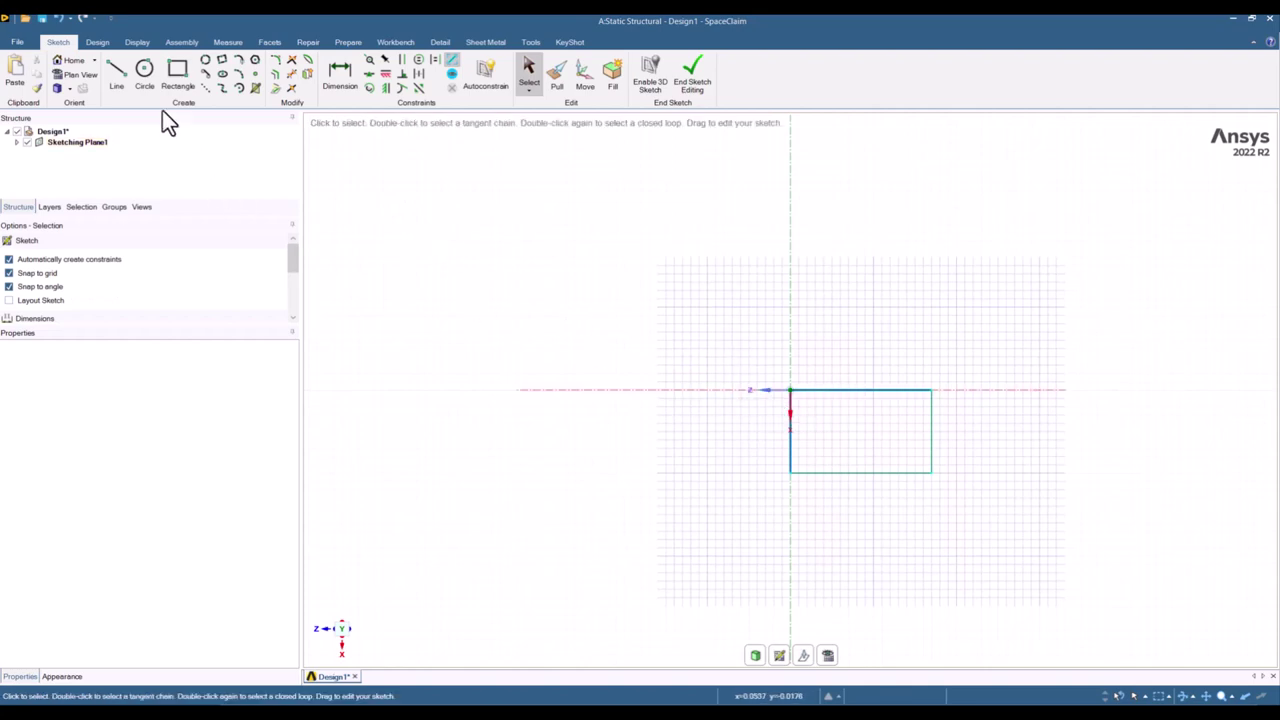
left_click(824, 390)
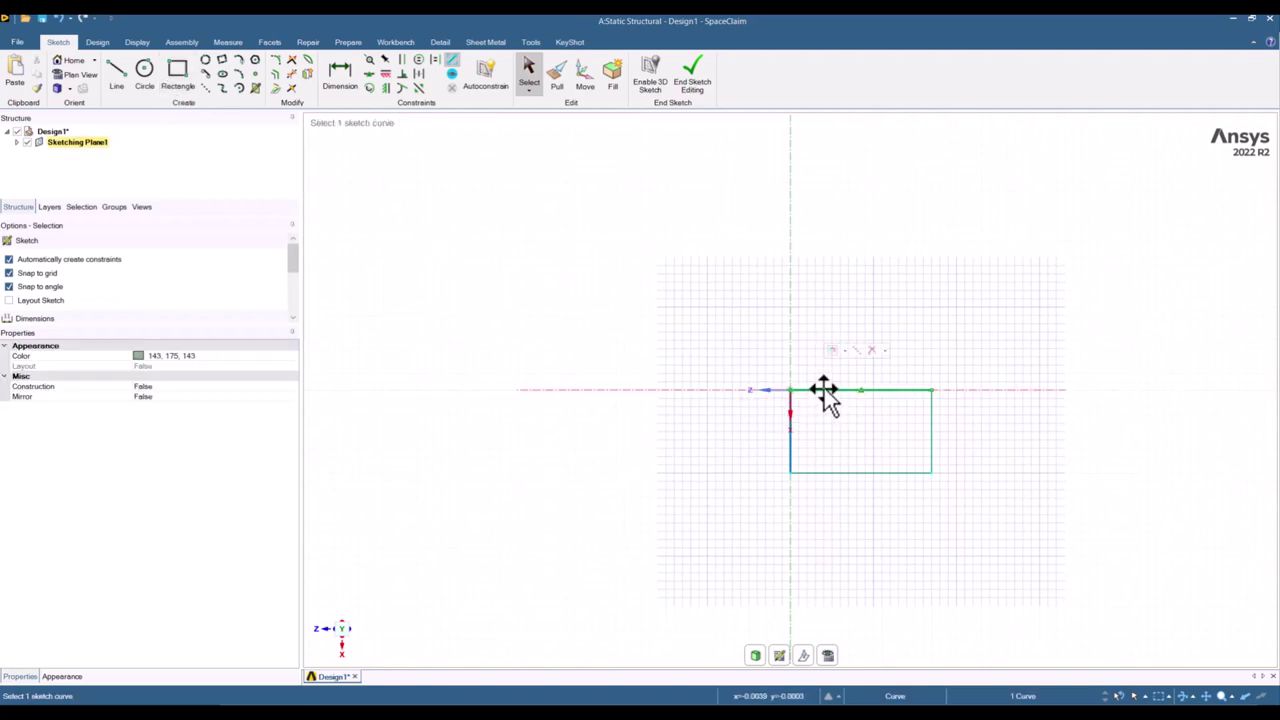
key("Escape")
left_click(824, 390)
key("Delete")
left_click(790, 436)
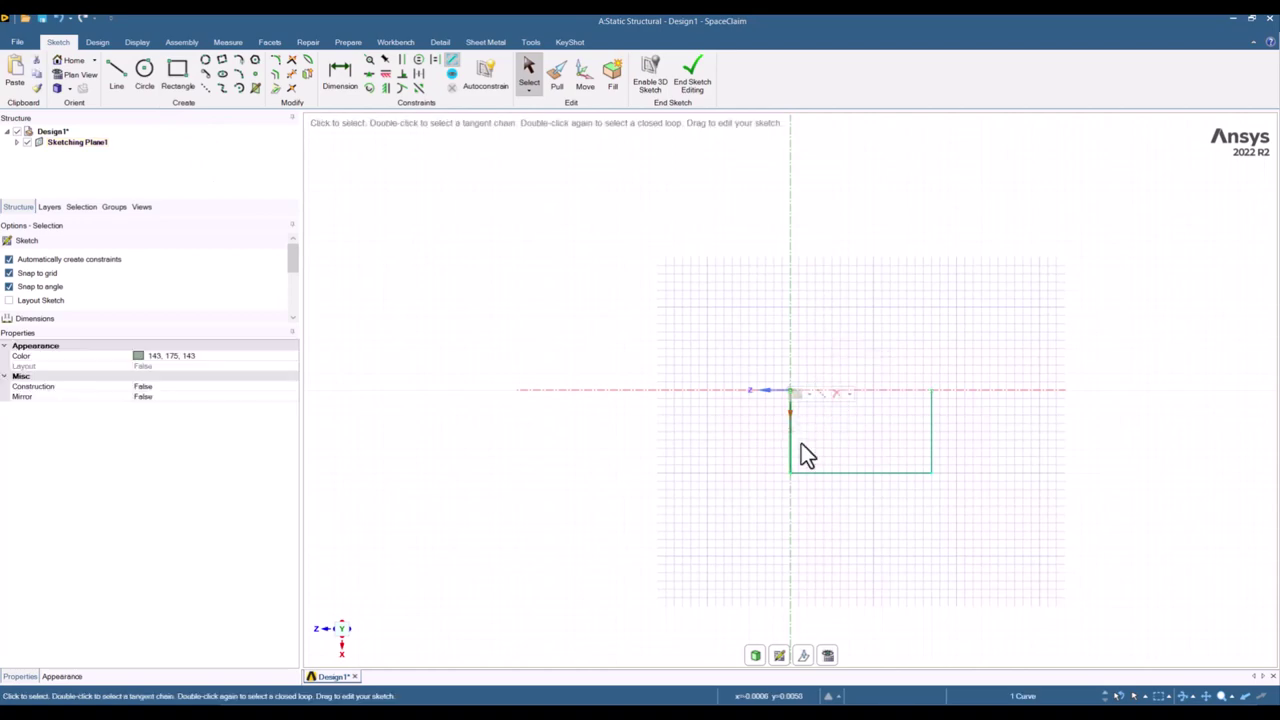
key("Delete")
left_click(834, 472)
key("Delete")
key("Delete")
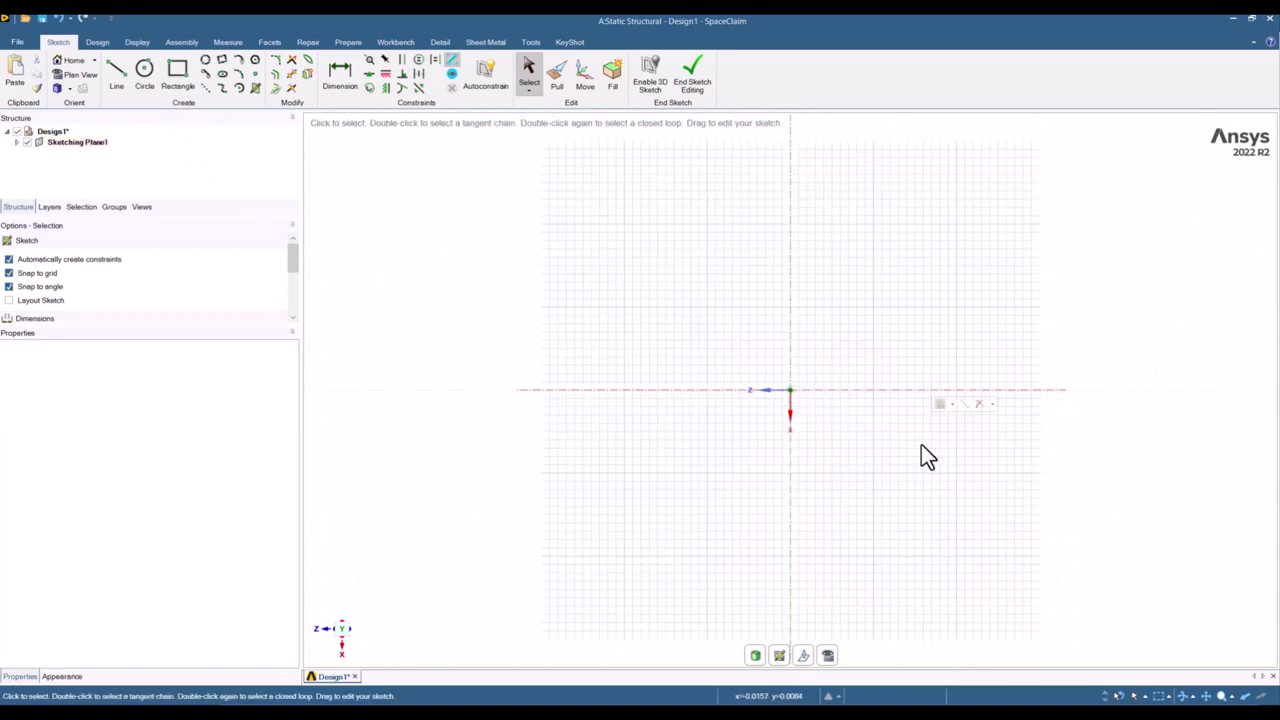
Sketch a rectangle starting at the origin, with width and height both set to 0.346 m
left_click(180, 70)
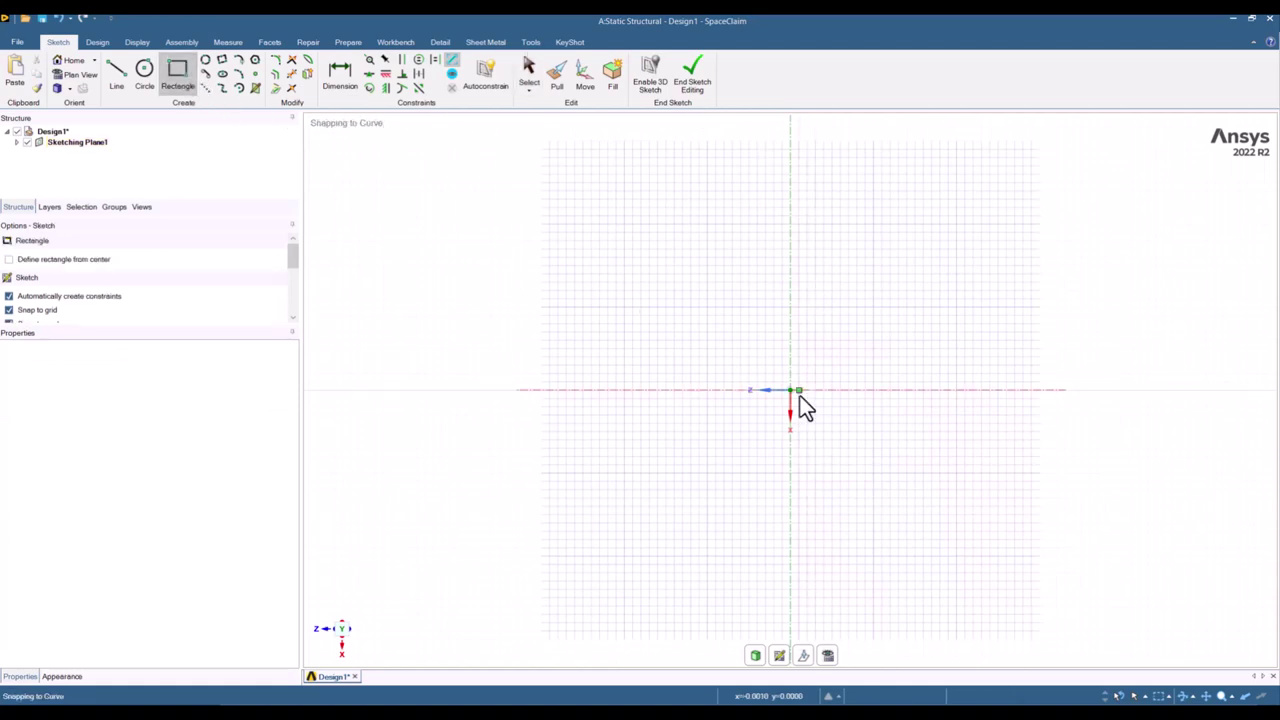
left_click(790, 390)
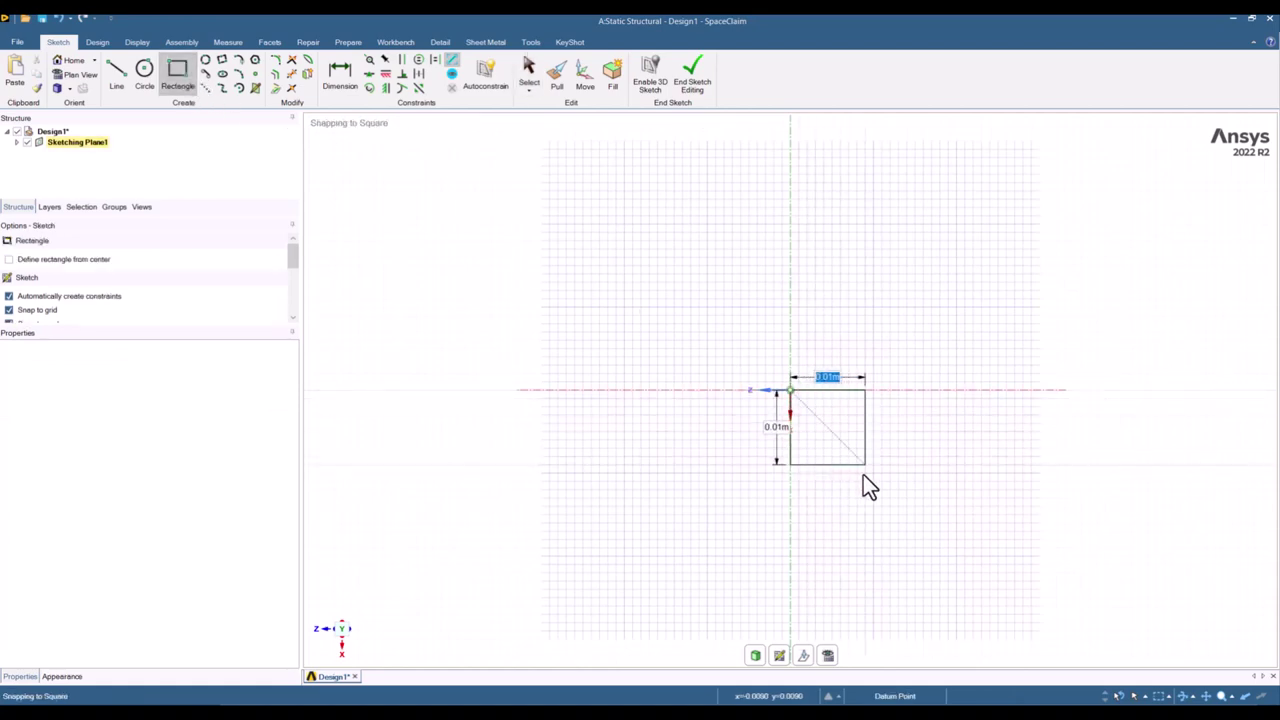
type("0.346")
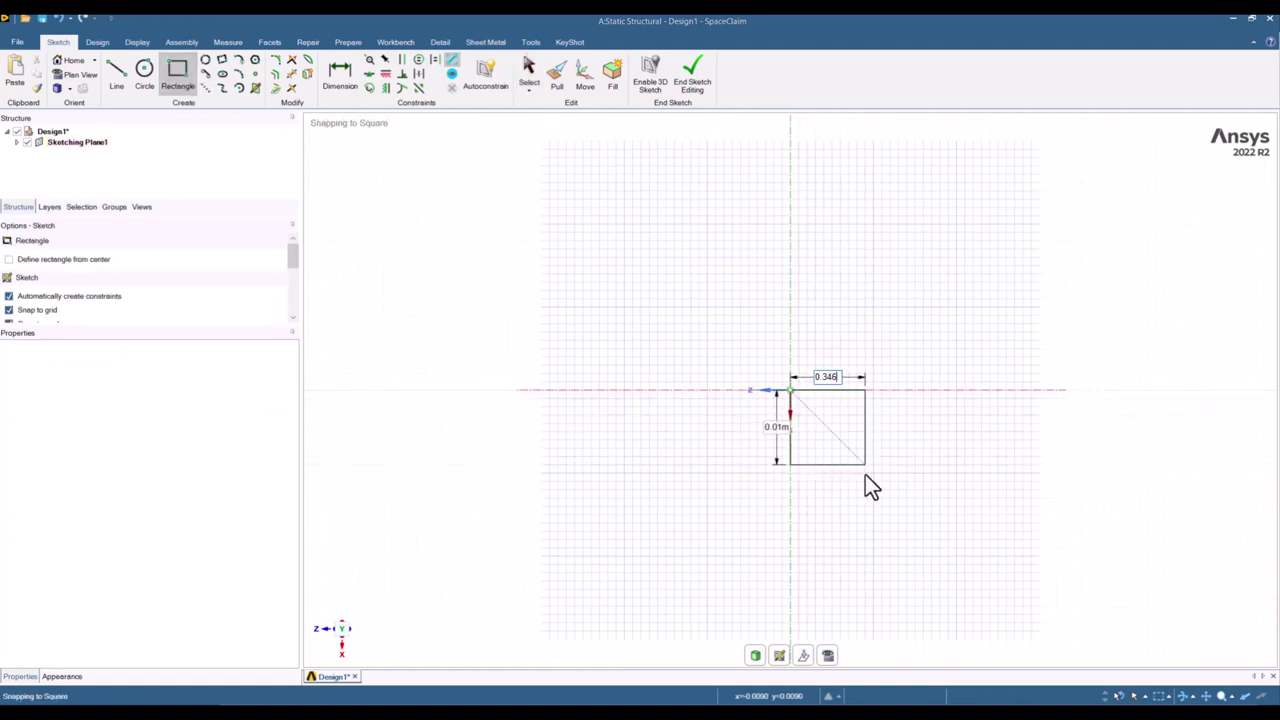
key("Return")
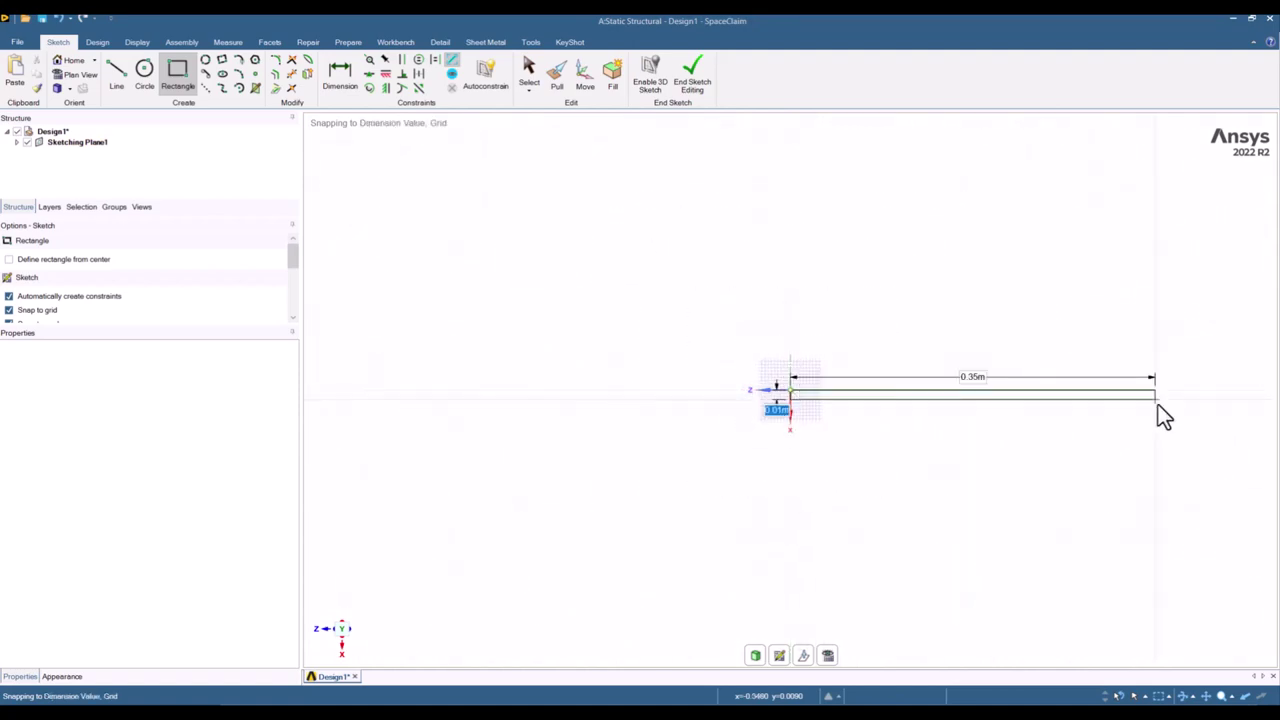
type("0.346")
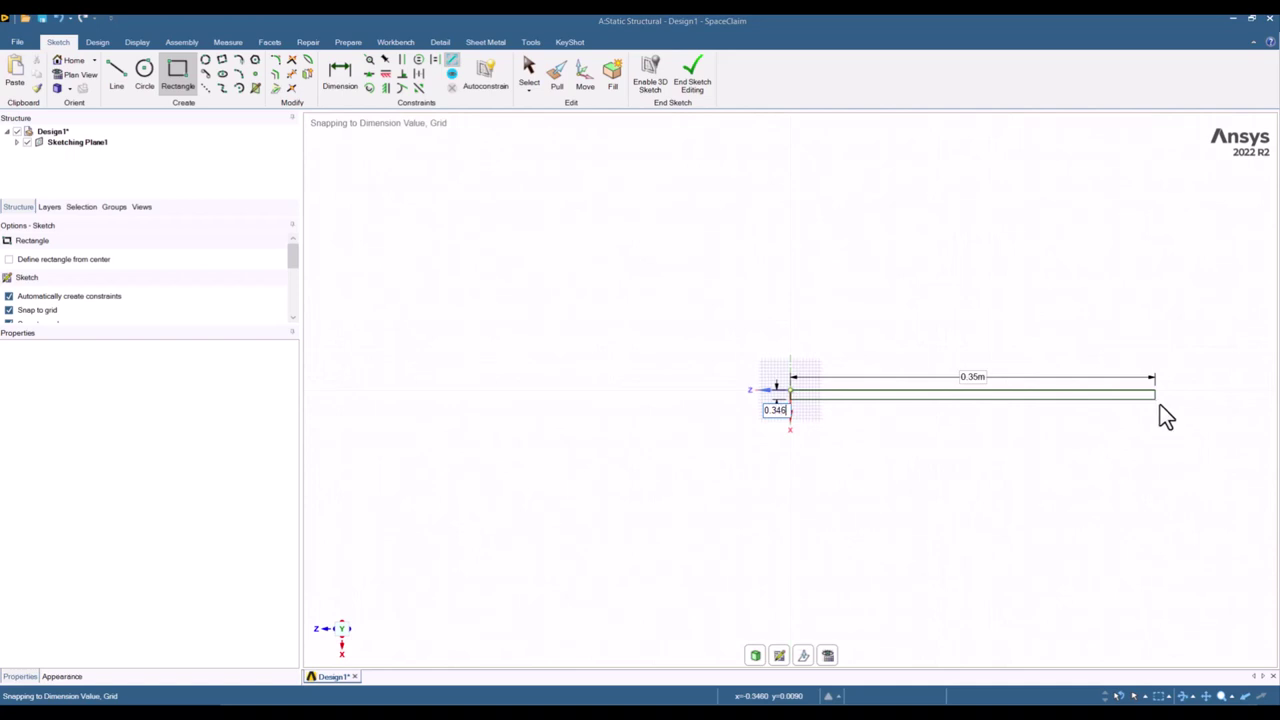
key("Return")
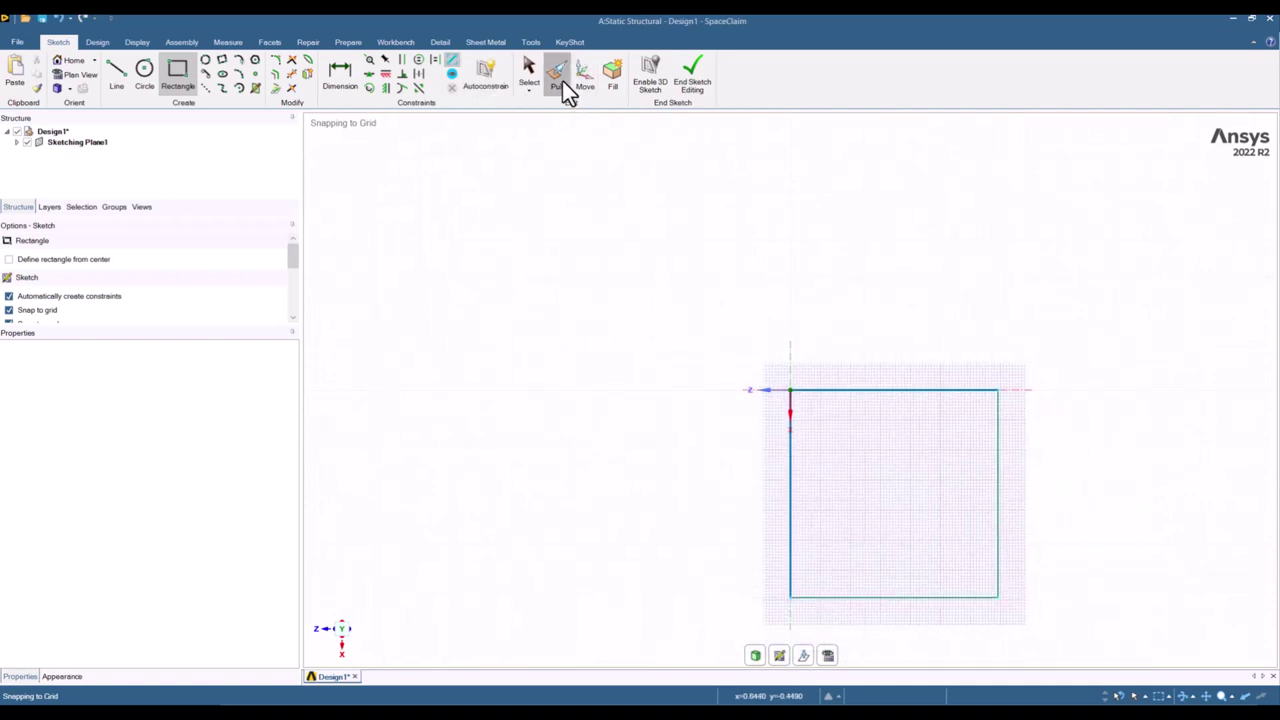
Pull the square face 4 m along the positive Y direction into a solid beam and inspect it
key("p")
mouse_move(1100, 434)
middle_mouse_down()
mouse_move(980, 443)
mouse_move(783, 361)
mouse_move(877, 451)
mouse_move(820, 491)
mouse_move(840, 514)
mouse_move(894, 500)
middle_mouse_up()
left_click(709, 437)
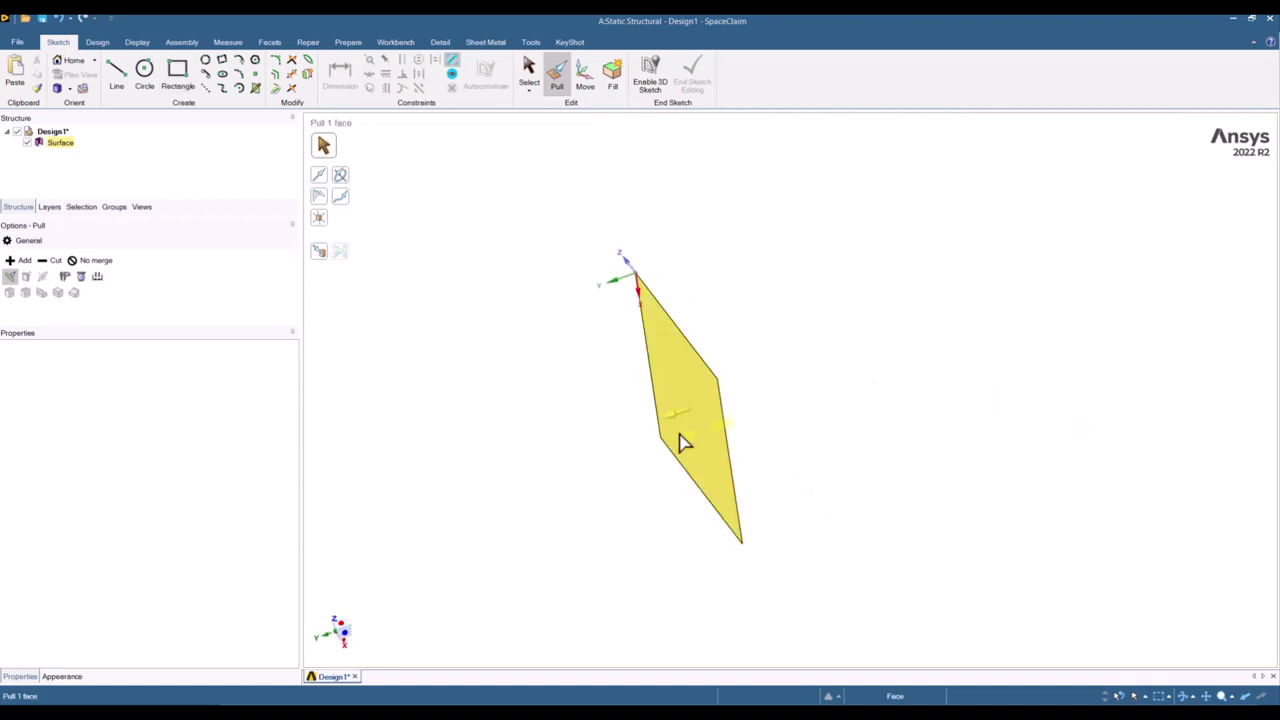
left_click_drag(683, 443, 551, 478)
type("4")
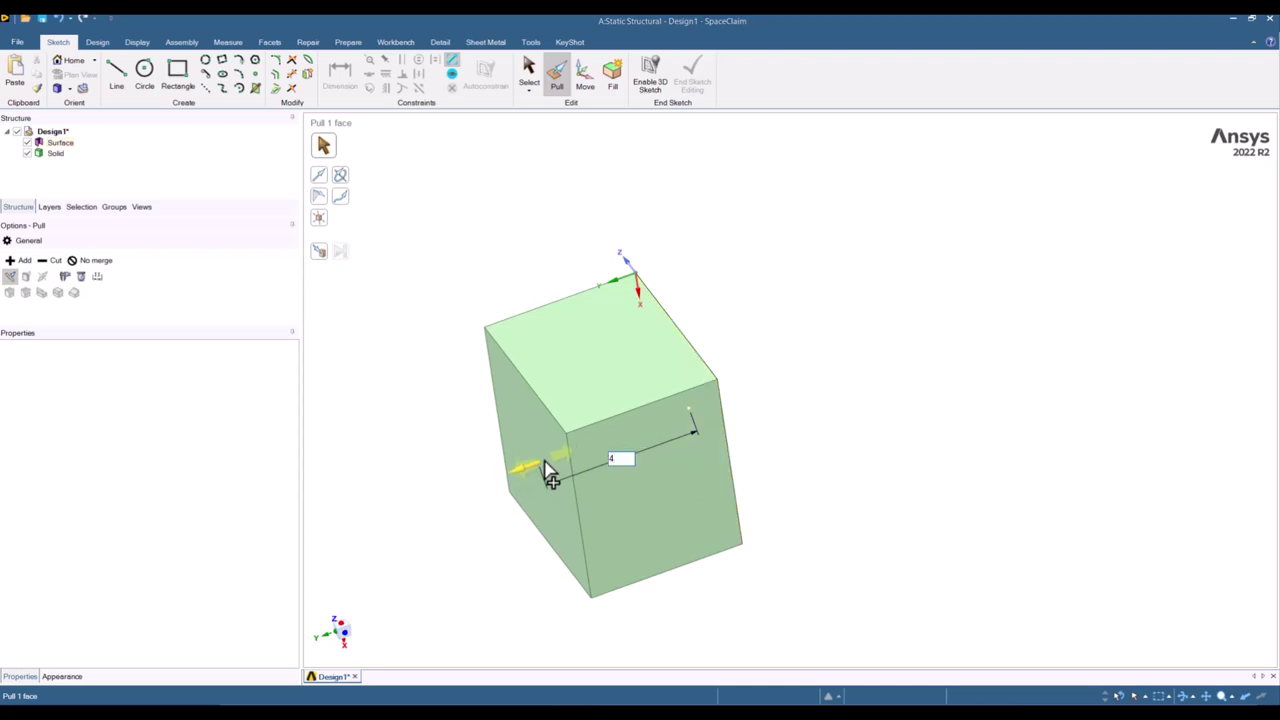
key("Return")
scroll(563, 451, "down", 5)
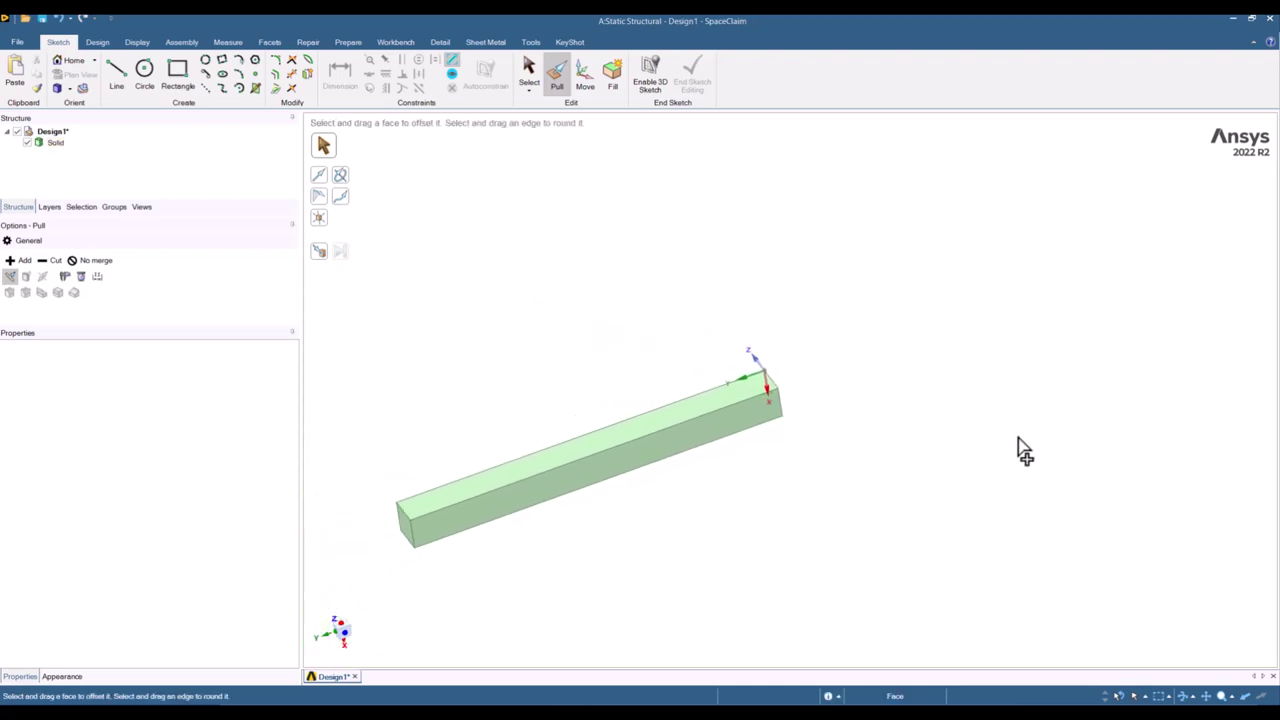
middle_click_drag(463, 583, 801, 542)
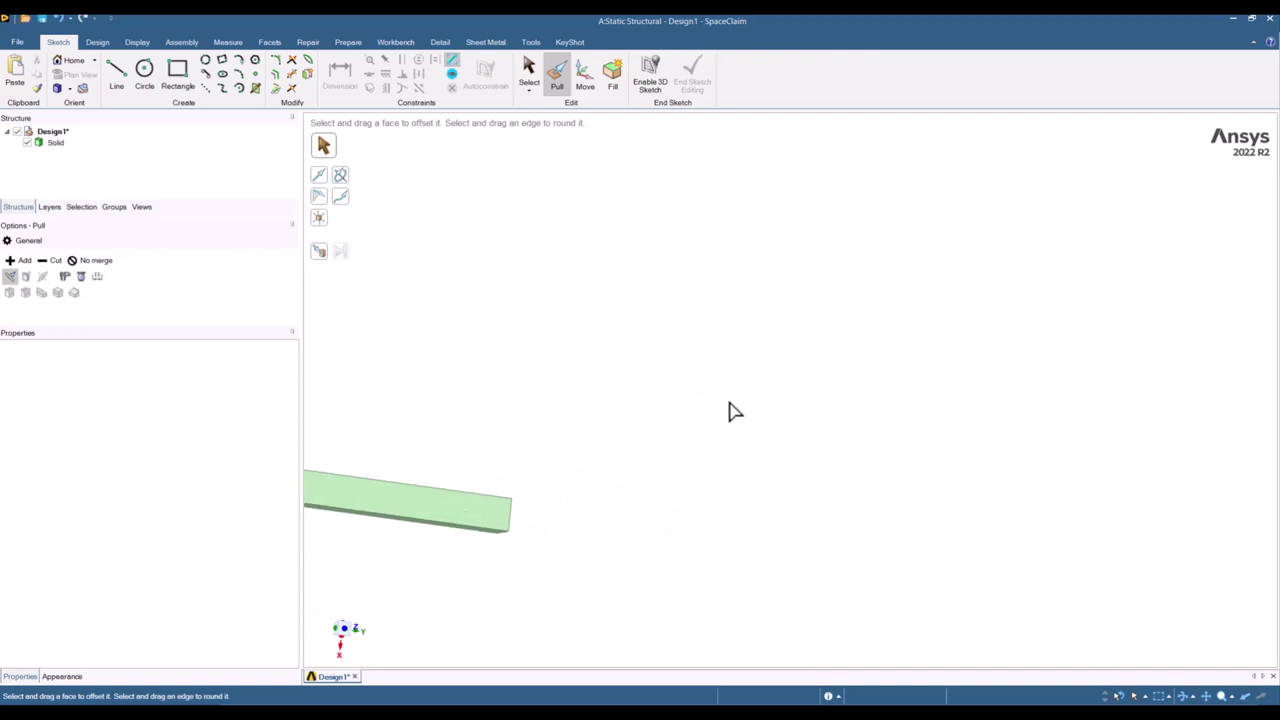
Return to Workbench, open the Static Structural system's Model cell in Mechanical, and maximize its window
left_click(1270, 41)
mouse_move(407, 710)
left_click(424, 645)
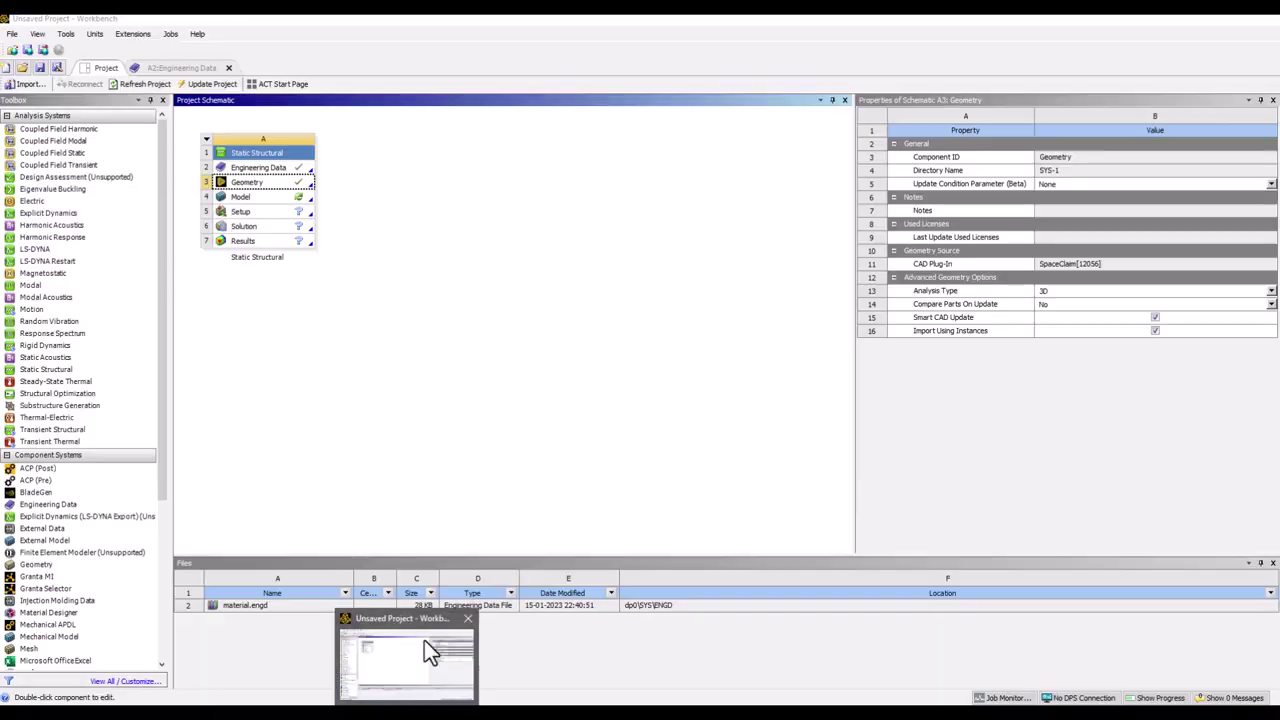
right_click(293, 197)
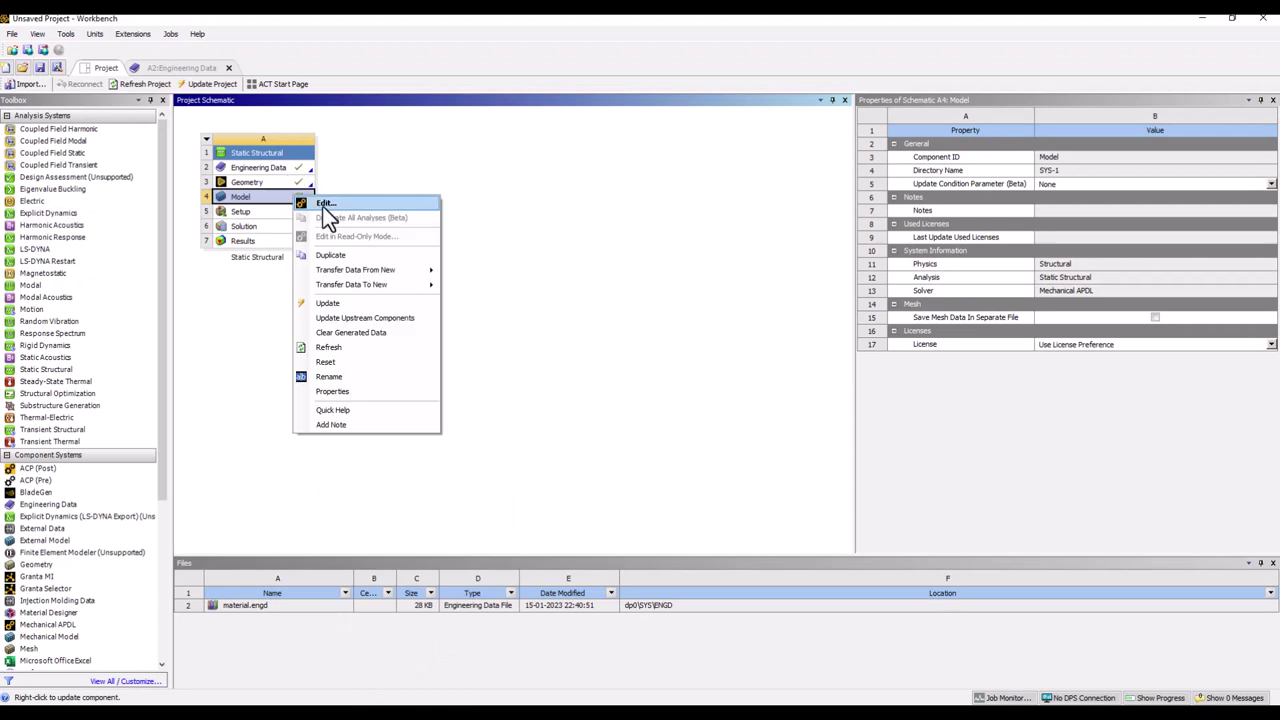
left_click(323, 207)
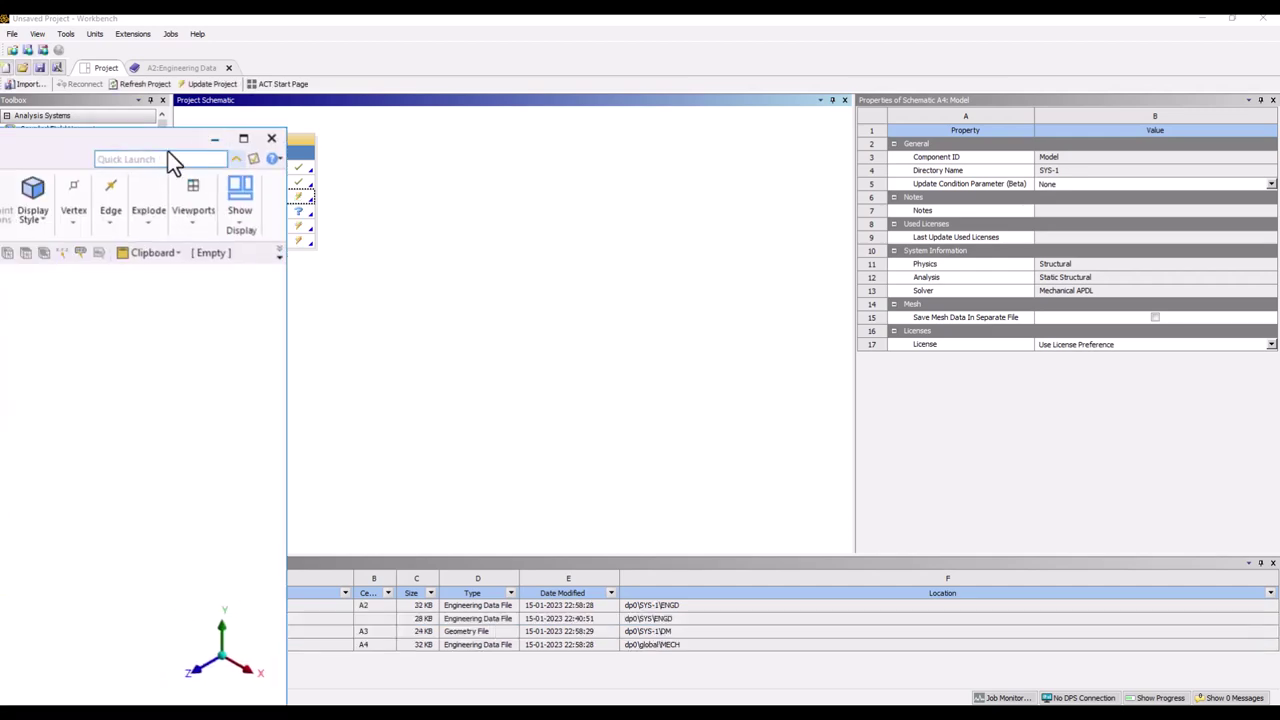
left_click_drag(115, 133, 1010, 89)
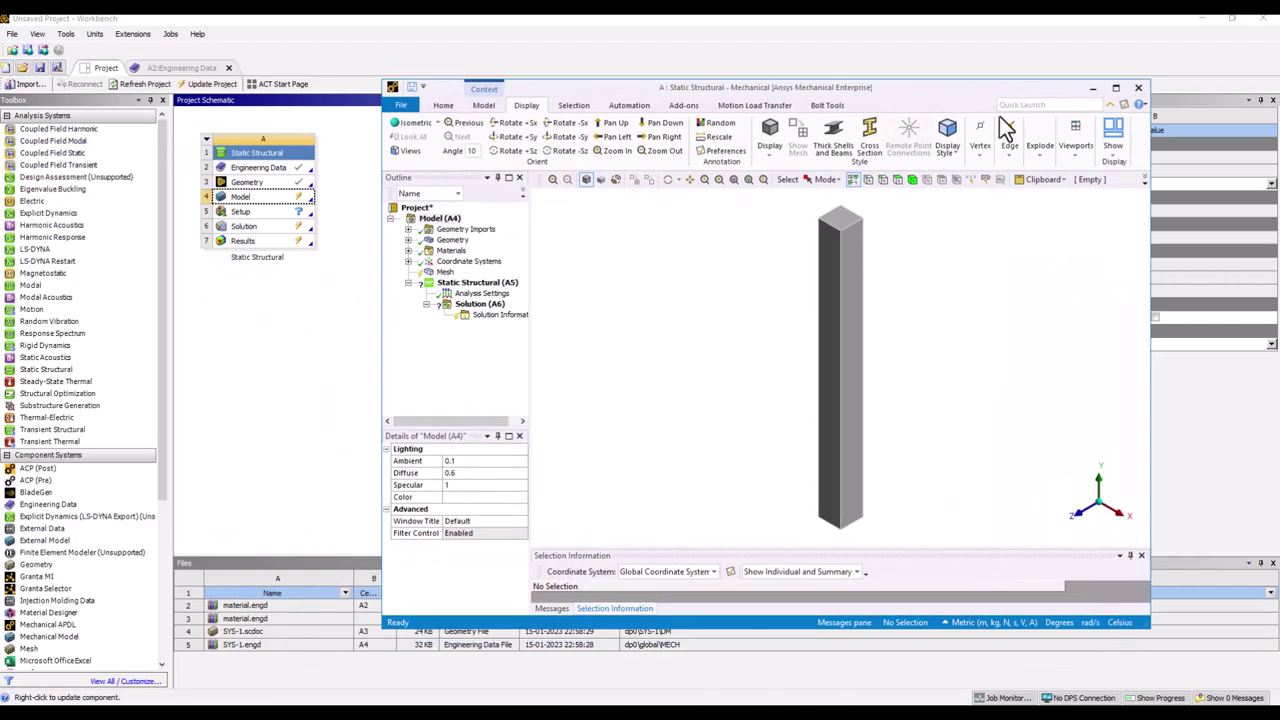
left_click(1116, 89)
middle_click_drag(512, 265, 800, 331)
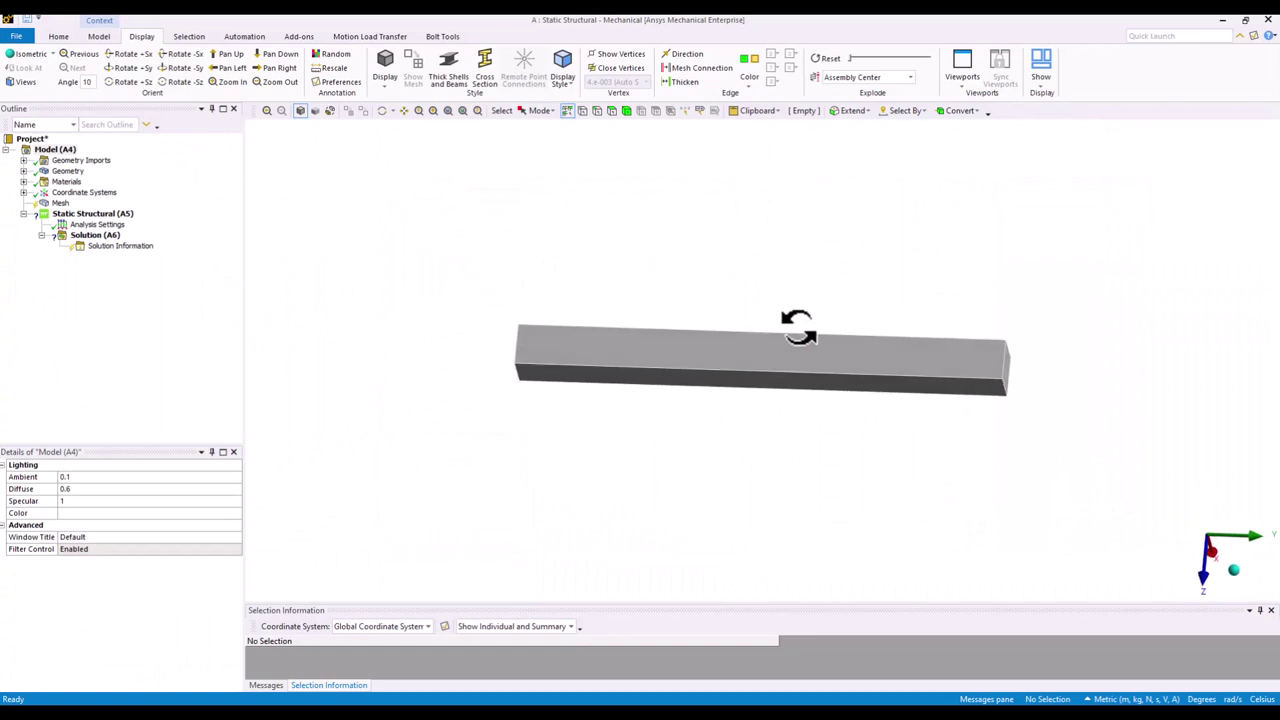
Examine the Static Structural branch and the Geometry details, and view the imported beam from an angle
left_click(23, 214)
left_click(23, 214)
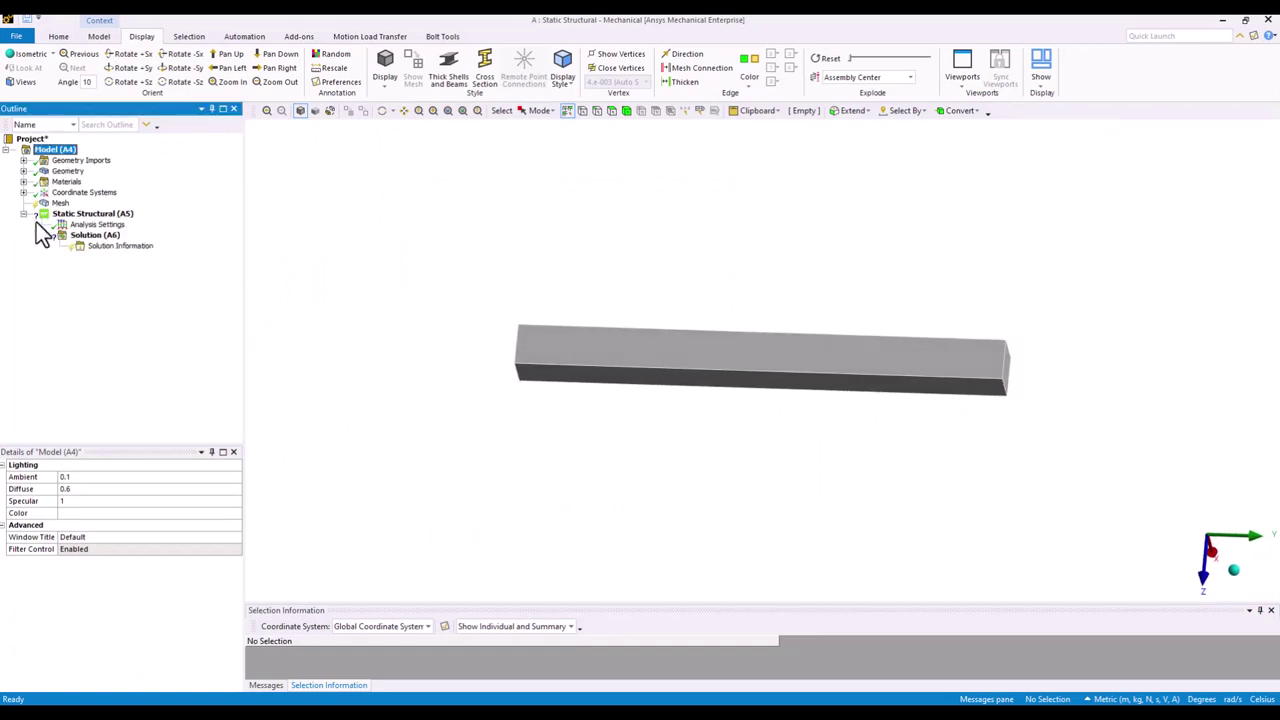
left_click(60, 36)
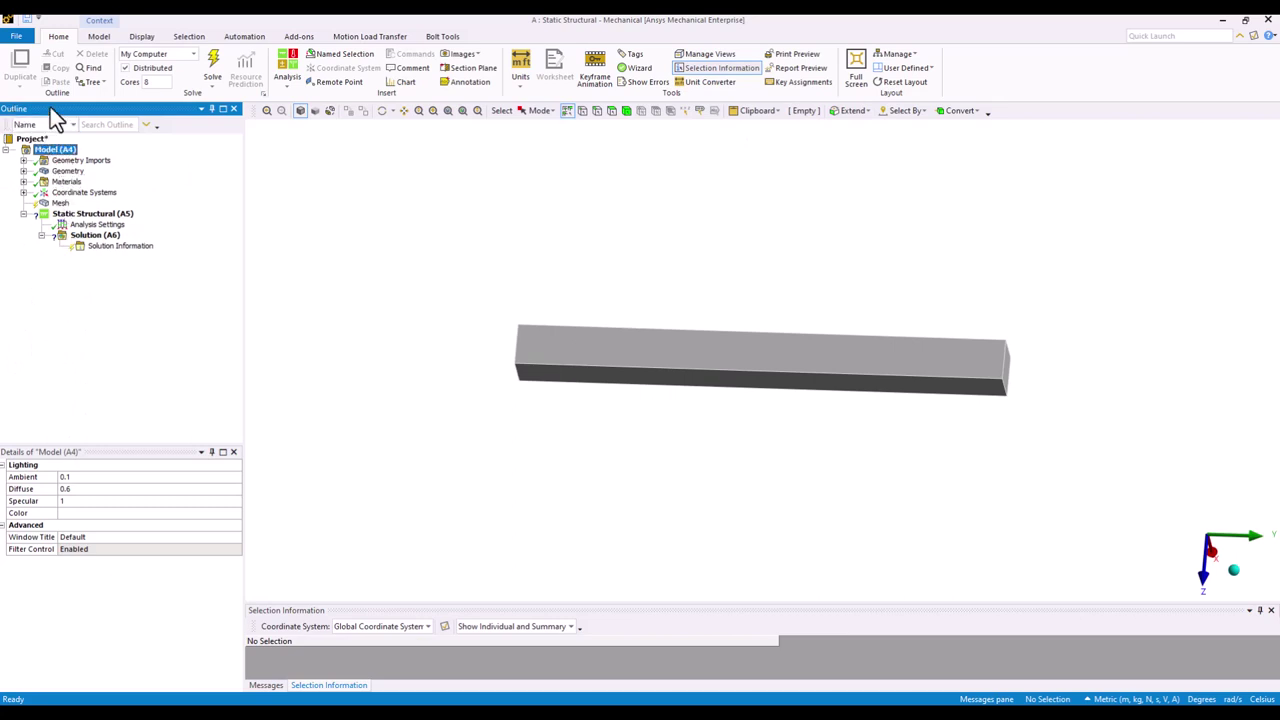
left_click(62, 171)
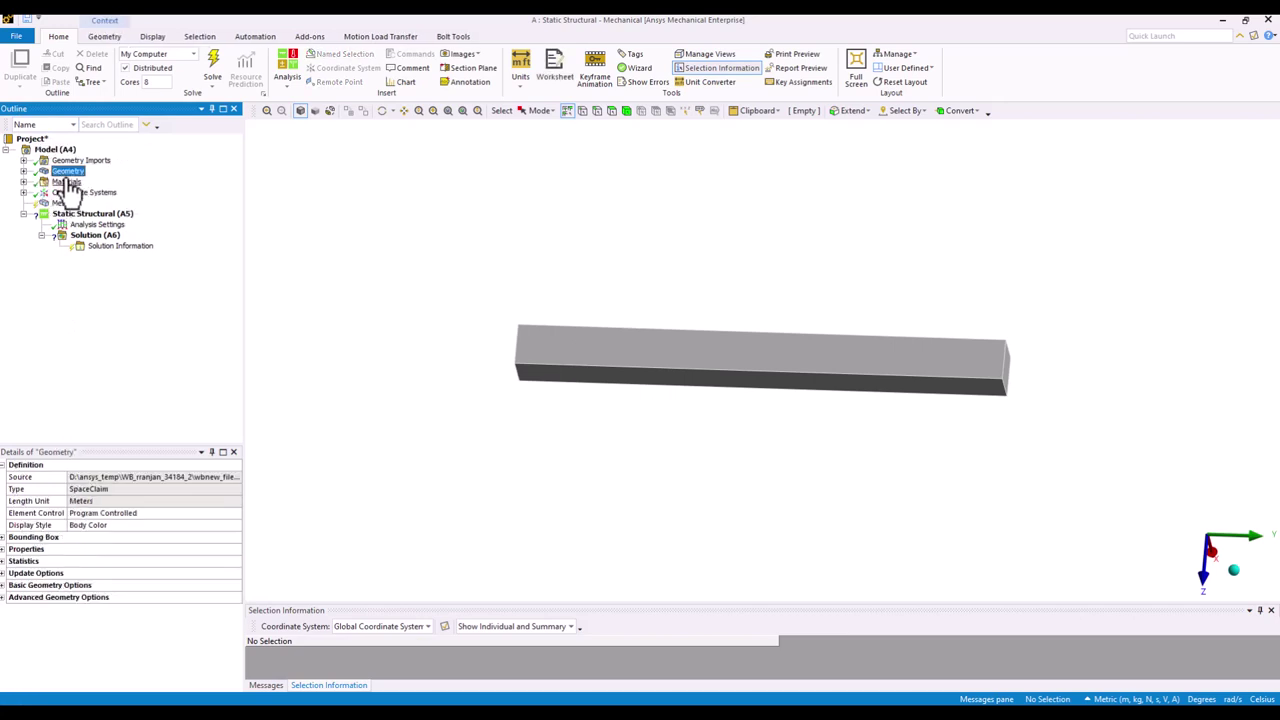
middle_click_drag(723, 486, 631, 437)
scroll(640, 420, "up", 2)
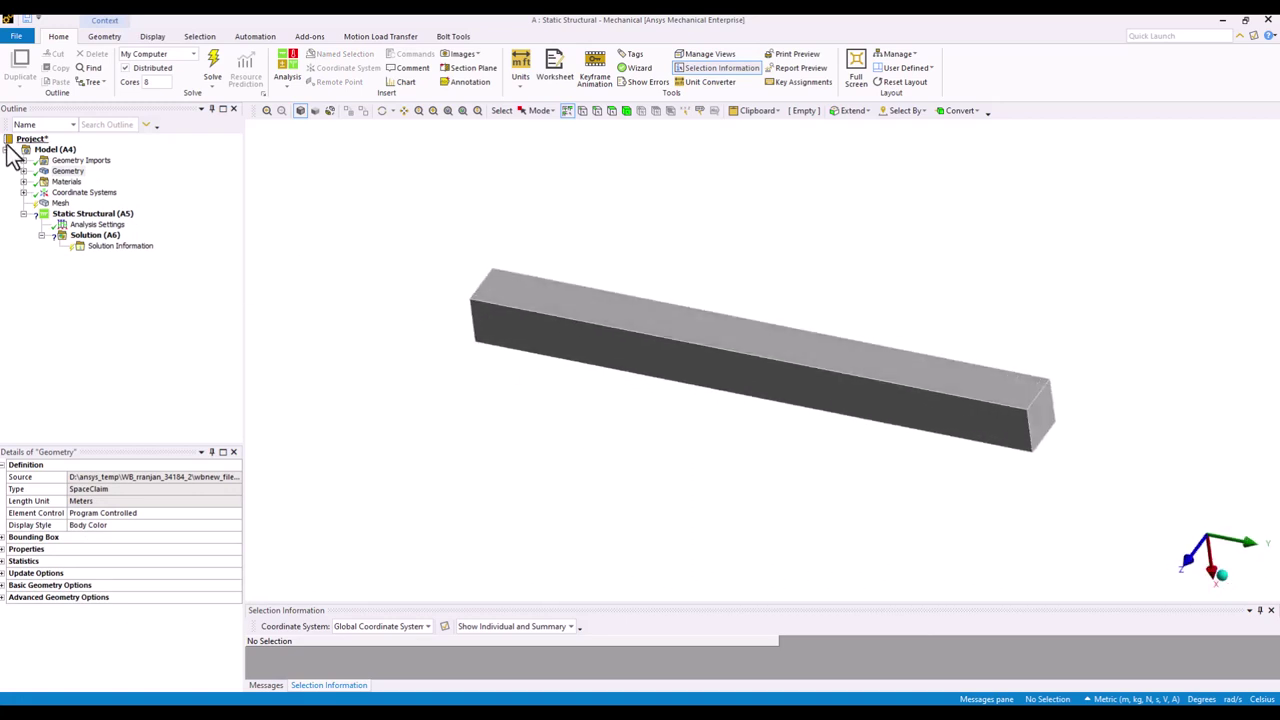
Select the beam's solid body under Geometry and review its stiffness behavior options, leaving Flexible selected
left_click(23, 171)
left_click(88, 181)
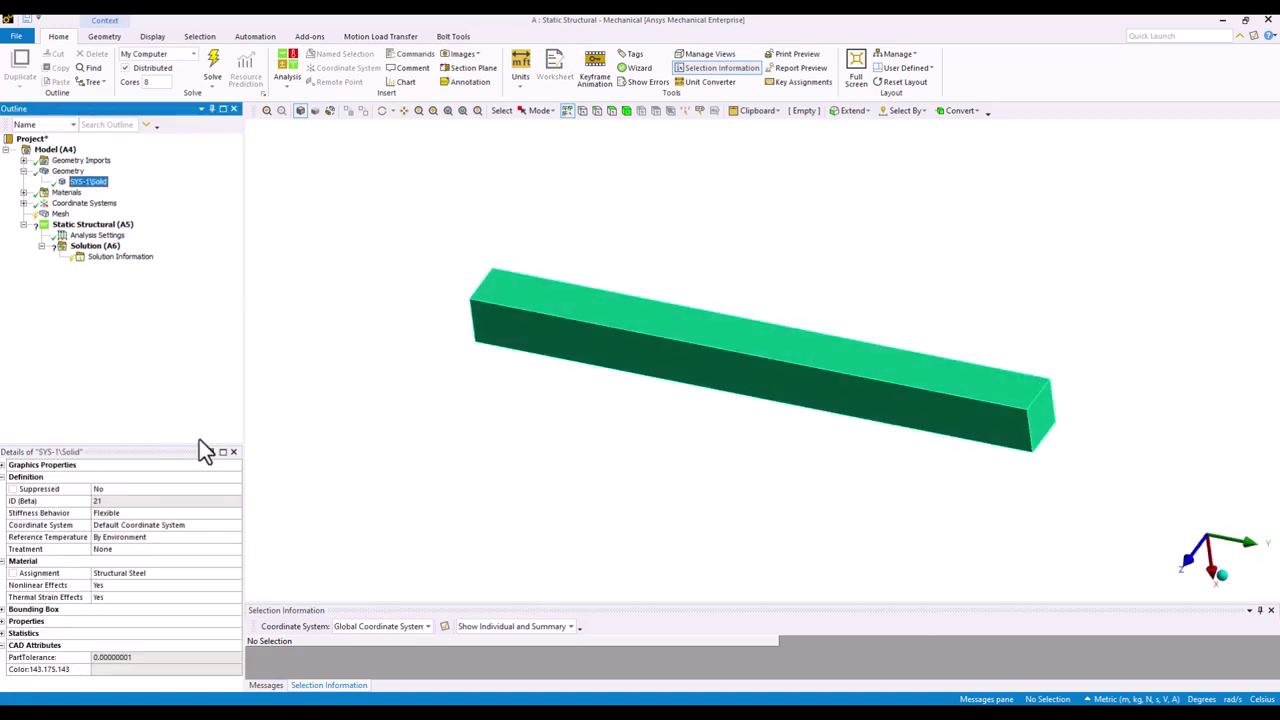
left_click_drag(138, 446, 140, 345)
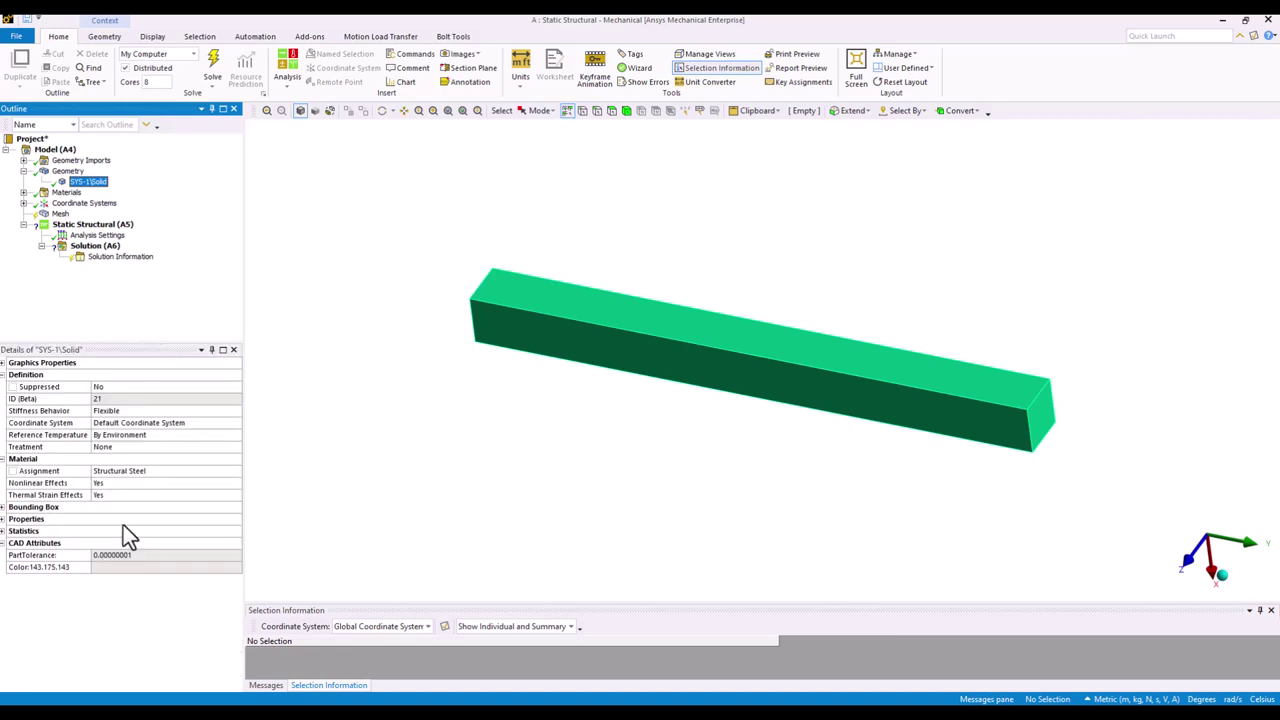
left_click(98, 411)
left_click(237, 412)
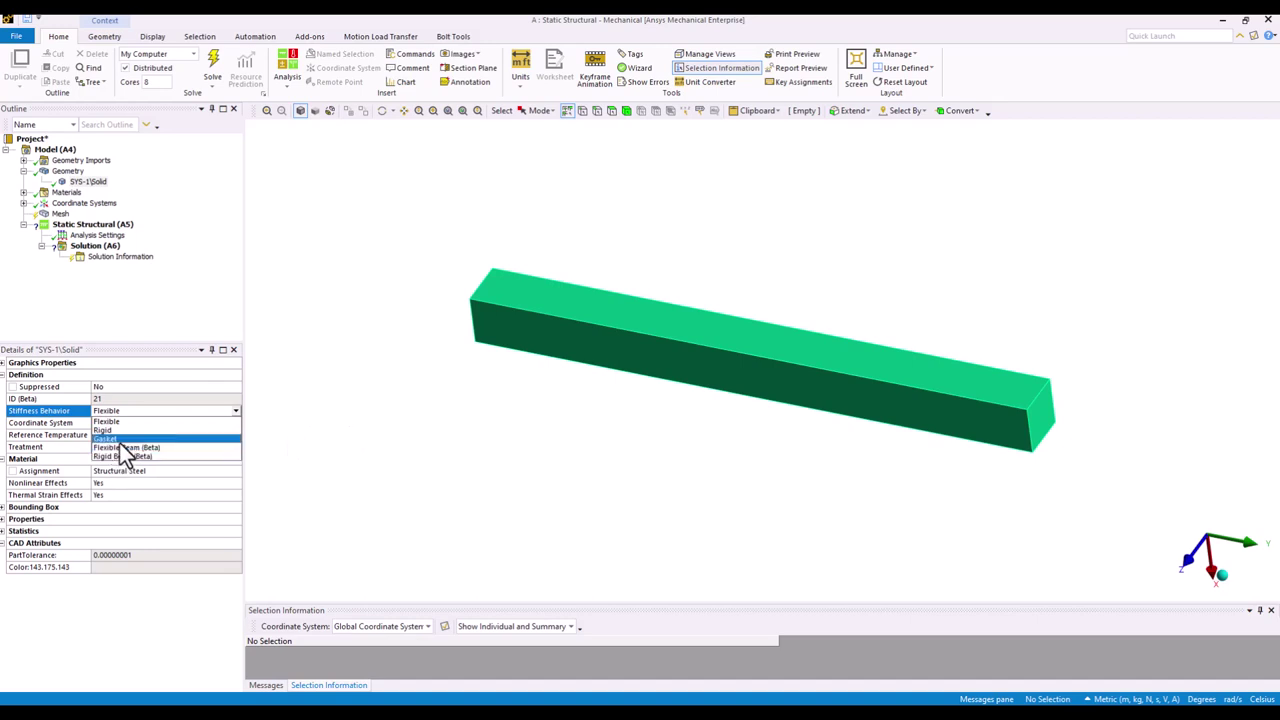
left_click(363, 462)
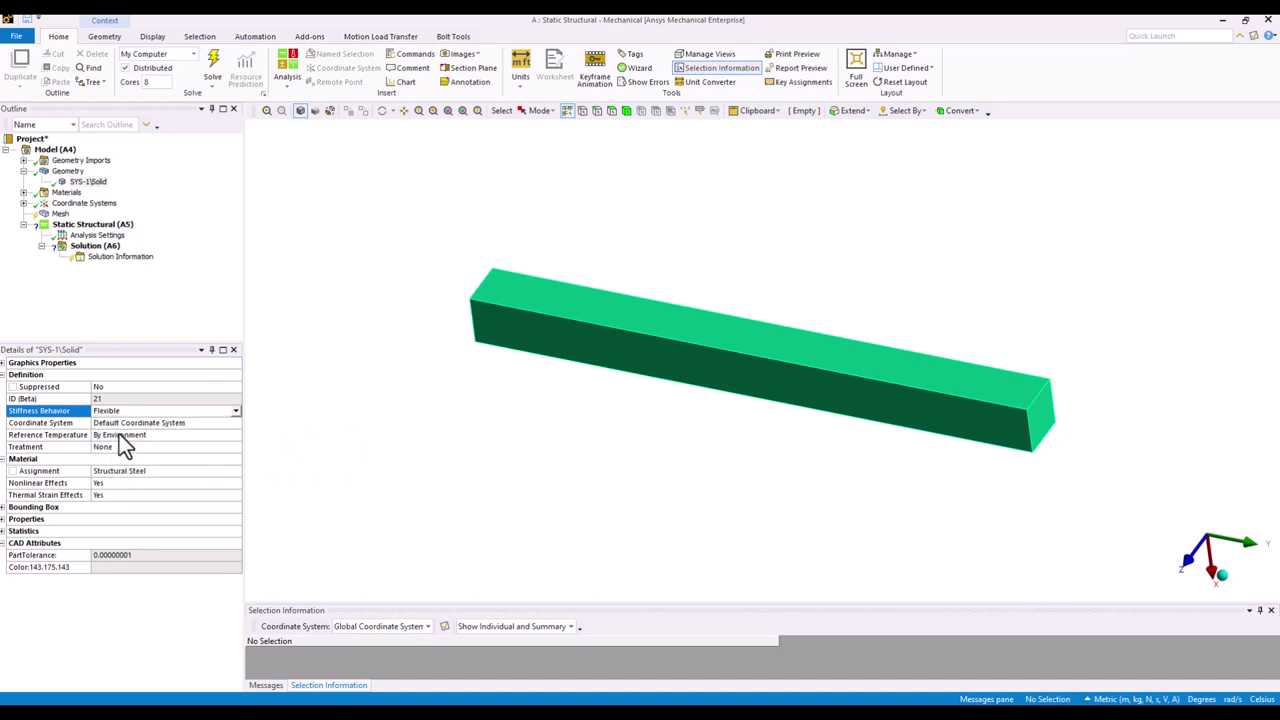
middle_click_drag(548, 455, 540, 477)
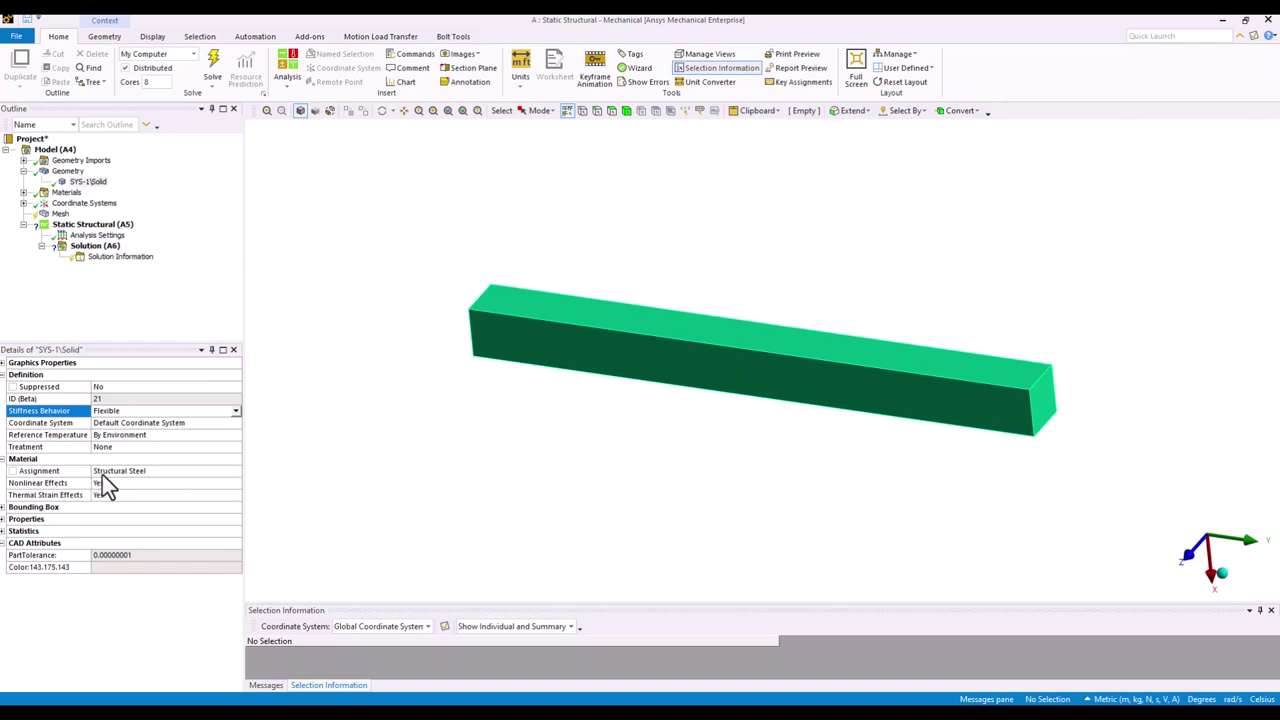
Assign the material My_mat to the beam's solid body
left_click(205, 471)
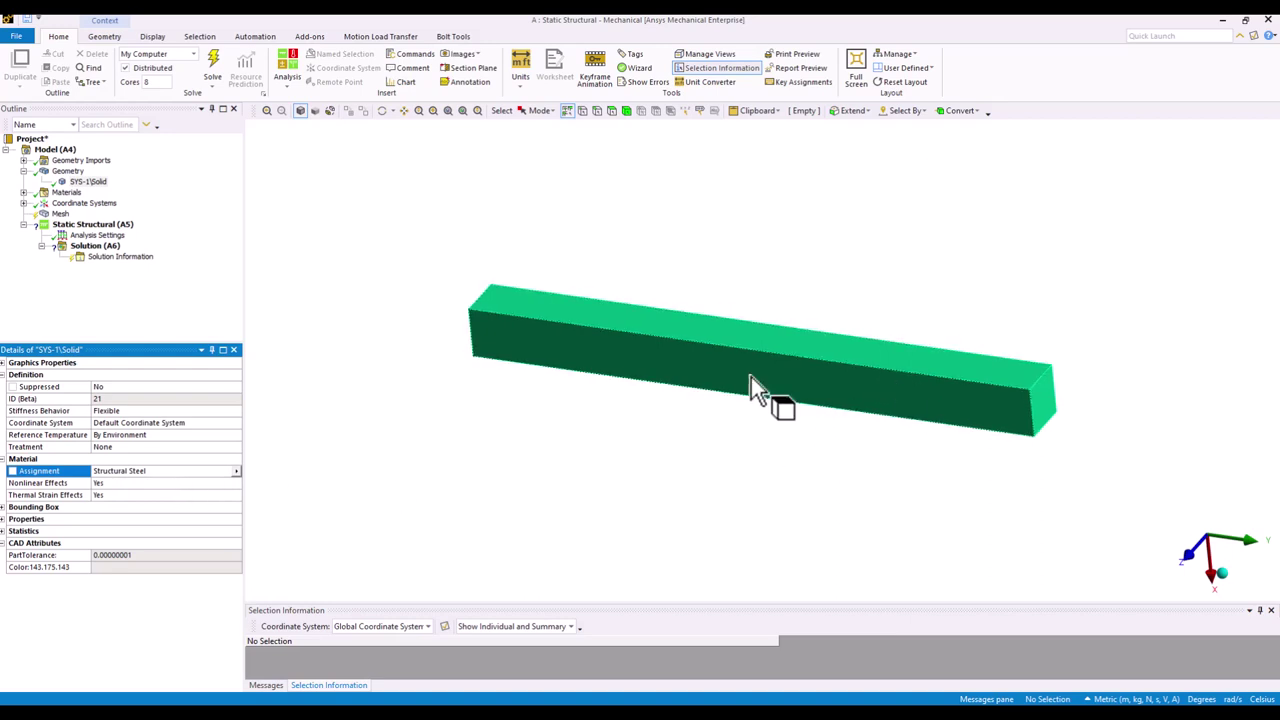
left_click(236, 471)
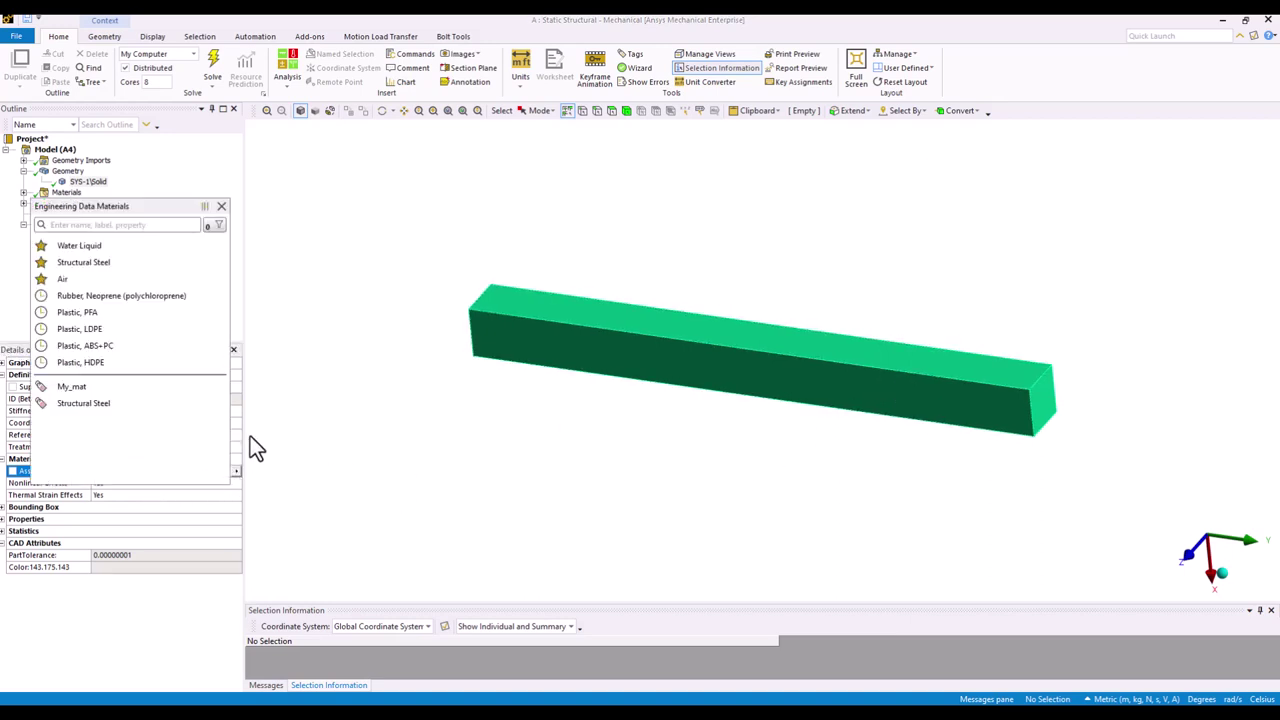
left_click(80, 388)
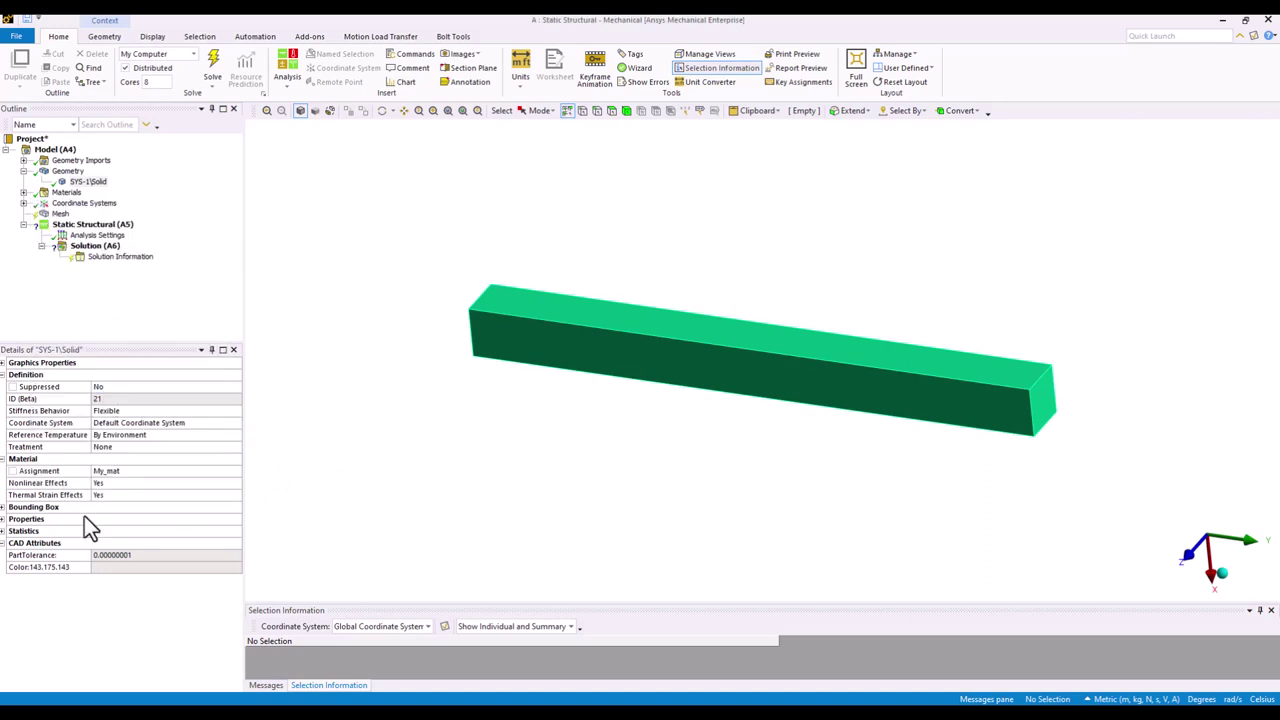
Examine the properties of My_mat and Structural Steel under Materials in the model tree
left_click(24, 192)
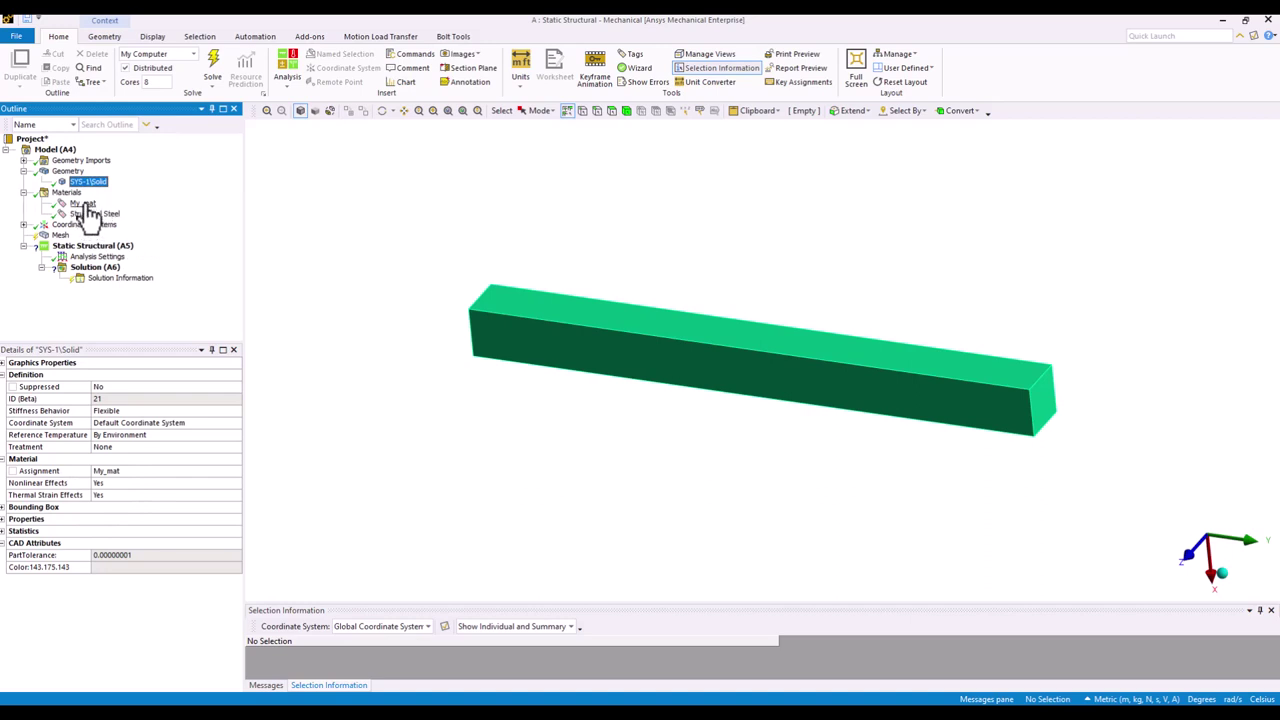
left_click(25, 193)
left_click(25, 193)
left_click(83, 203)
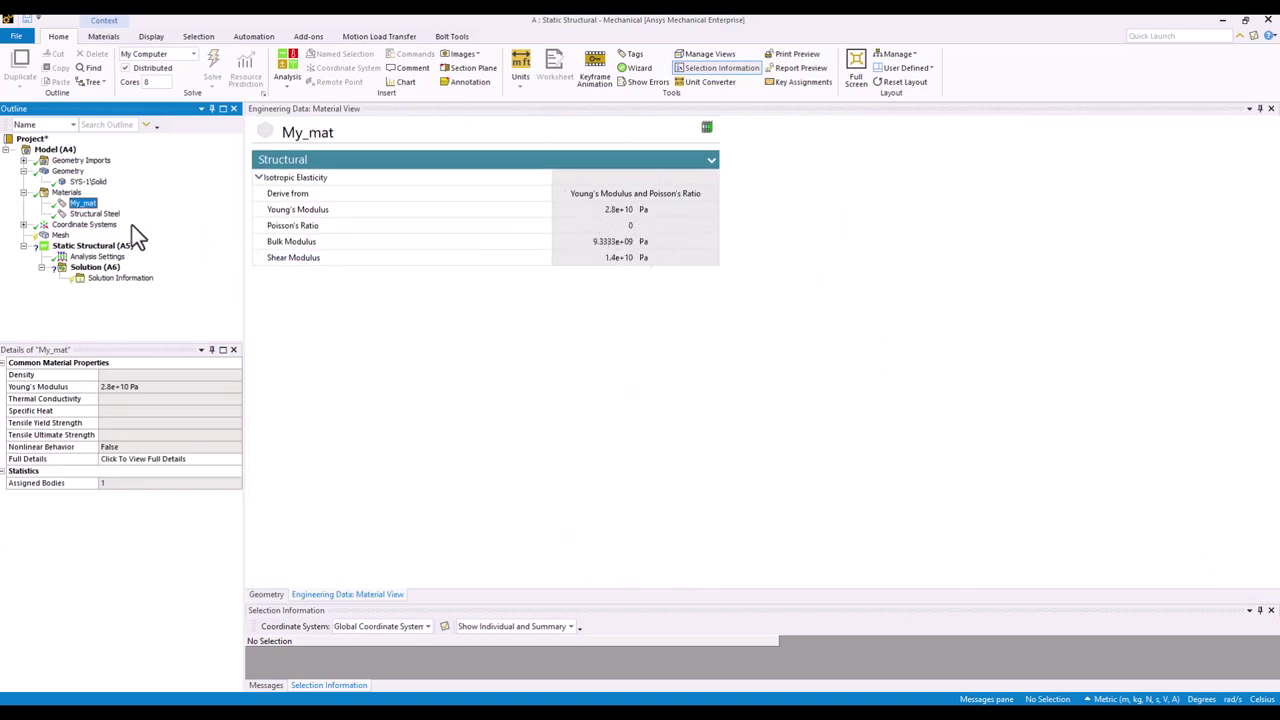
key("Down")
scroll(477, 367, "down", 2)
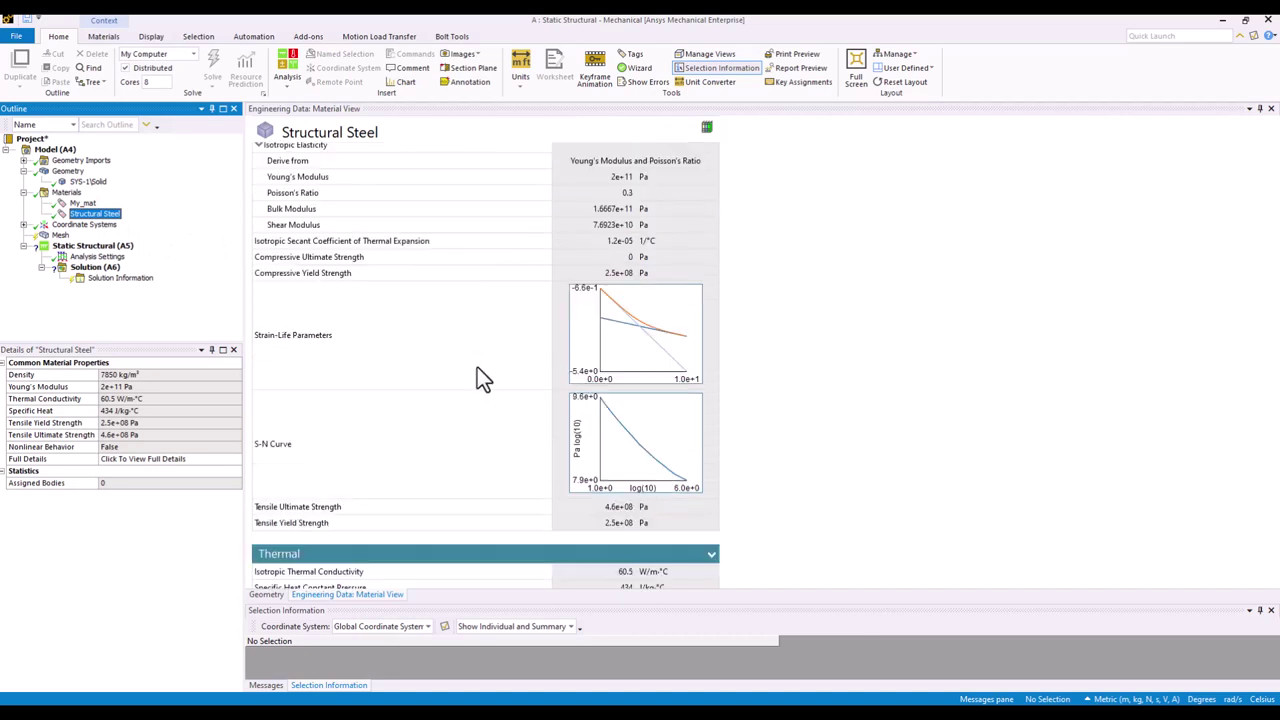
scroll(650, 395, "up", 2)
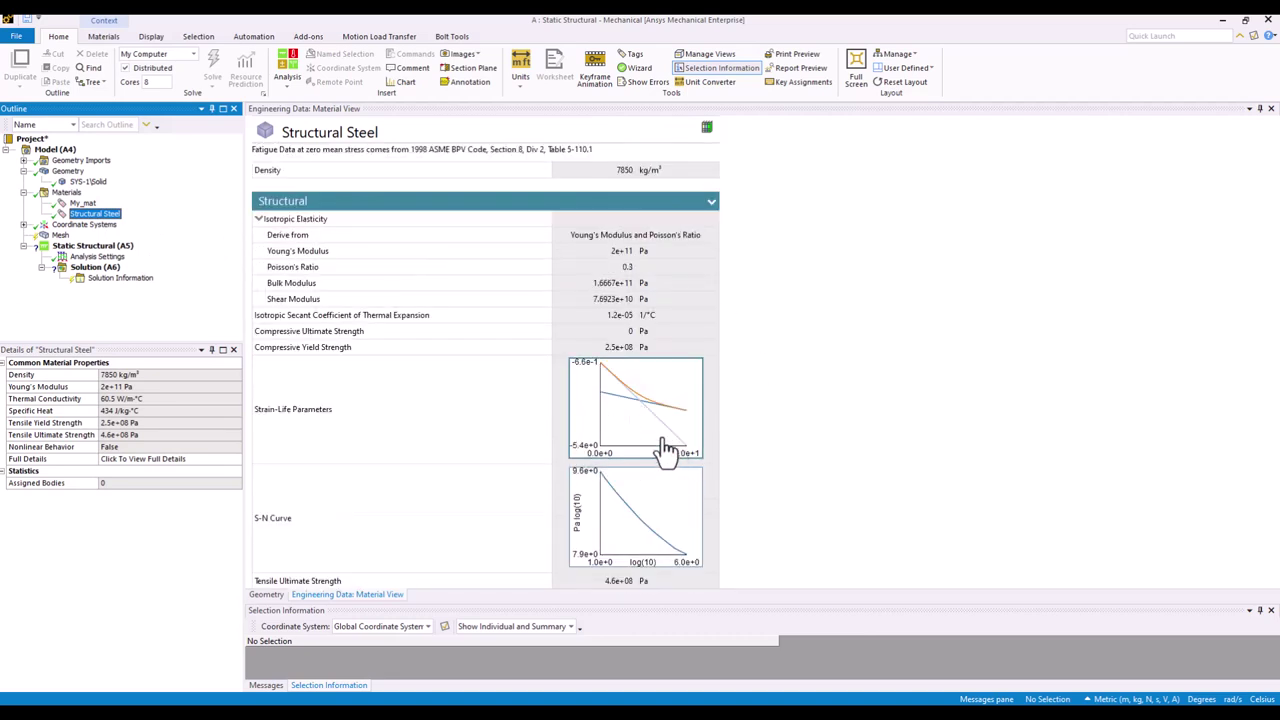
Examine the enlarged strain-life parameters chart of Structural Steel
left_click(638, 432)
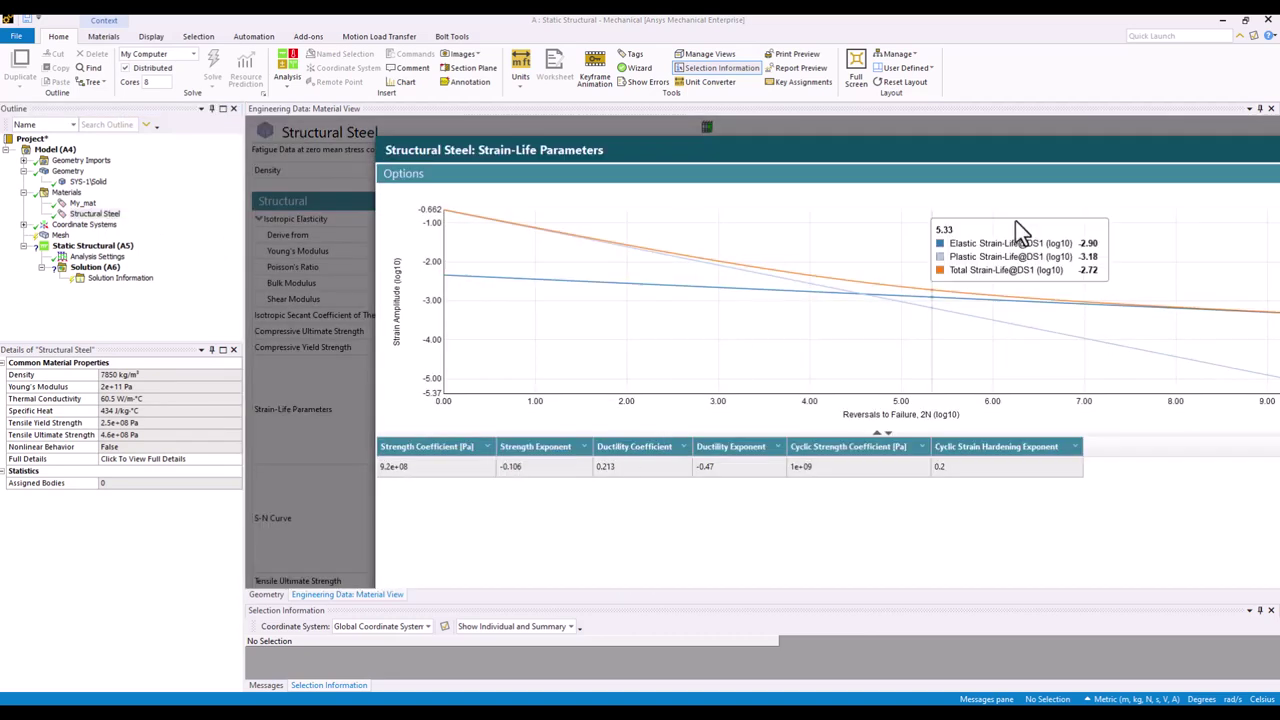
left_click(318, 174)
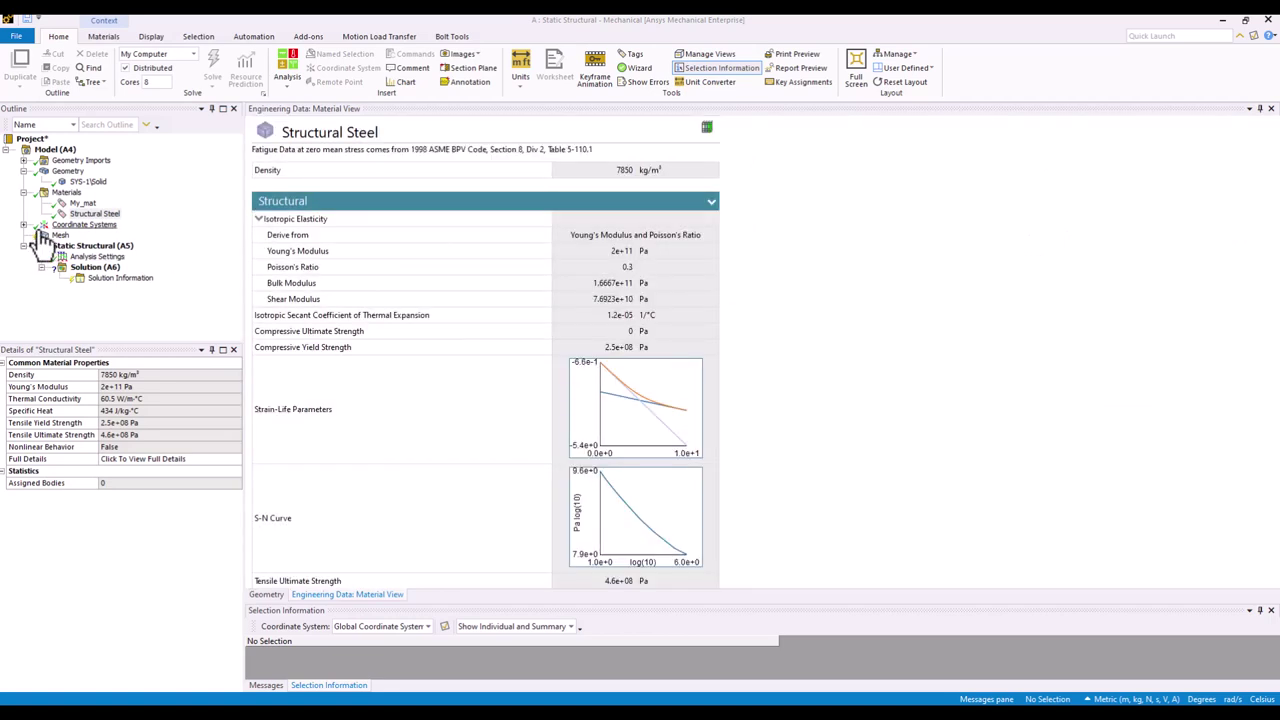
Generate the beam's mesh with the default element order and size, and inspect the elements from several angles
left_click(60, 236)
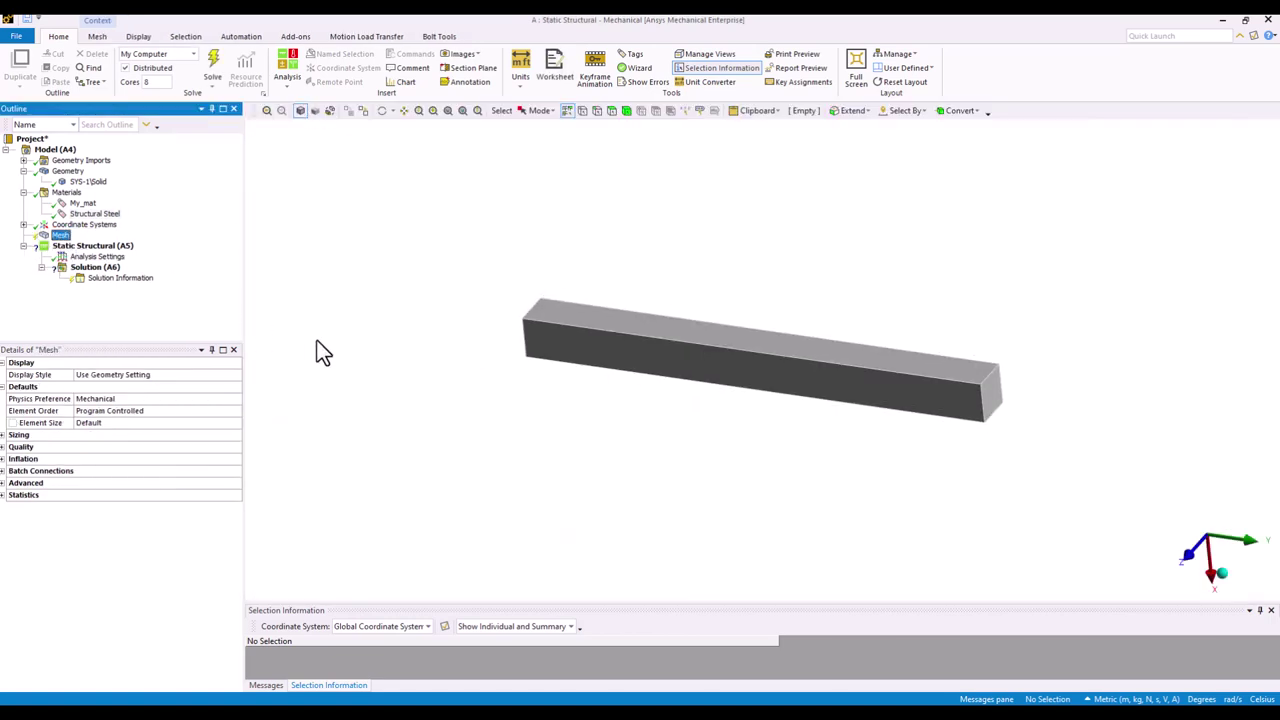
left_click(23, 192)
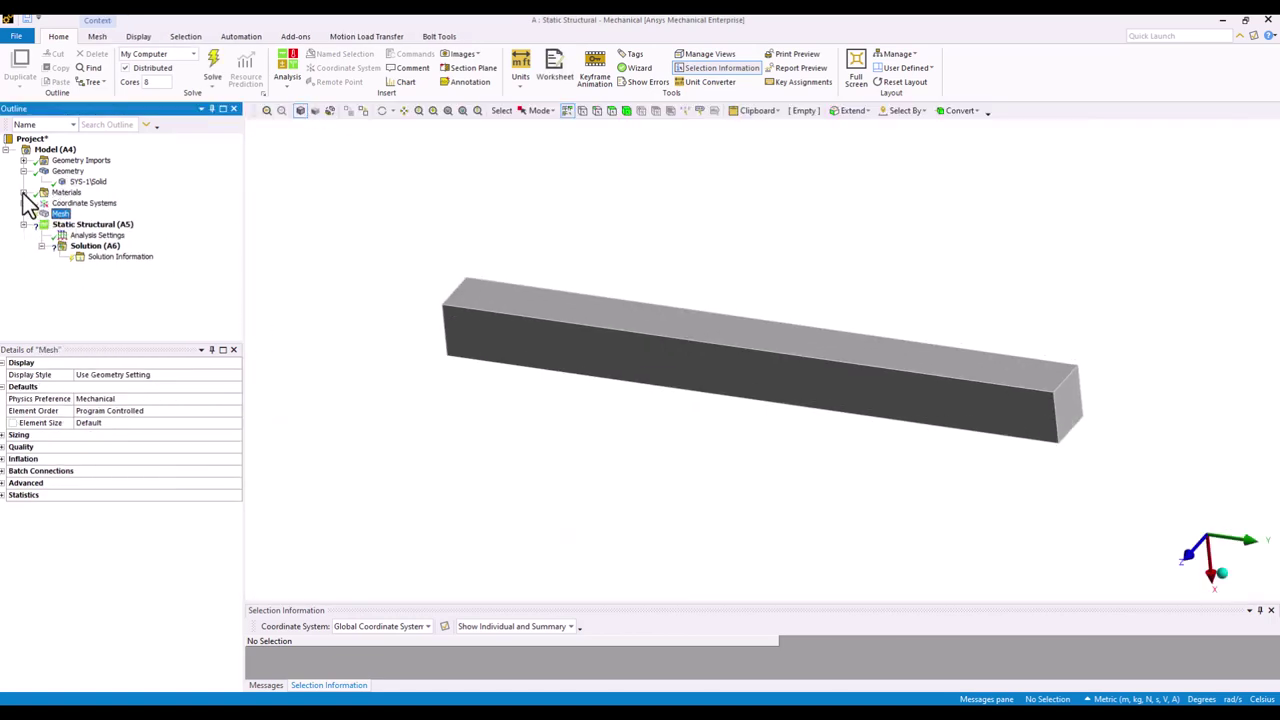
left_click(23, 171)
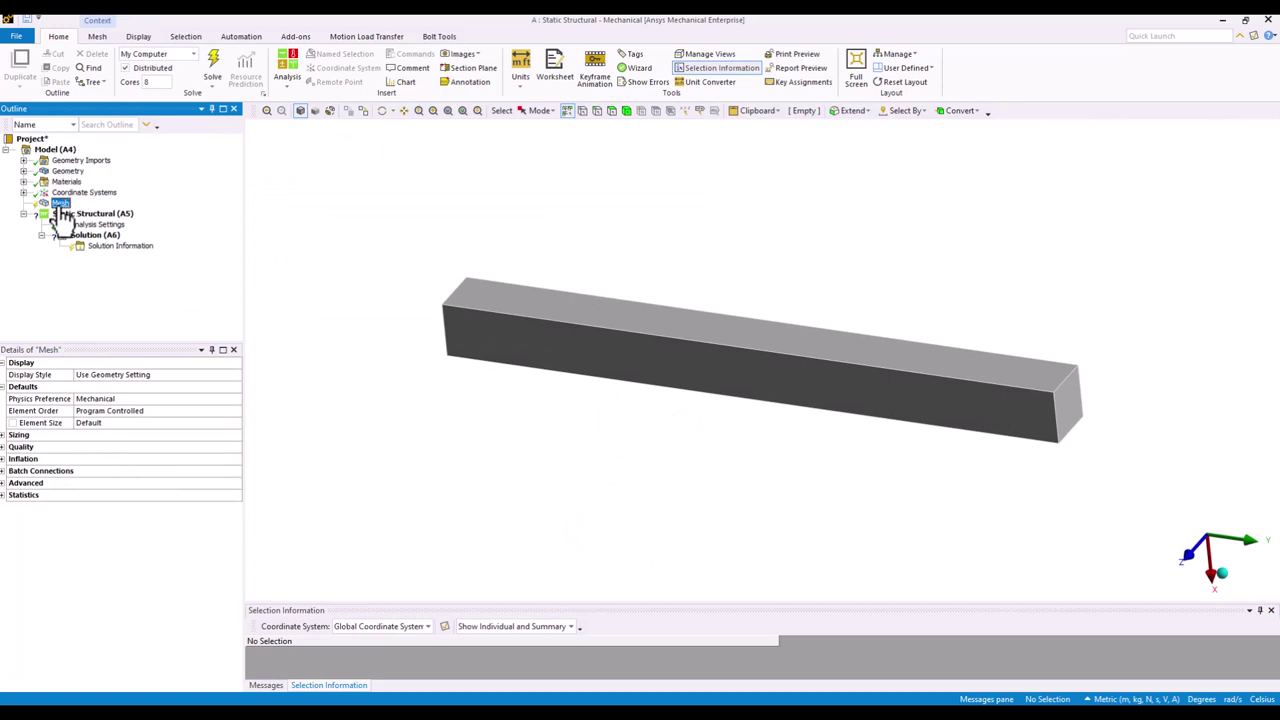
middle_click_drag(540, 416, 511, 431)
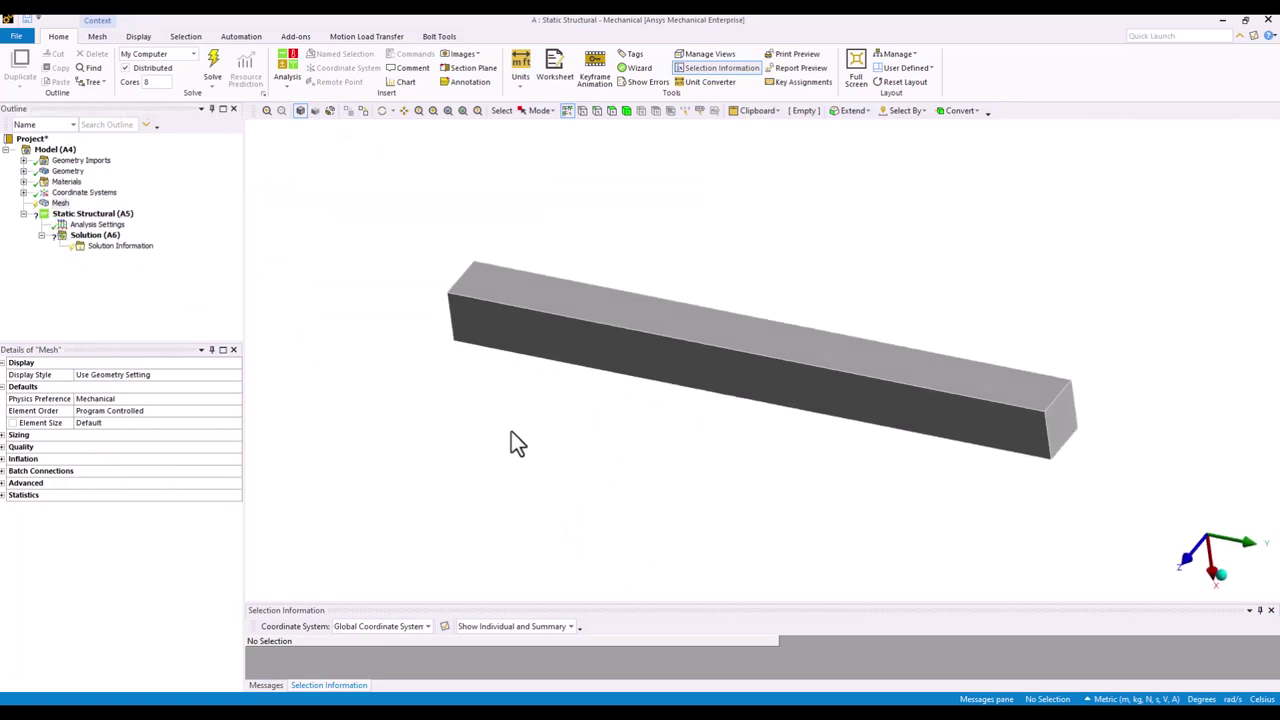
right_click(60, 203)
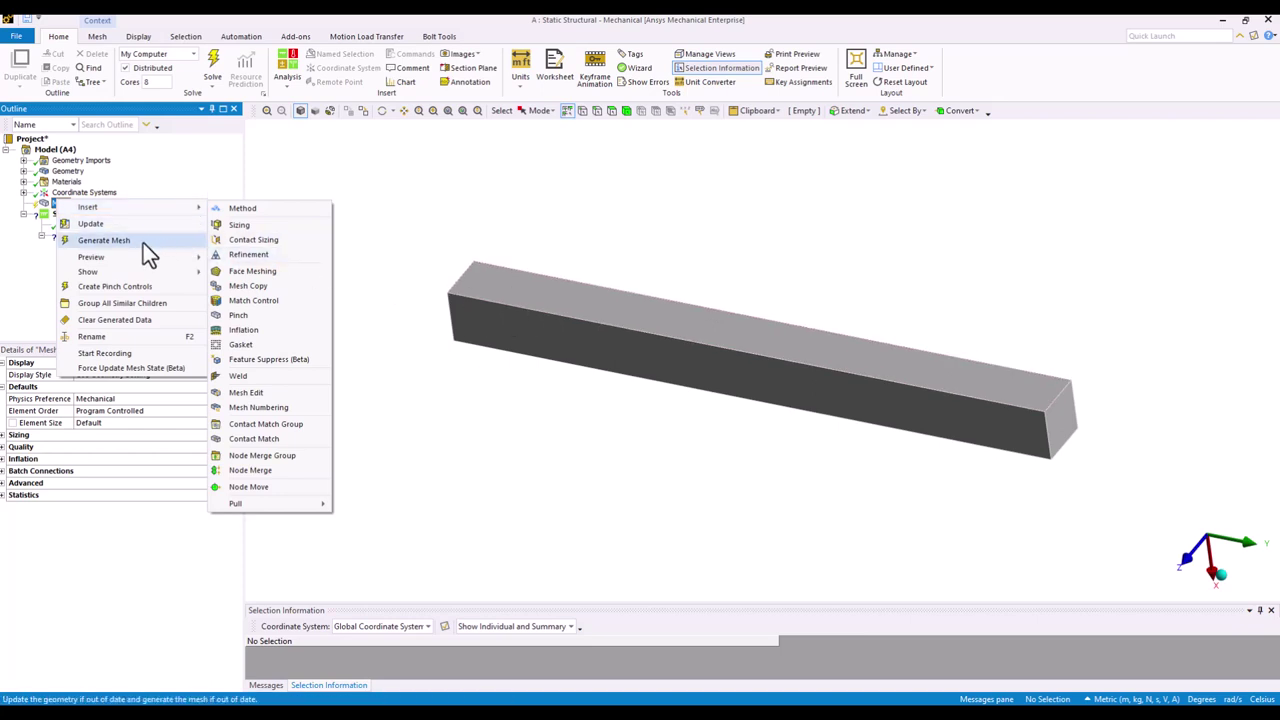
left_click(104, 240)
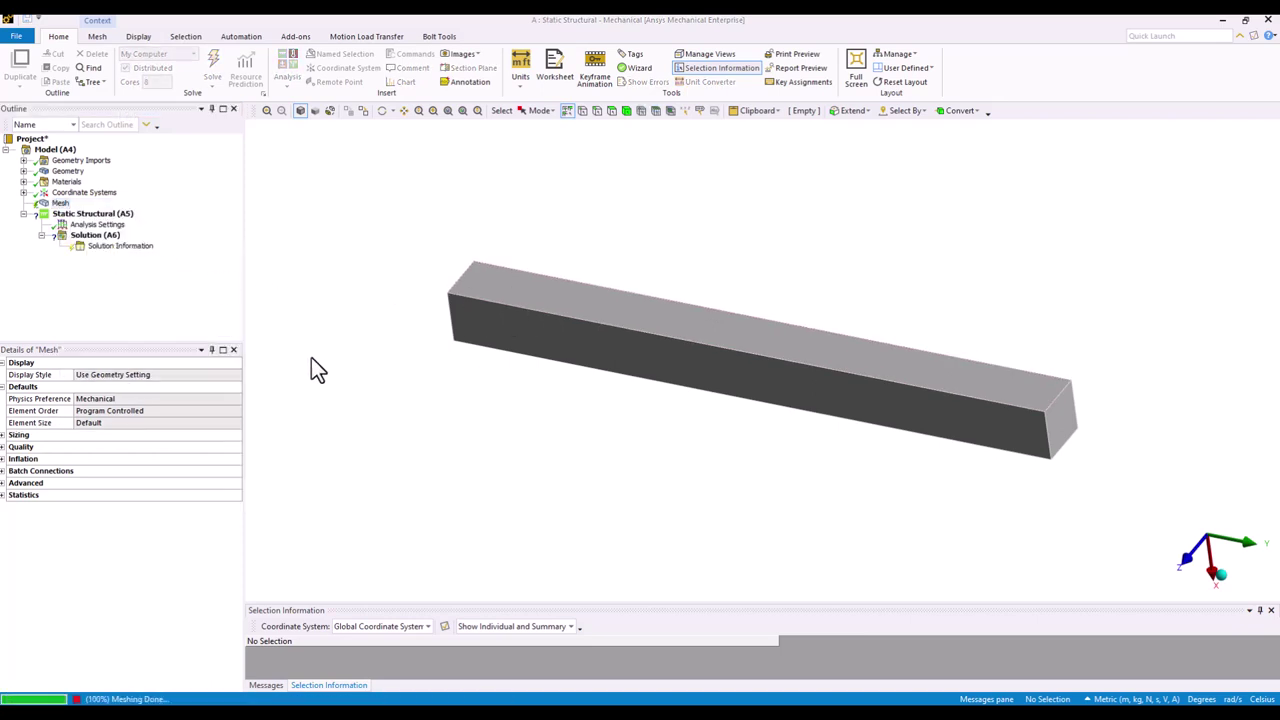
mouse_move(381, 375)
middle_mouse_down()
mouse_move(386, 343)
mouse_move(369, 380)
middle_mouse_up()
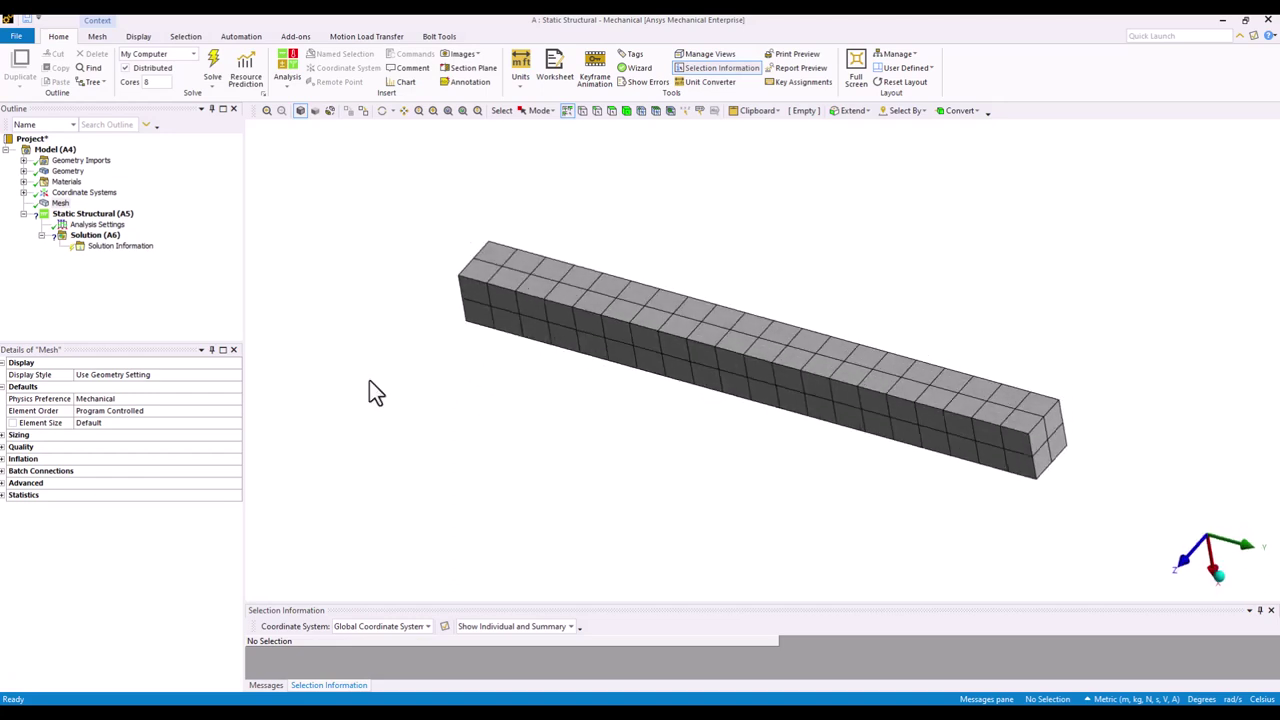
middle_click_drag(837, 461, 786, 445)
scroll(983, 411, "up", 2)
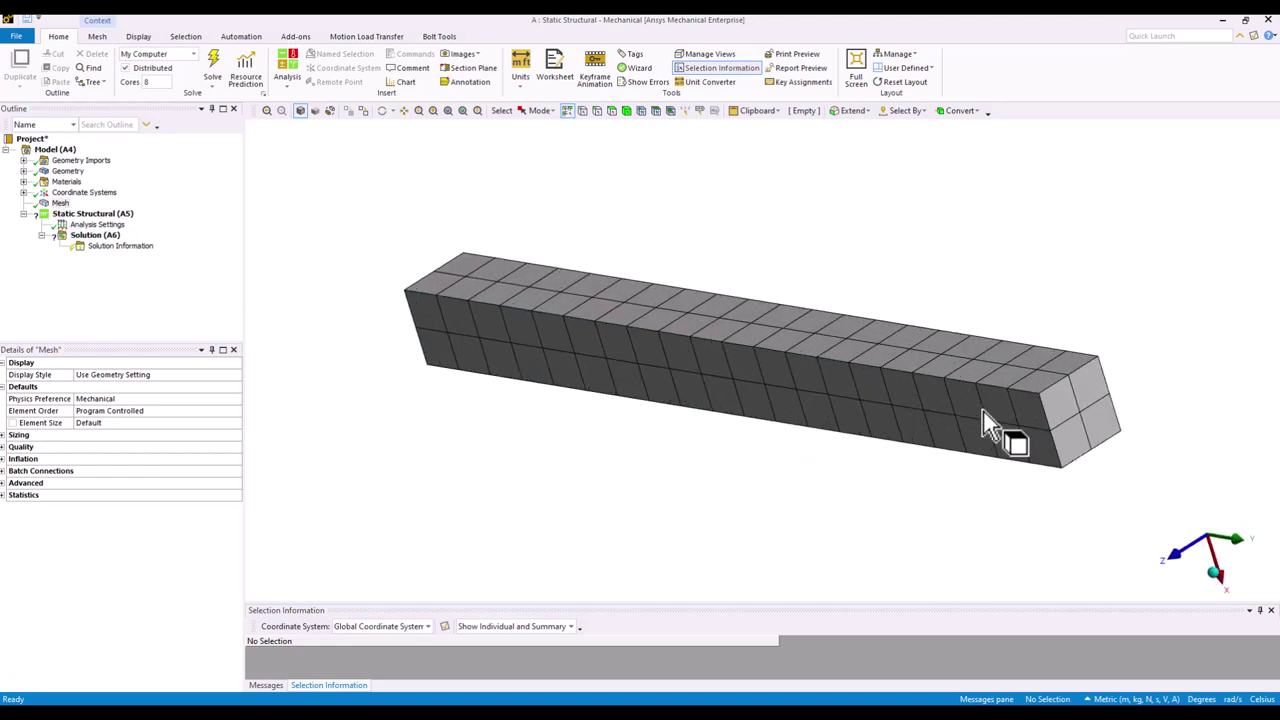
middle_click_drag(1066, 480, 1045, 415)
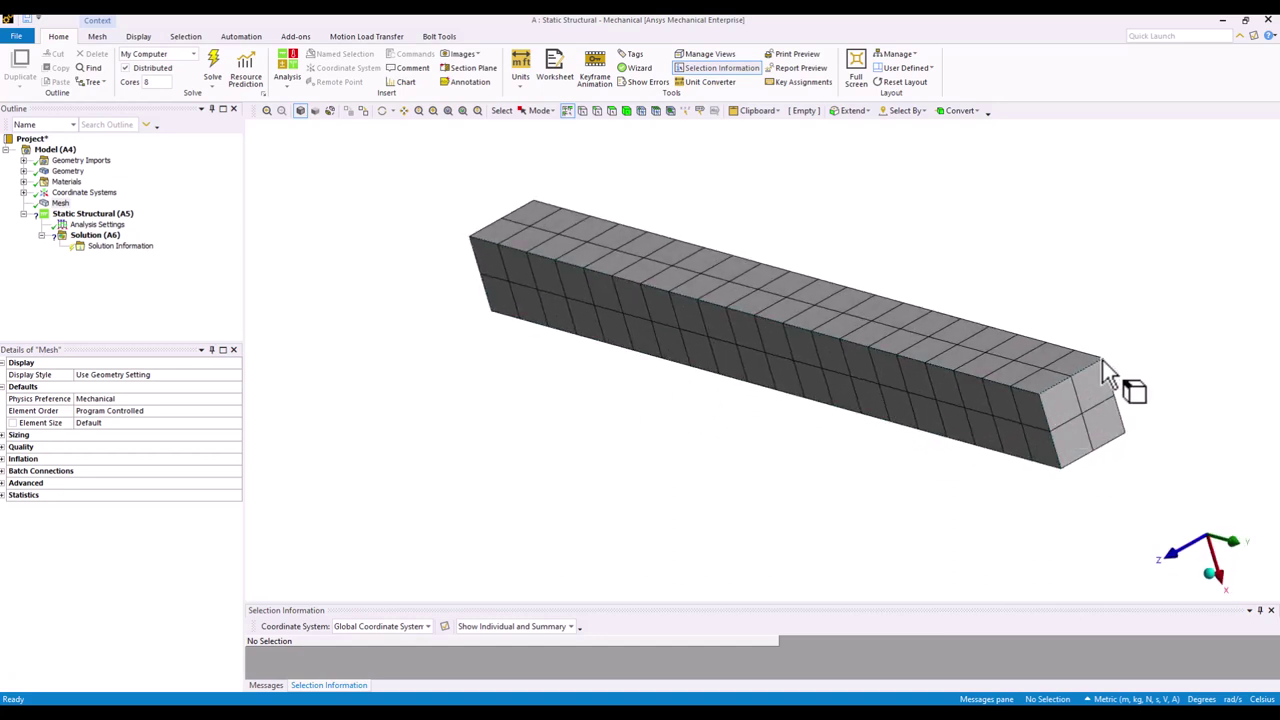
middle_click_drag(1090, 378, 1077, 506)
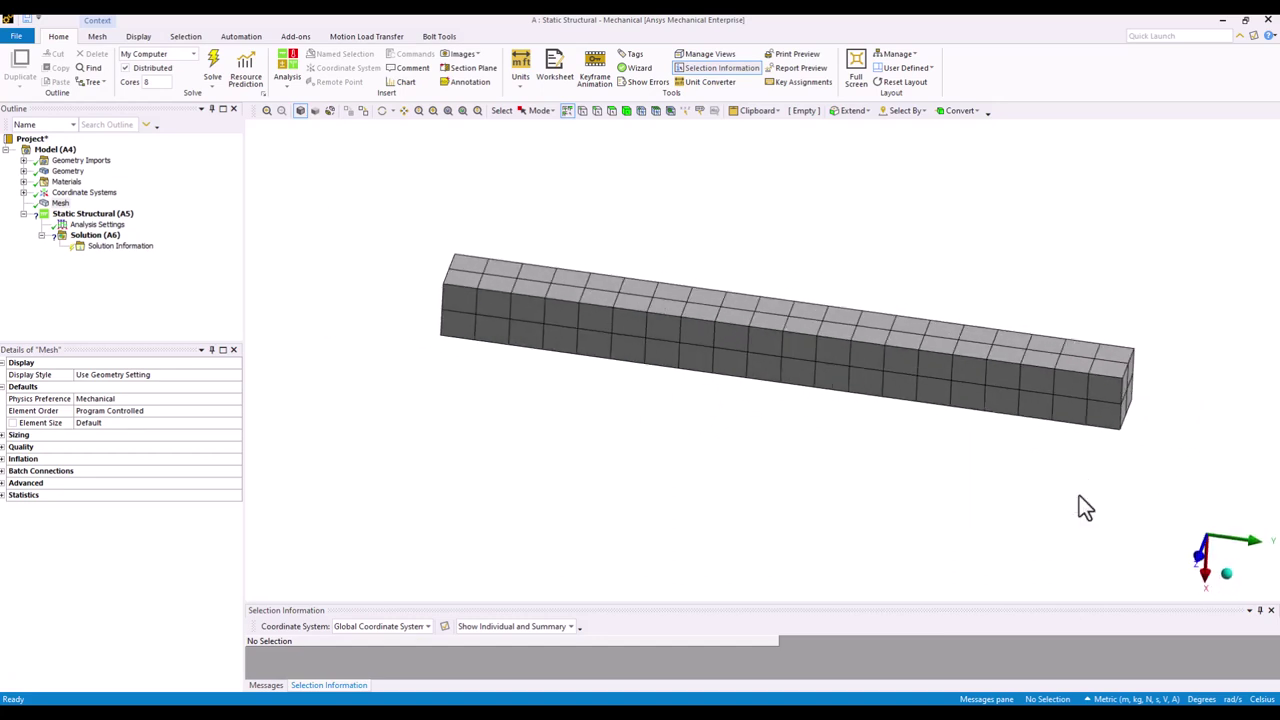
scroll(857, 400, "up", 2)
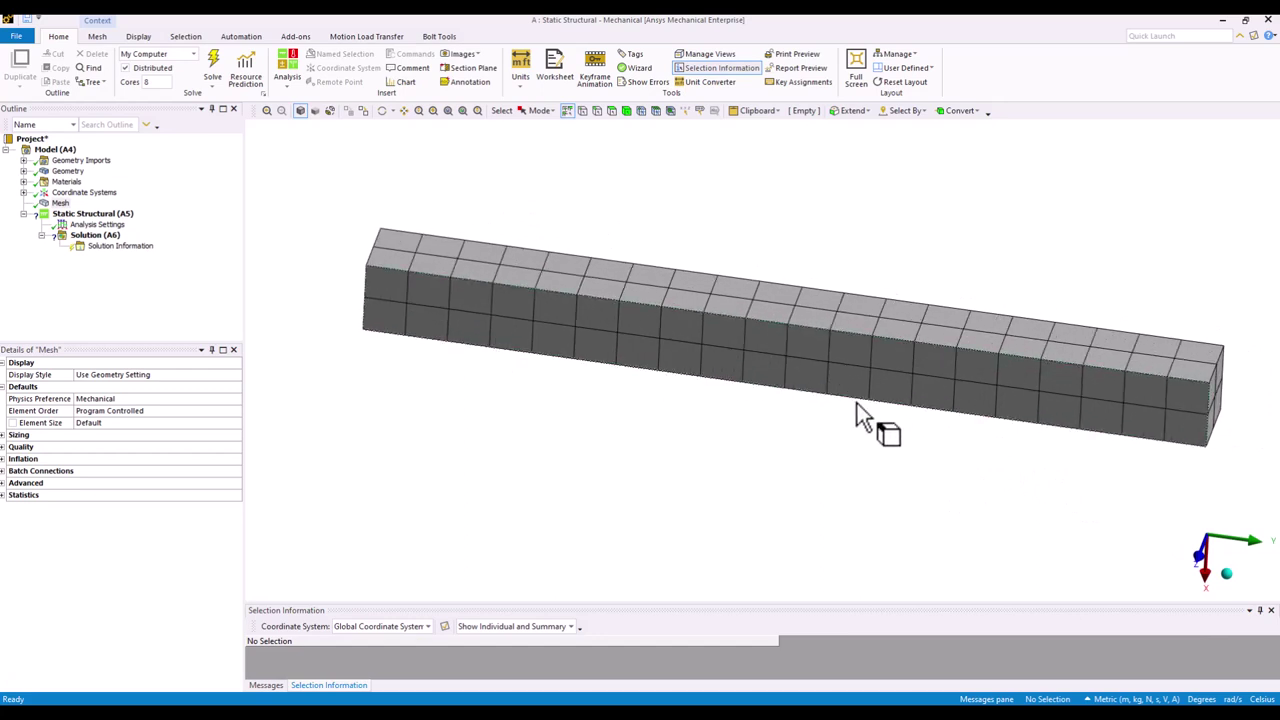
Add a Fixed Support to the Static Structural analysis and scope it to one square end face of the beam
left_click(66, 214)
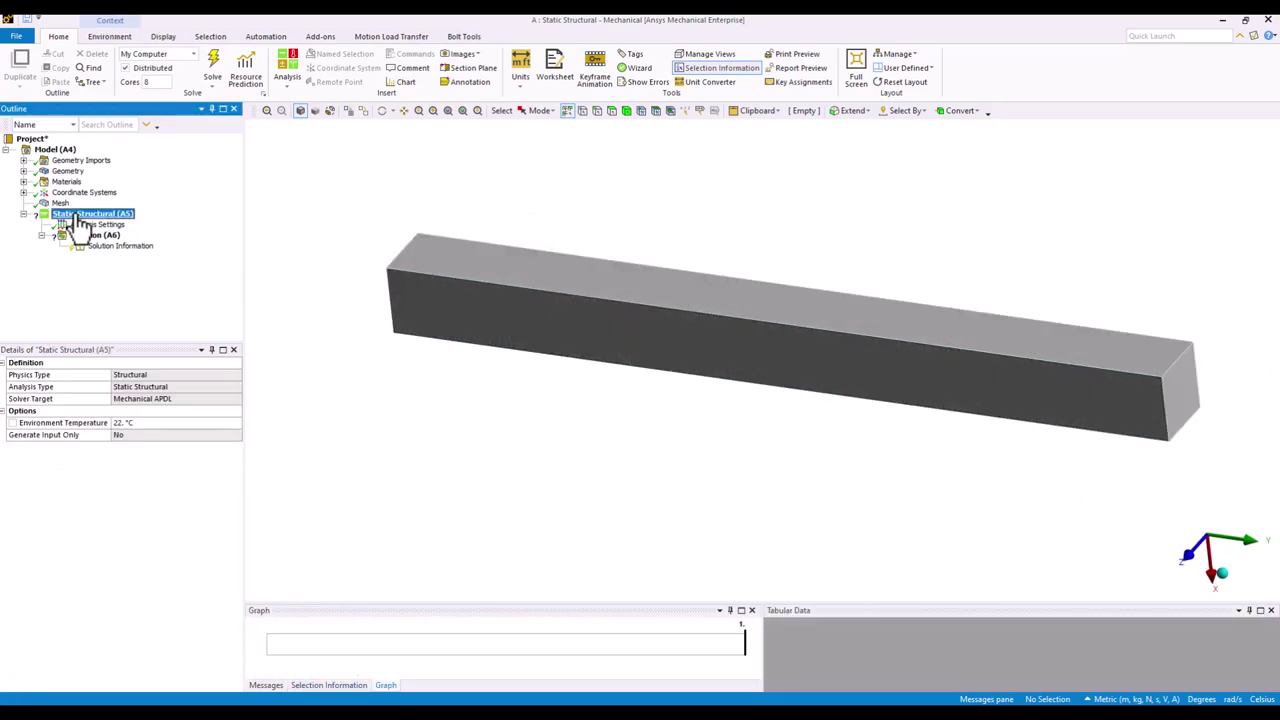
right_click(78, 215)
mouse_move(180, 222)
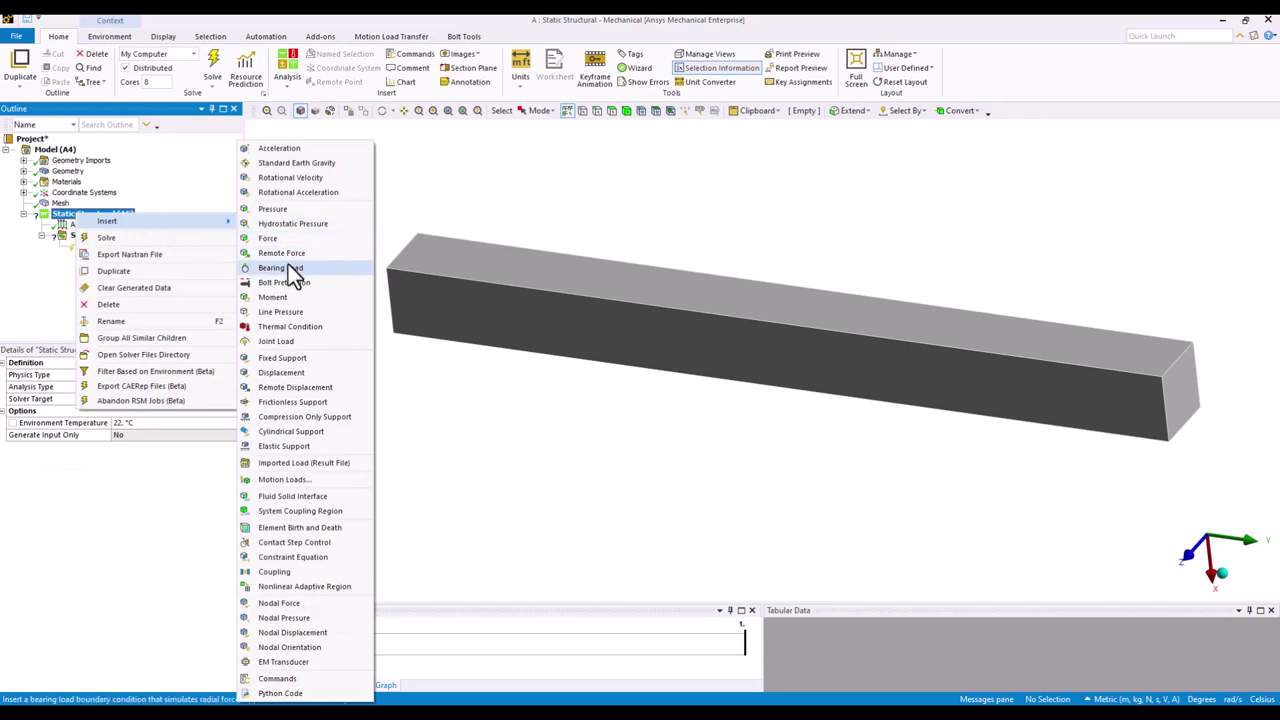
left_click(283, 358)
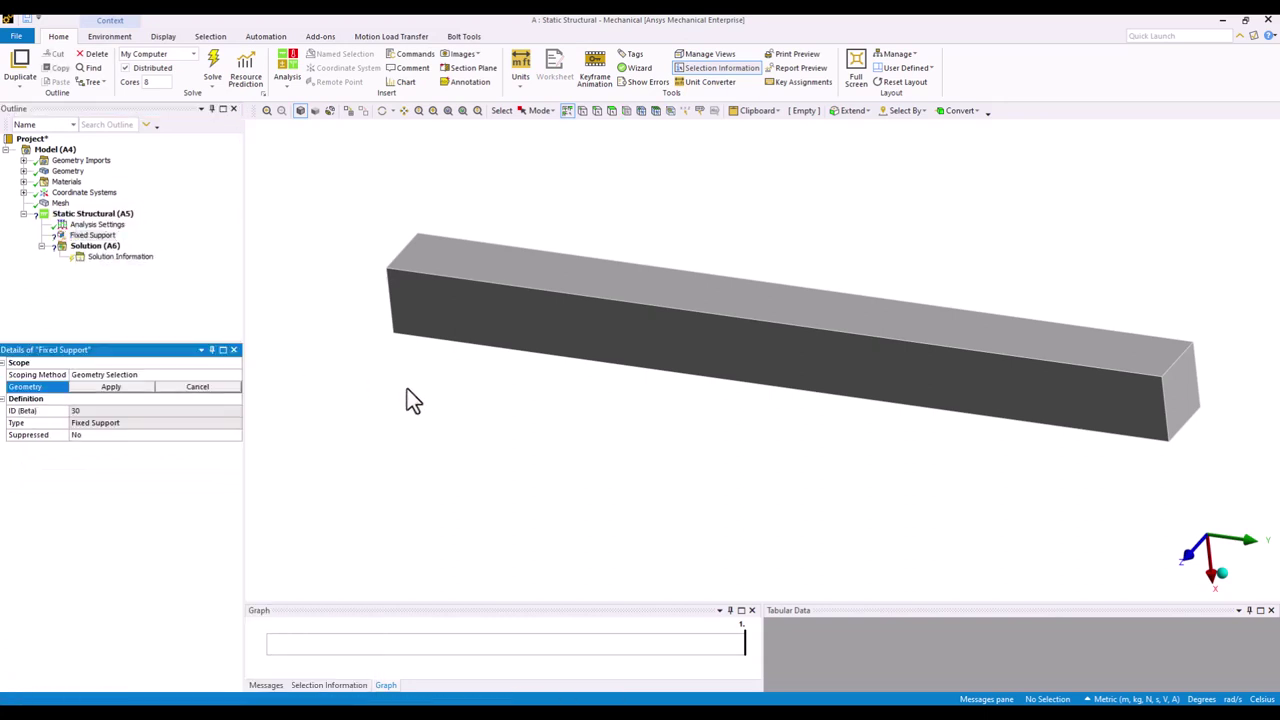
middle_click_drag(408, 392, 418, 350)
left_click(376, 277)
left_click(108, 386)
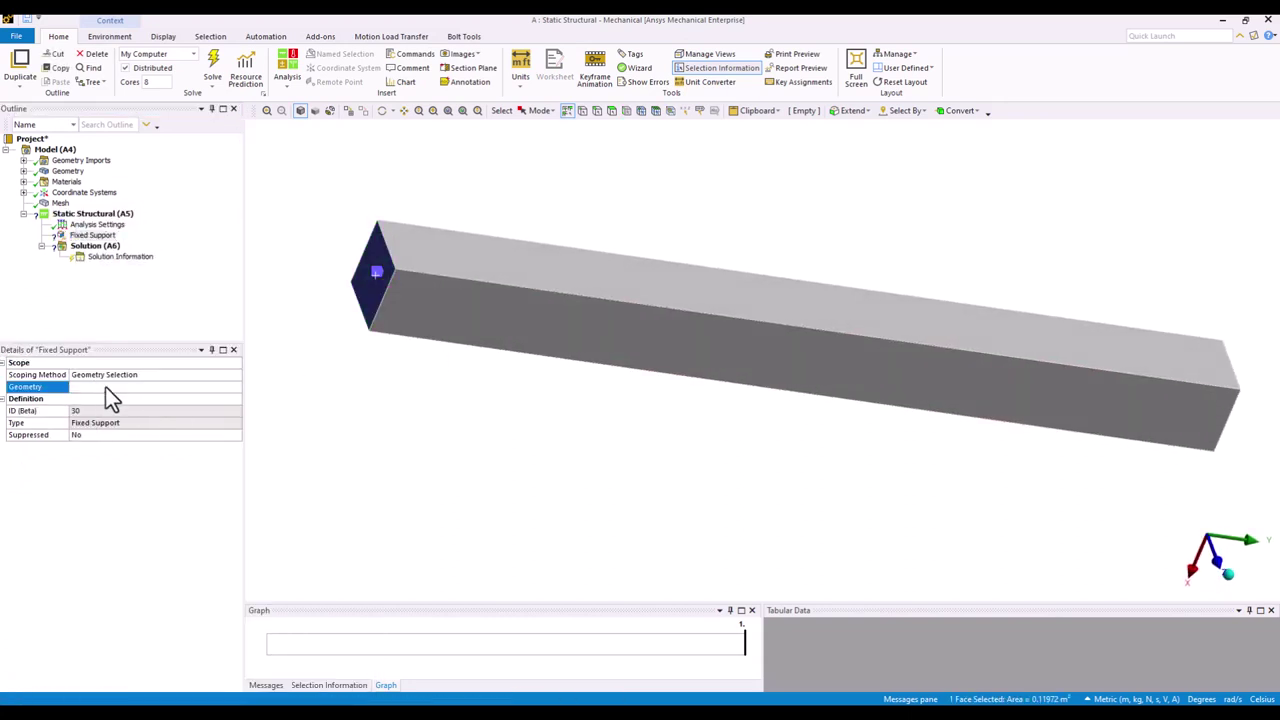
Review the load and support types that can be added to the Static Structural analysis
right_click(86, 215)
mouse_move(140, 227)
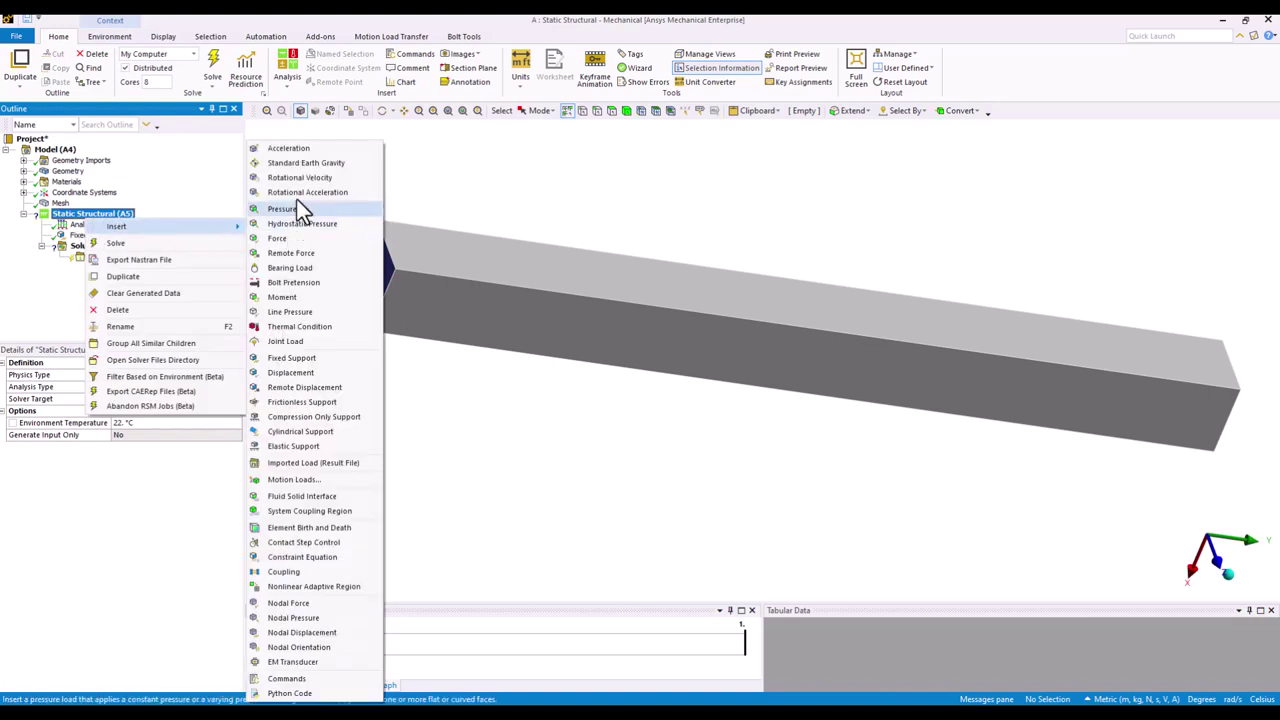
left_click(62, 214)
right_click(64, 213)
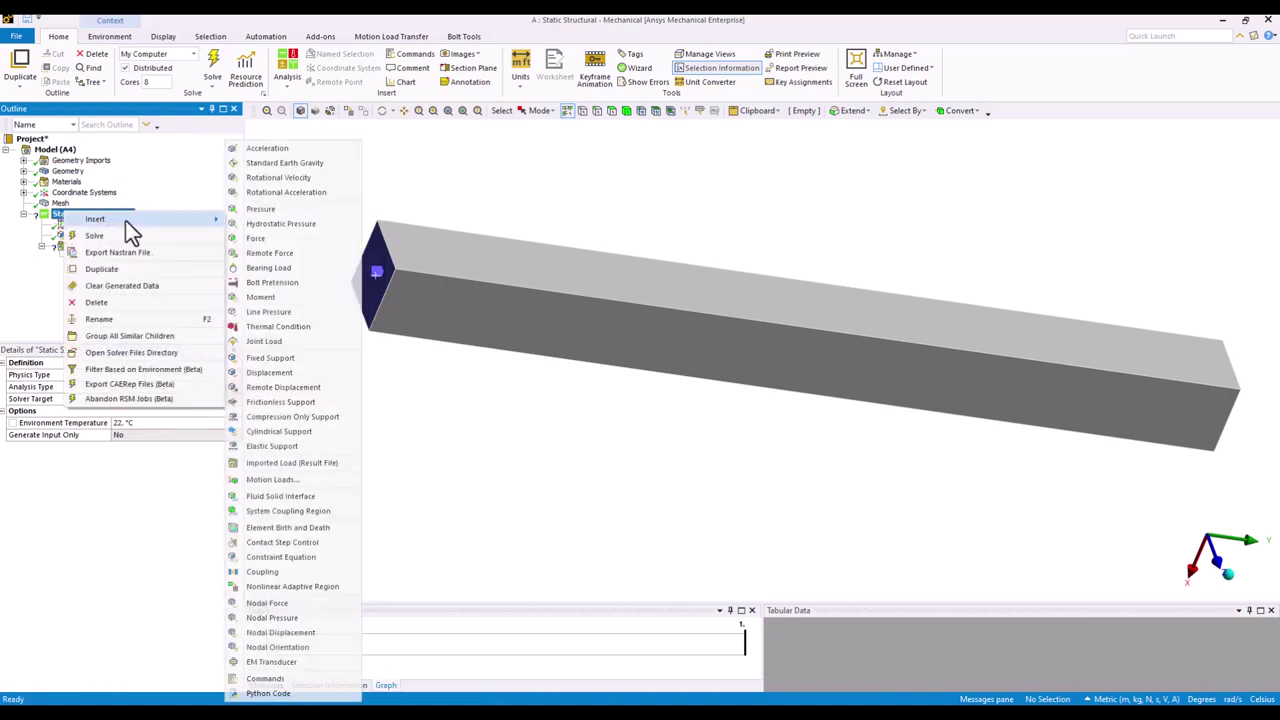
mouse_move(125, 220)
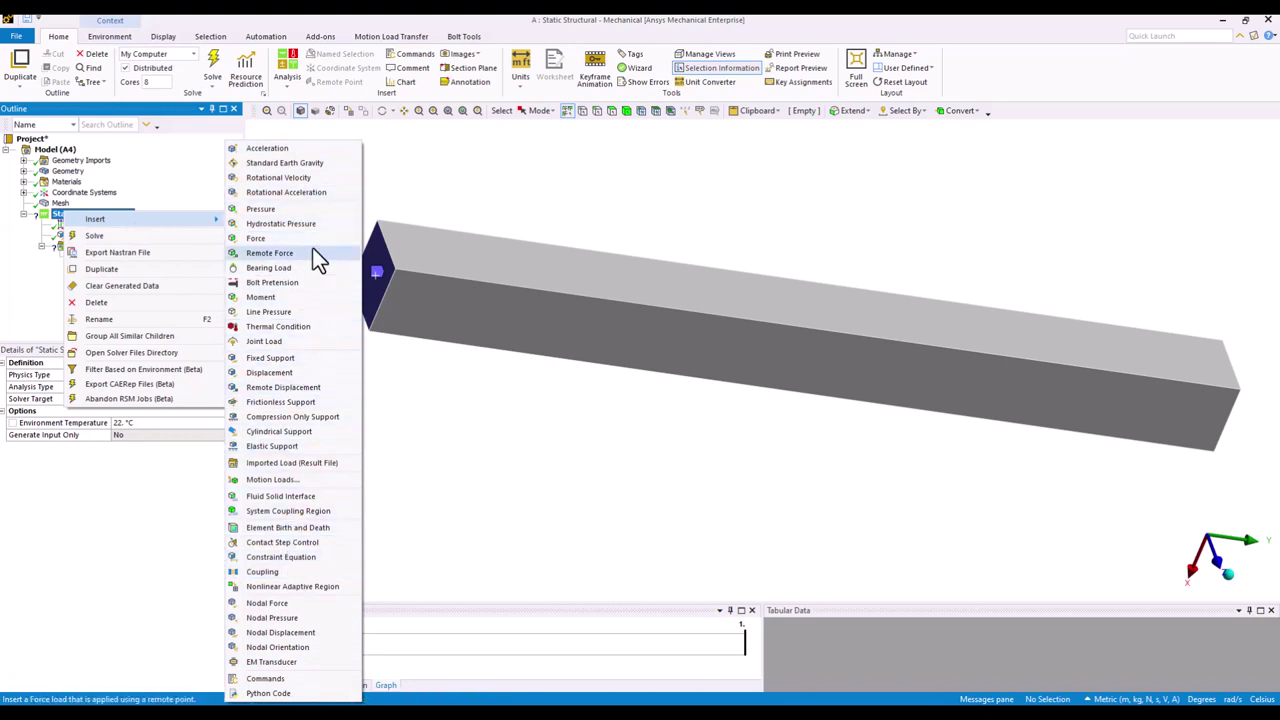
left_click(44, 220)
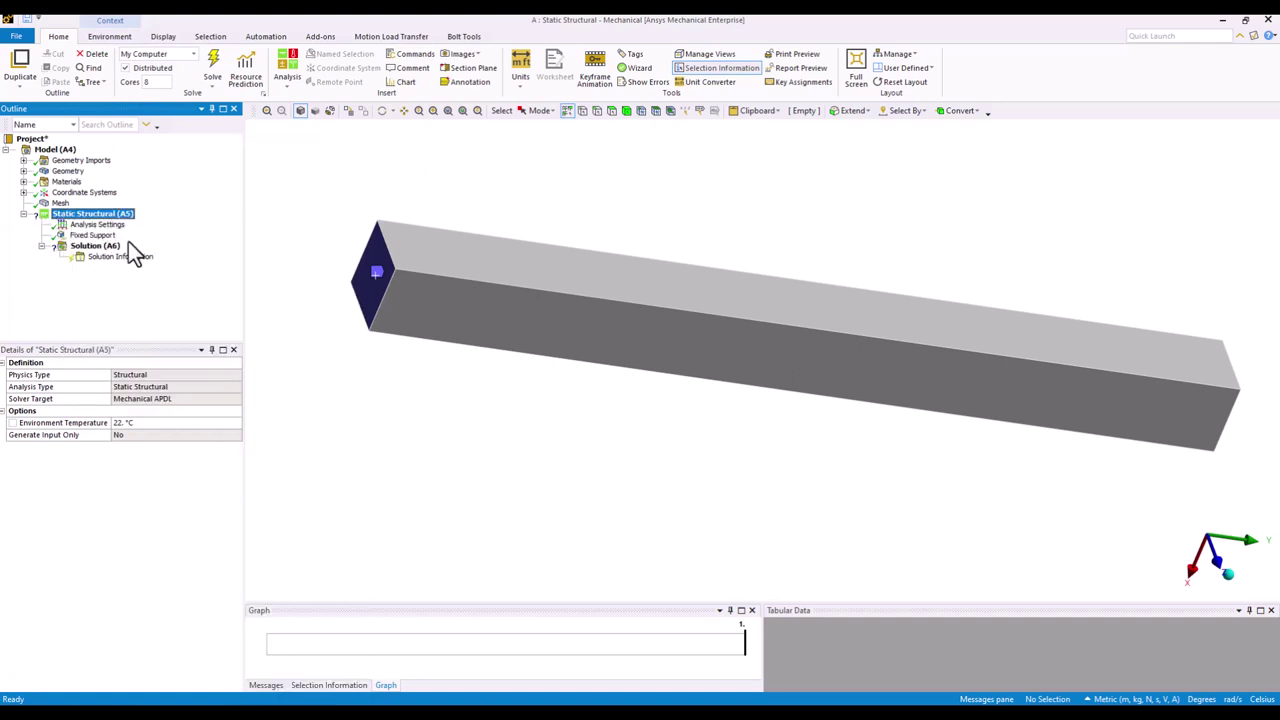
left_click(110, 37)
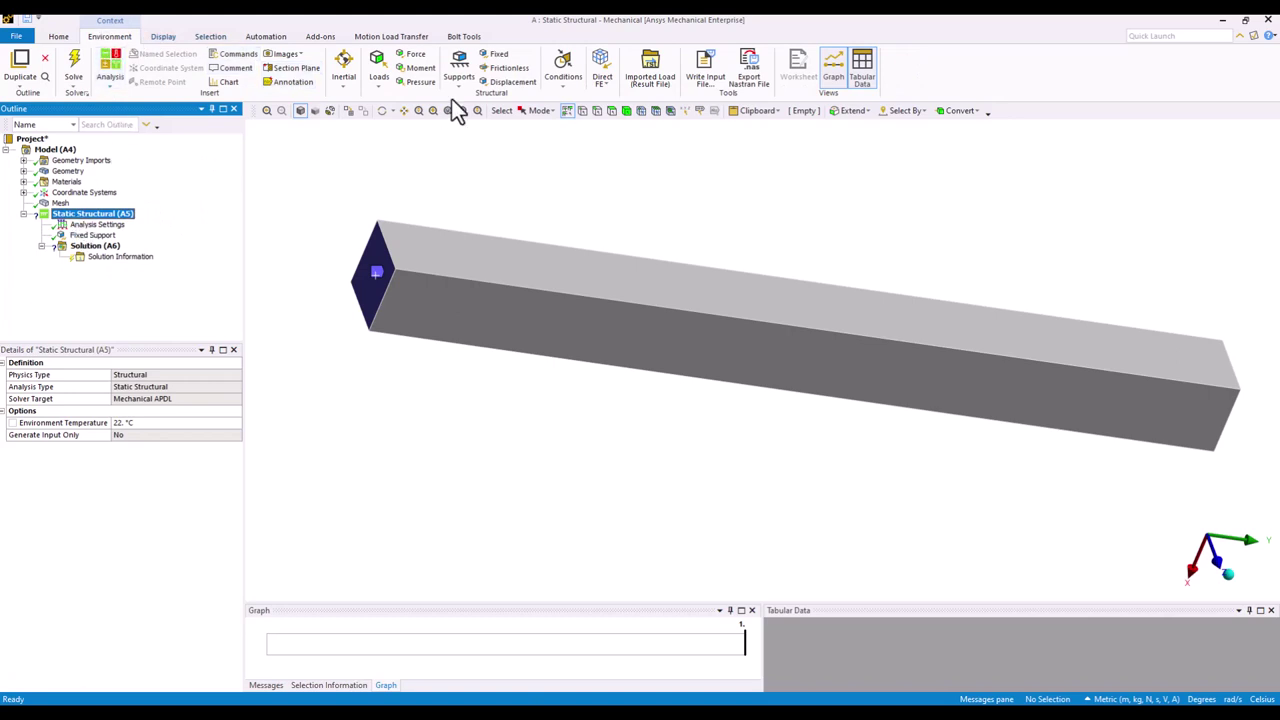
left_click(377, 80)
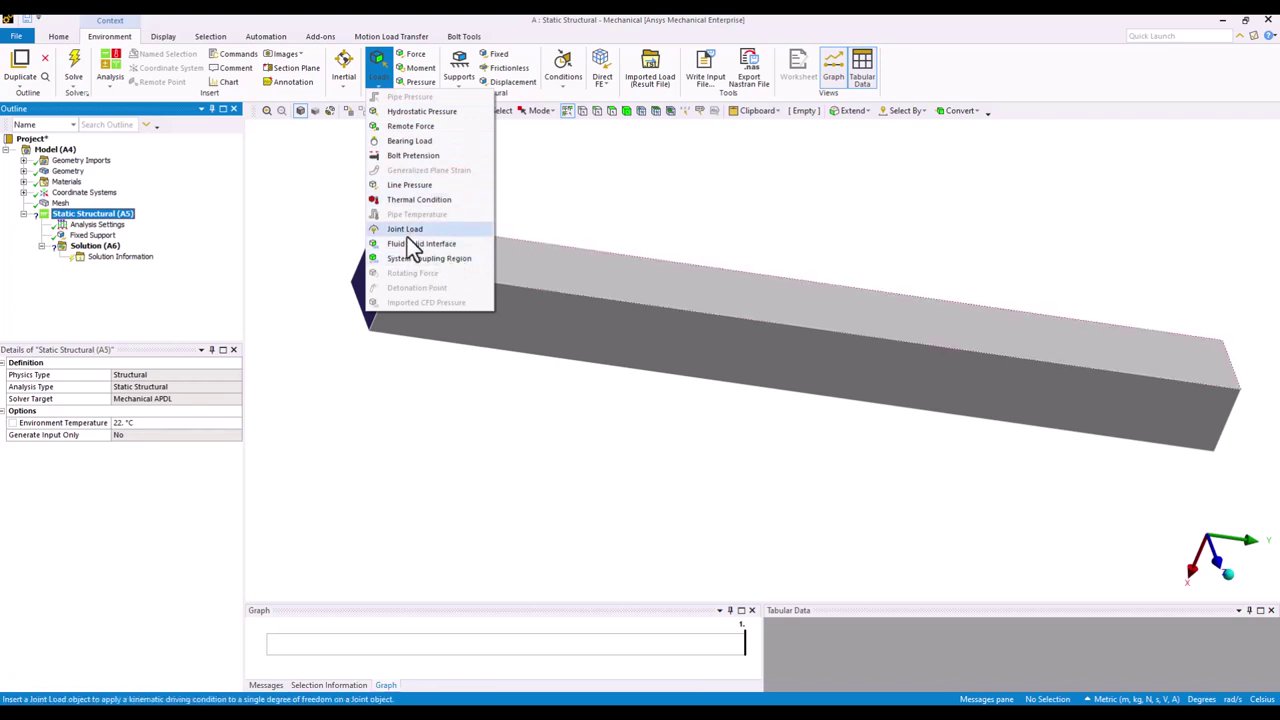
left_click(595, 192)
left_click(462, 86)
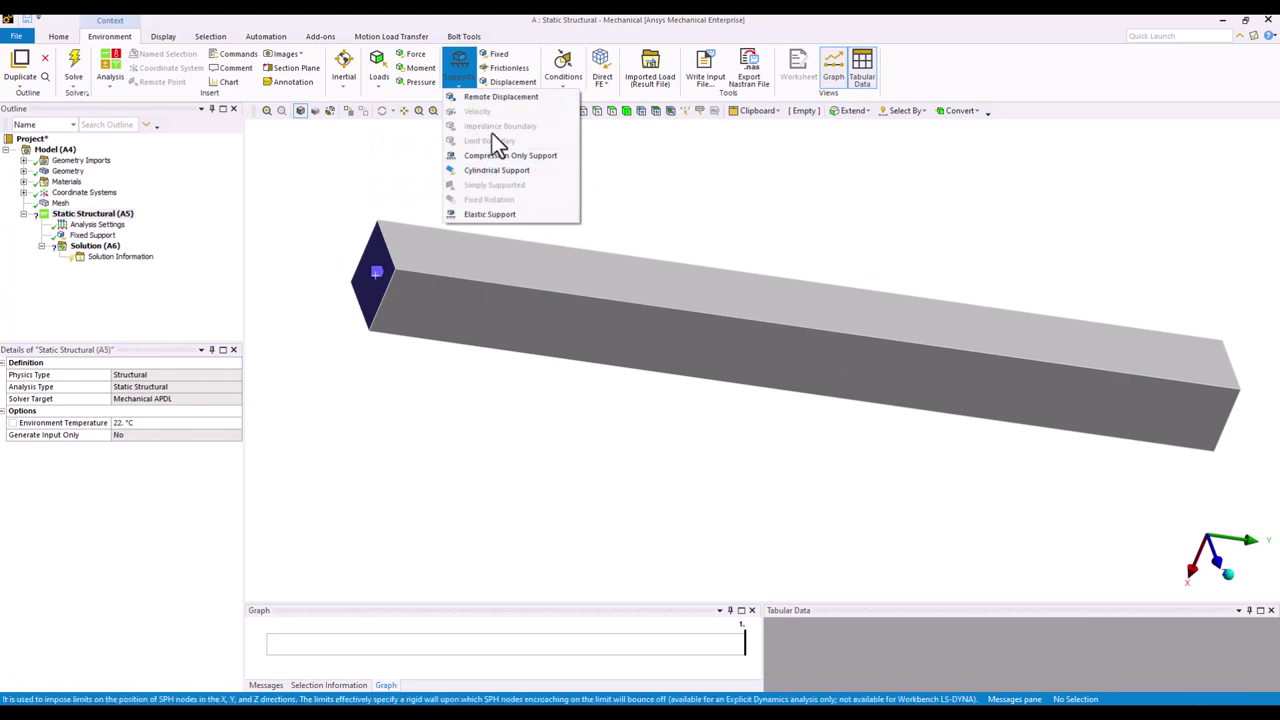
left_click(698, 222)
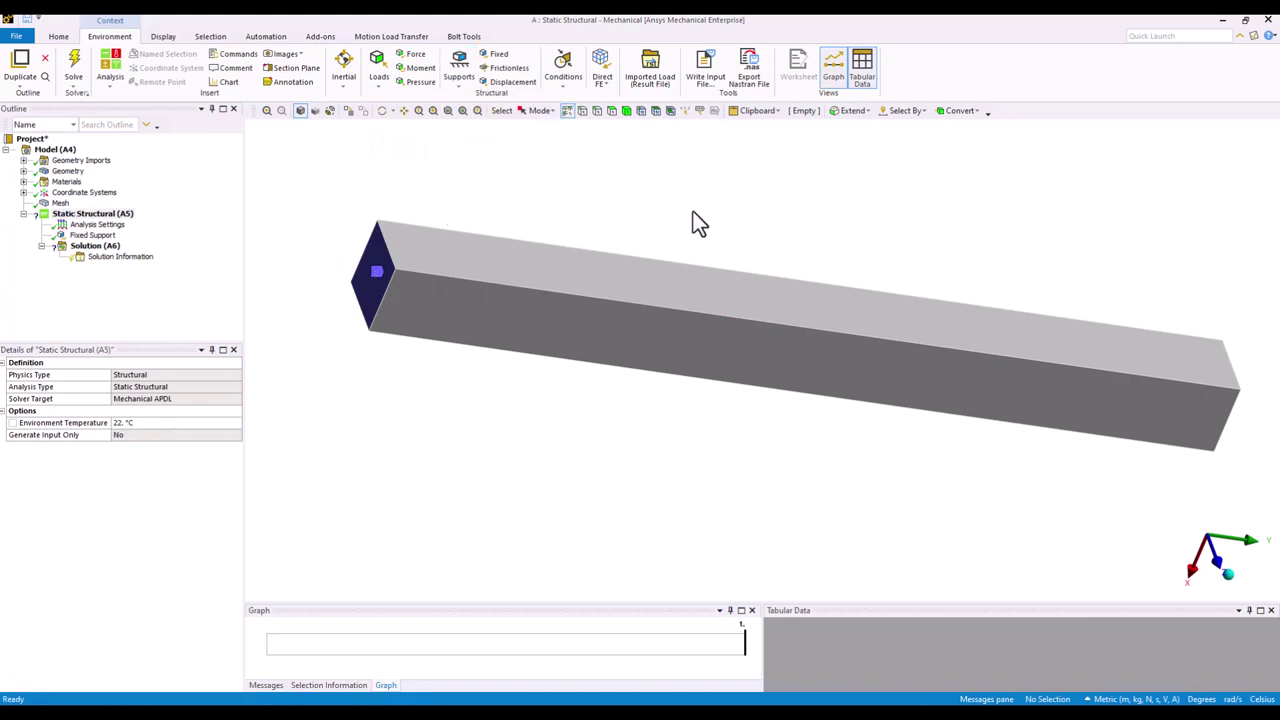
Add a Force load to the Static Structural analysis and scope it to the free end face of the beam
right_click(105, 215)
mouse_move(165, 228)
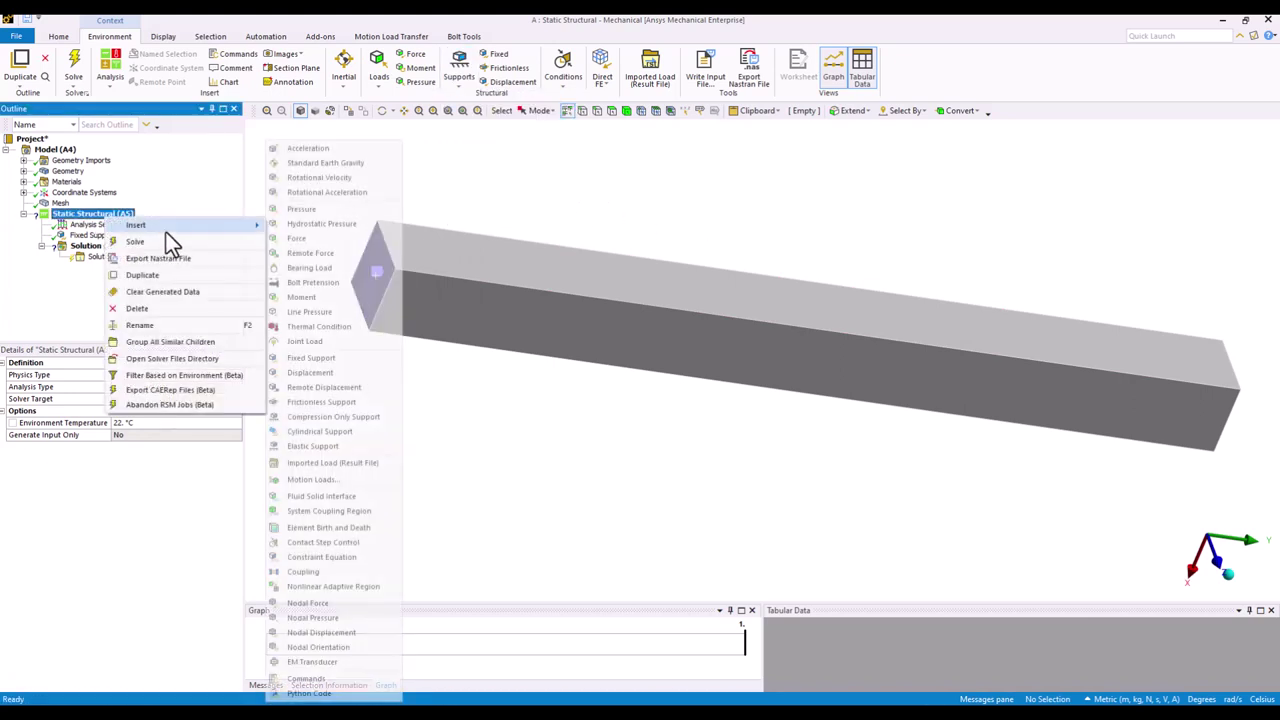
left_click(317, 238)
middle_click_drag(617, 430, 1048, 384)
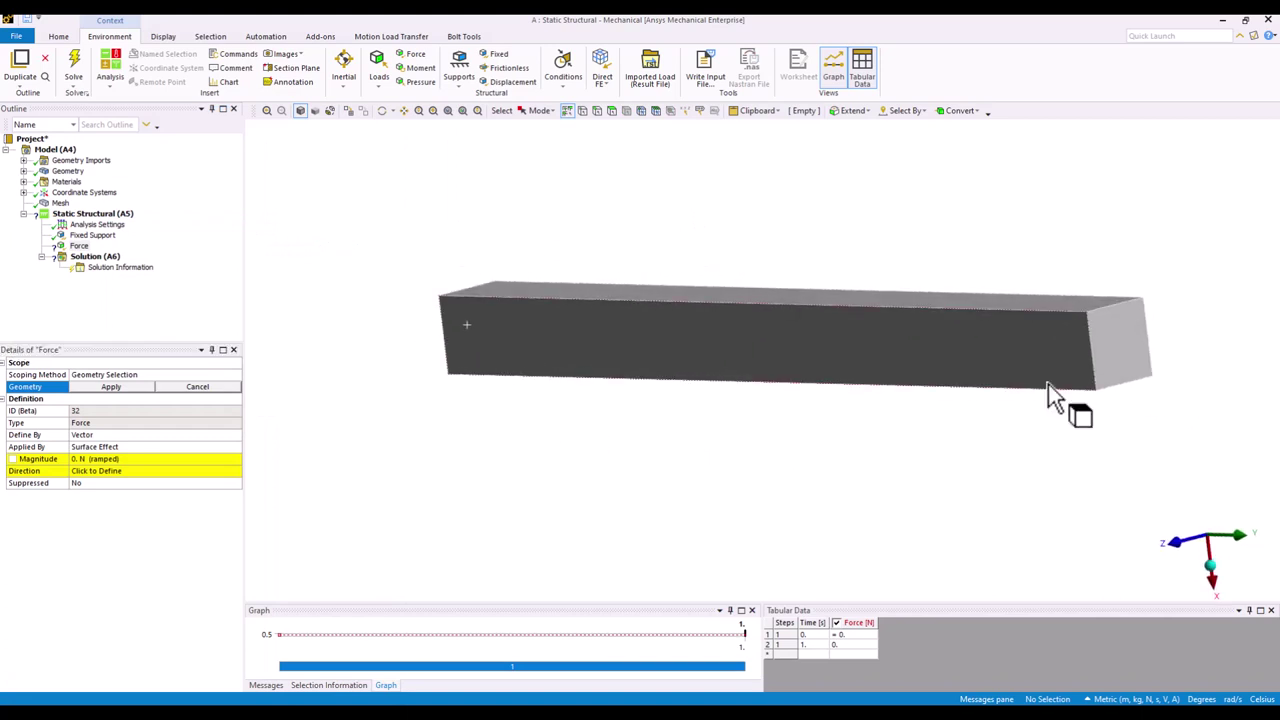
left_click(1100, 355)
left_click(129, 388)
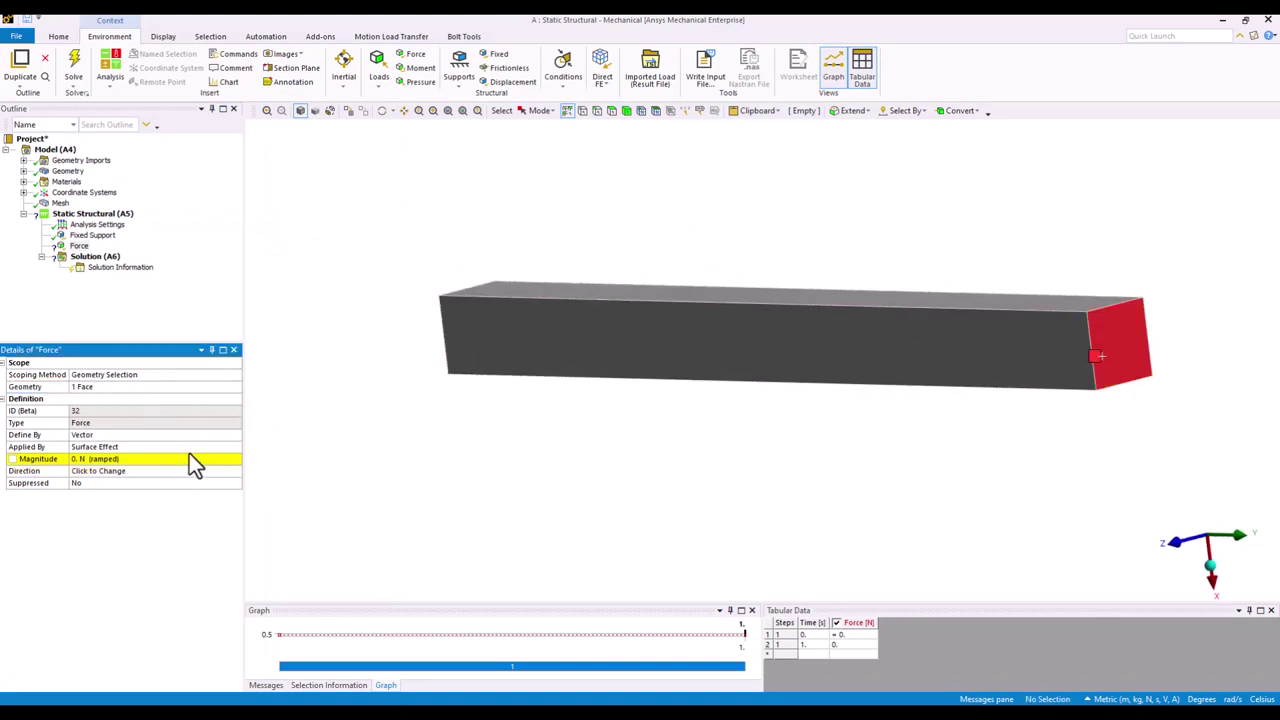
Define the force direction along the vertical edge of the loaded end face and set its magnitude to 8000 N
middle_click_drag(523, 444, 556, 454)
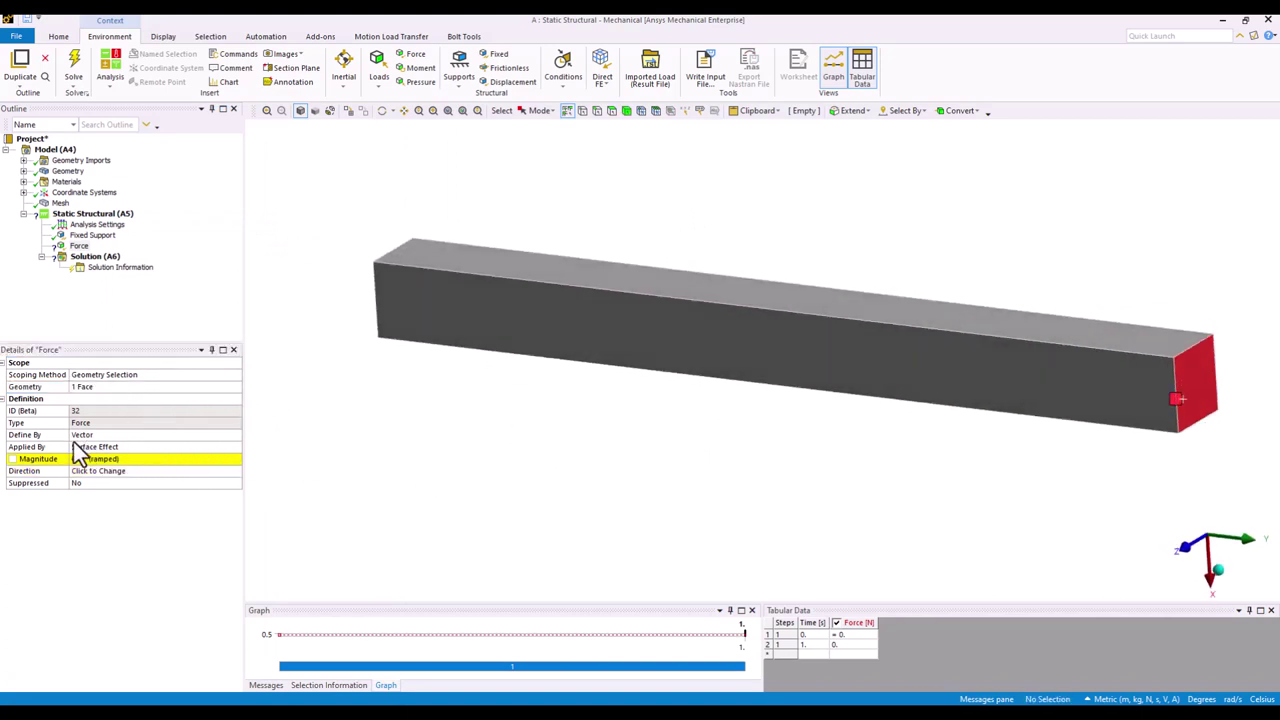
left_click(596, 113)
left_click(1175, 385)
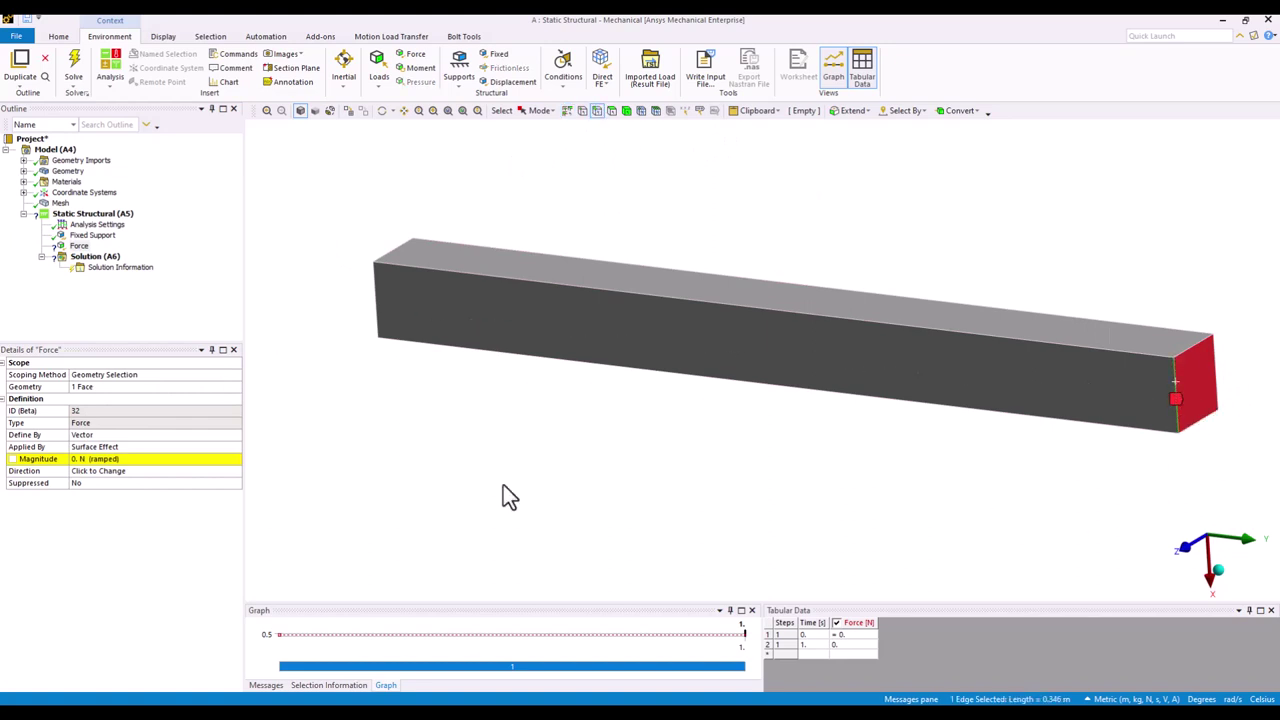
left_click(86, 448)
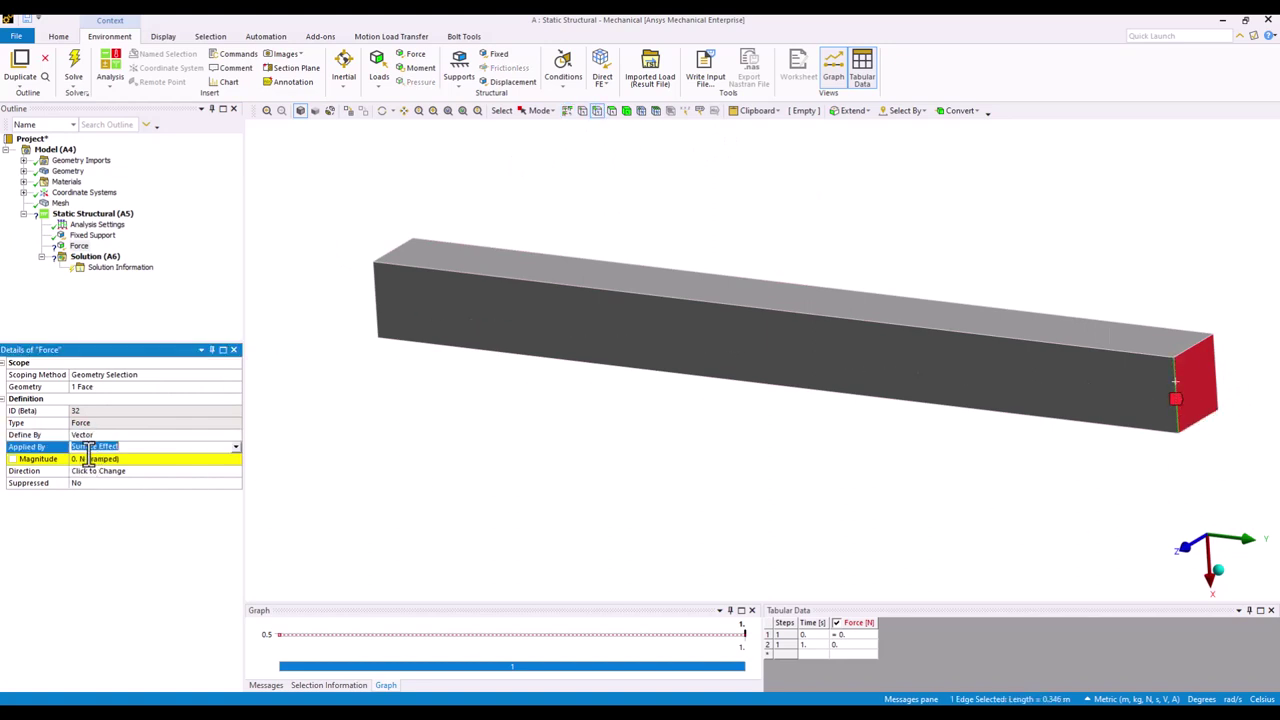
left_click(86, 471)
left_click(85, 472)
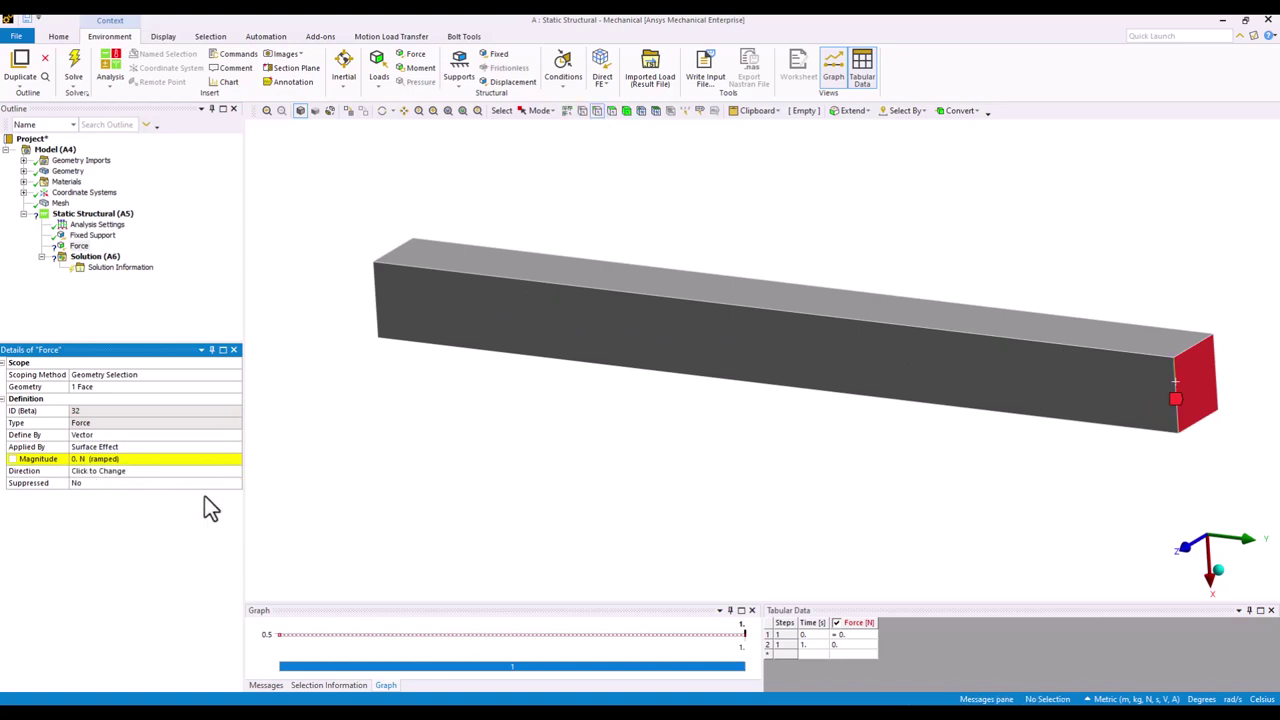
mouse_move(932, 521)
middle_mouse_down()
mouse_move(875, 513)
mouse_move(915, 515)
middle_mouse_up()
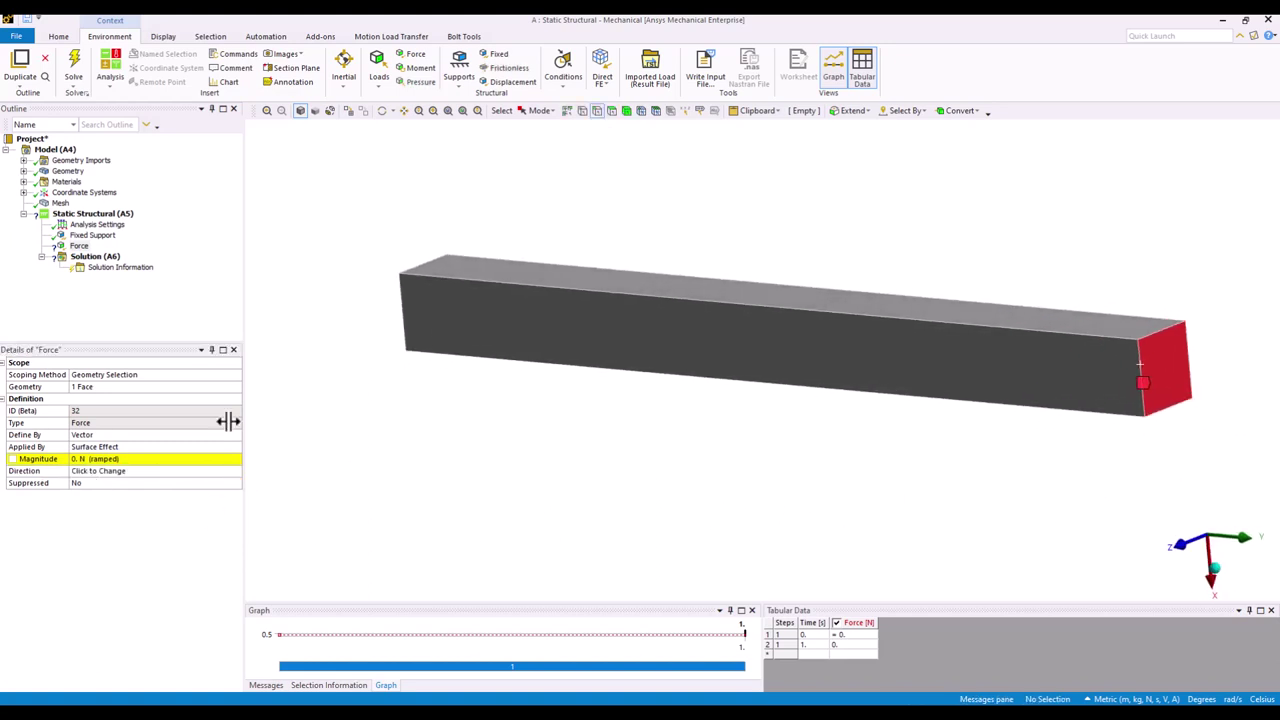
left_click(100, 460)
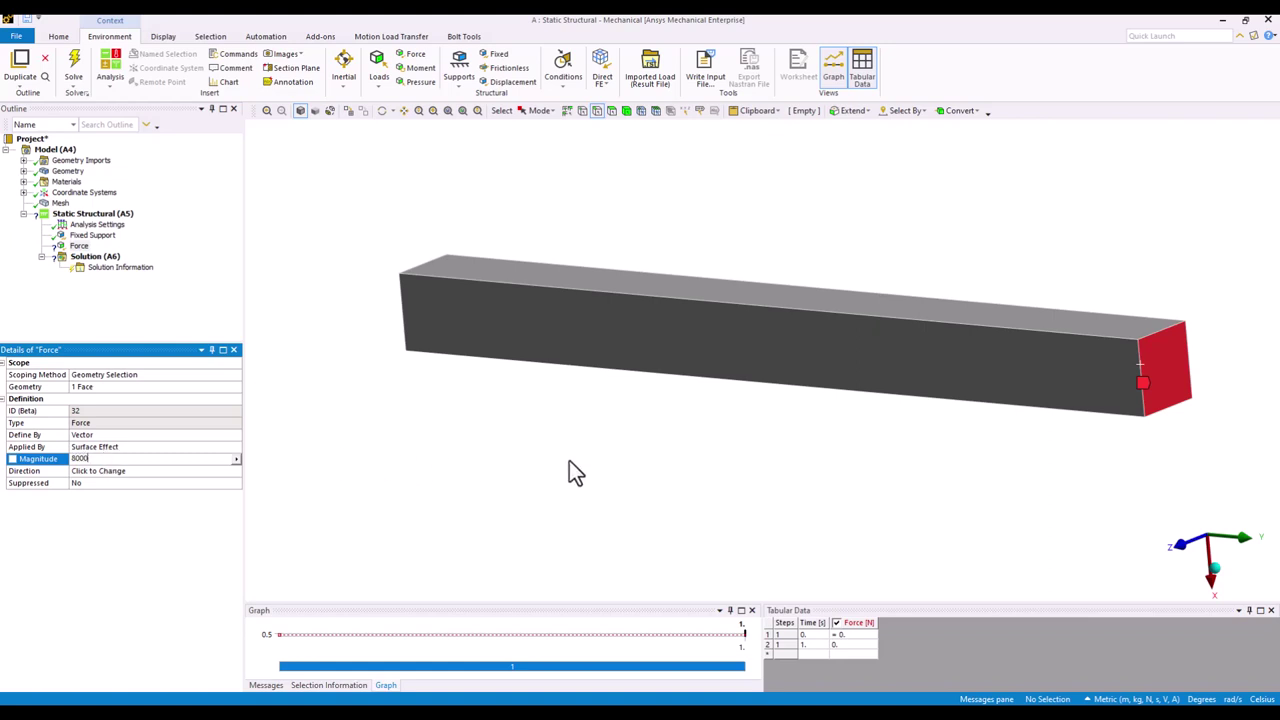
key("Return")
Try redirecting the force on the end face along the beam's 4 m longitudinal edge
middle_click_drag(1171, 366, 1006, 410)
left_click(1060, 338)
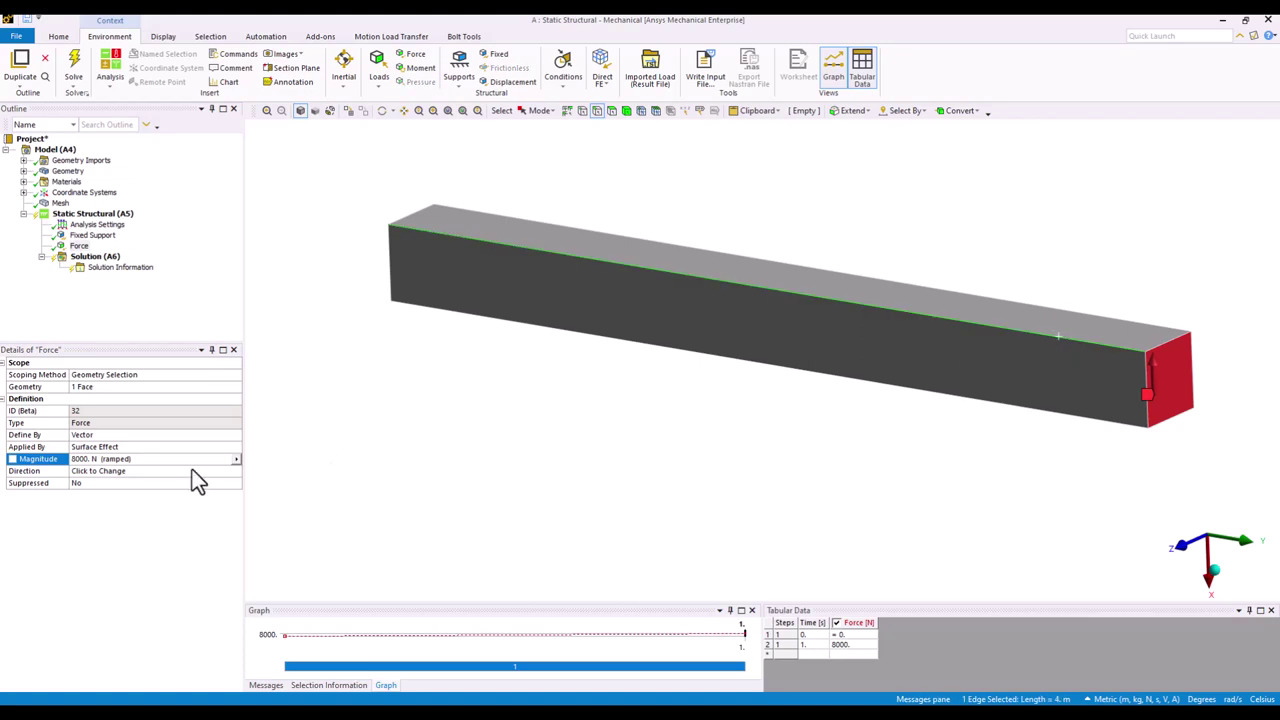
left_click(90, 470)
left_click(92, 470)
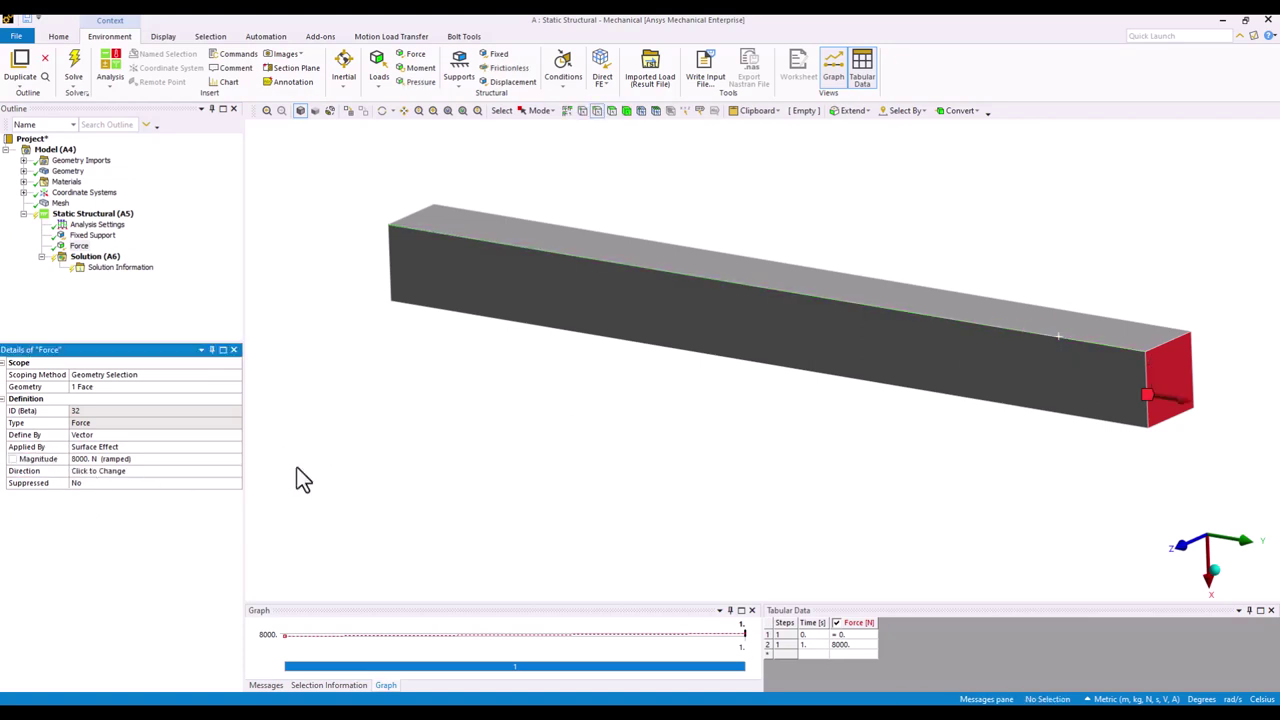
middle_click_drag(720, 475, 749, 480)
scroll(737, 457, "down", 3)
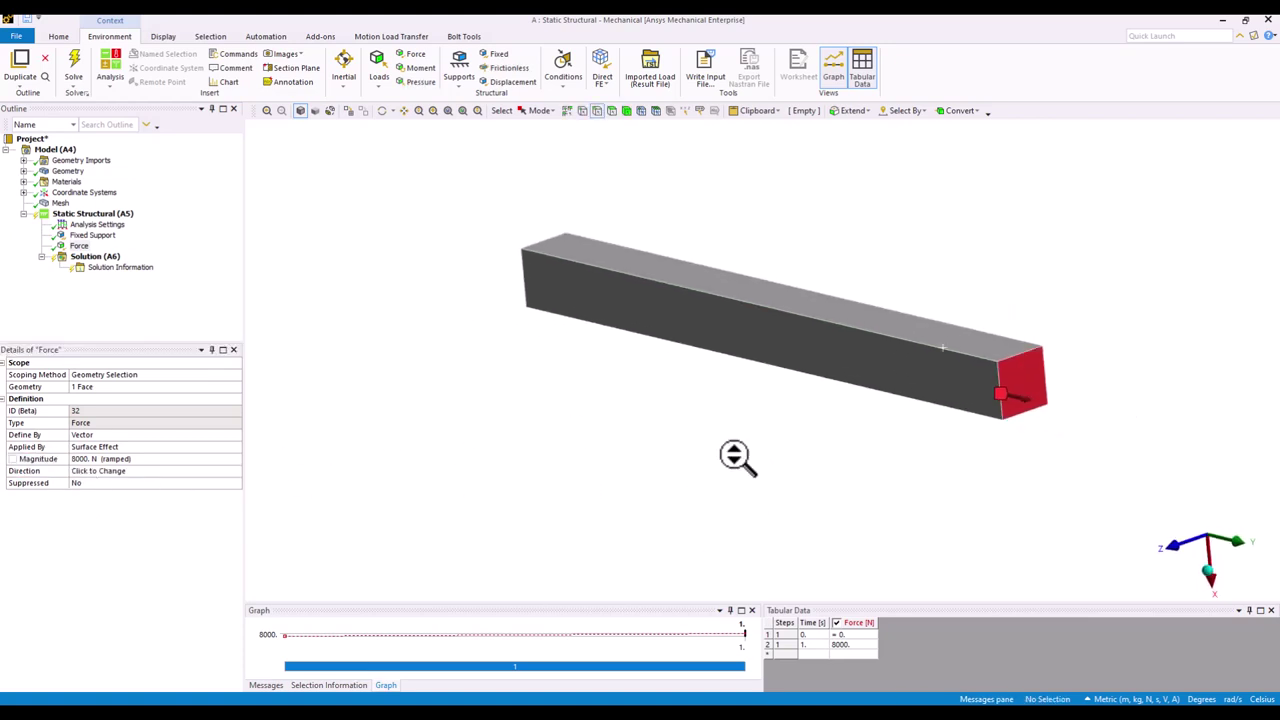
scroll(737, 457, "up", 2)
mouse_move(826, 457)
middle_mouse_down()
mouse_move(871, 457)
mouse_move(824, 448)
middle_mouse_up()
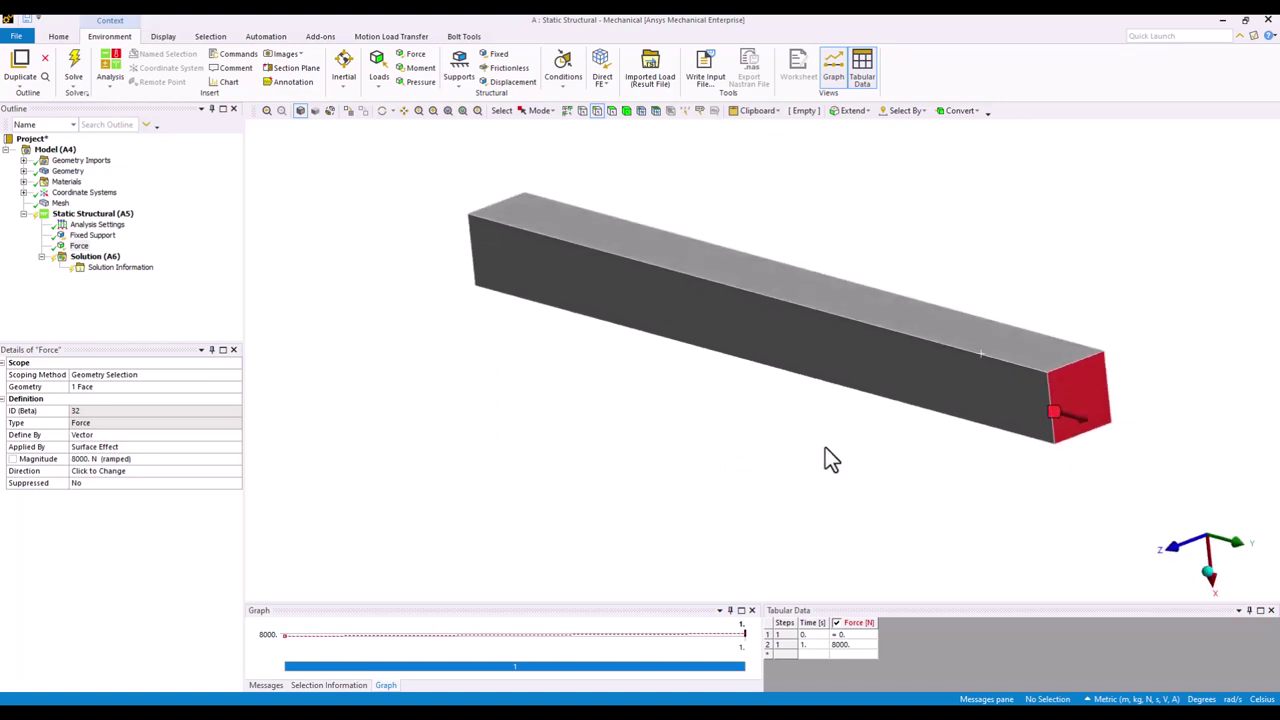
scroll(826, 449, "down", 2)
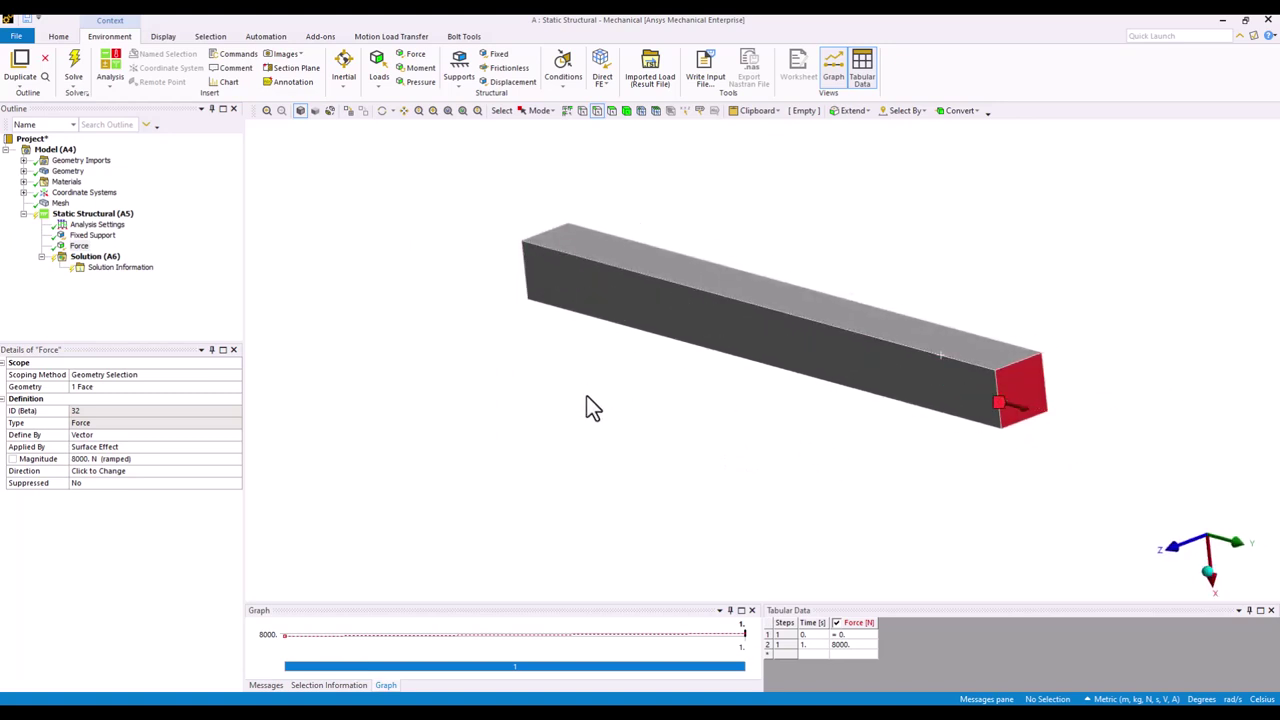
middle_click_drag(592, 407, 388, 432)
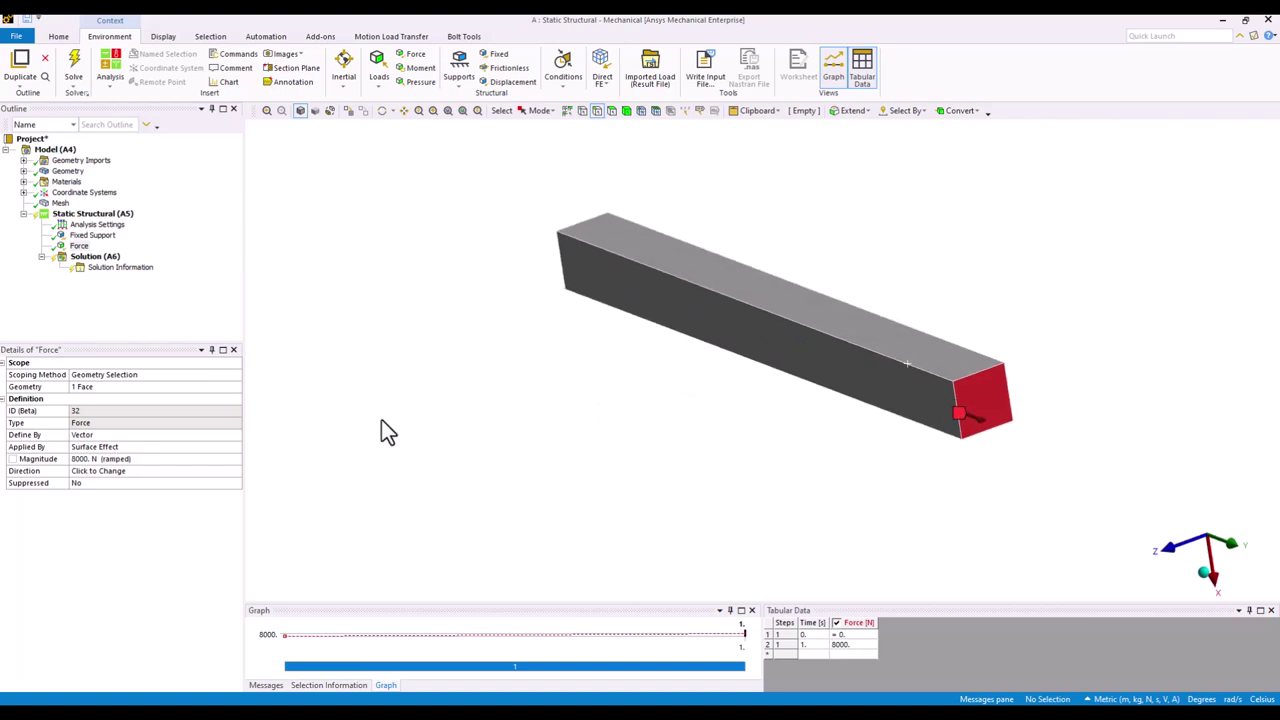
Switch the force definition from a vector to Components in the Global Coordinate System
left_click(230, 437)
left_click(233, 437)
left_click(139, 447)
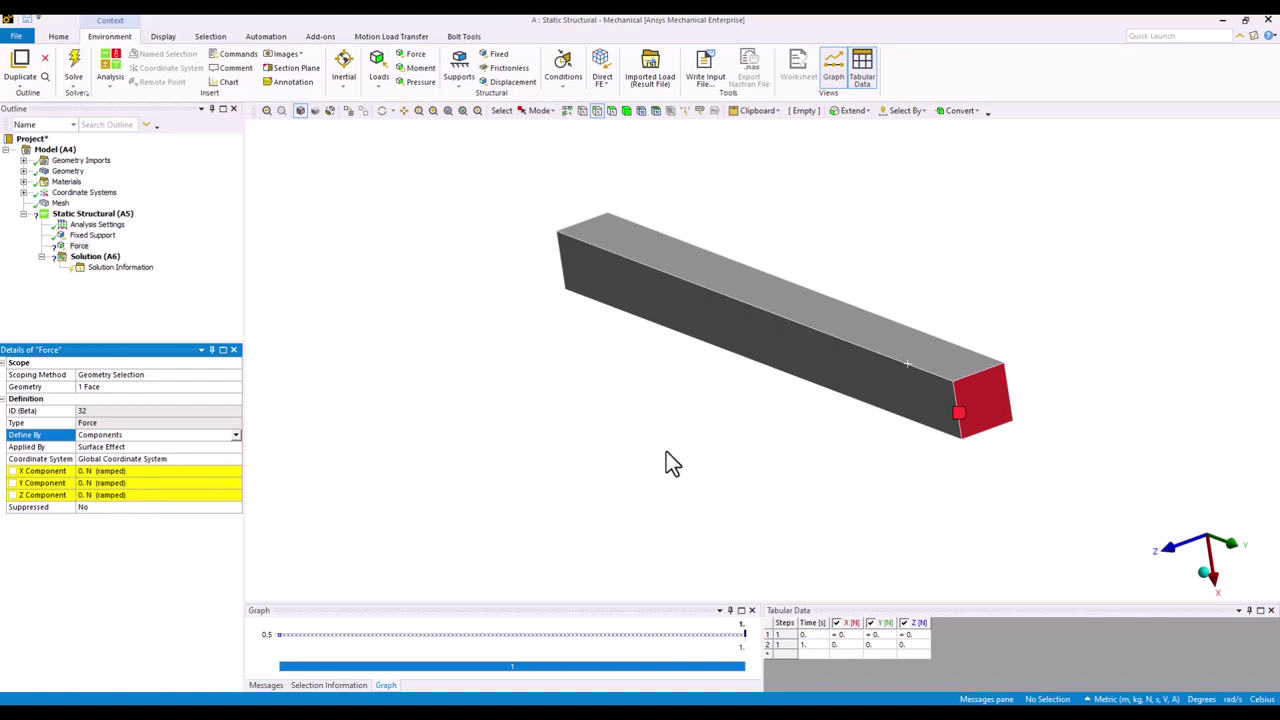
Try a Y Component of -8000 N for the force and check its arrow on the end face
middle_click_drag(666, 451, 731, 449)
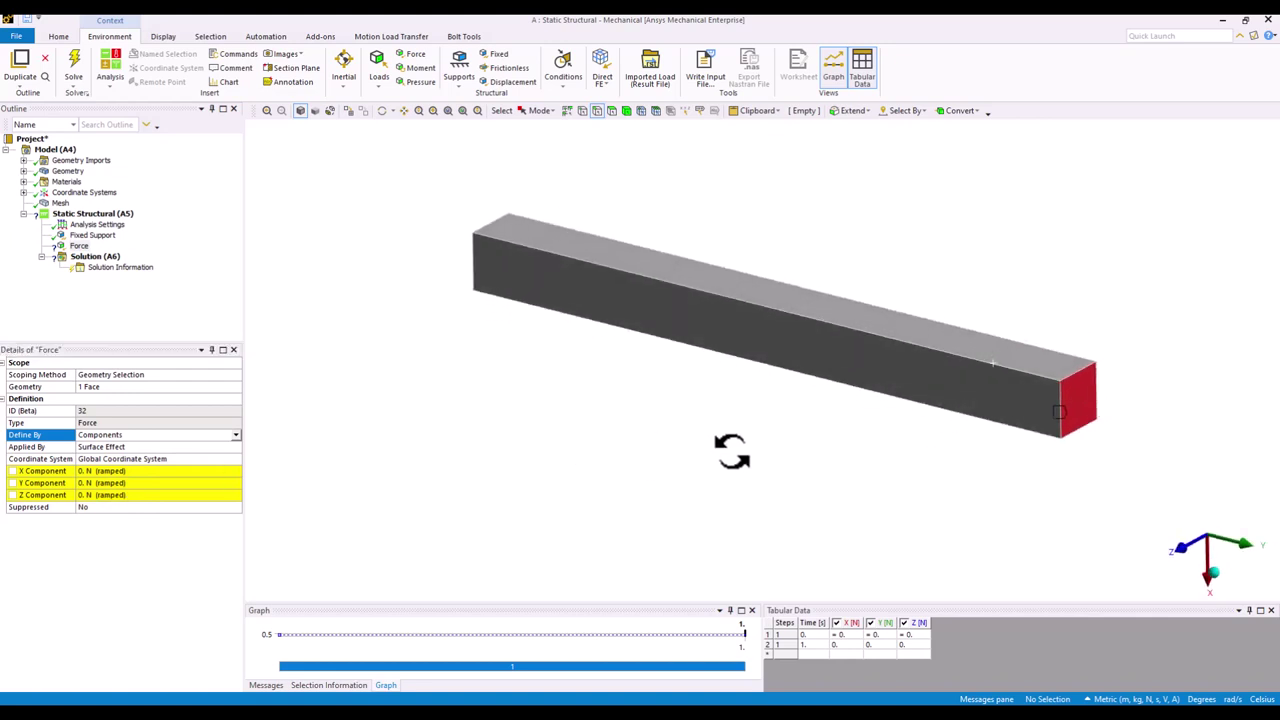
left_click(105, 483)
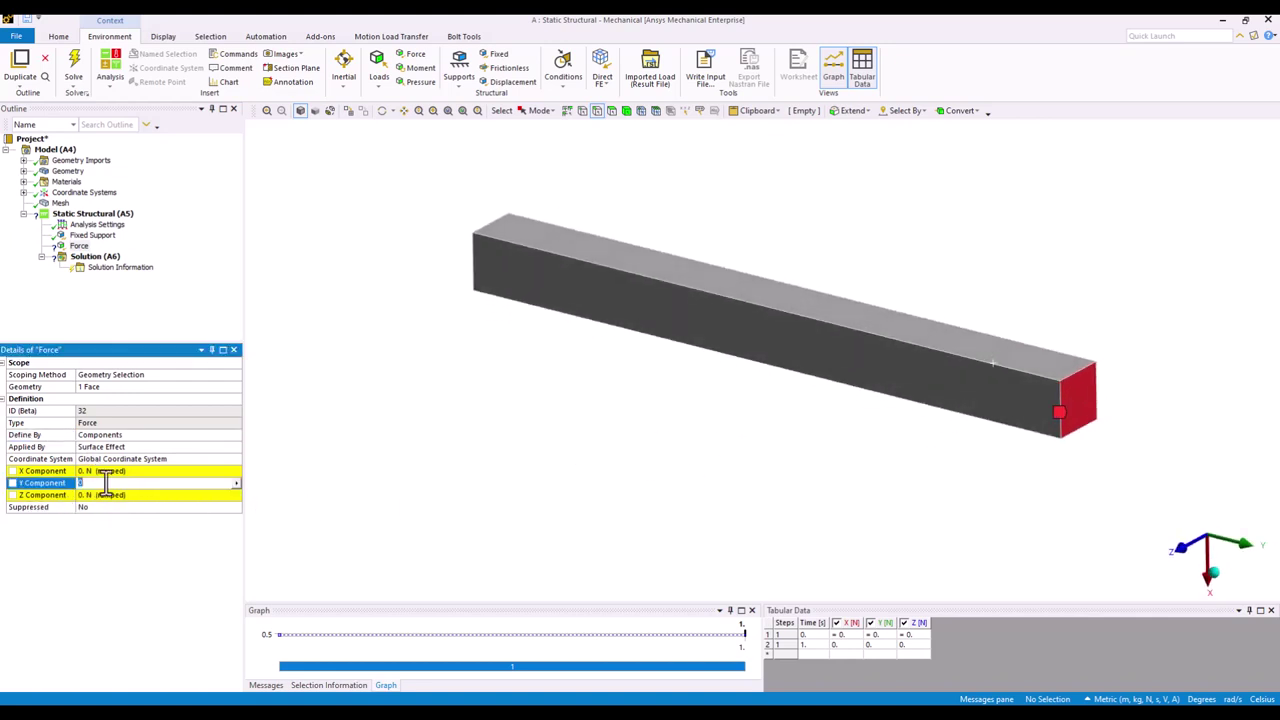
middle_click_drag(846, 508, 849, 251)
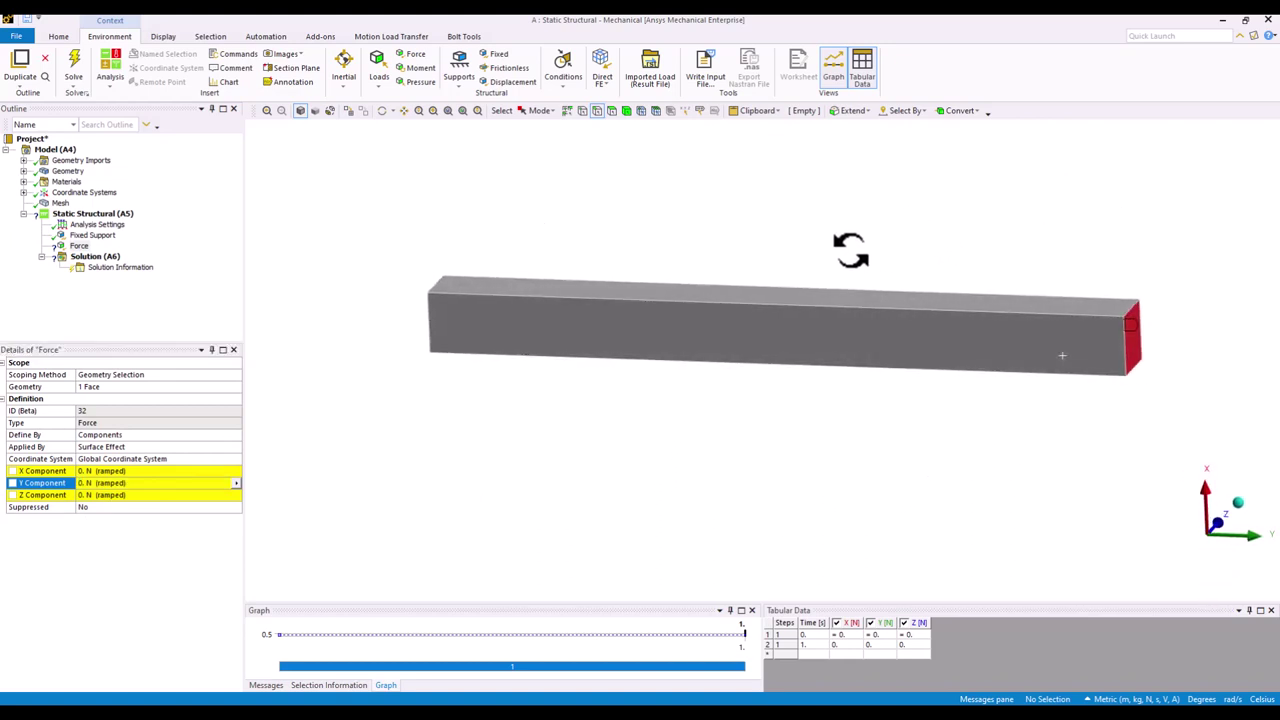
left_click(102, 483)
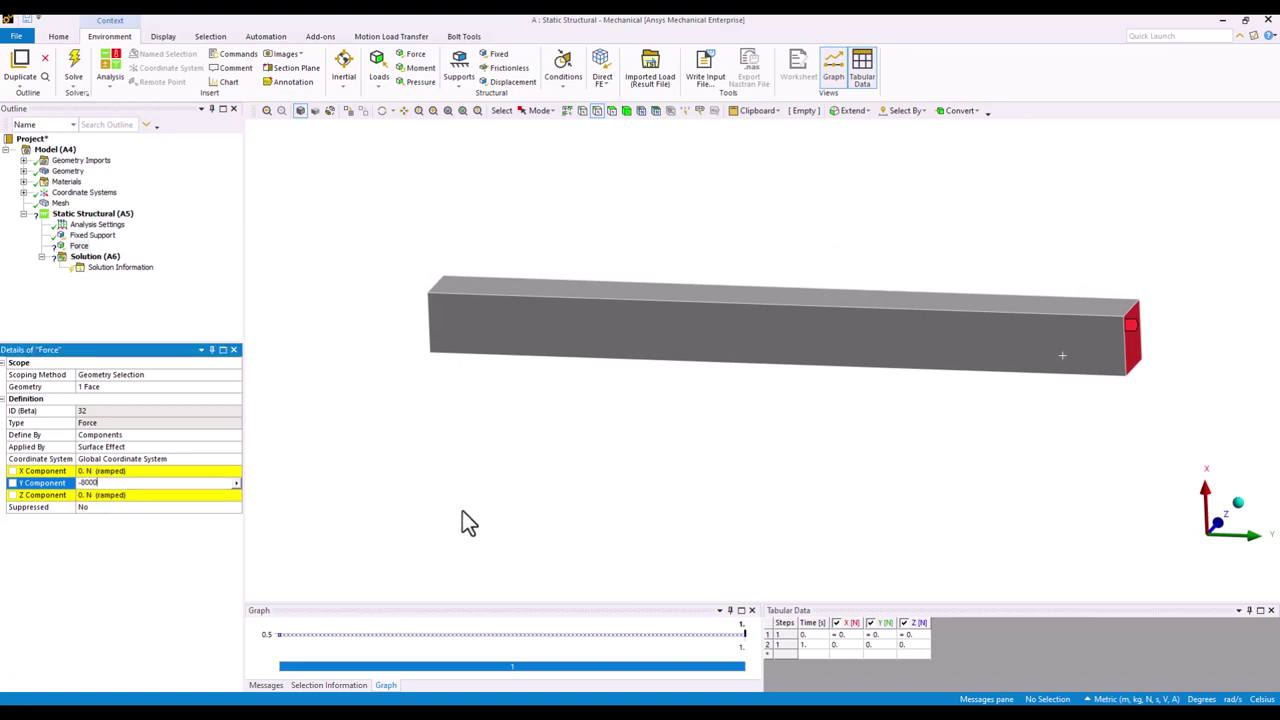
key("Return")
mouse_move(786, 480)
middle_mouse_down()
mouse_move(760, 466)
mouse_move(775, 467)
middle_mouse_up()
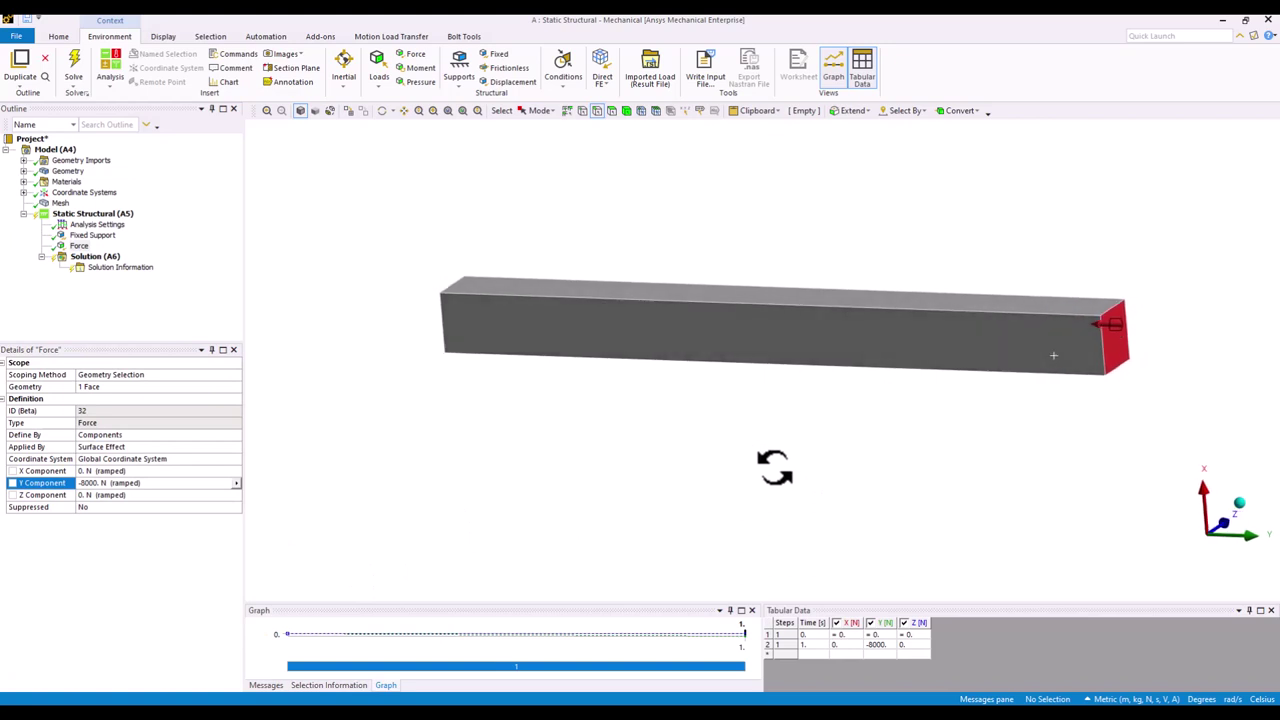
Set the force's Y Component to 0 N and its X Component to -8000 N
left_click(147, 484)
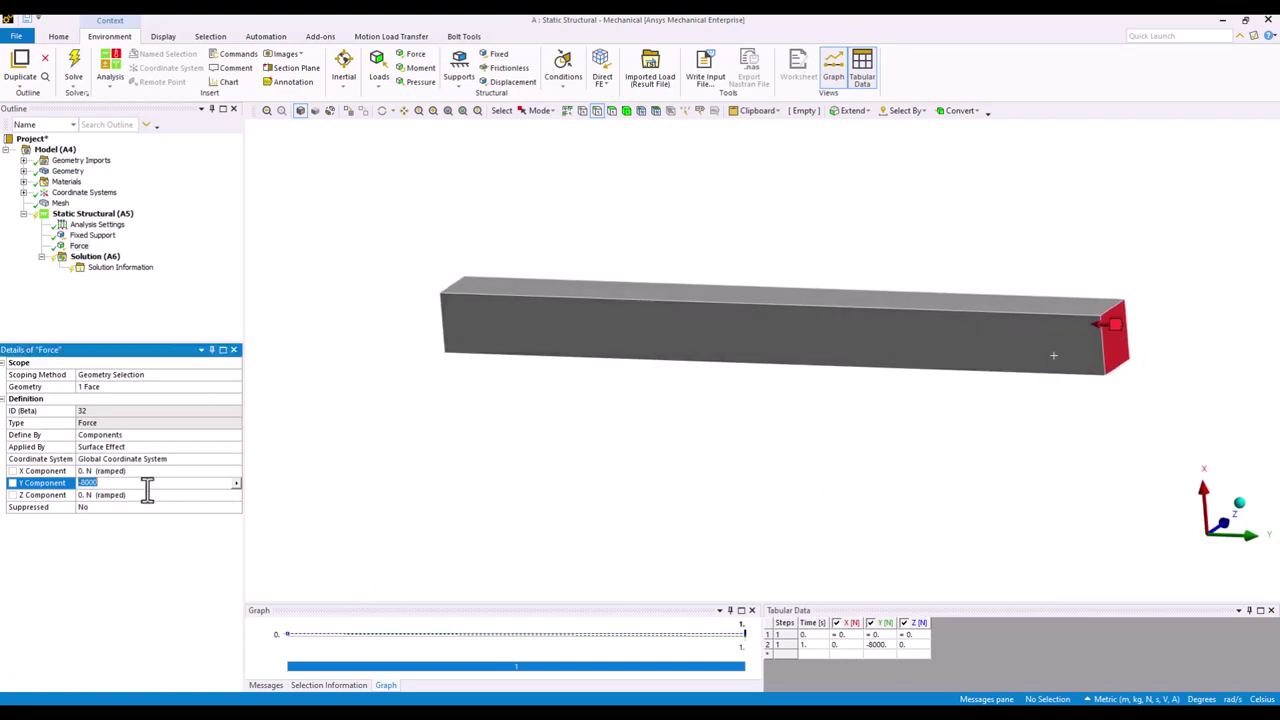
left_click(112, 470)
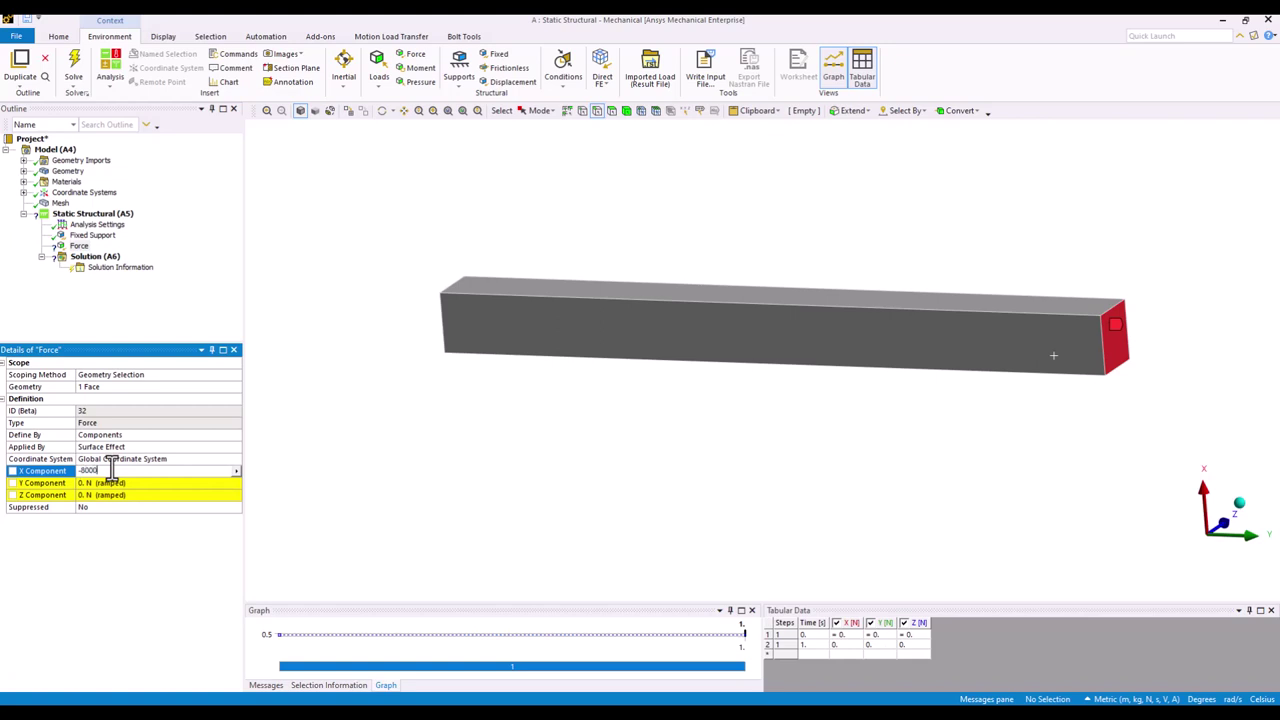
key("Return")
middle_click_drag(620, 417, 651, 403)
Solve the Static Structural analysis and review its Analysis Settings
right_click(100, 214)
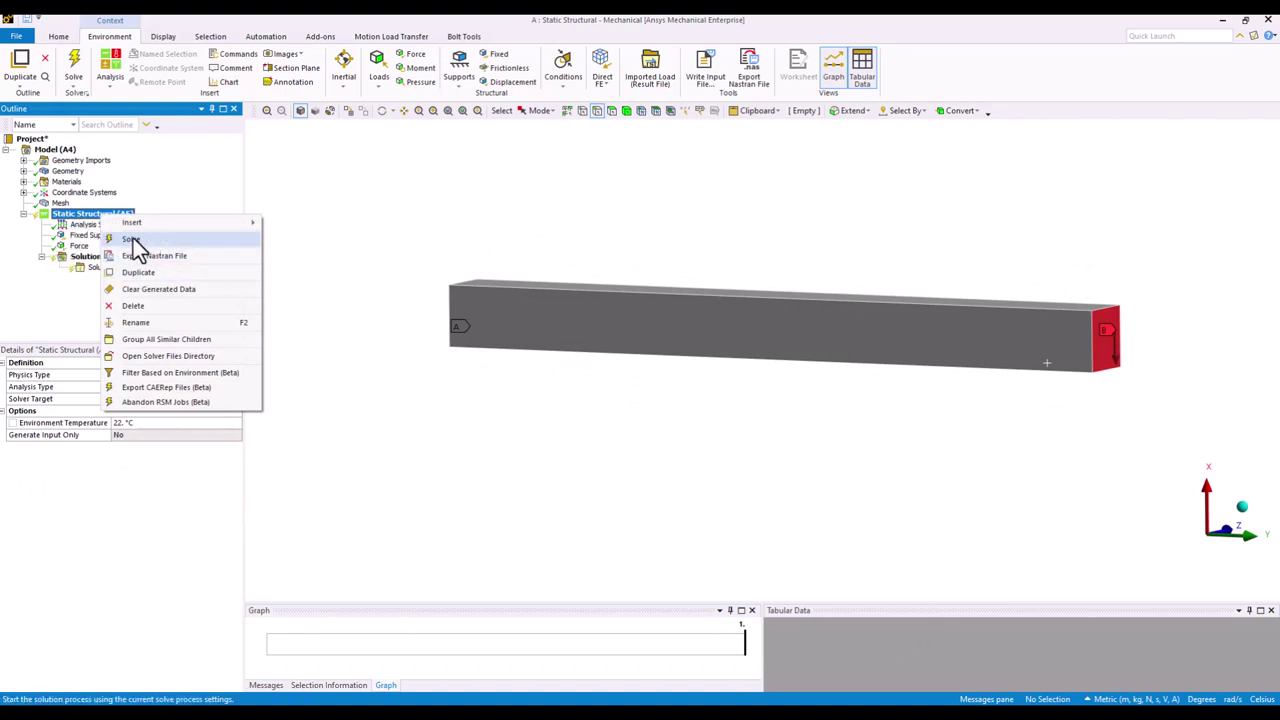
left_click(82, 226)
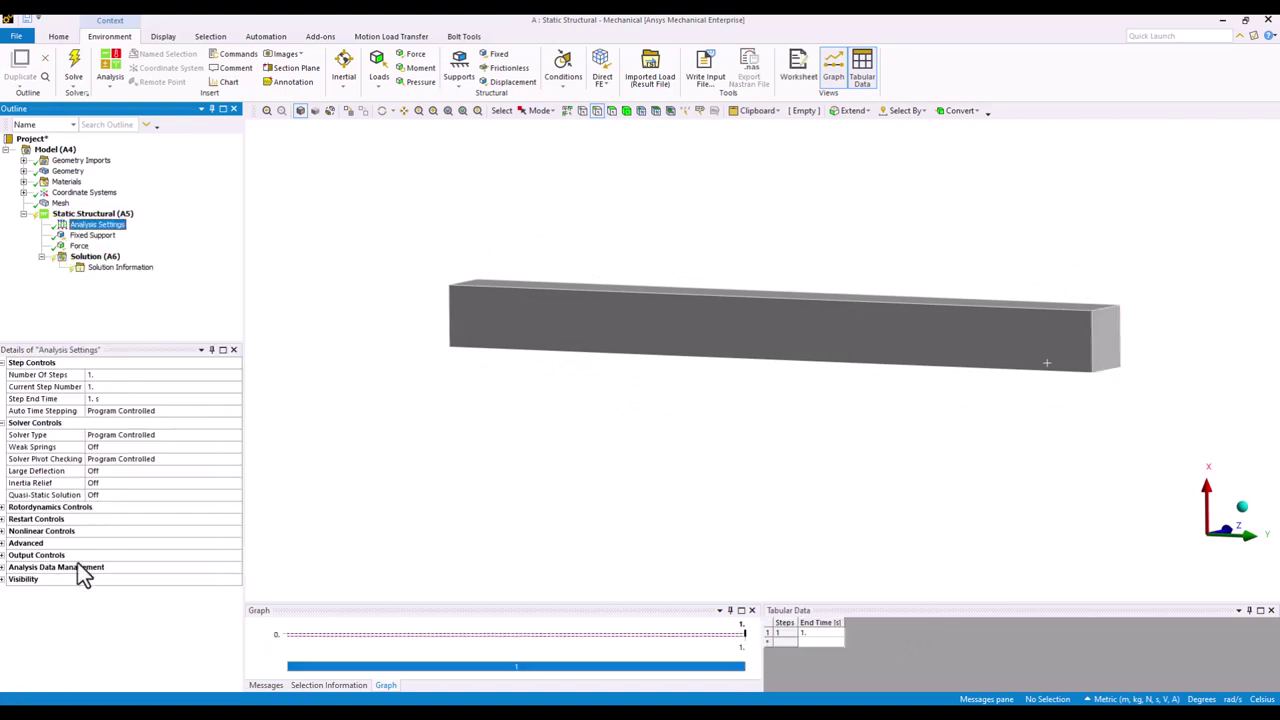
left_click(100, 214)
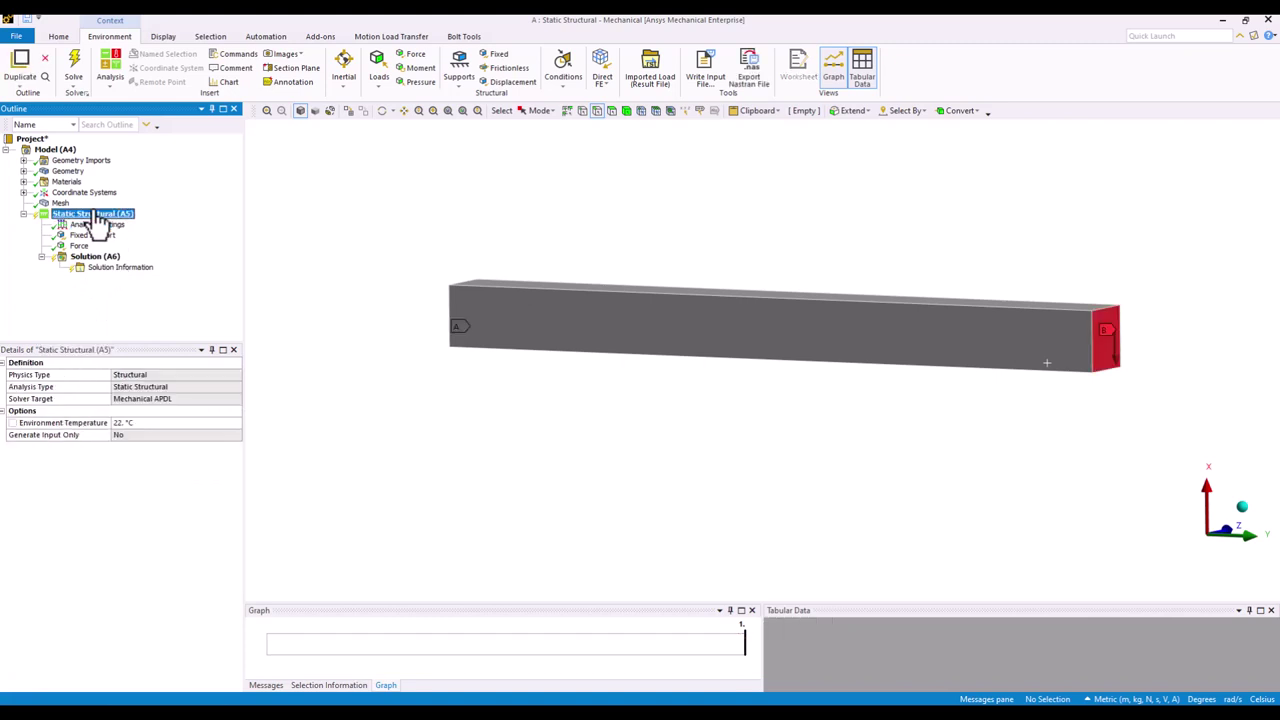
right_click(100, 214)
left_click(110, 232)
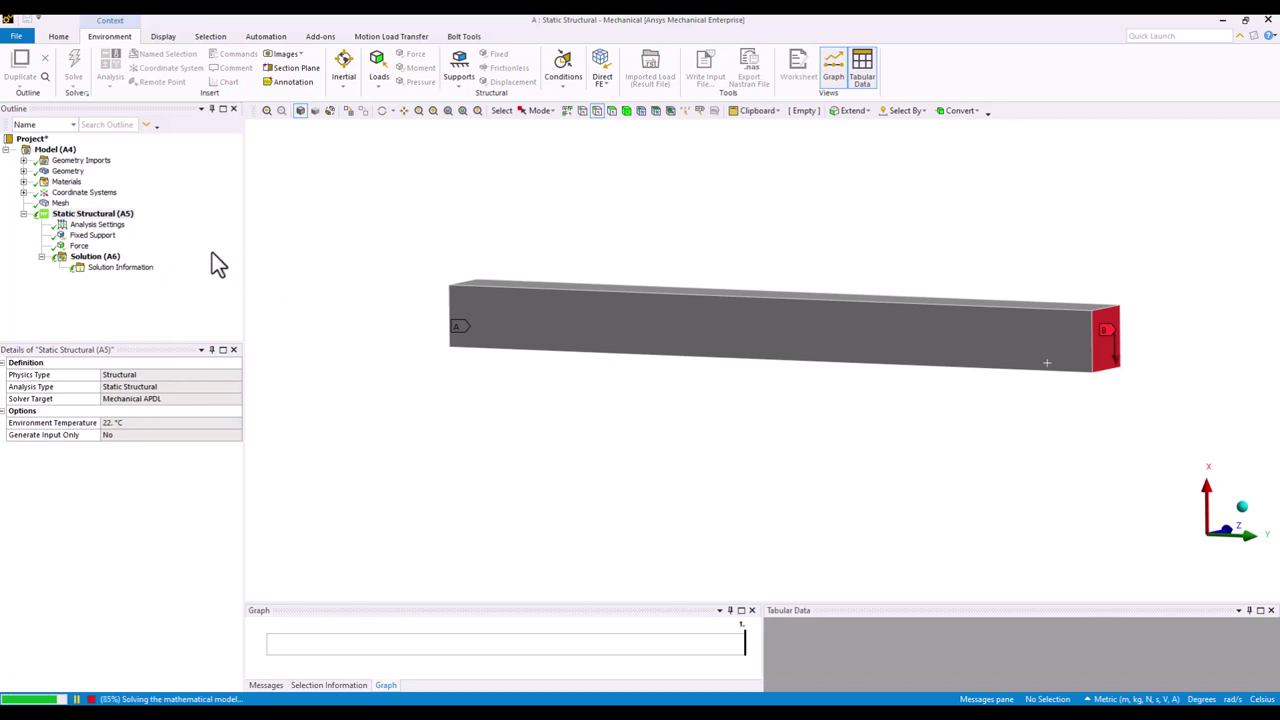
left_click(97, 225)
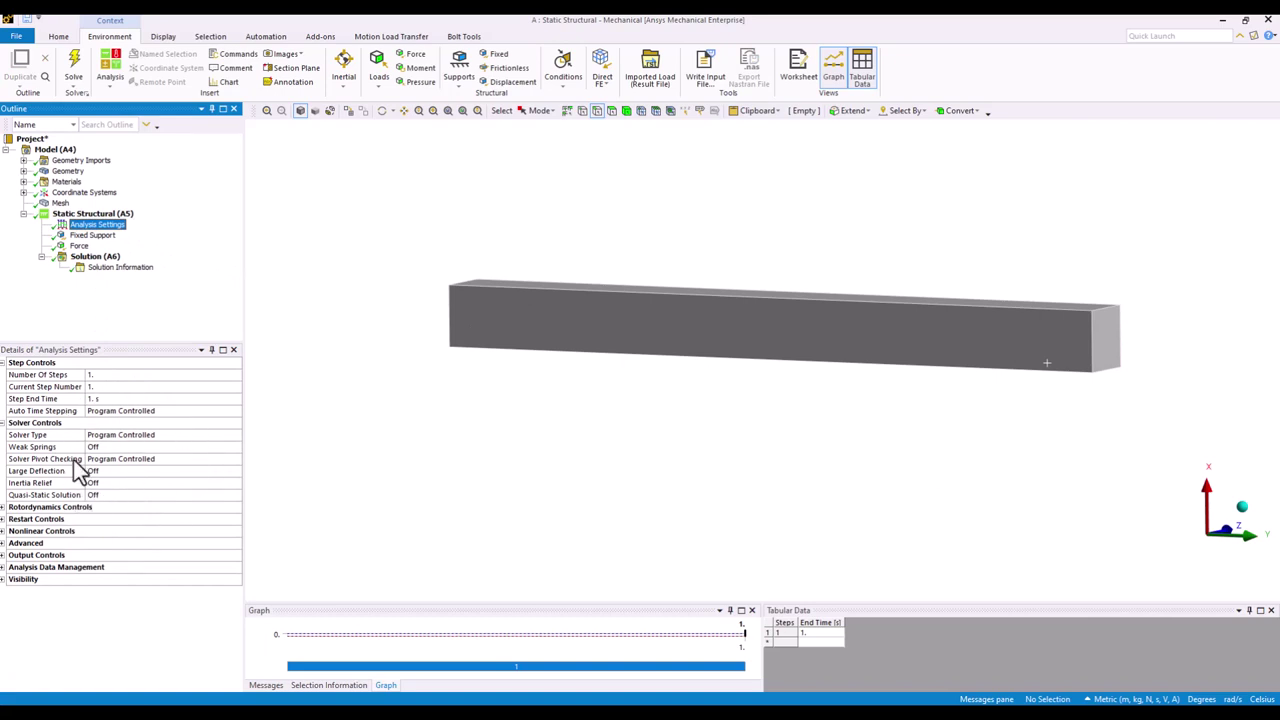
Add a Directional Deformation result to the Solution
left_click(97, 258)
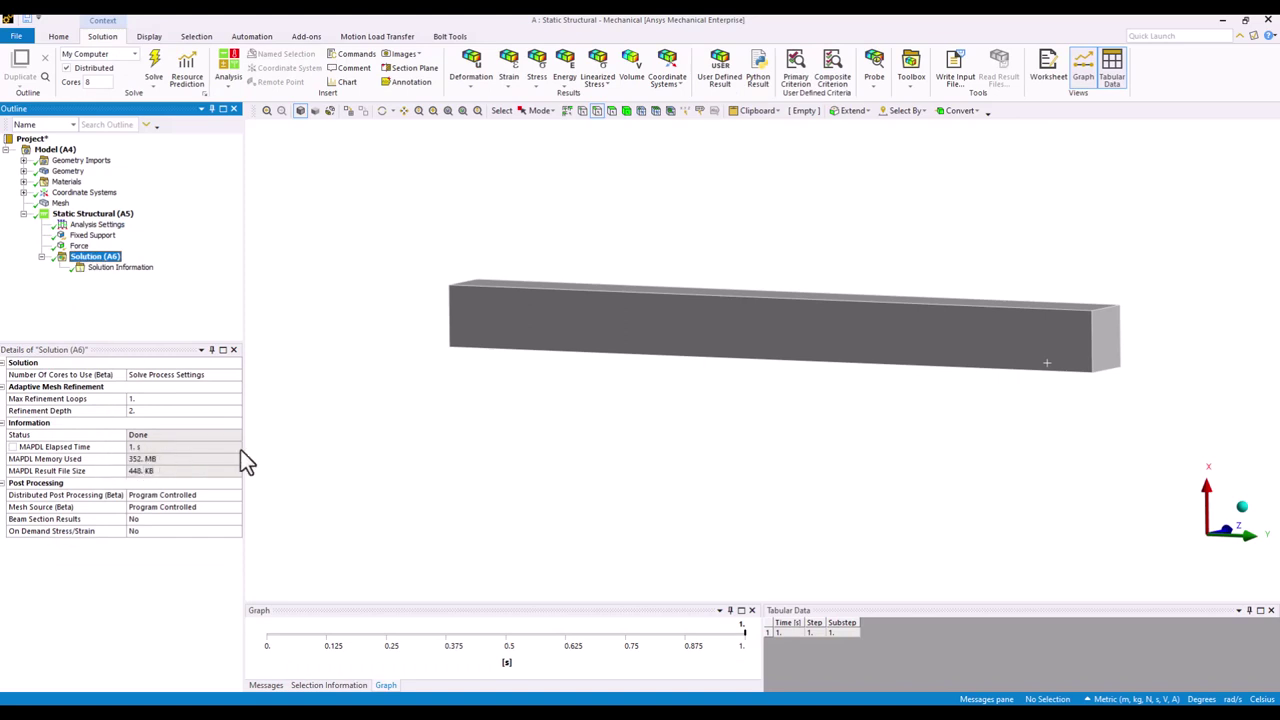
right_click(96, 259)
mouse_move(156, 274)
mouse_move(300, 269)
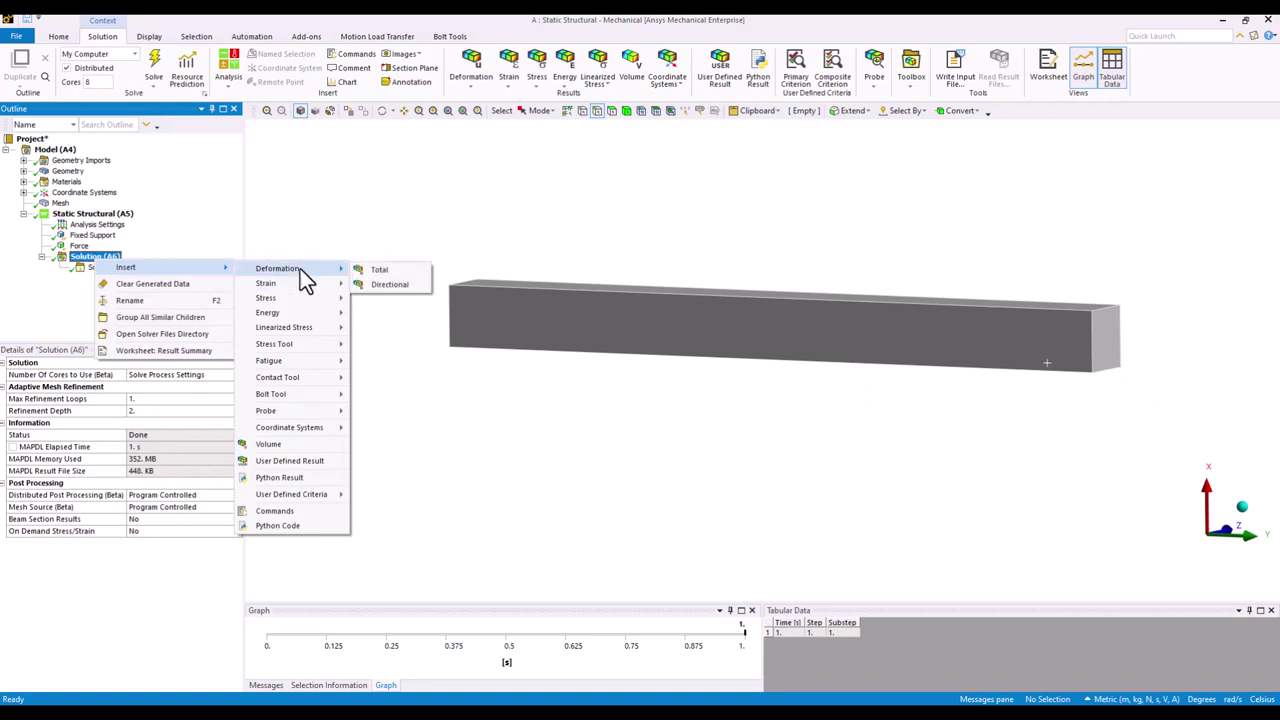
left_click(375, 284)
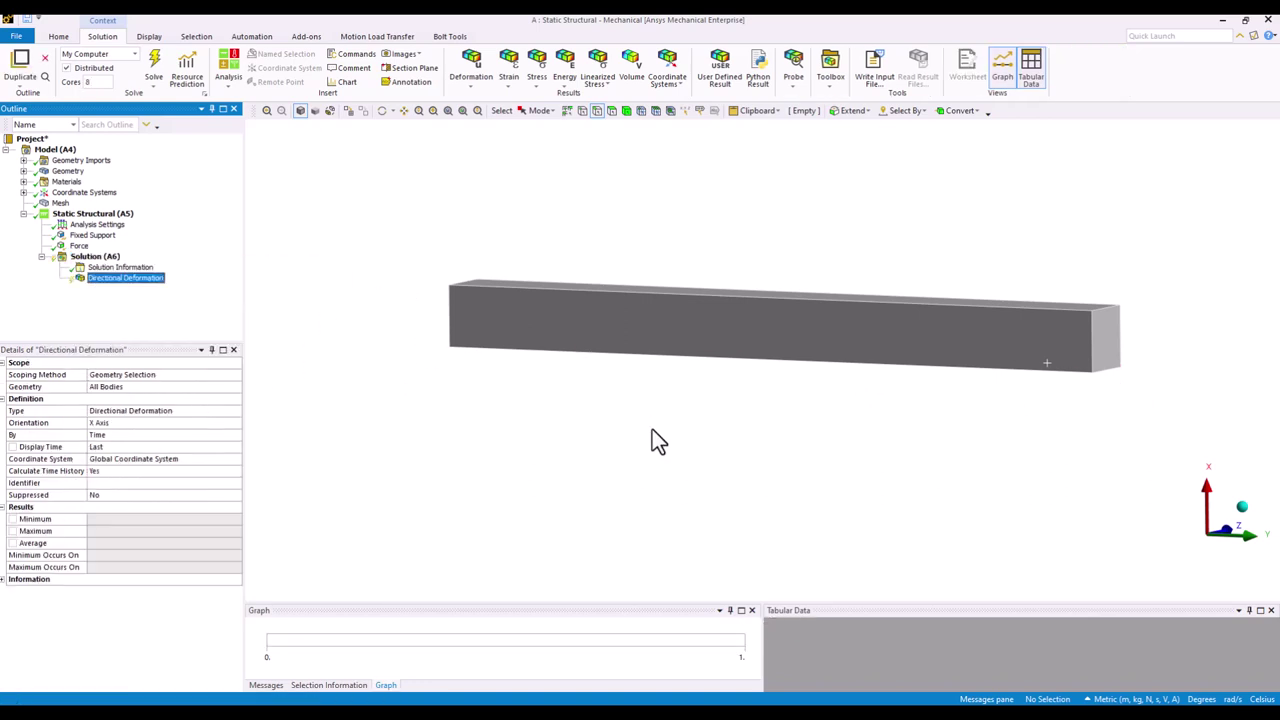
Scope the Directional Deformation to the beam's upper longitudinal edge and evaluate all results
middle_click_drag(652, 432, 870, 440)
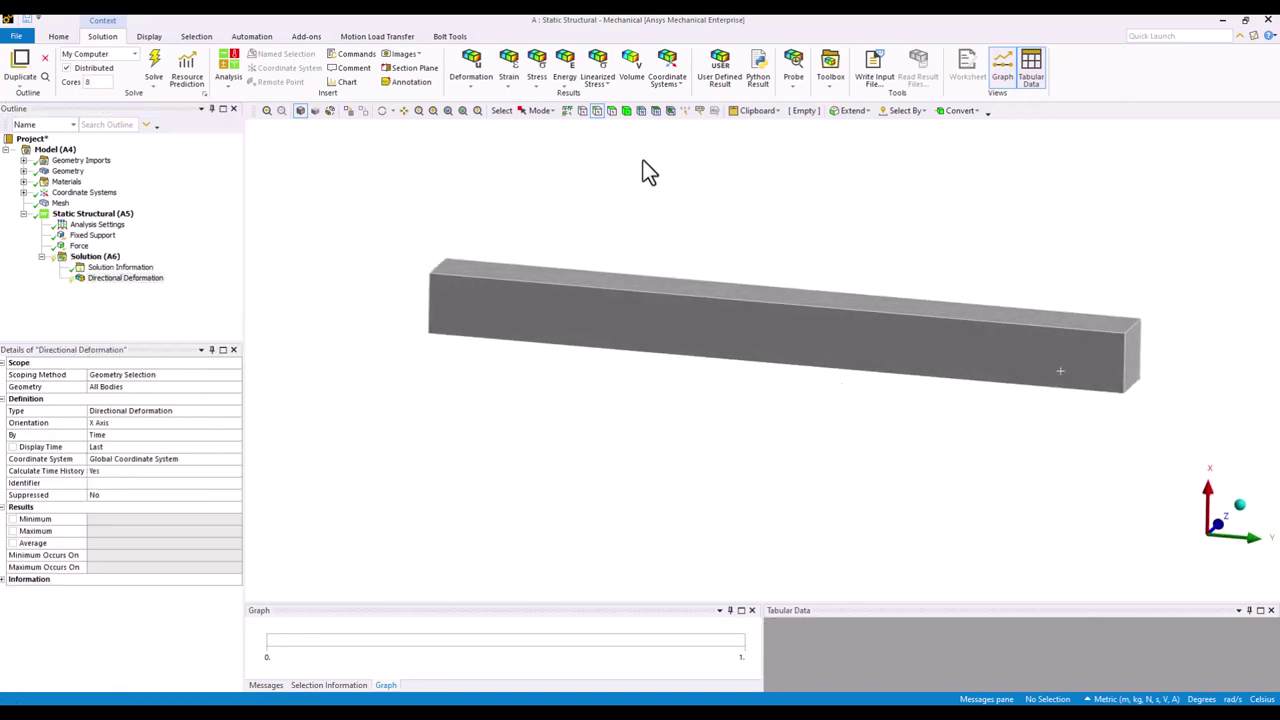
left_click(597, 110)
left_click(643, 292)
left_click(114, 387)
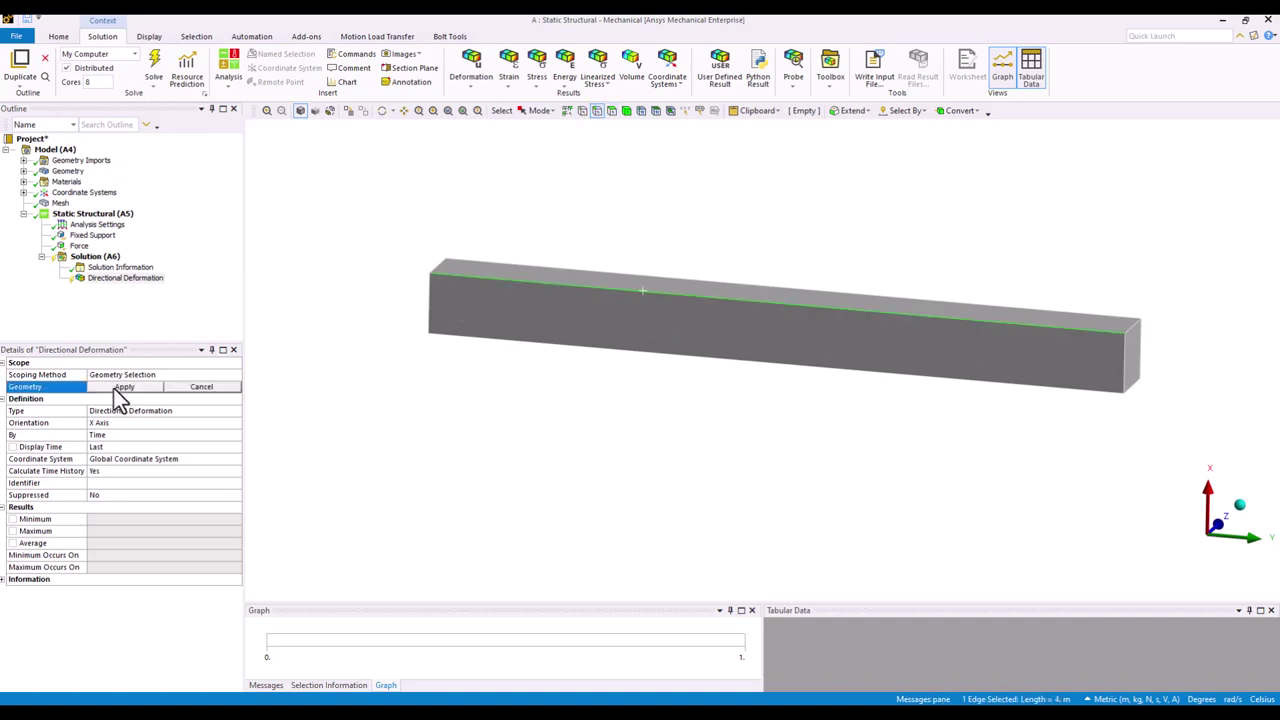
left_click(114, 389)
right_click(130, 280)
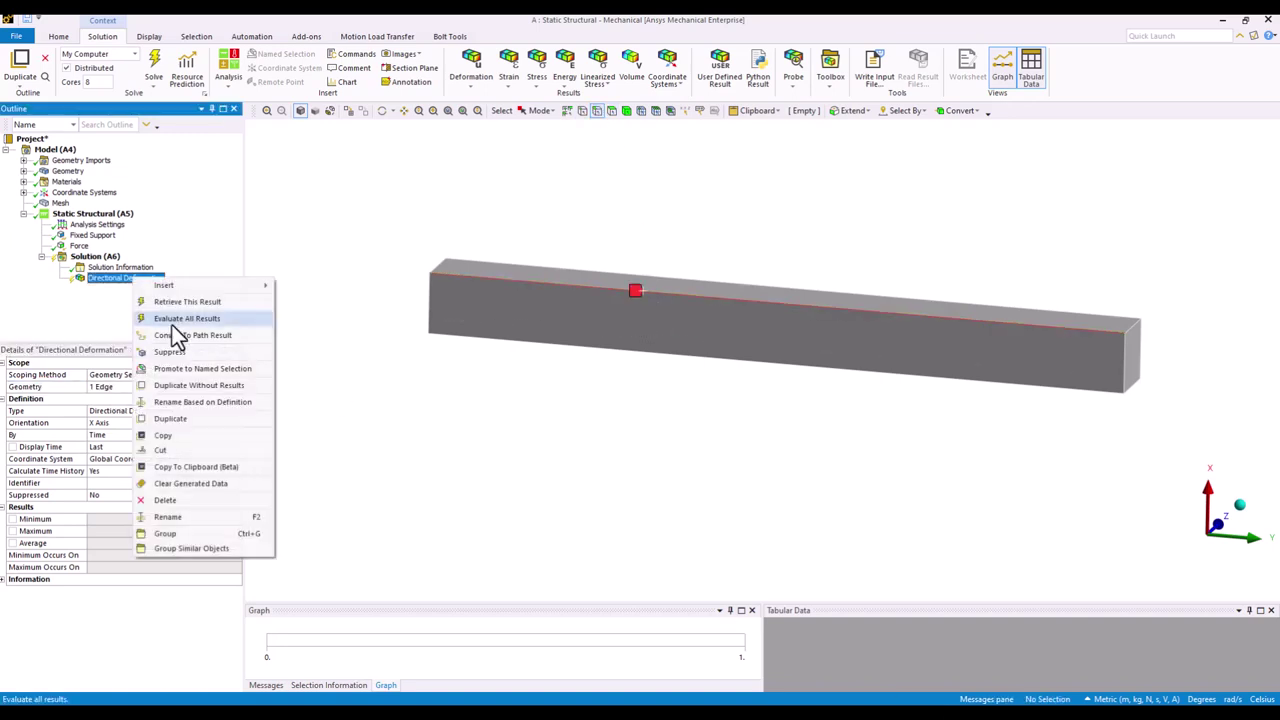
left_click(174, 324)
left_click_drag(521, 413, 634, 411)
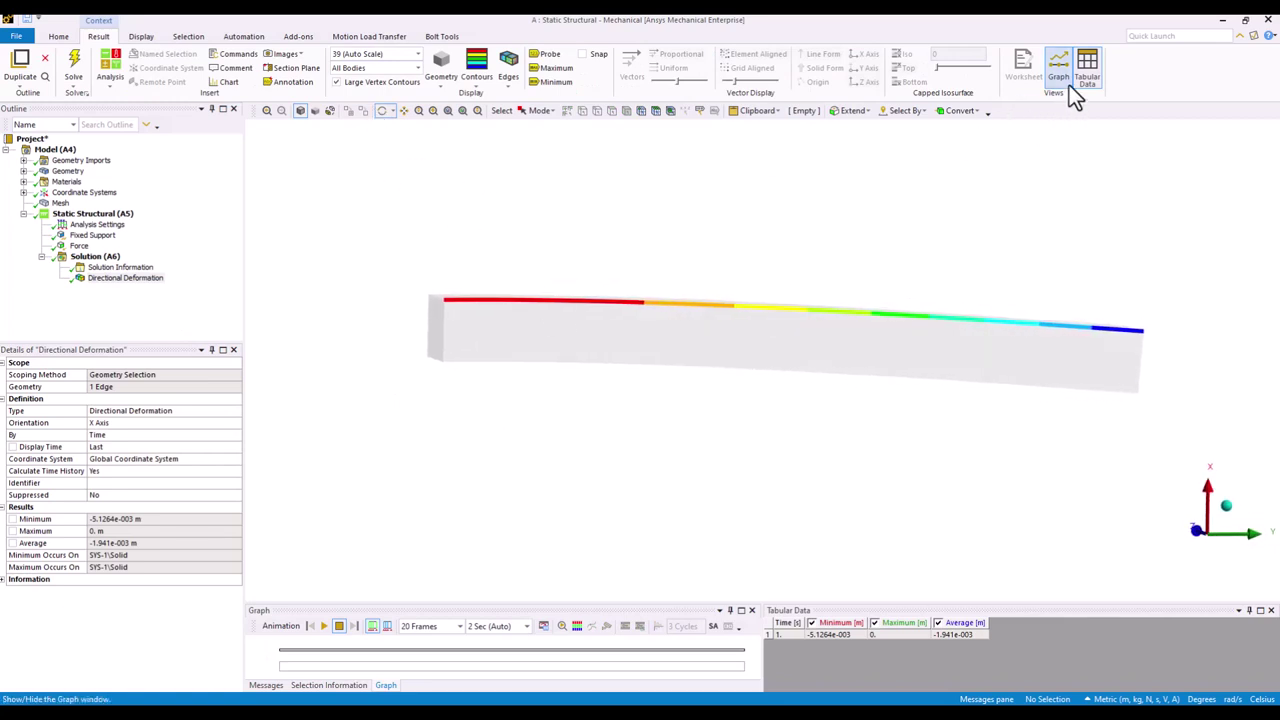
Show the ruler and the result legend in the graphics view
left_click(58, 36)
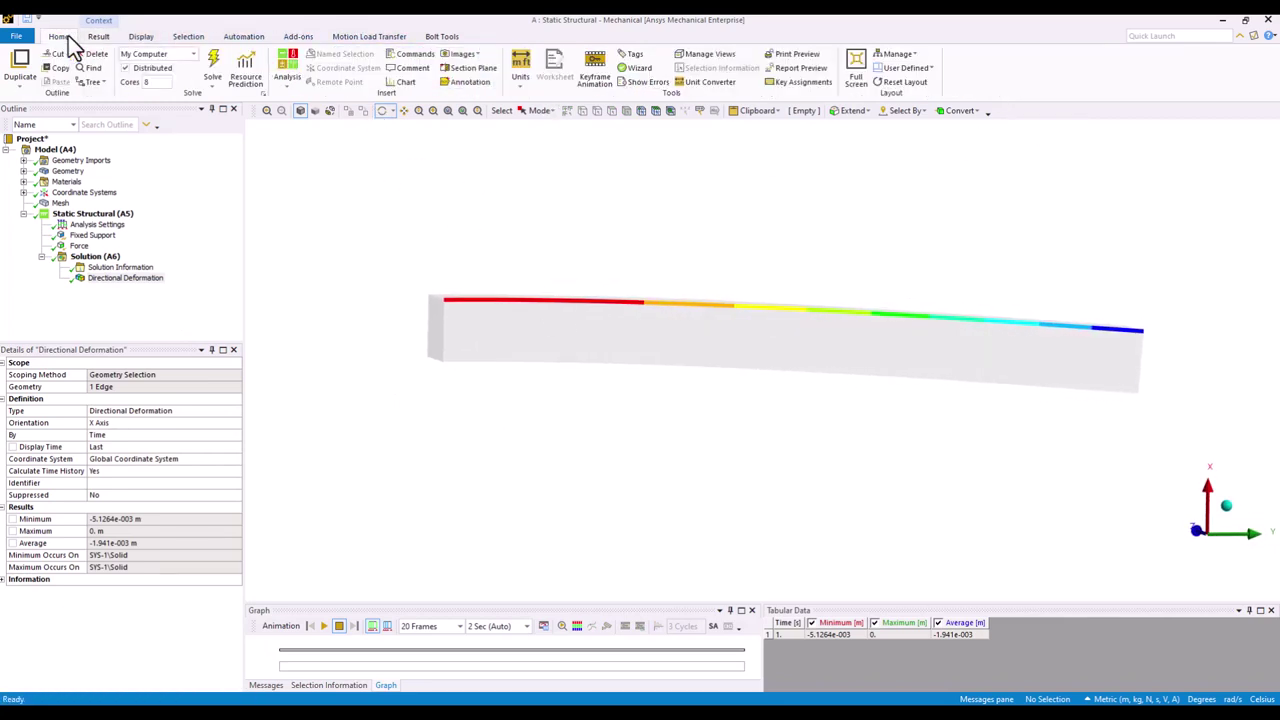
left_click(141, 37)
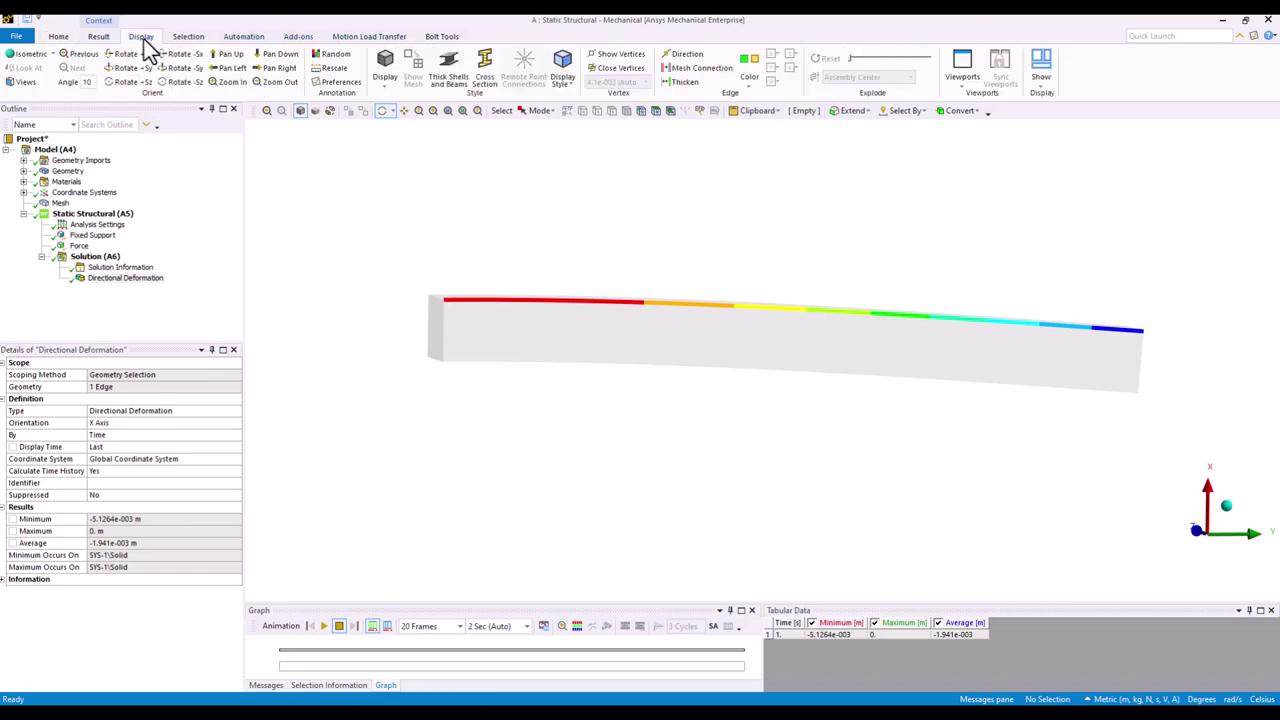
left_click(1041, 70)
left_click(1068, 100)
left_click(1043, 78)
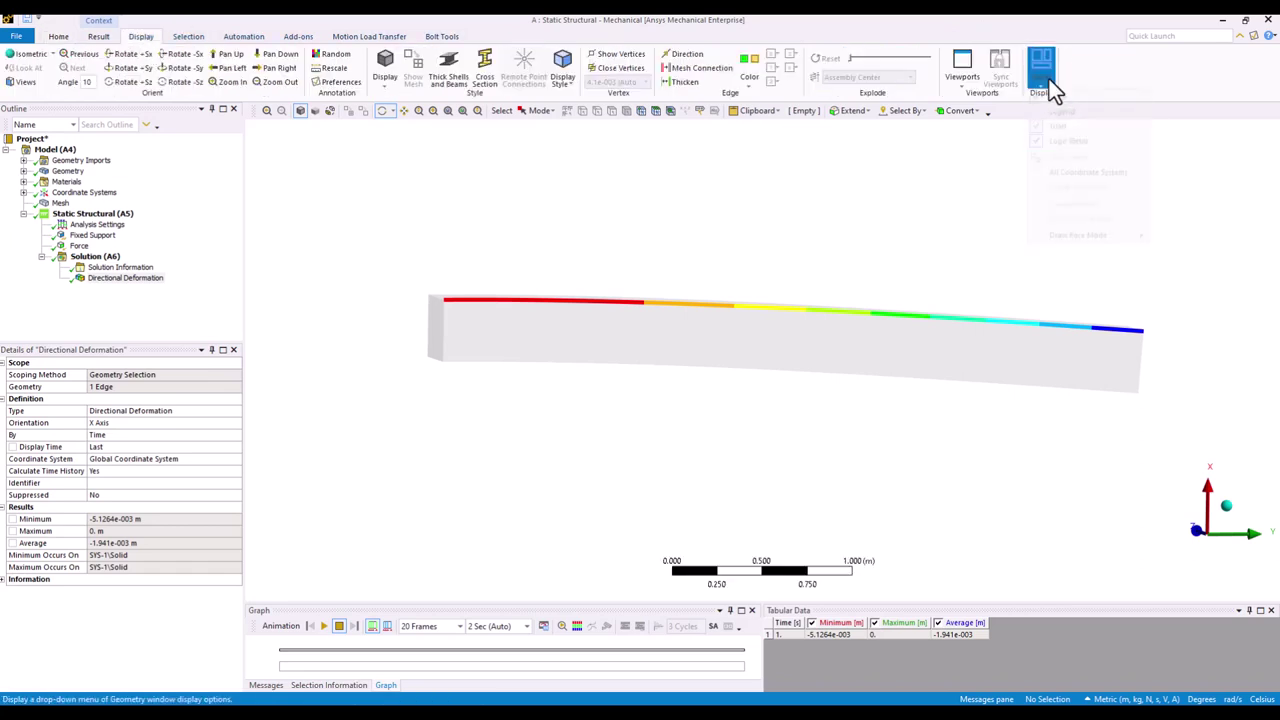
left_click(1065, 118)
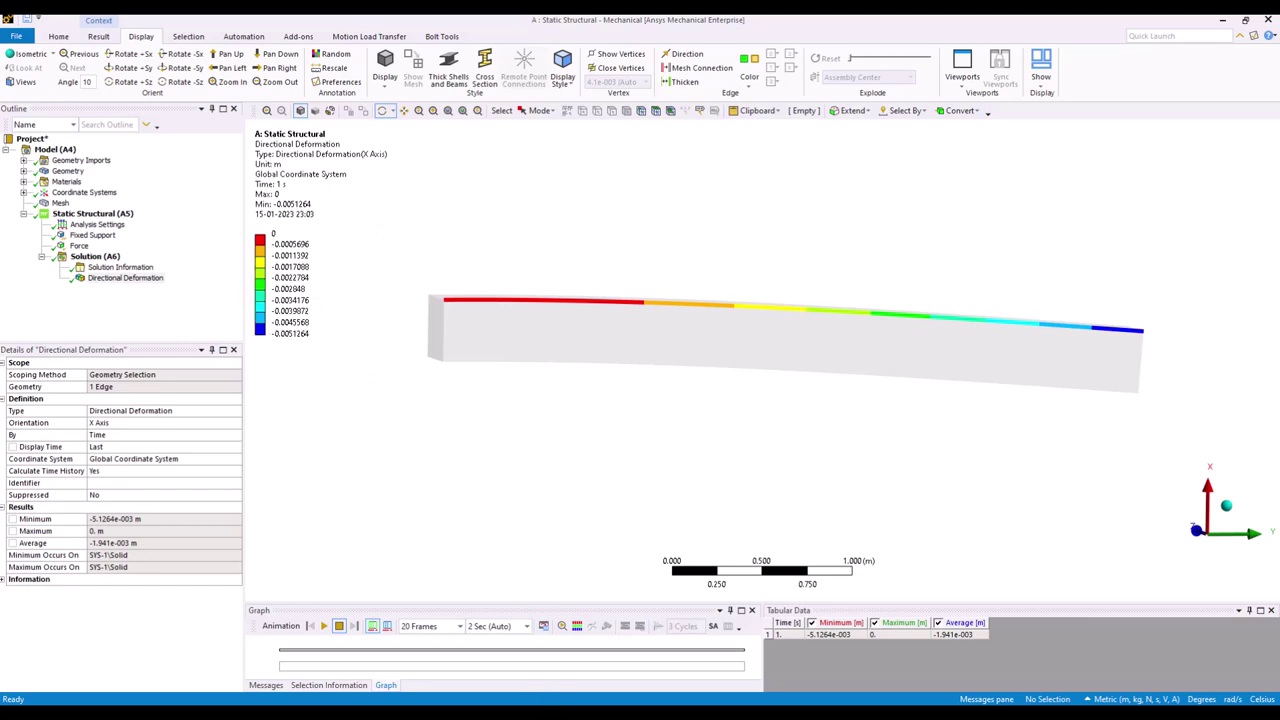
Switch to OneNote to examine the analytical deformation calculation at x = 4 m for comparison, and minimize the notes when finished
key("alt+Tab")
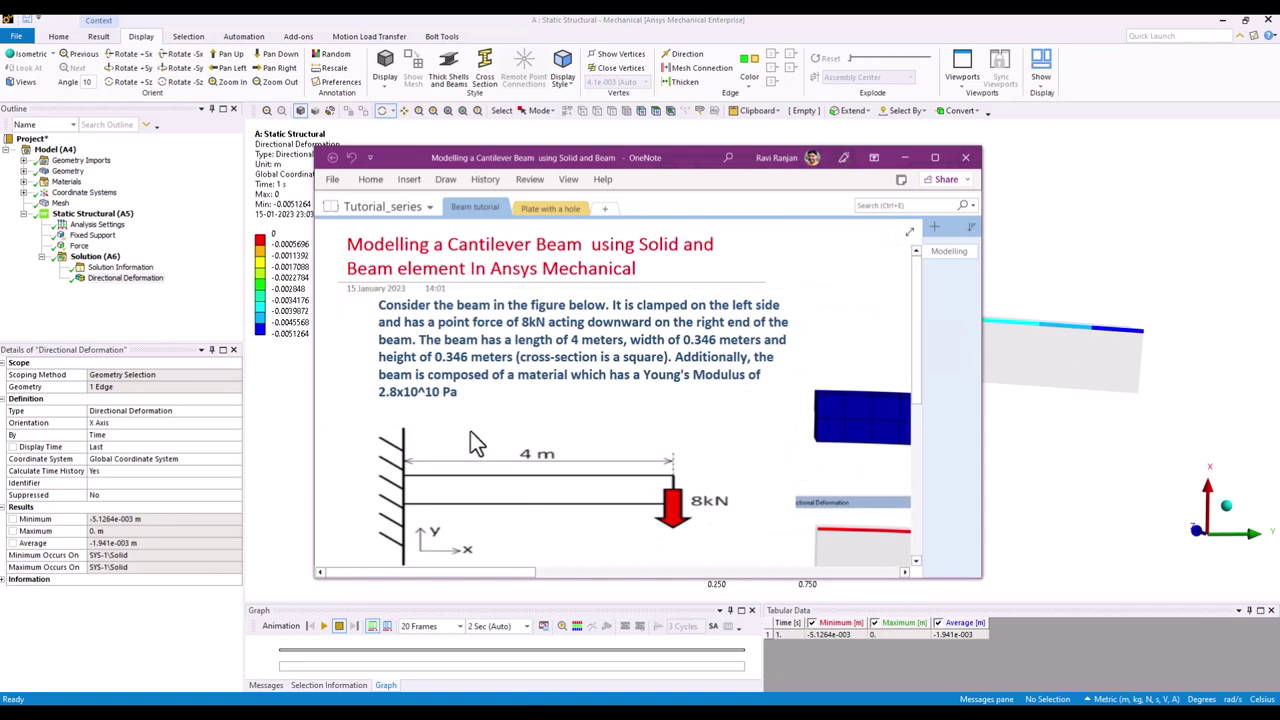
scroll(500, 465, "down", 3)
scroll(500, 465, "up", 3)
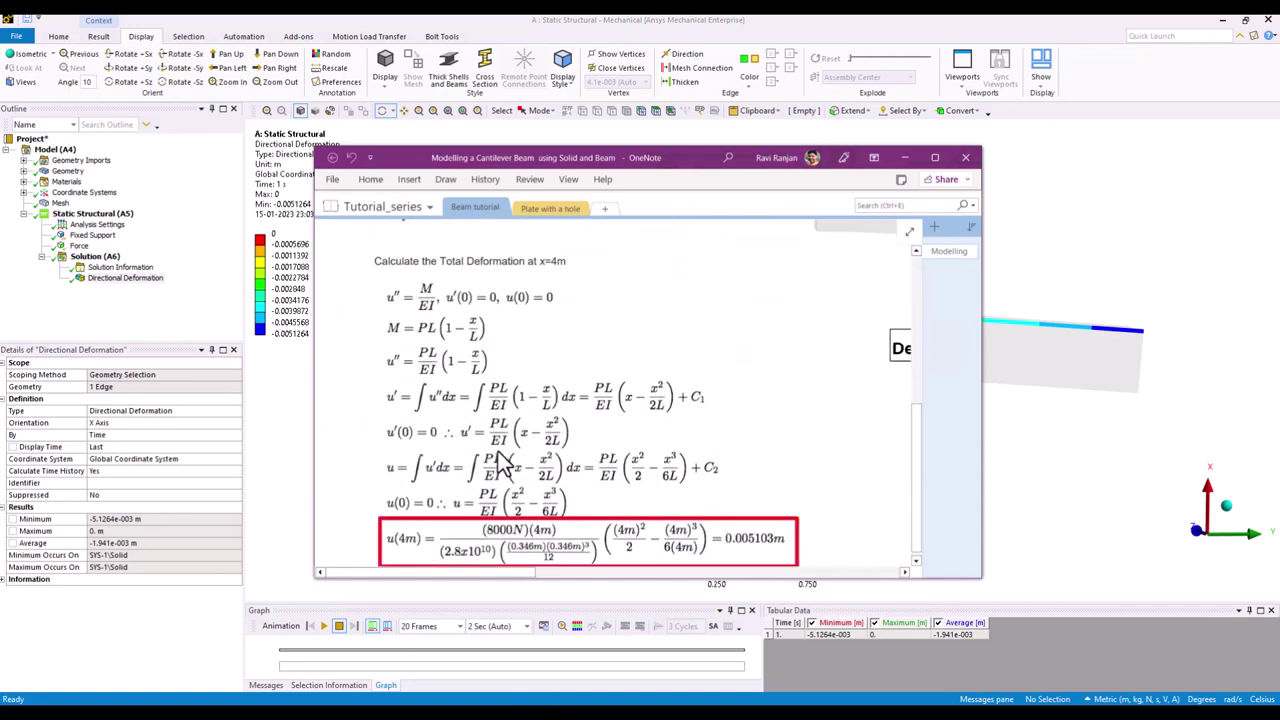
left_click_drag(693, 157, 851, 67)
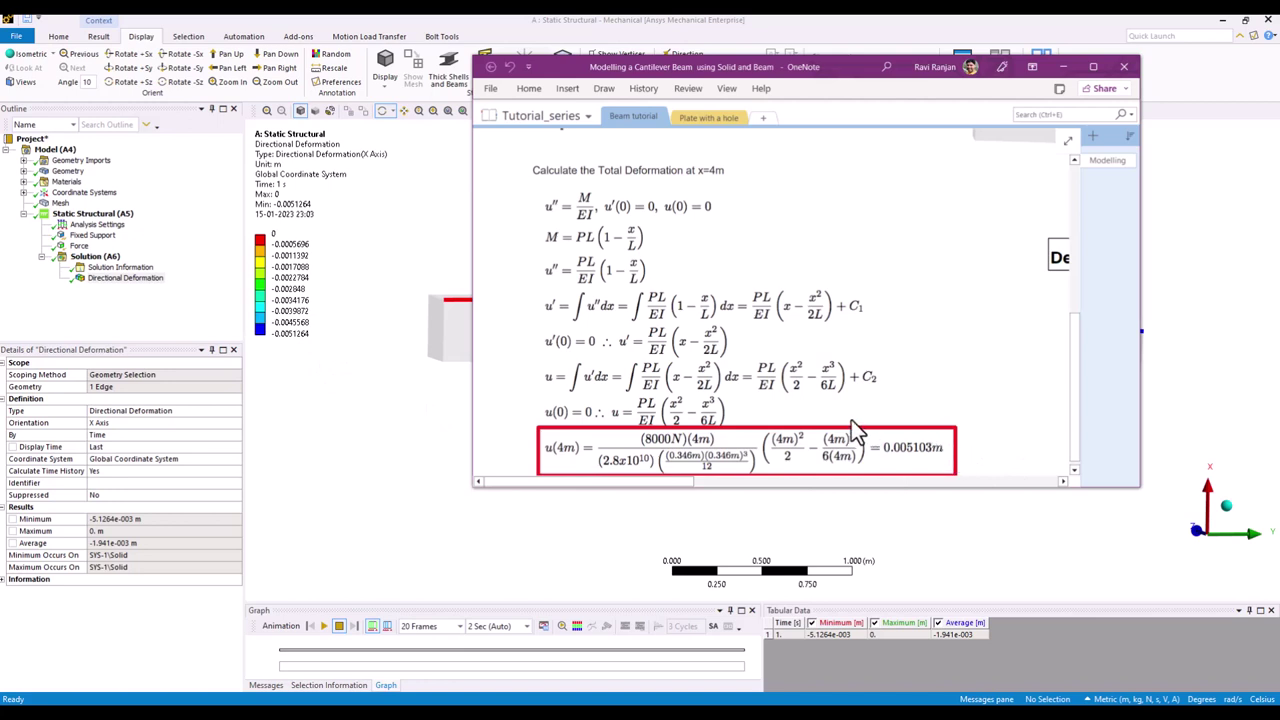
scroll(850, 422, "down", 3)
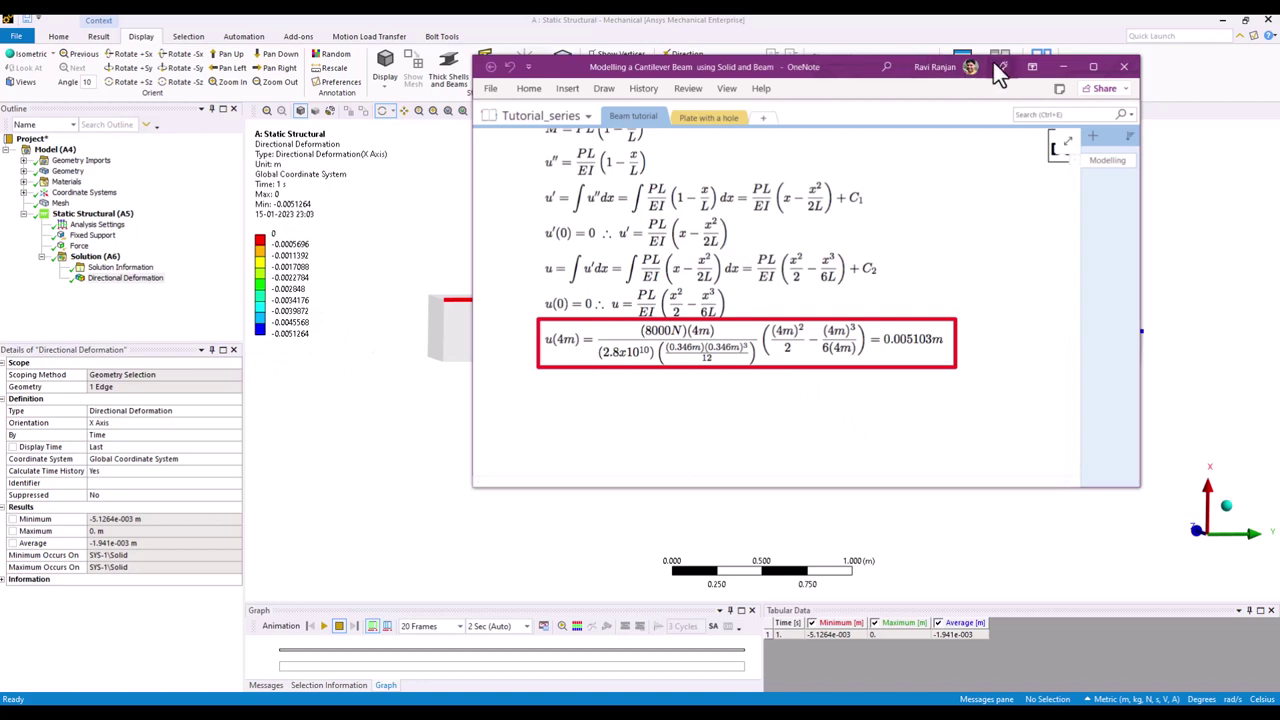
left_click(1062, 66)
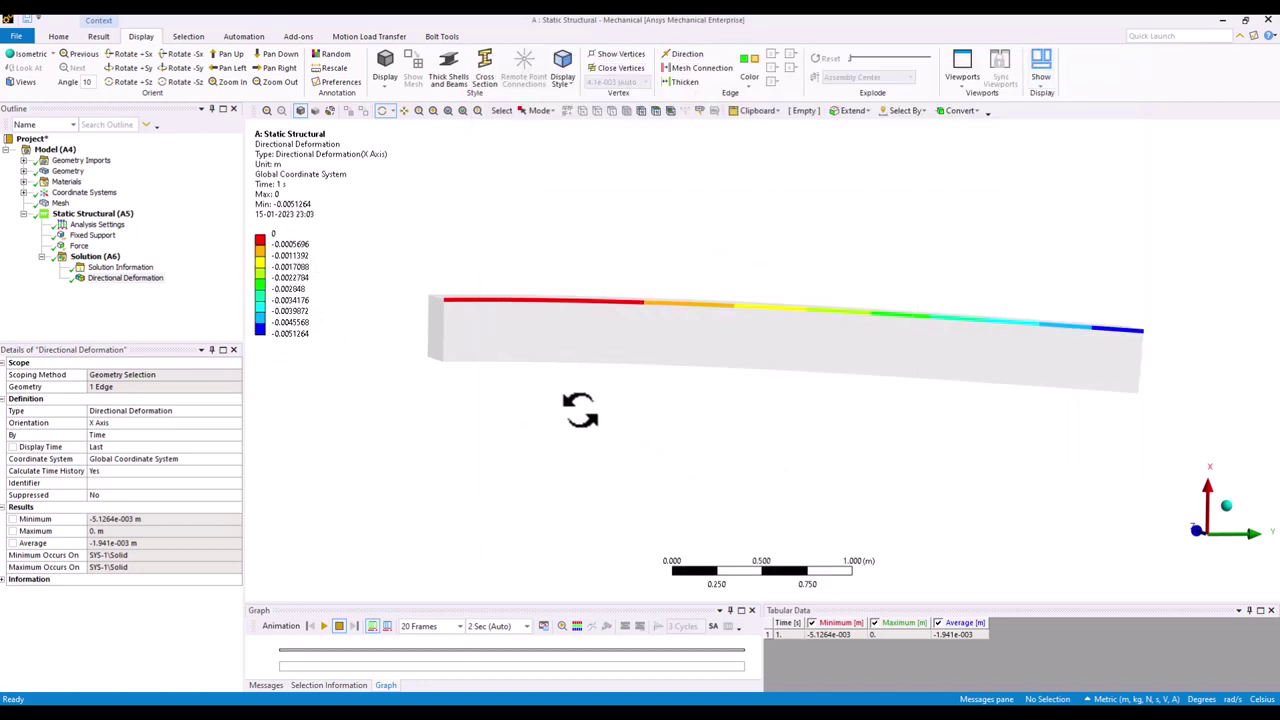
Review the fixed support and end force applied to the solid beam in the Static Structural environment
left_click_drag(533, 415, 363, 374)
left_click(85, 214)
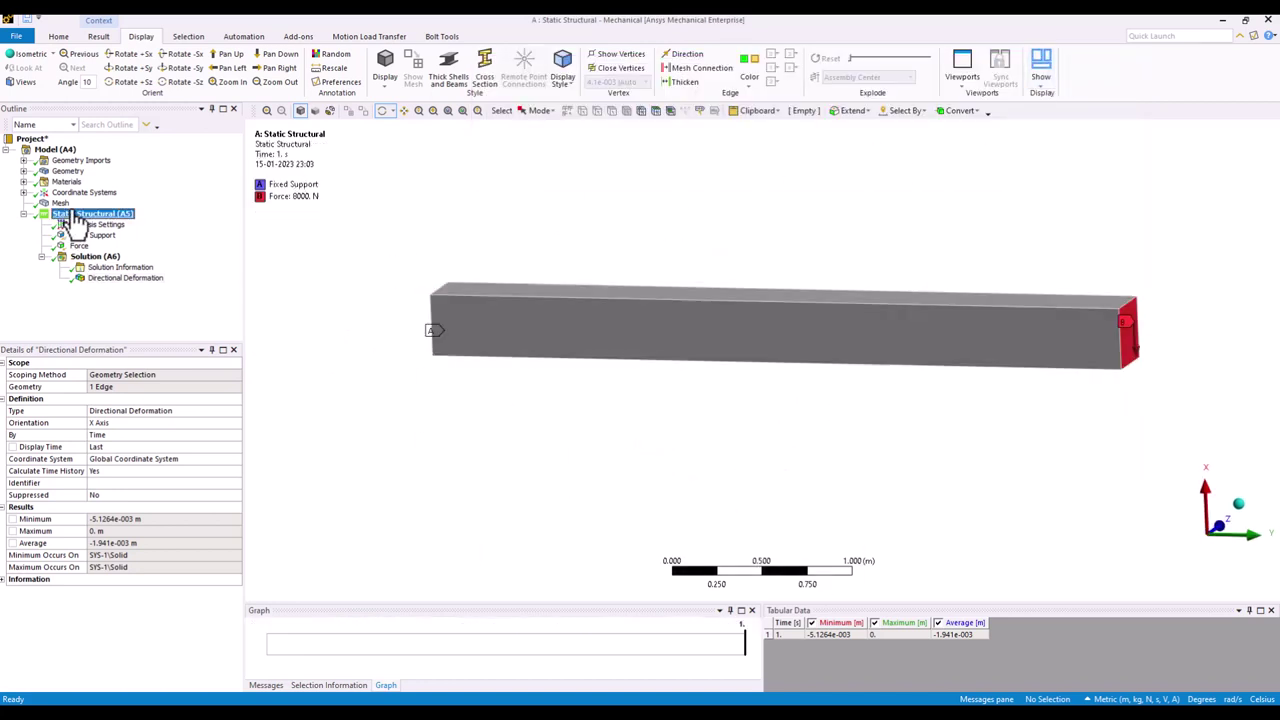
middle_click_drag(812, 460, 777, 474)
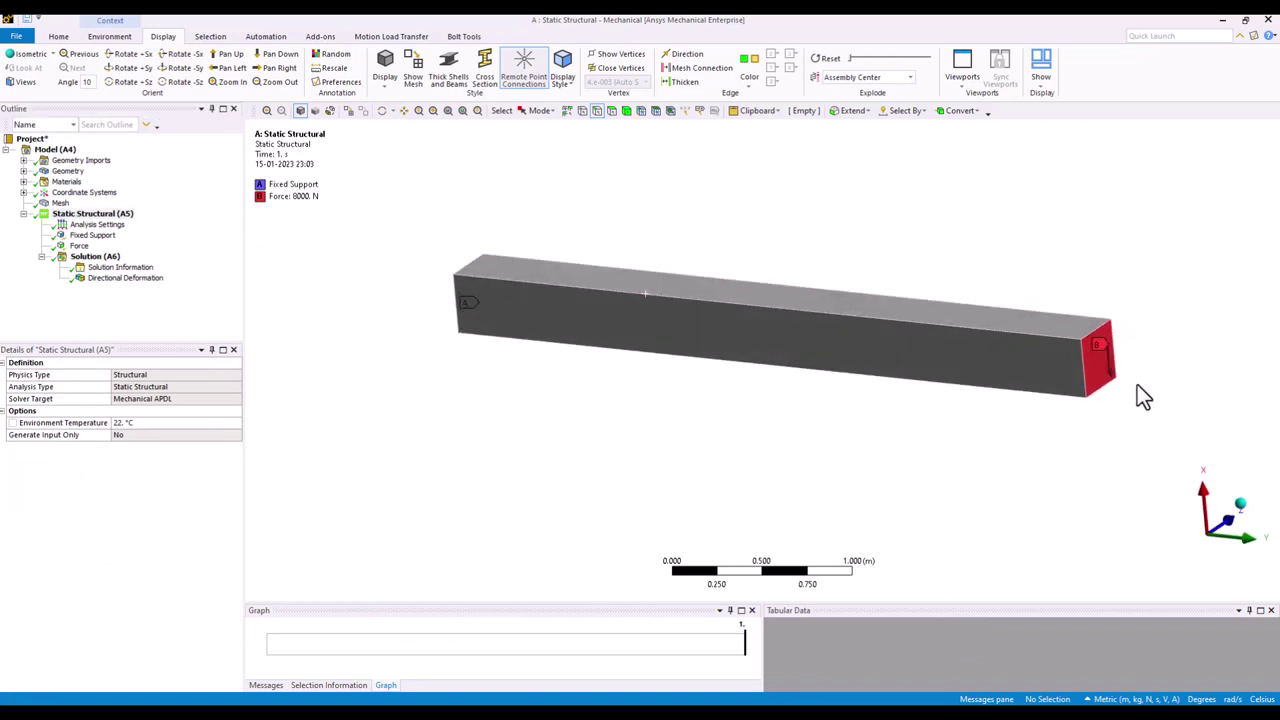
middle_click_drag(1144, 396, 526, 394)
scroll(966, 413, "down", 1)
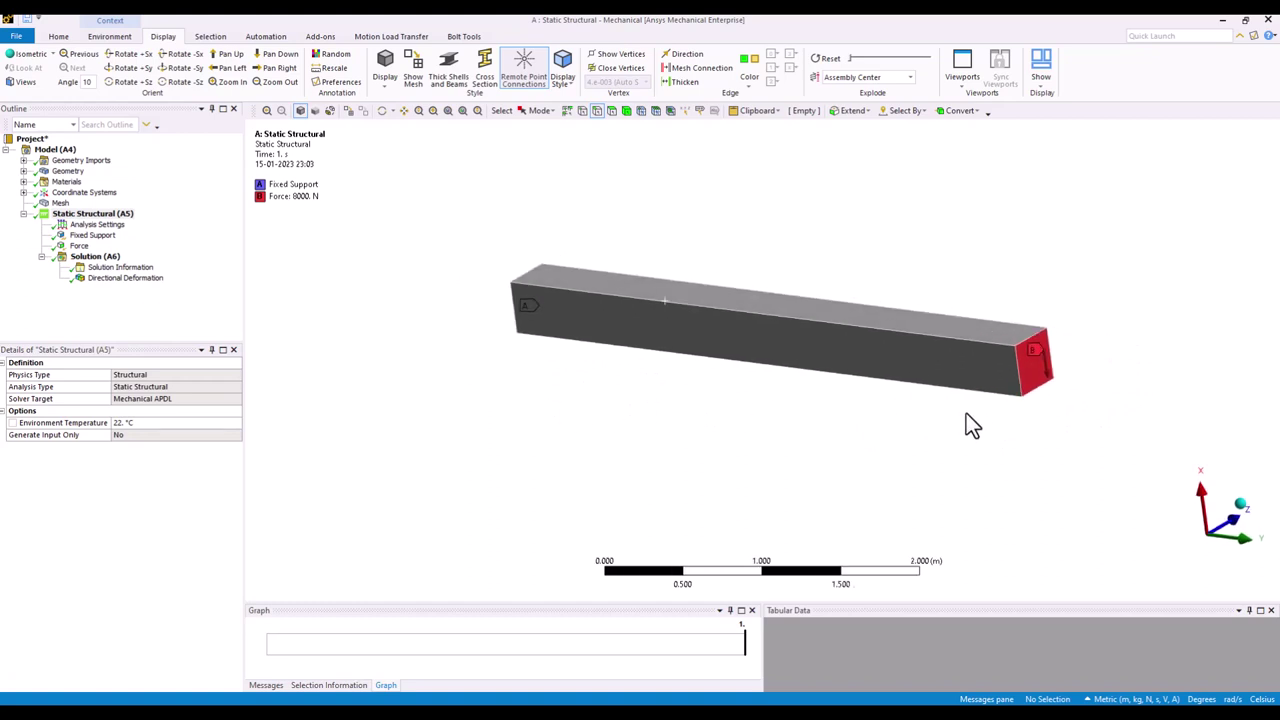
scroll(966, 414, "down", 1)
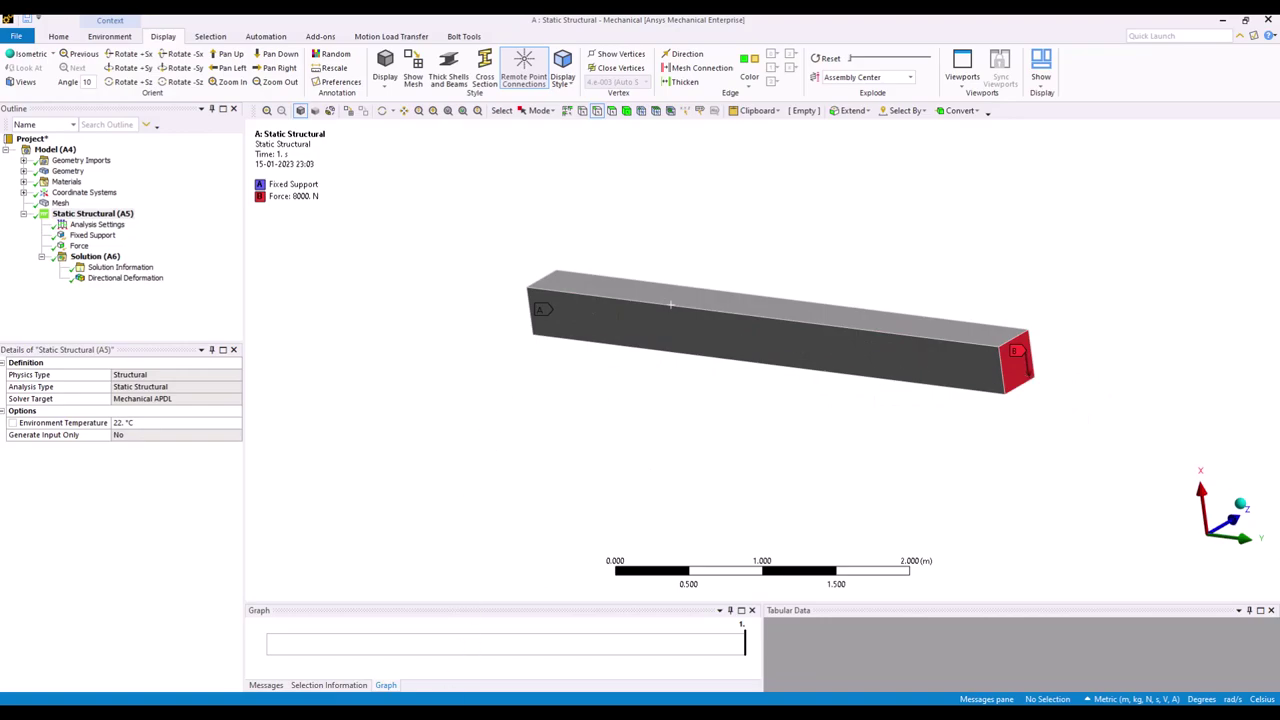
Switch to Workbench and duplicate the whole Static Structural system
left_click(452, 712)
left_click(279, 184)
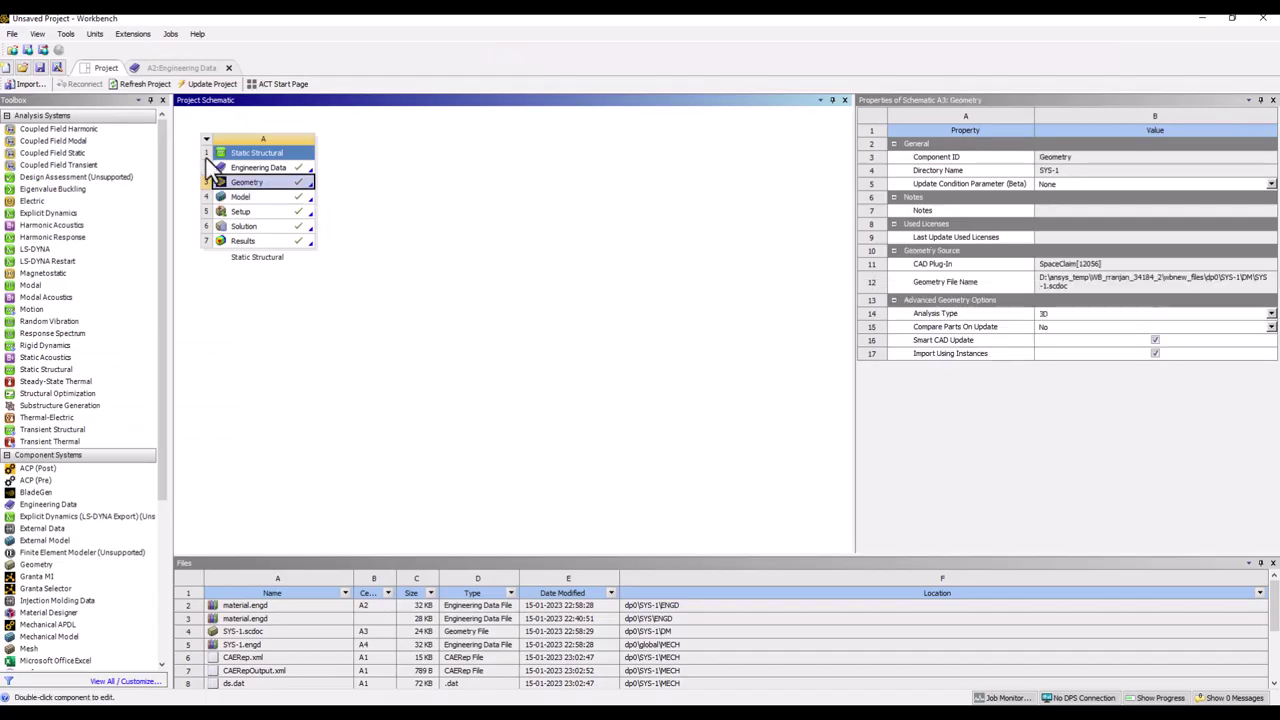
right_click(205, 142)
left_click(234, 183)
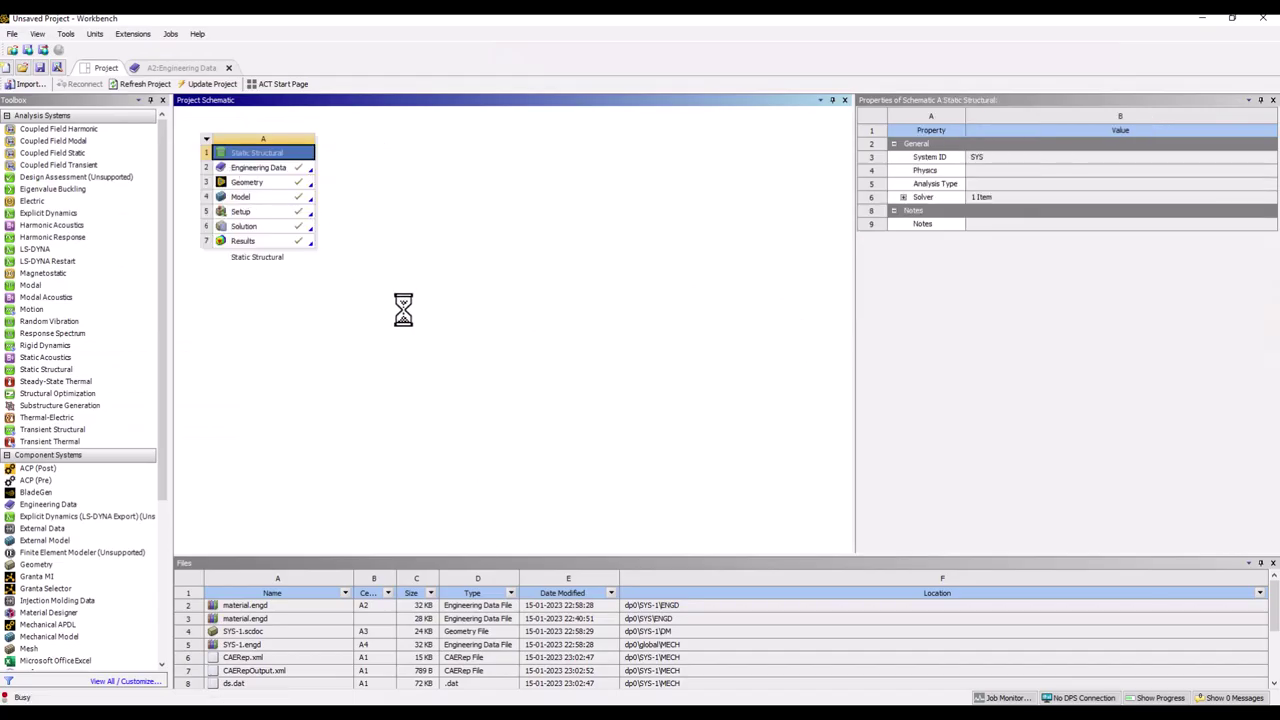
Open the geometry of the copied Static Structural system in SpaceClaim and maximize its window
left_click(260, 352)
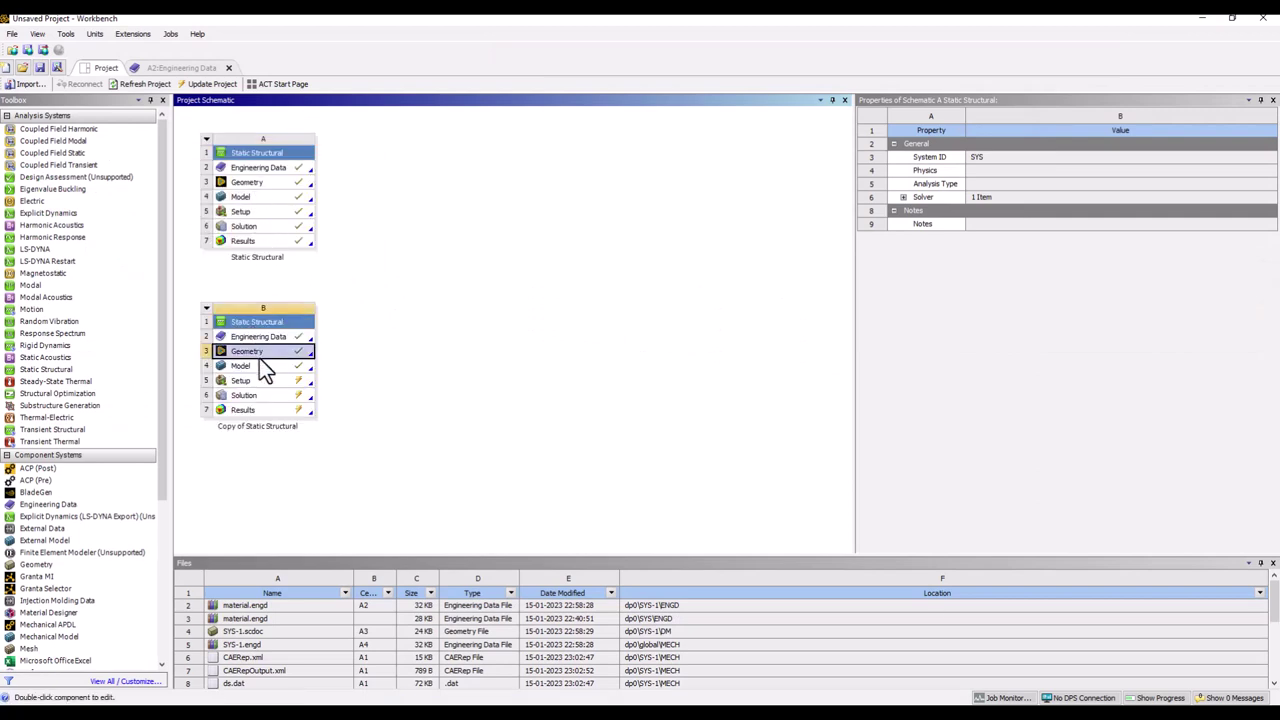
right_click(268, 352)
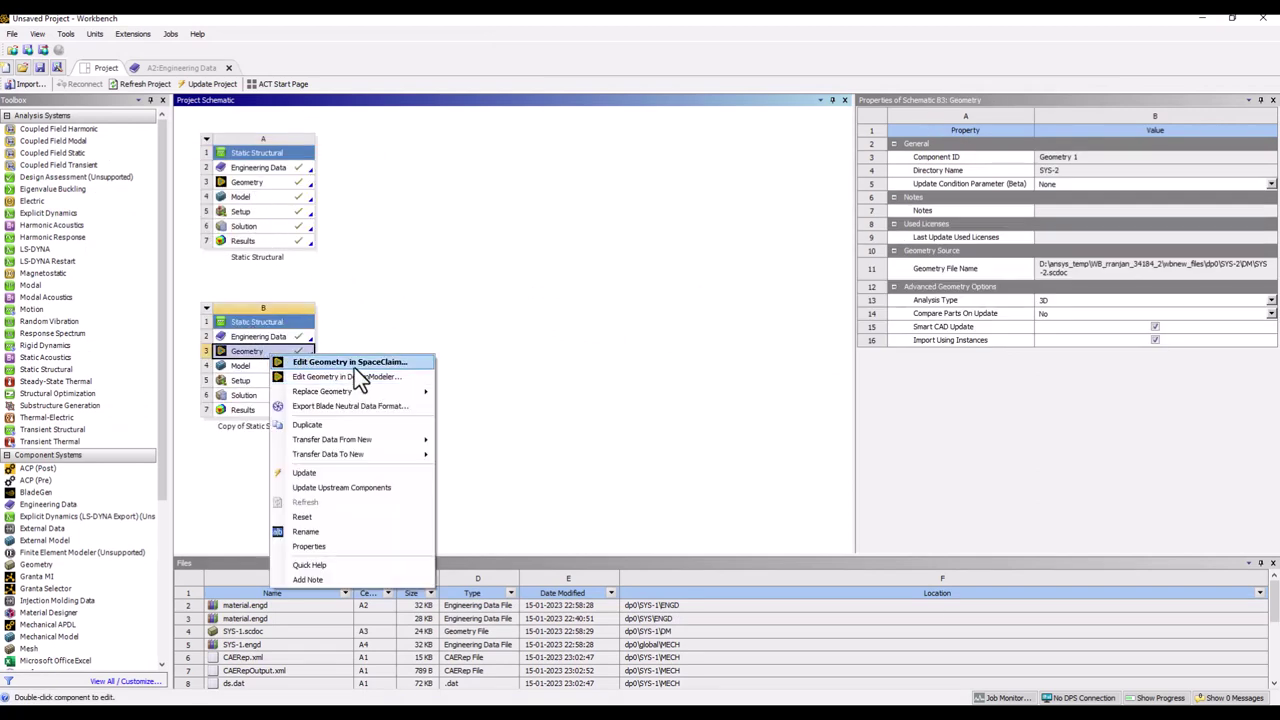
left_click(364, 364)
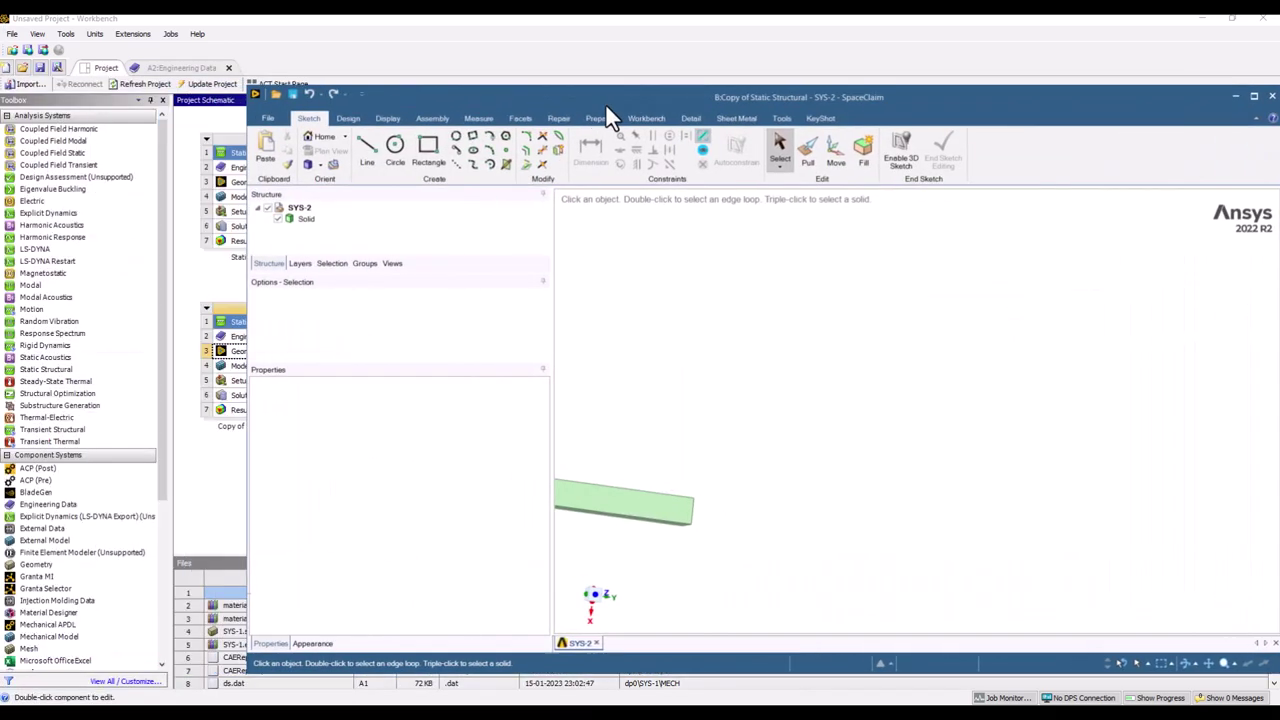
left_click(1253, 96)
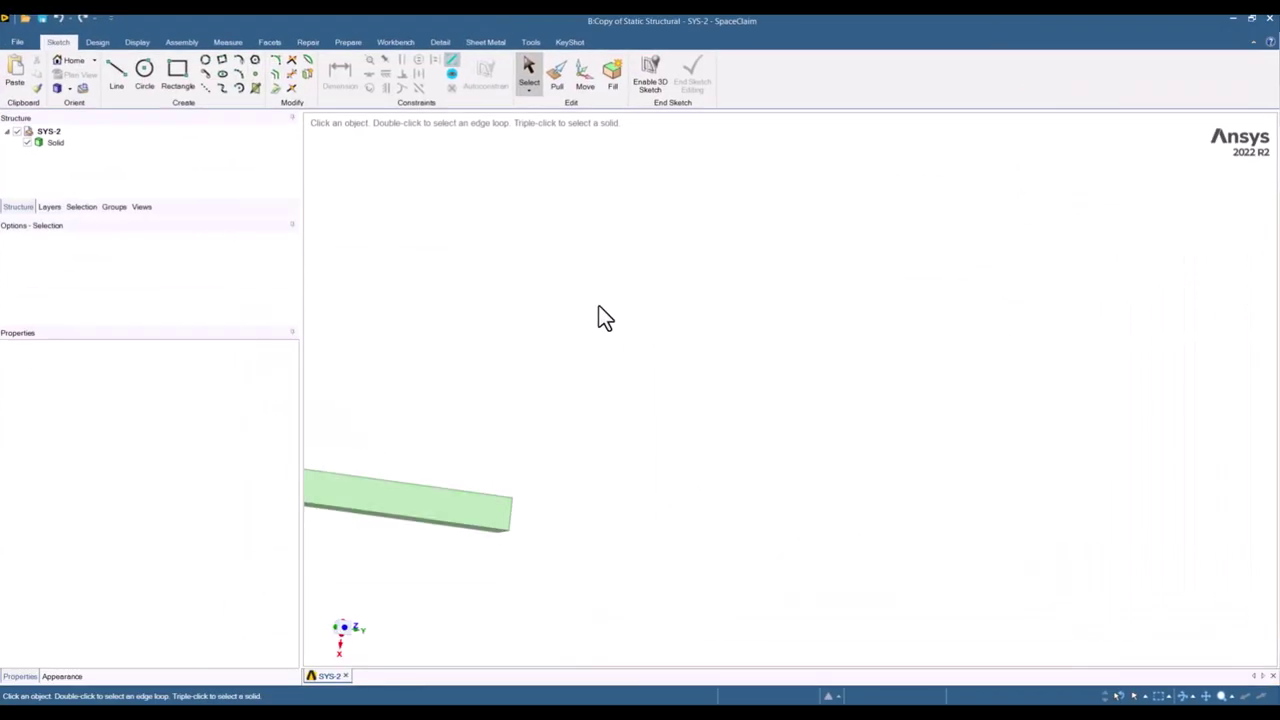
Extract a beam from the solid body with the Extract beam tool
right_click(598, 307)
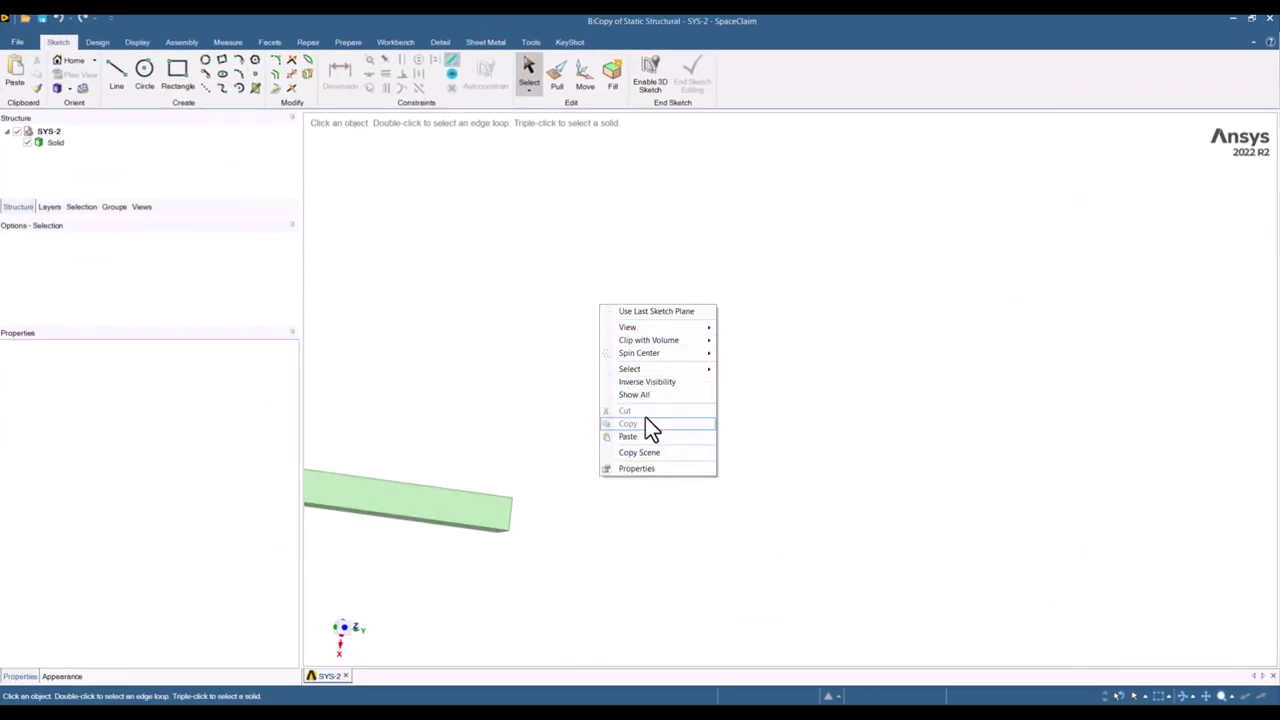
left_click(540, 367)
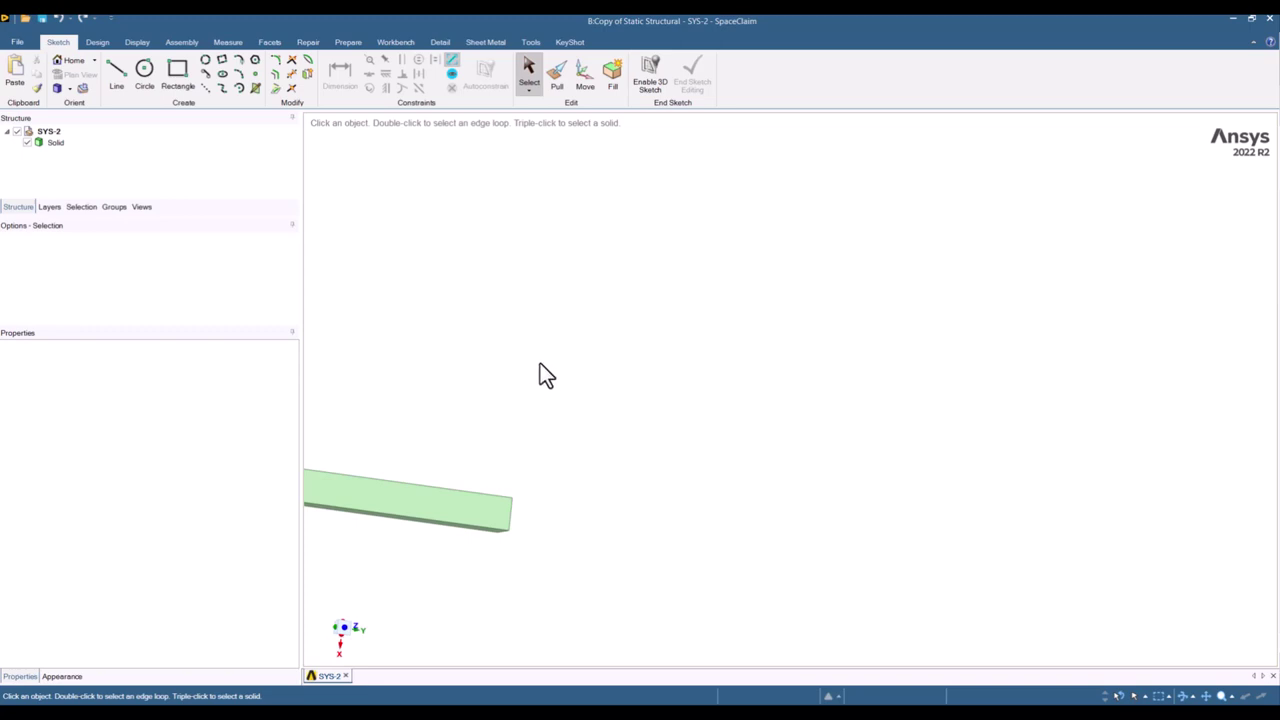
key("z")
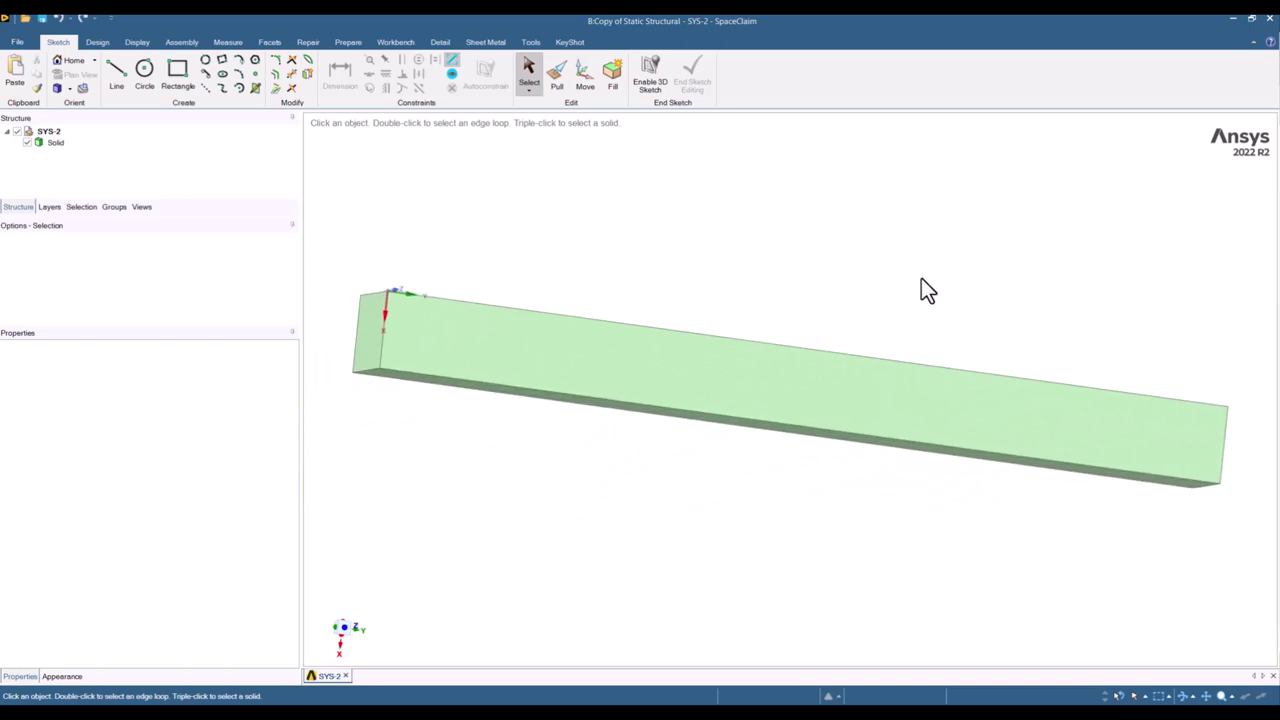
middle_click_drag(921, 278, 810, 296)
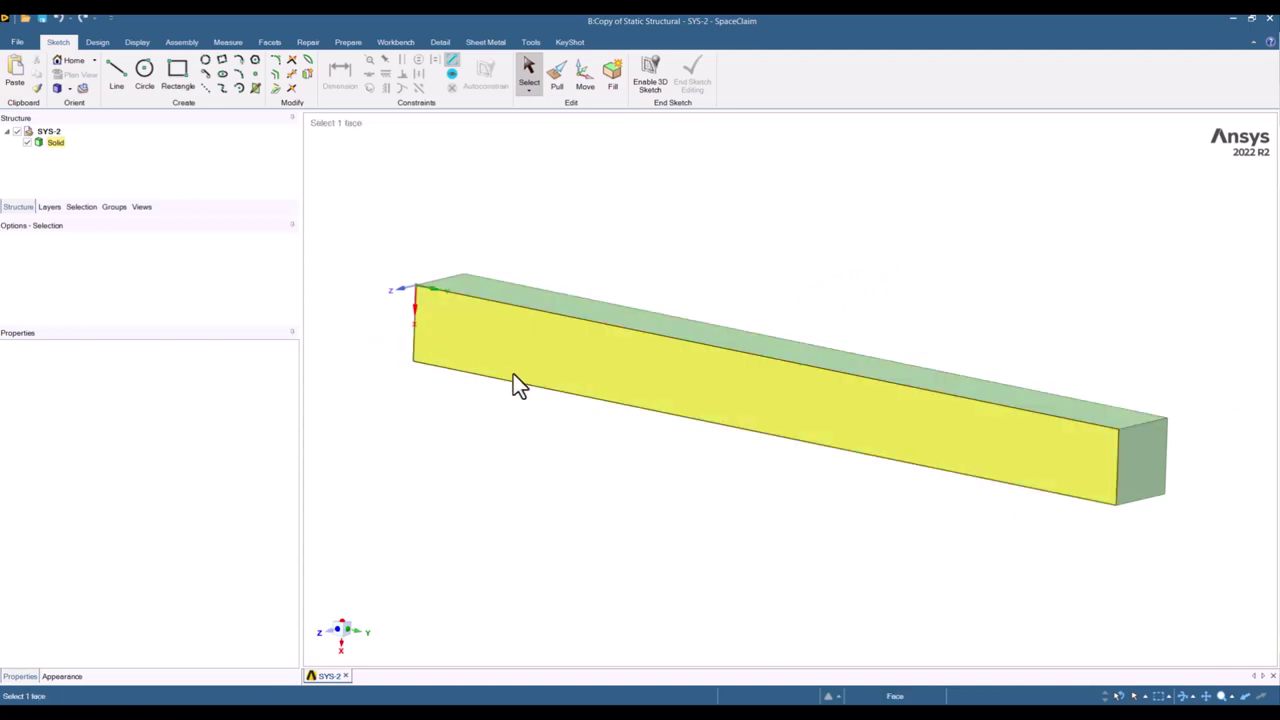
left_click(385, 42)
left_click(348, 42)
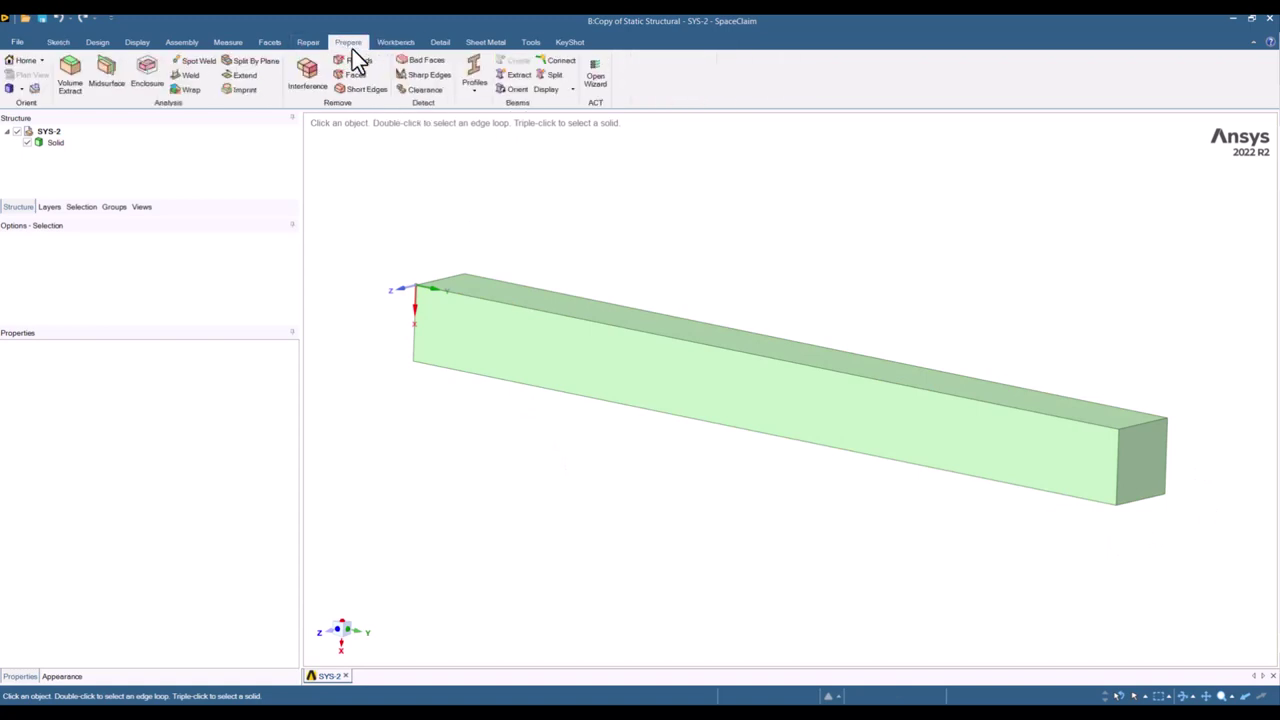
left_click(514, 78)
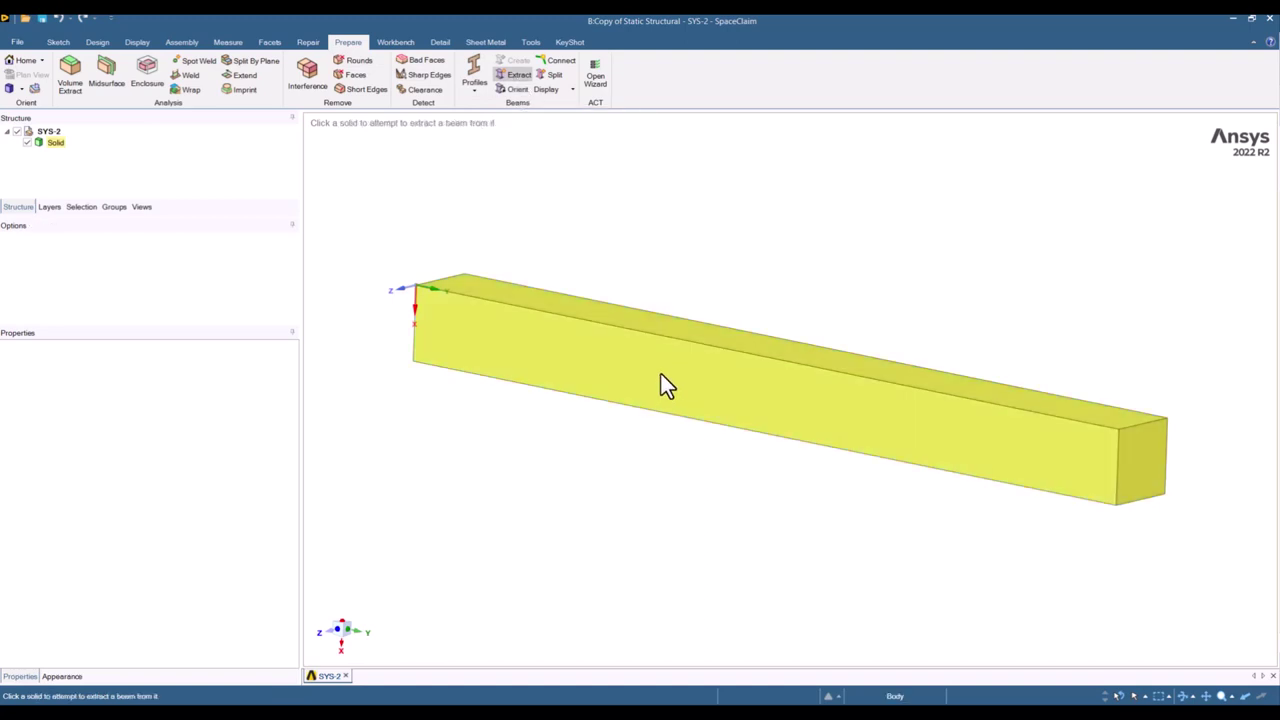
left_click(661, 376)
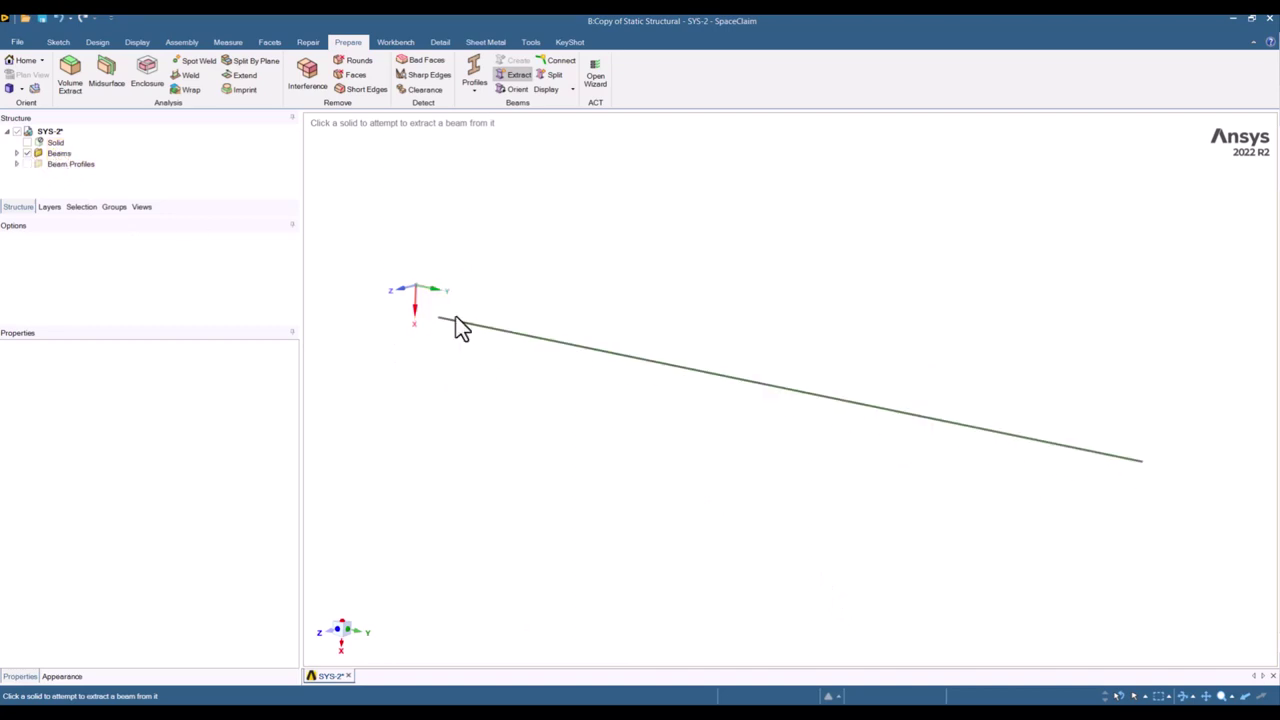
Examine the properties of the extracted beam and its beam profile in the structure tree
left_click(16, 154)
left_click(89, 165)
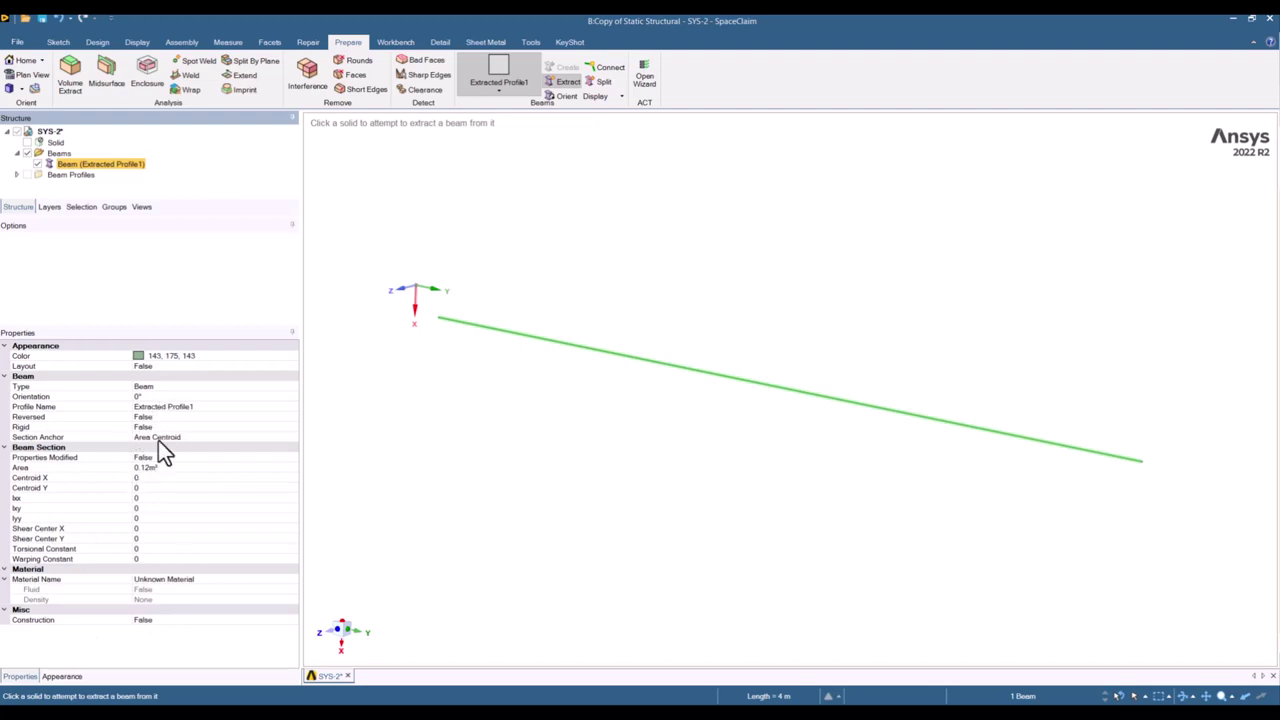
left_click(16, 174)
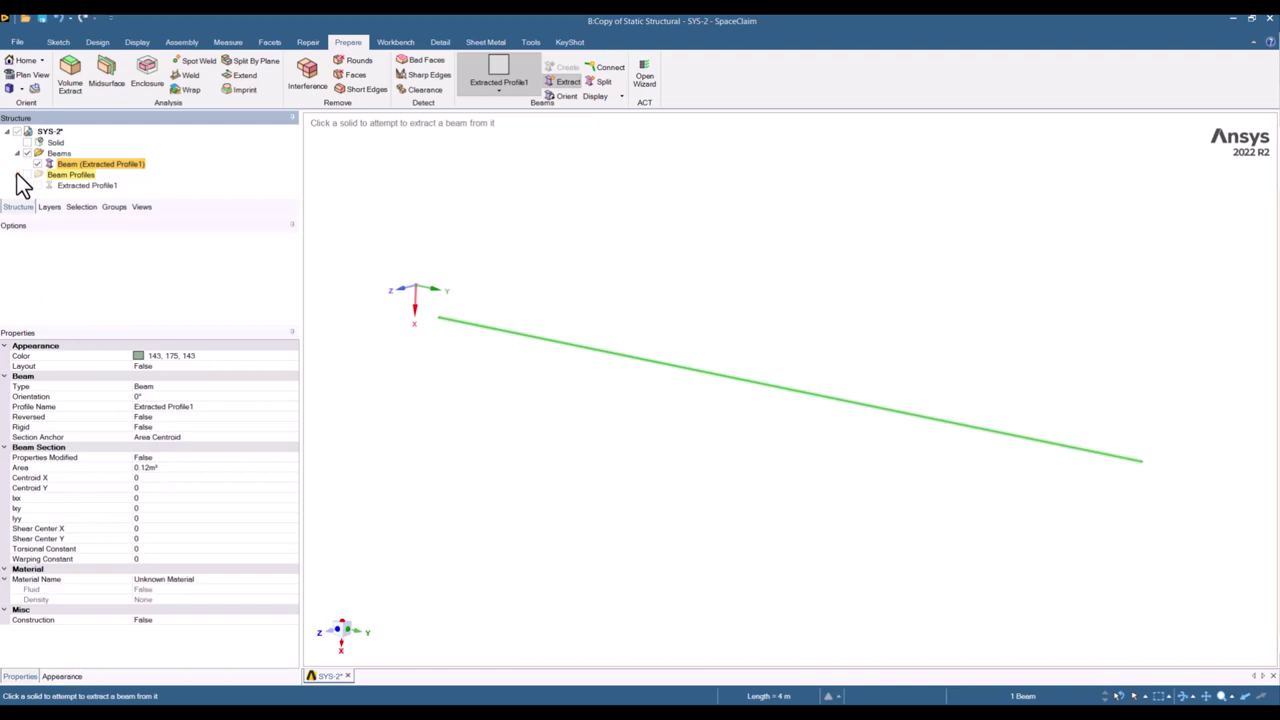
left_click(76, 185)
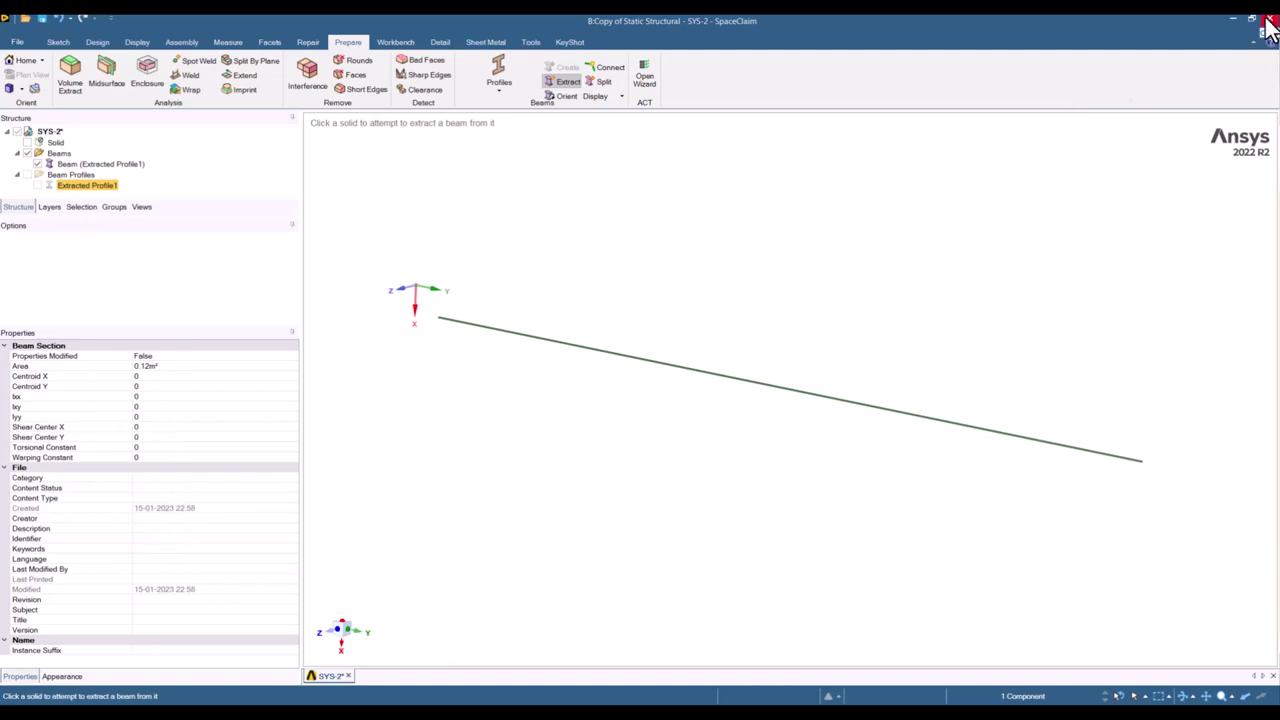
Return to Workbench and open the copied system's model in Mechanical, re-reading the upstream data and maximizing the window
key("alt+Tab")
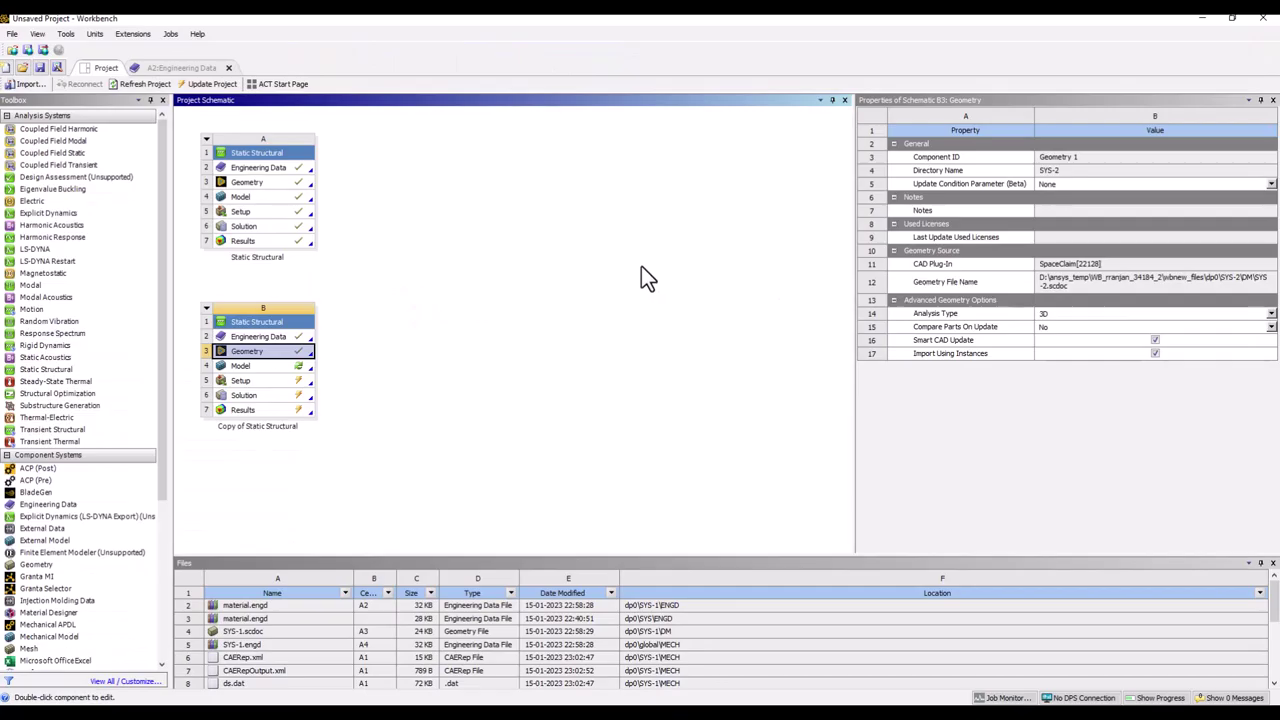
left_click(291, 369)
right_click(291, 369)
left_click(345, 380)
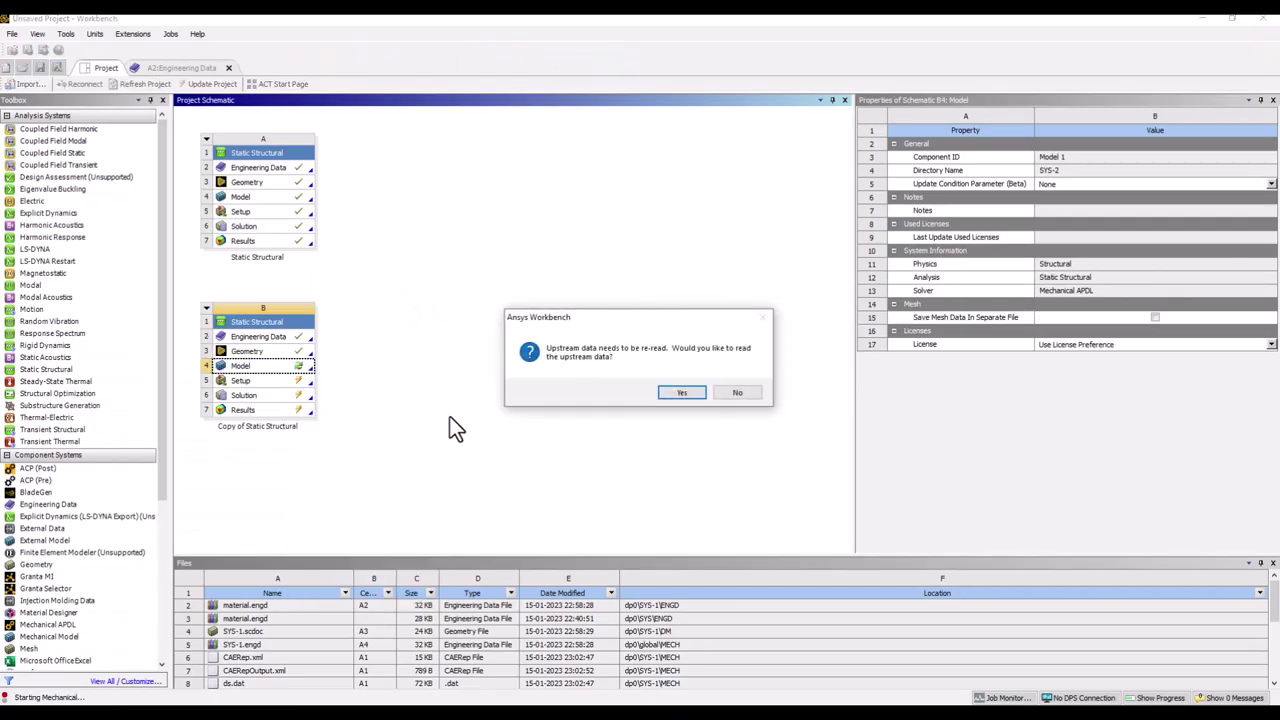
left_click(700, 396)
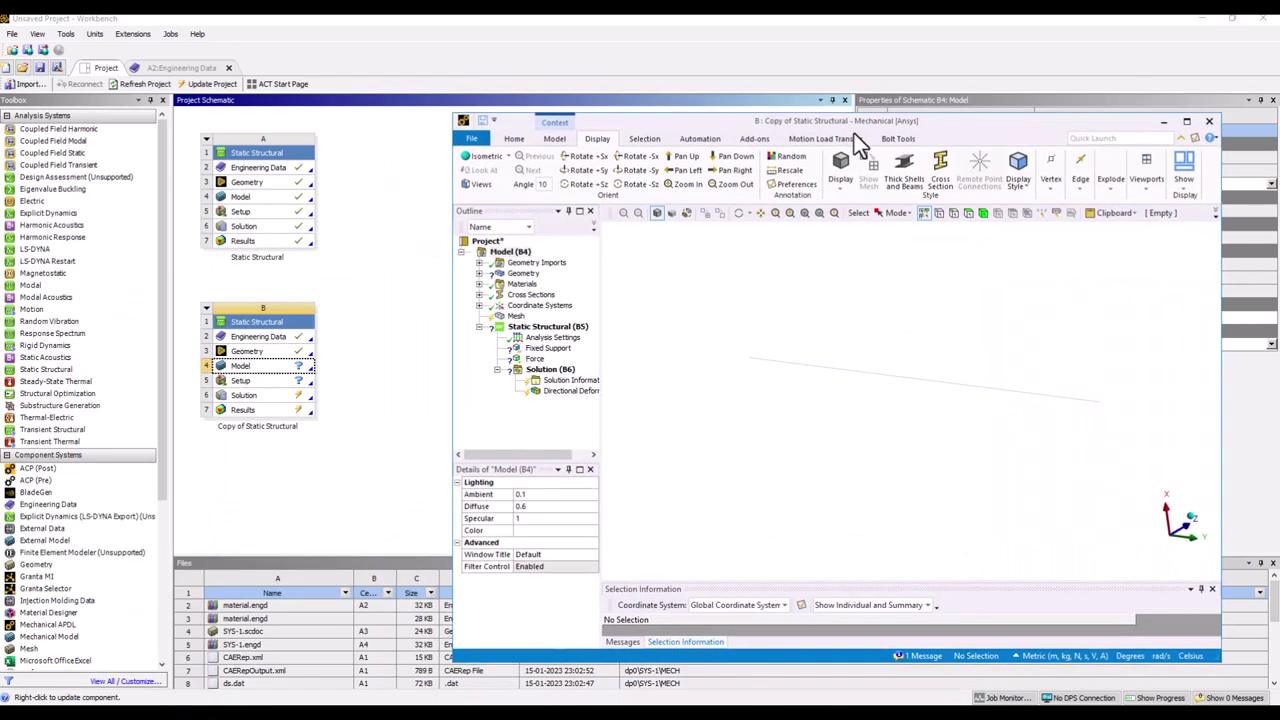
left_click(1187, 121)
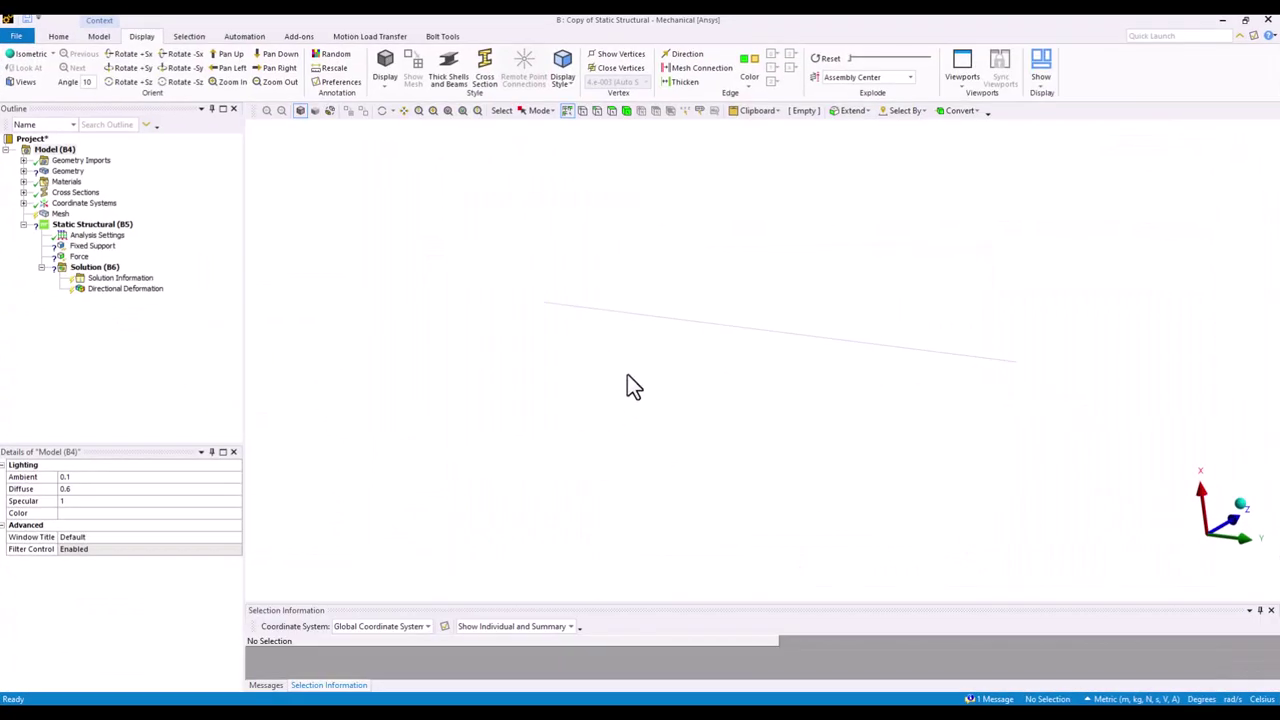
Assign the material My_mat to the extracted beam body
right_click(575, 371)
left_click(622, 455)
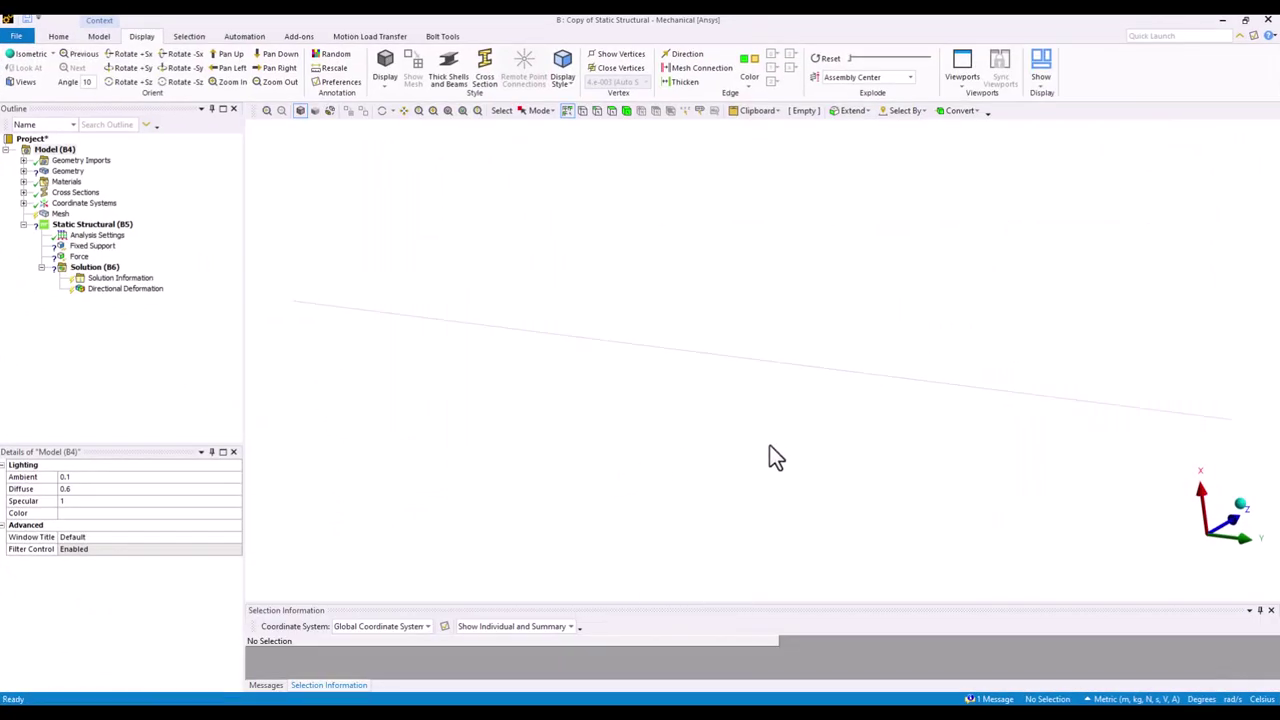
middle_click_drag(771, 451, 737, 449)
left_click(23, 171)
left_click(98, 182)
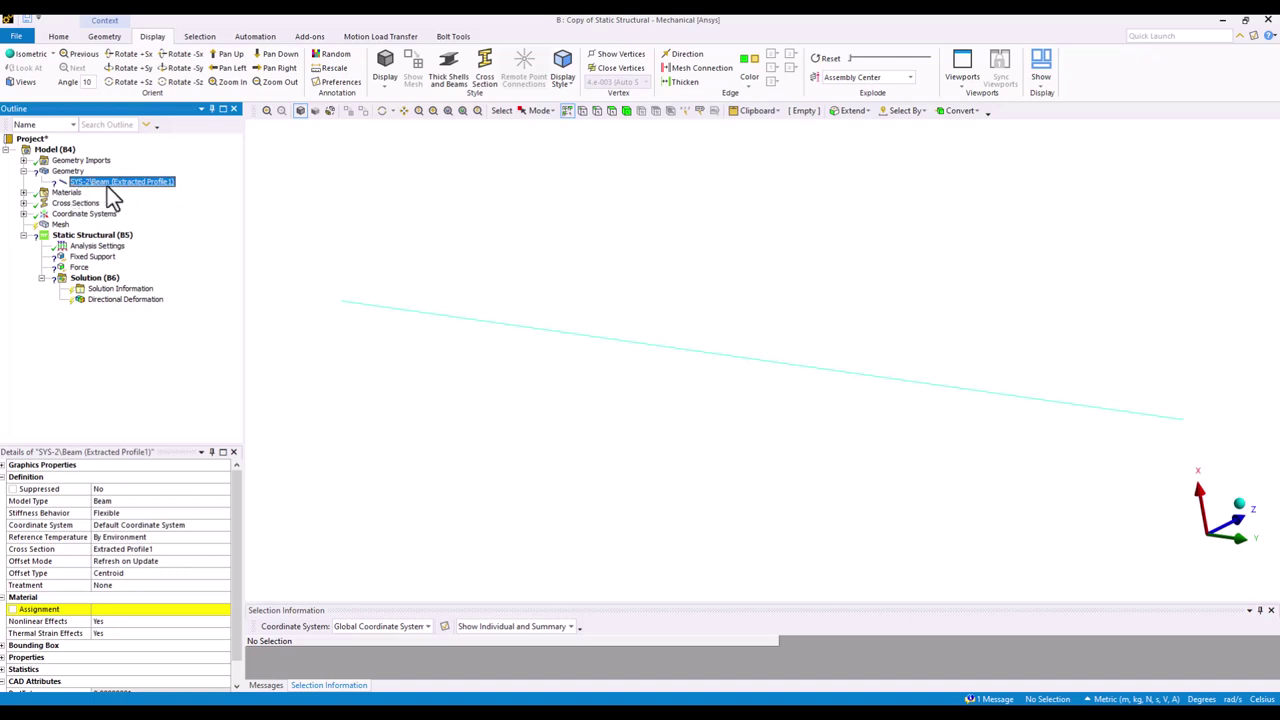
left_click(193, 608)
left_click(226, 609)
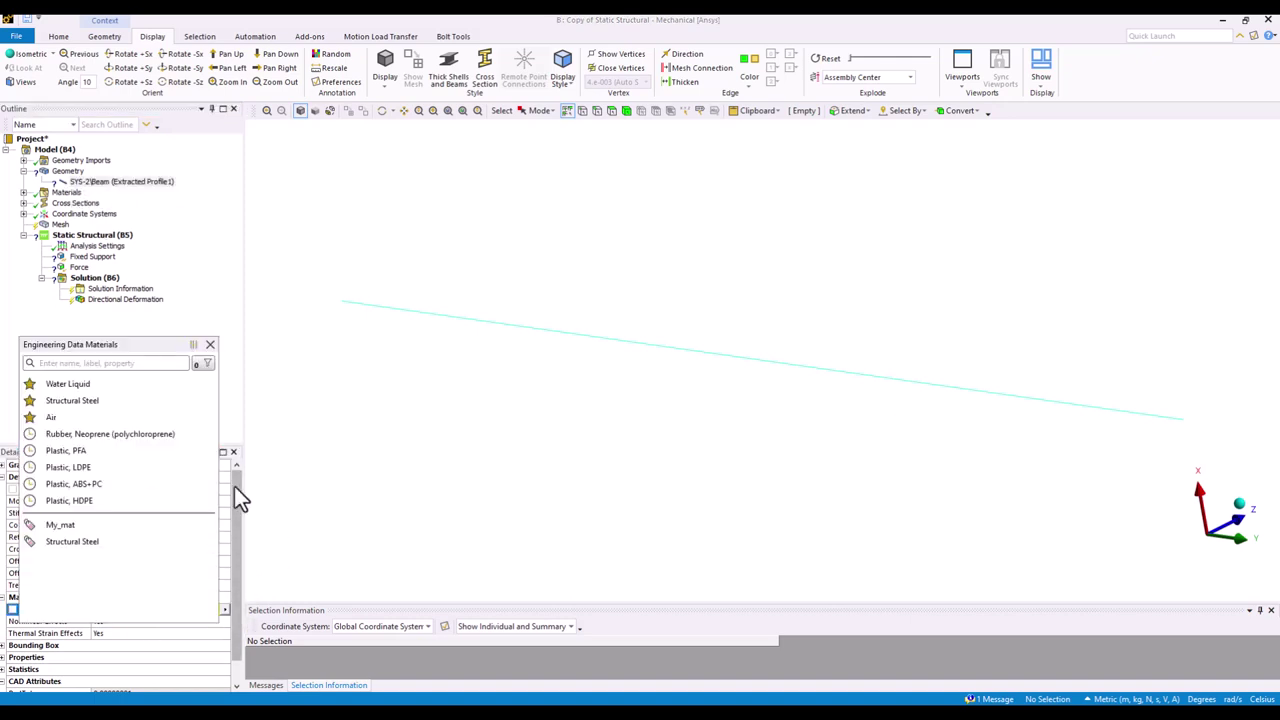
left_click(100, 526)
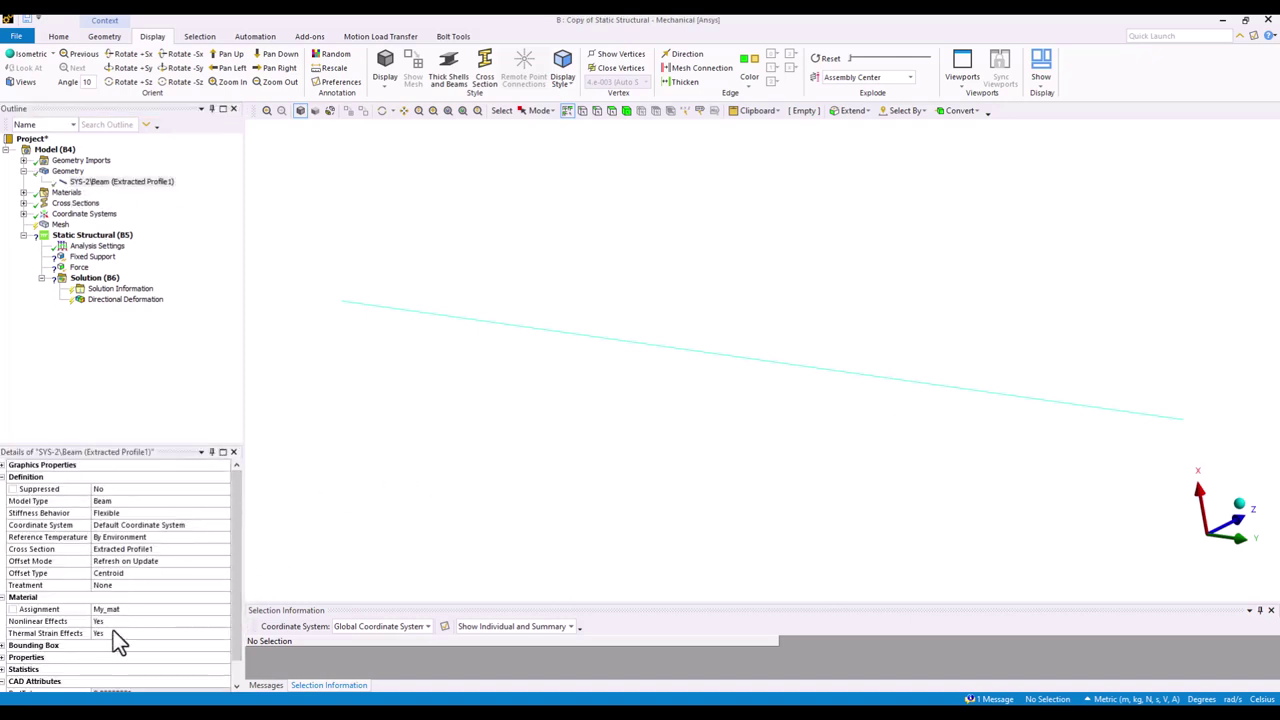
Generate the mesh of the line body with the default element size
left_click(60, 225)
right_click(63, 228)
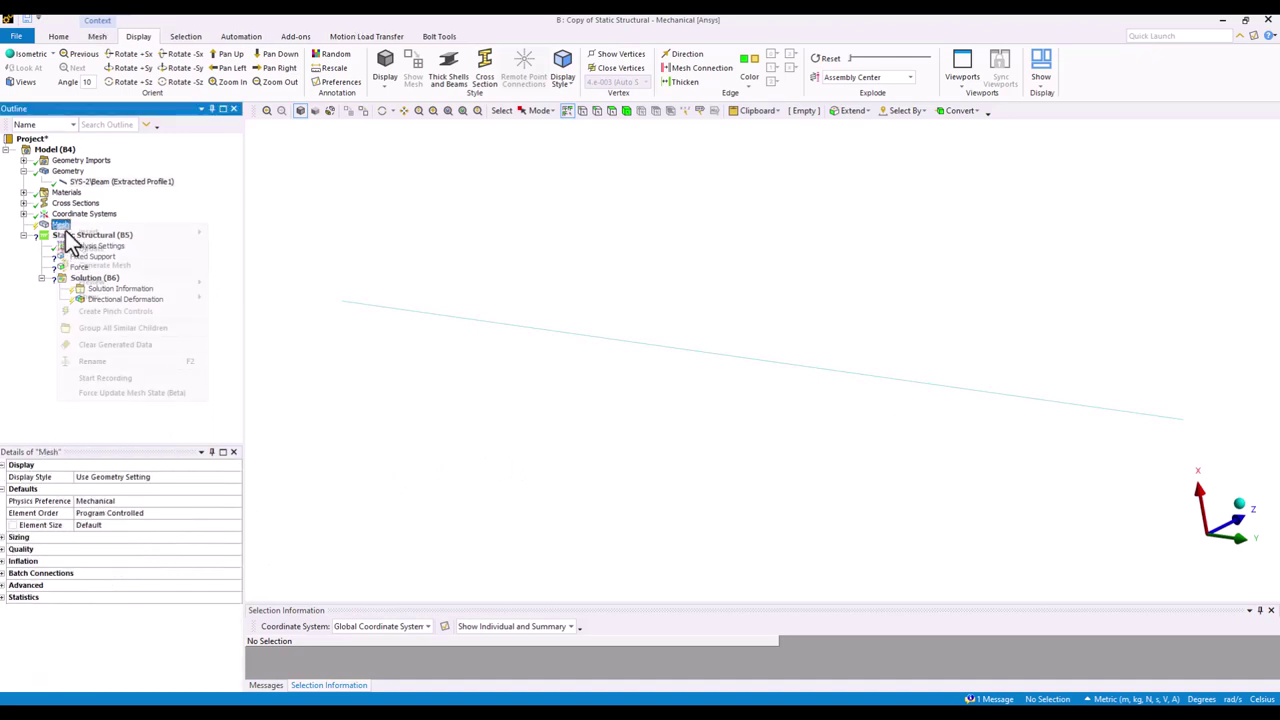
left_click(100, 265)
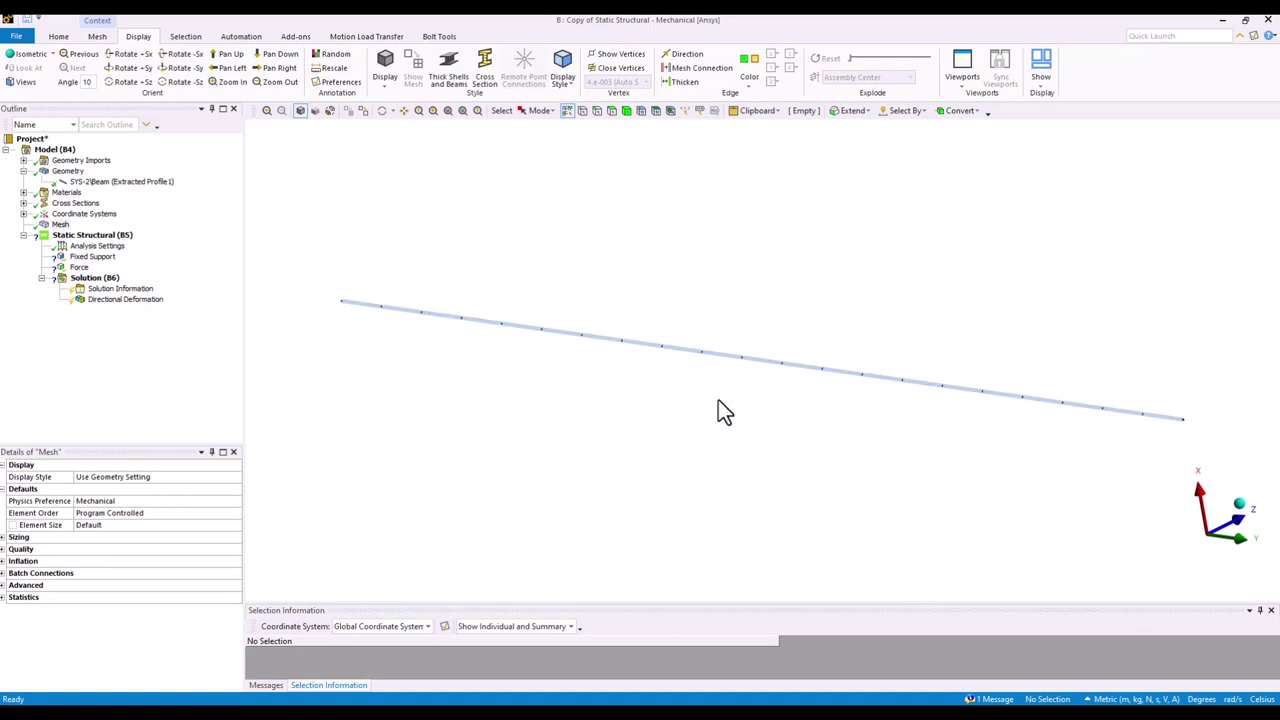
Turn on the Cross Section and Thick Shells and Beams displays and inspect the meshed beam as a solid
middle_click_drag(1055, 455, 585, 278)
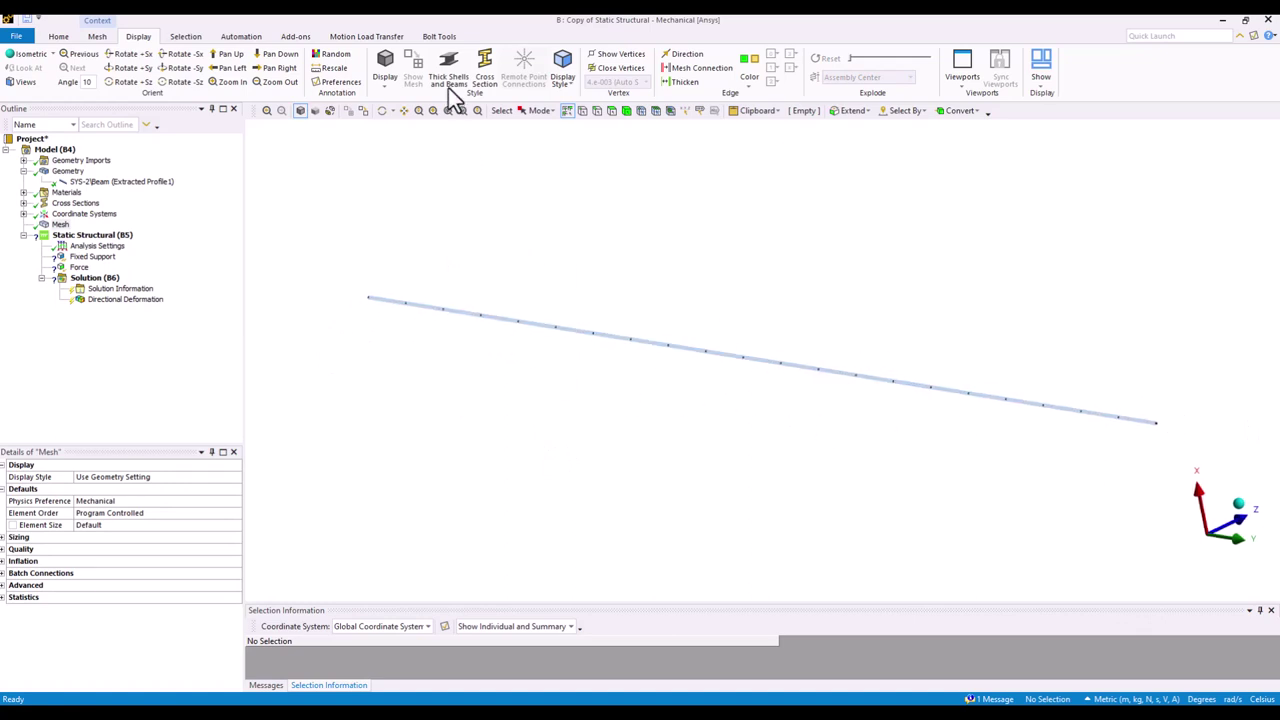
left_click(486, 76)
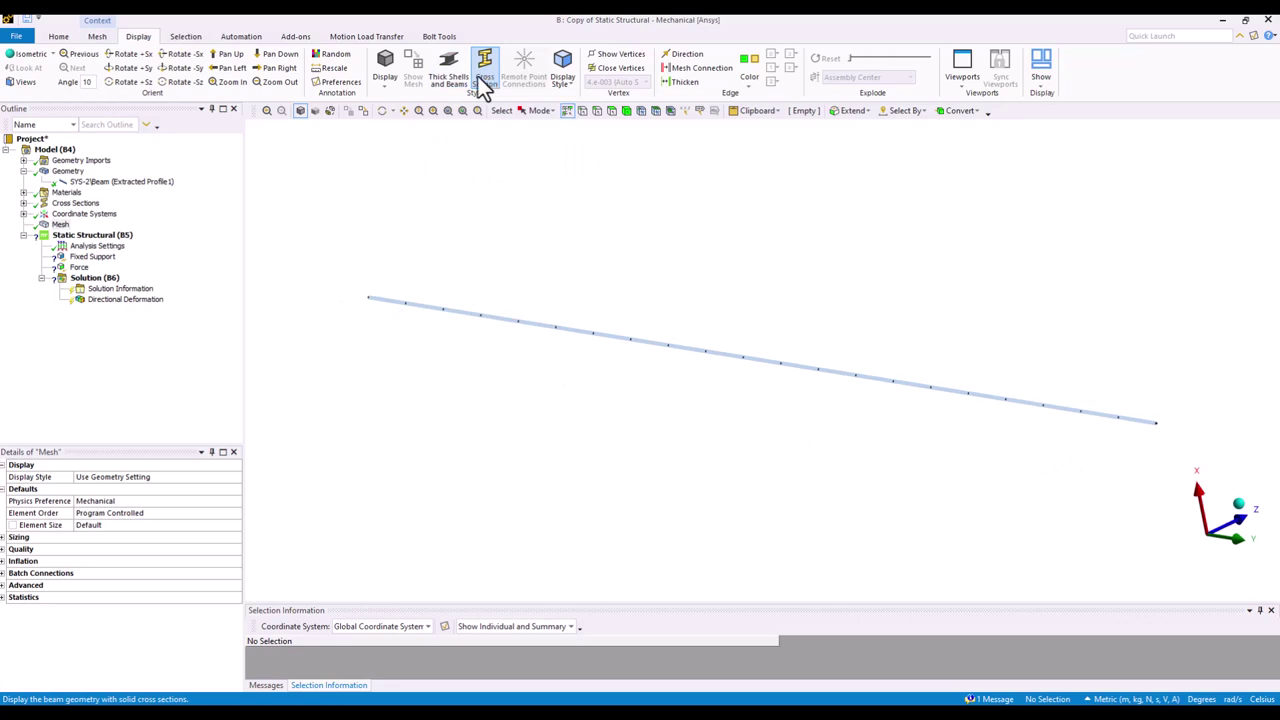
left_click(459, 76)
middle_click_drag(643, 514, 985, 480)
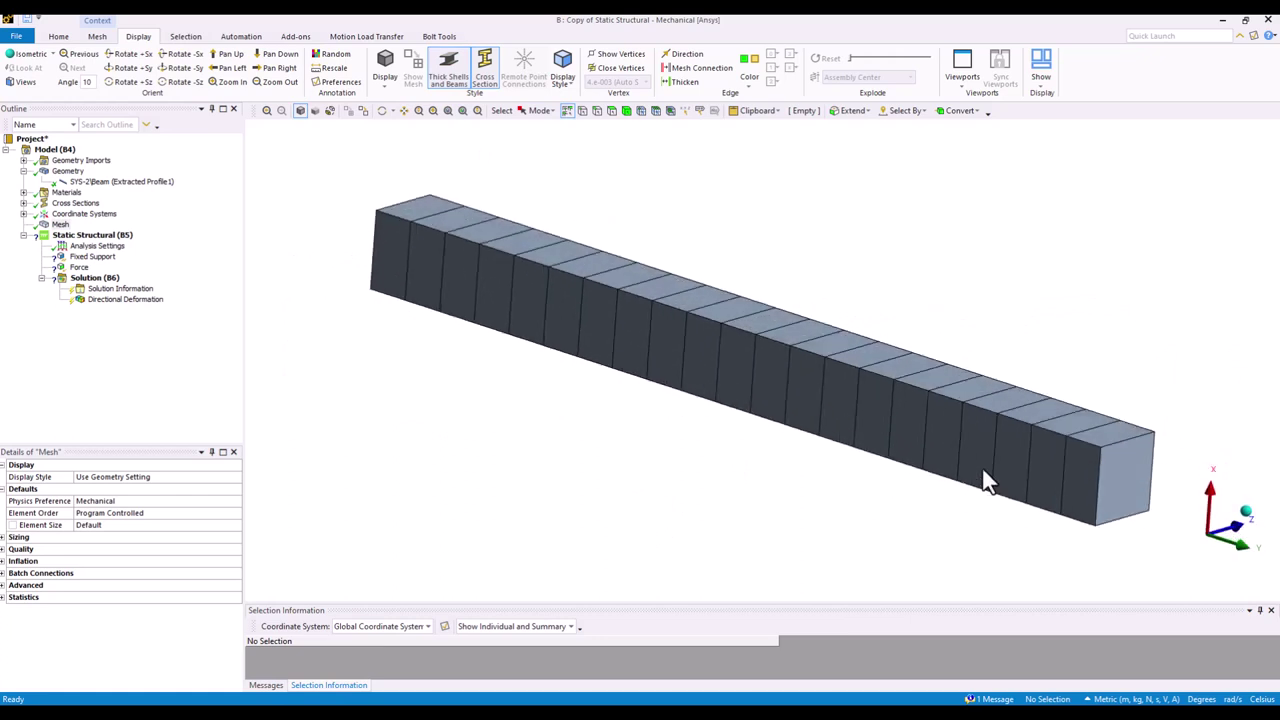
scroll(557, 366, "down", 1)
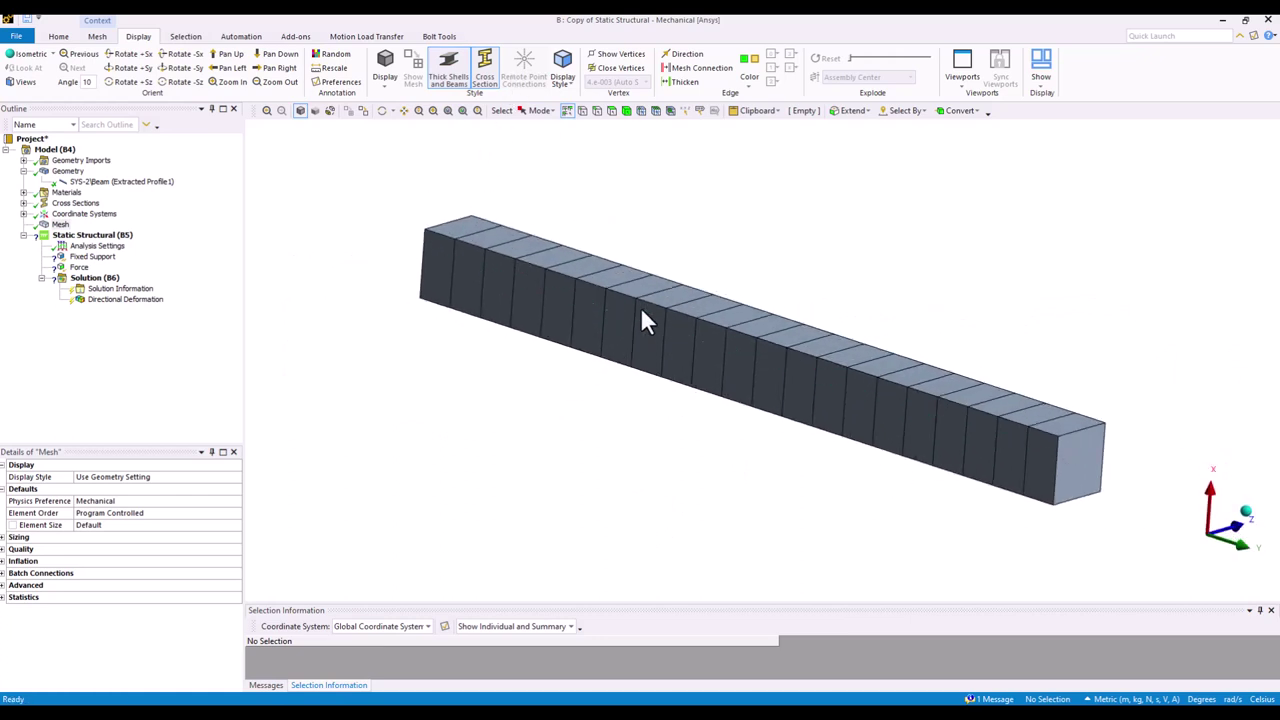
middle_click_drag(1008, 459, 1041, 474)
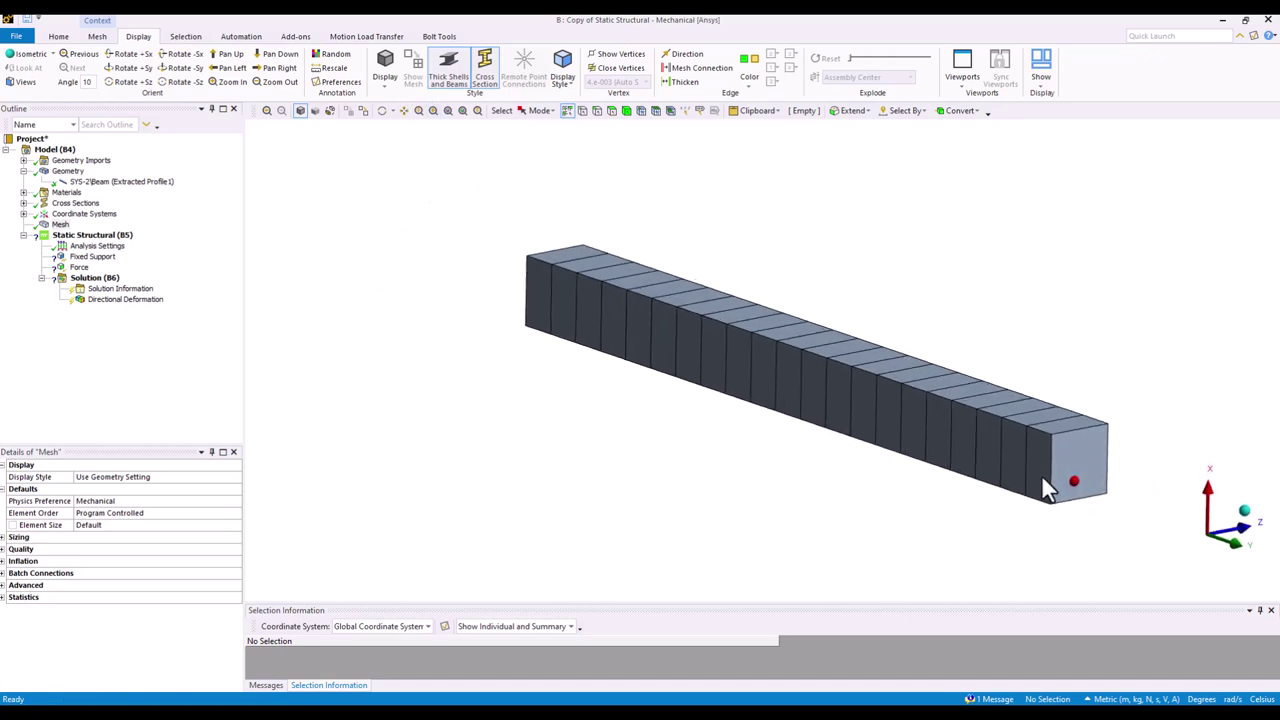
Check the dimensions and section properties of the extracted rectangular beam profile
left_click(23, 203)
left_click(98, 213)
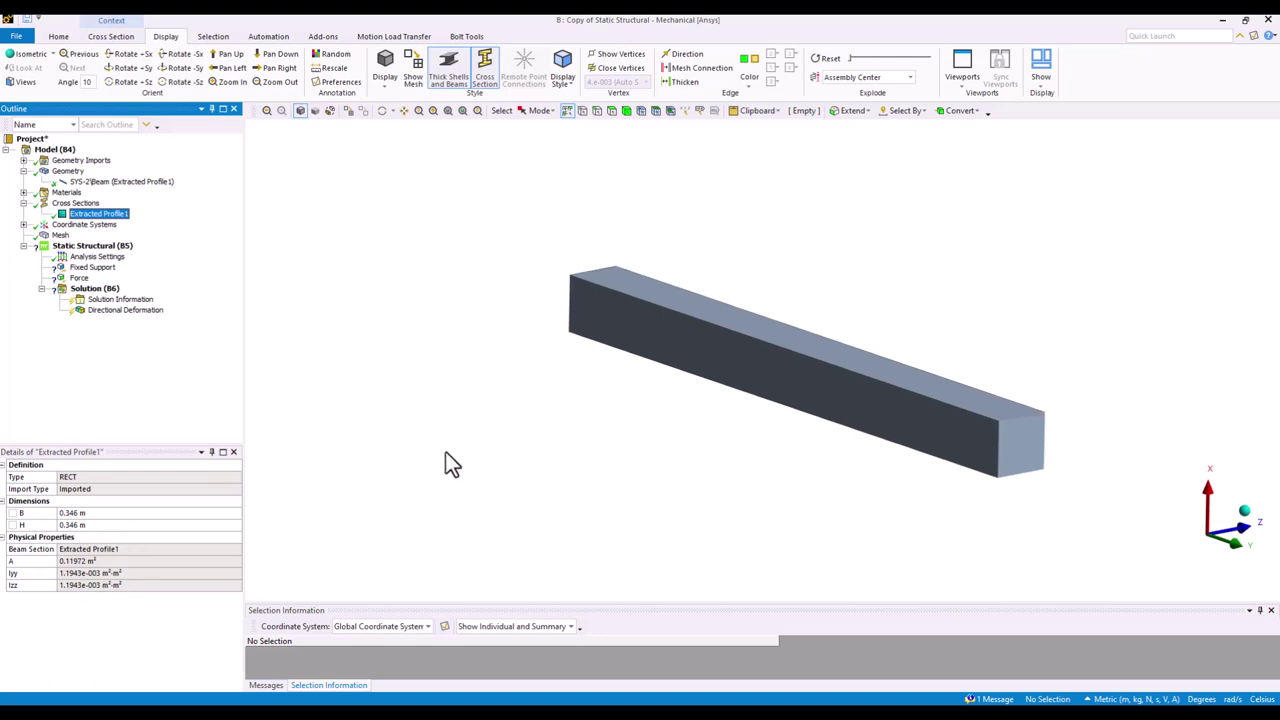
Display the beam as a plain line and scope the Fixed Support to its end vertex at Y = 0
left_click(88, 267)
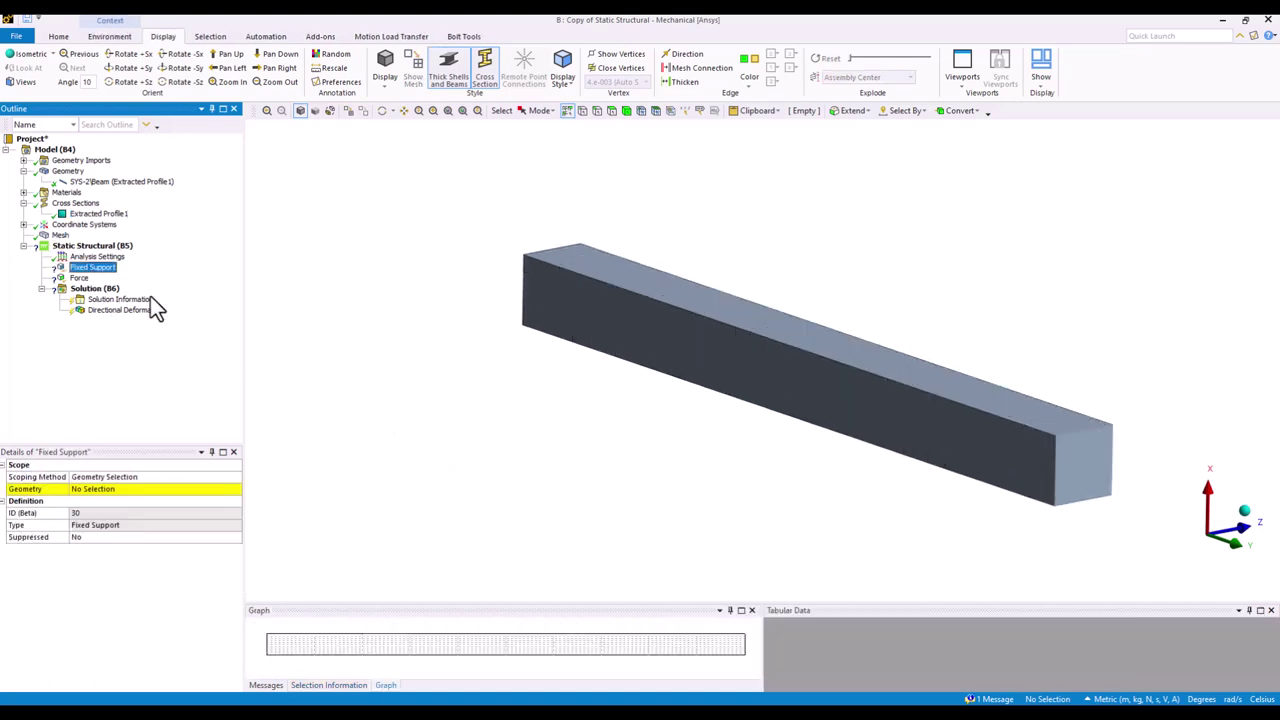
middle_click_drag(396, 386, 585, 390)
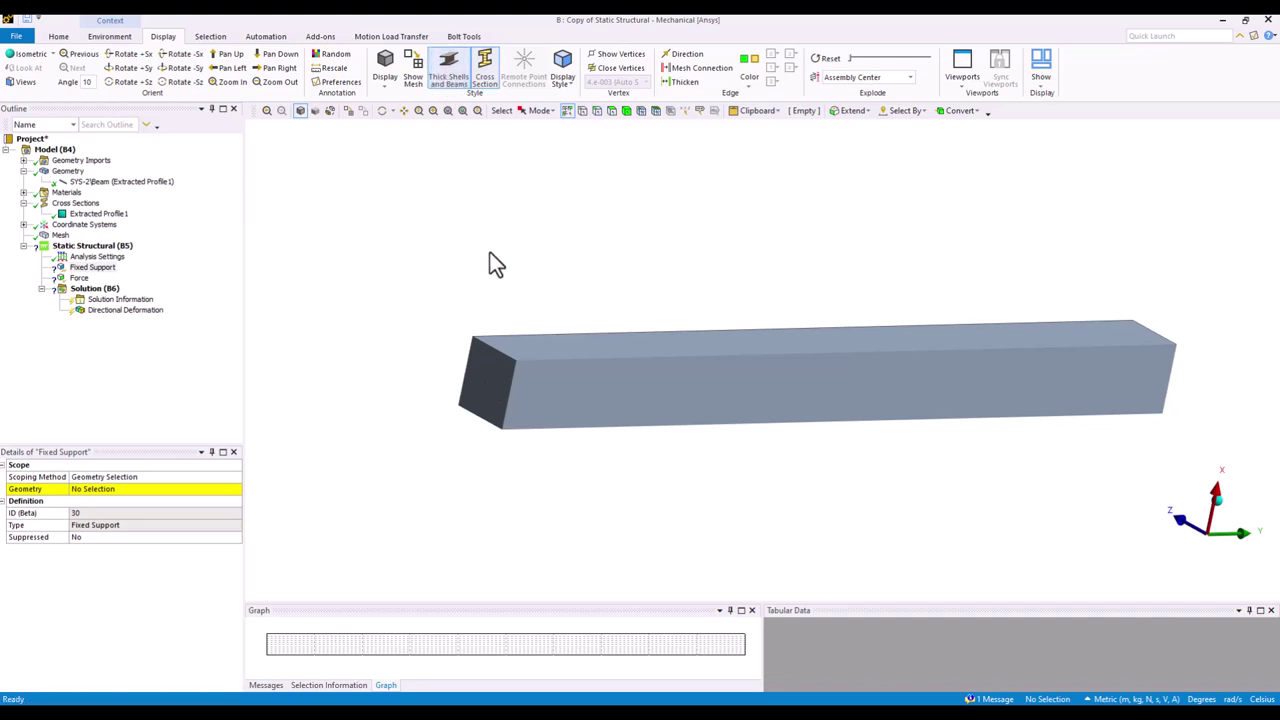
left_click(448, 80)
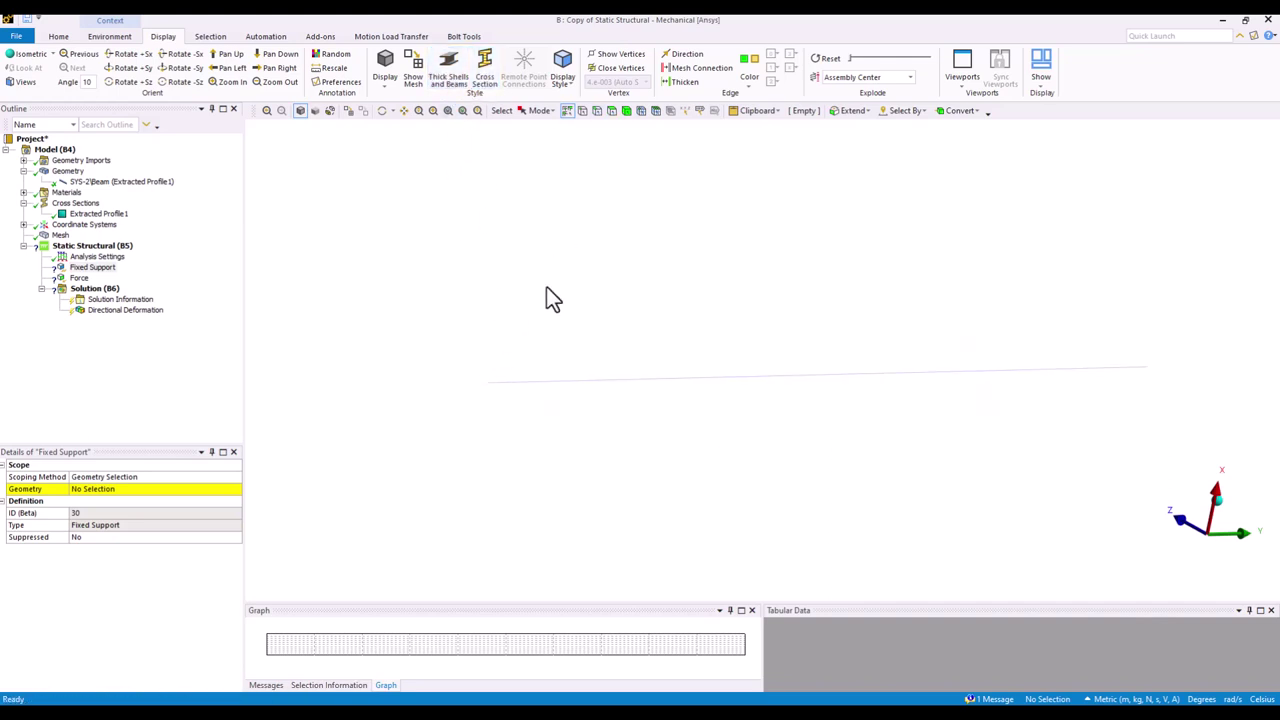
middle_click_drag(575, 297, 556, 305)
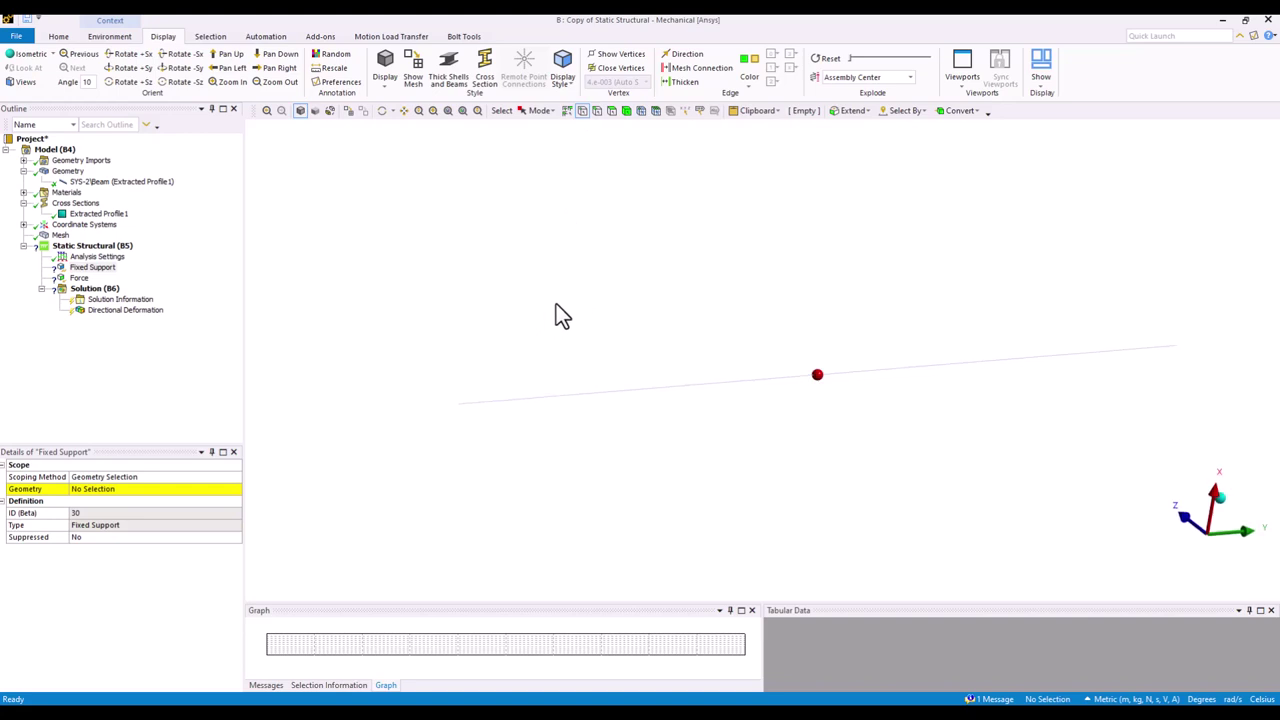
left_click(458, 405)
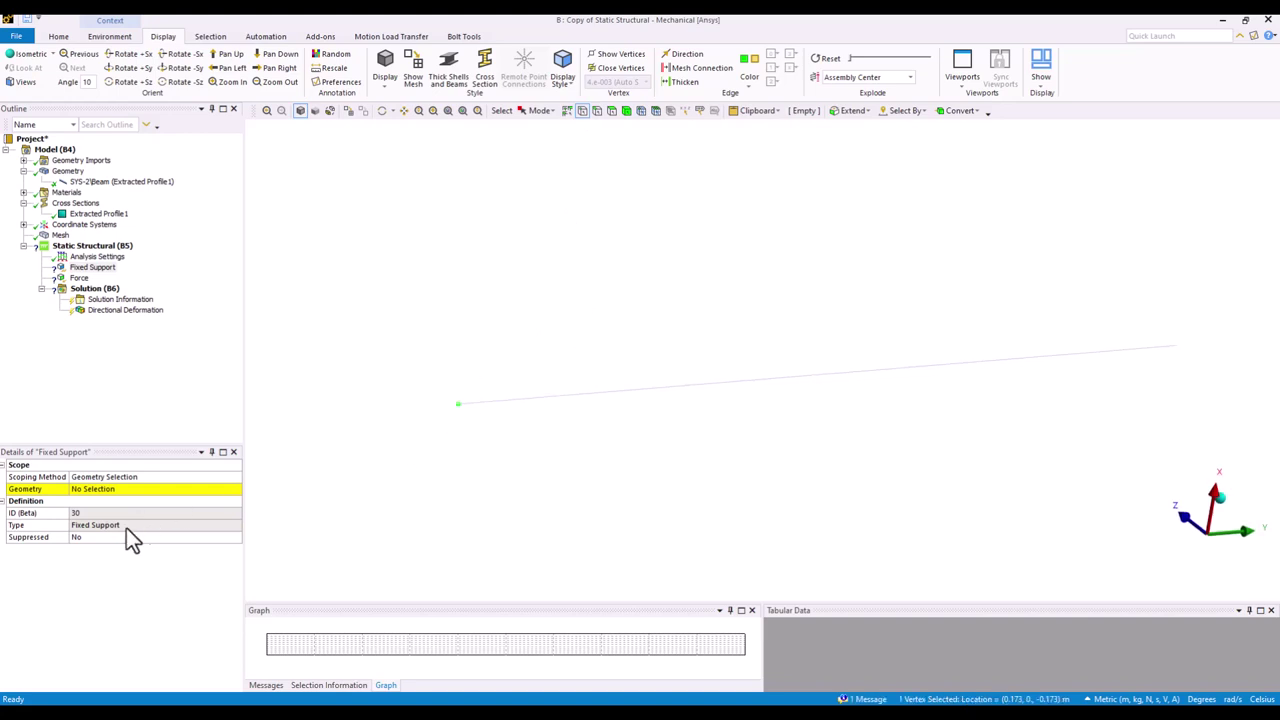
left_click(94, 489)
Scope the existing Force to the beam's free-end vertex, opposite the fixed support
middle_click_drag(811, 468, 560, 470)
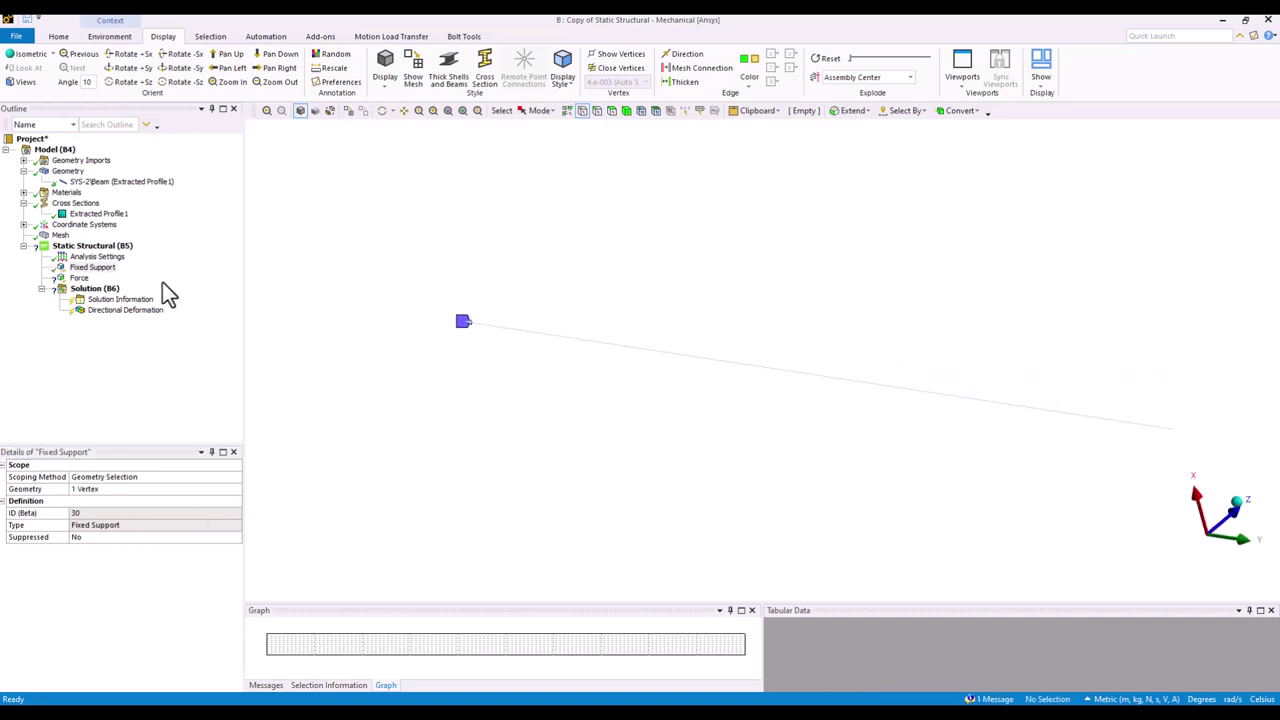
left_click(79, 277)
left_click(1176, 433)
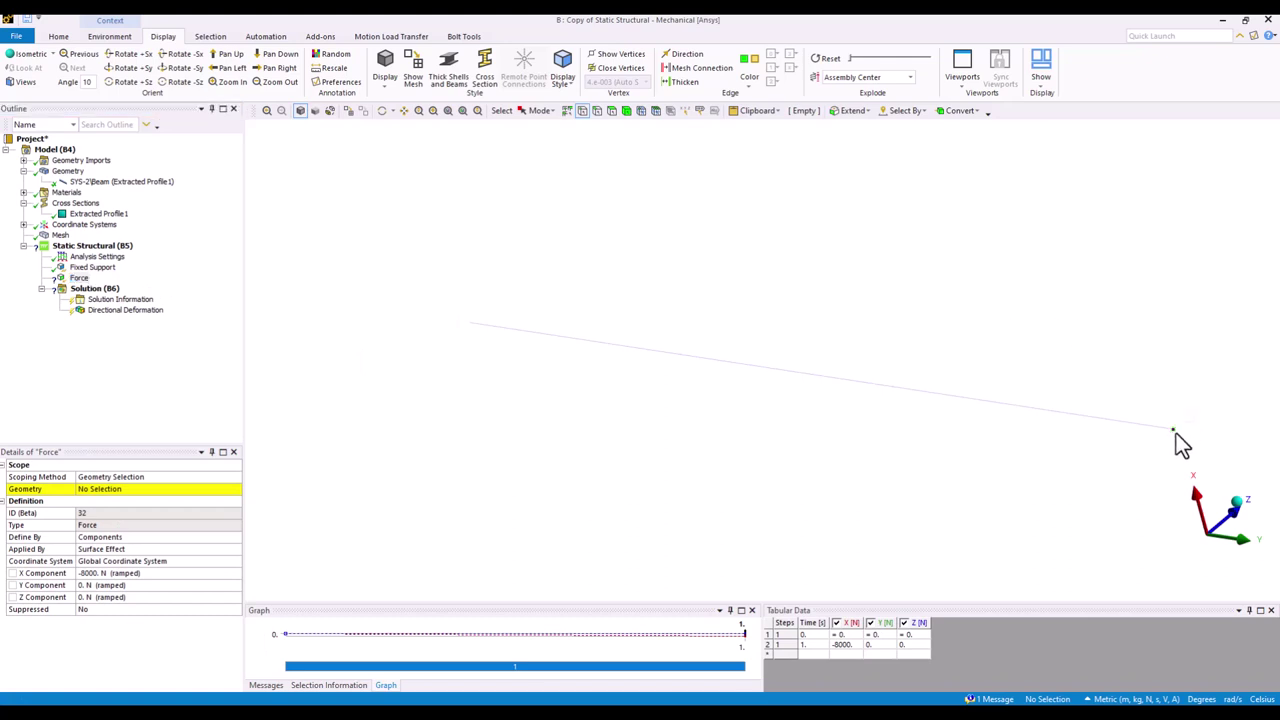
left_click(95, 489)
left_click(95, 489)
Solve the static structural analysis of the line body and display its directional deformation result
middle_click_drag(546, 504, 720, 410)
left_click(90, 247)
right_click(90, 252)
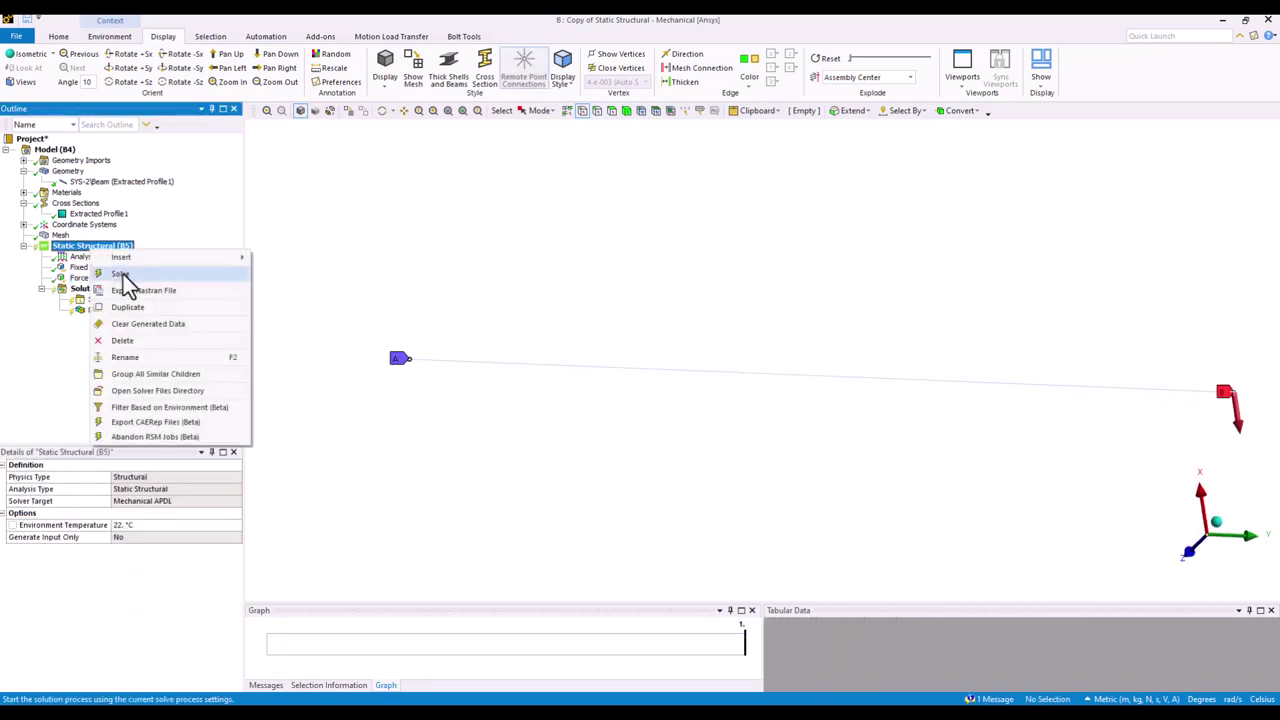
left_click(120, 276)
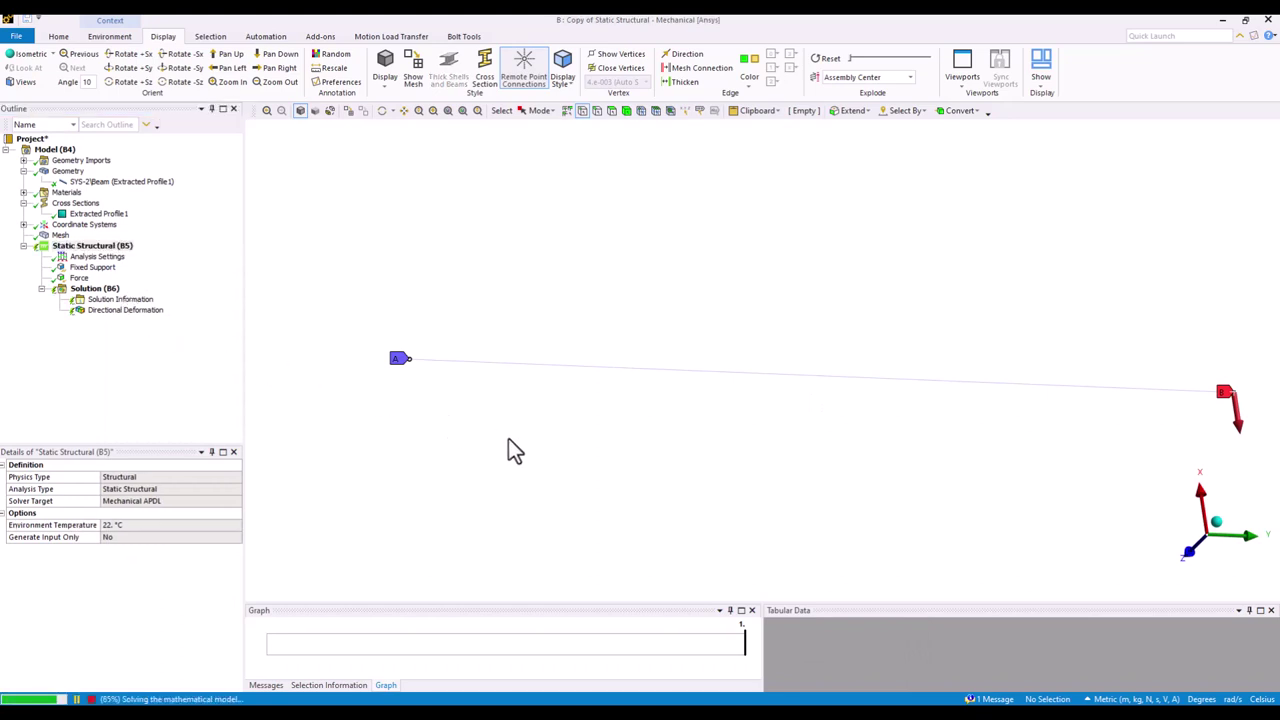
left_click(115, 312)
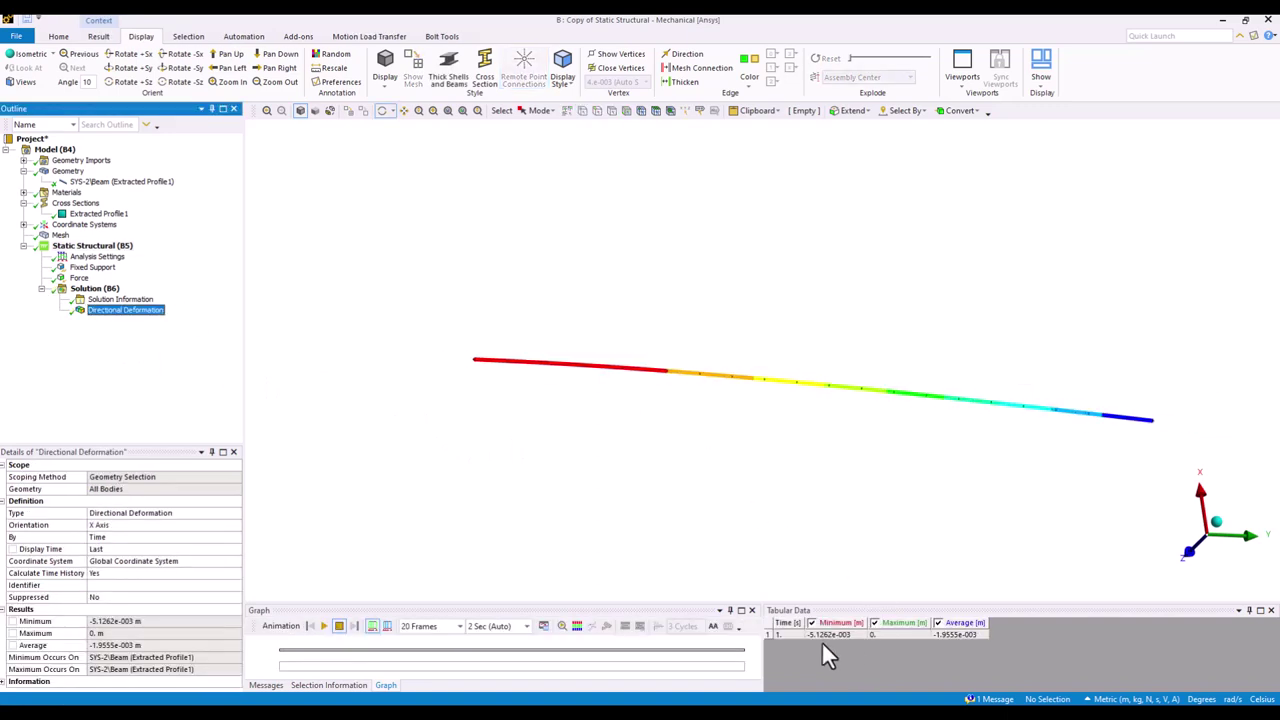
Switch the unit system to Metric (mm, kg, N, s, mV, mA) and back to Metric (m, kg, N, s, V, A)
left_click(58, 36)
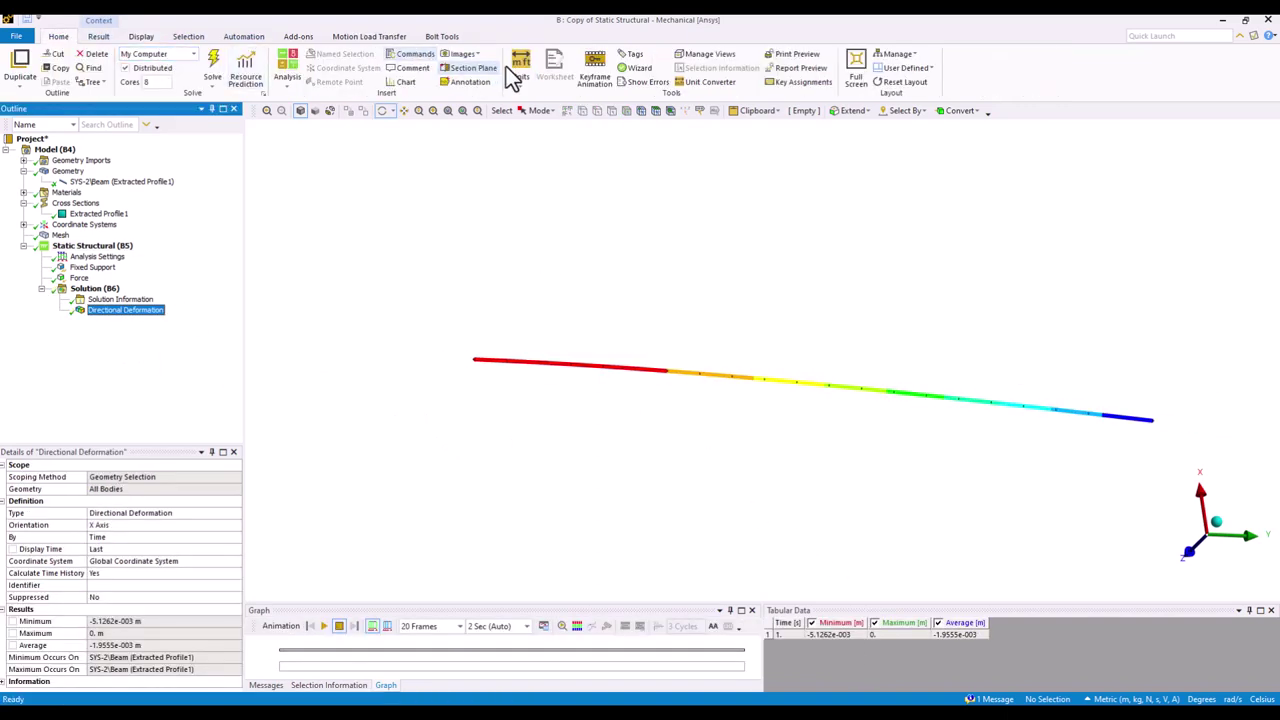
left_click(517, 72)
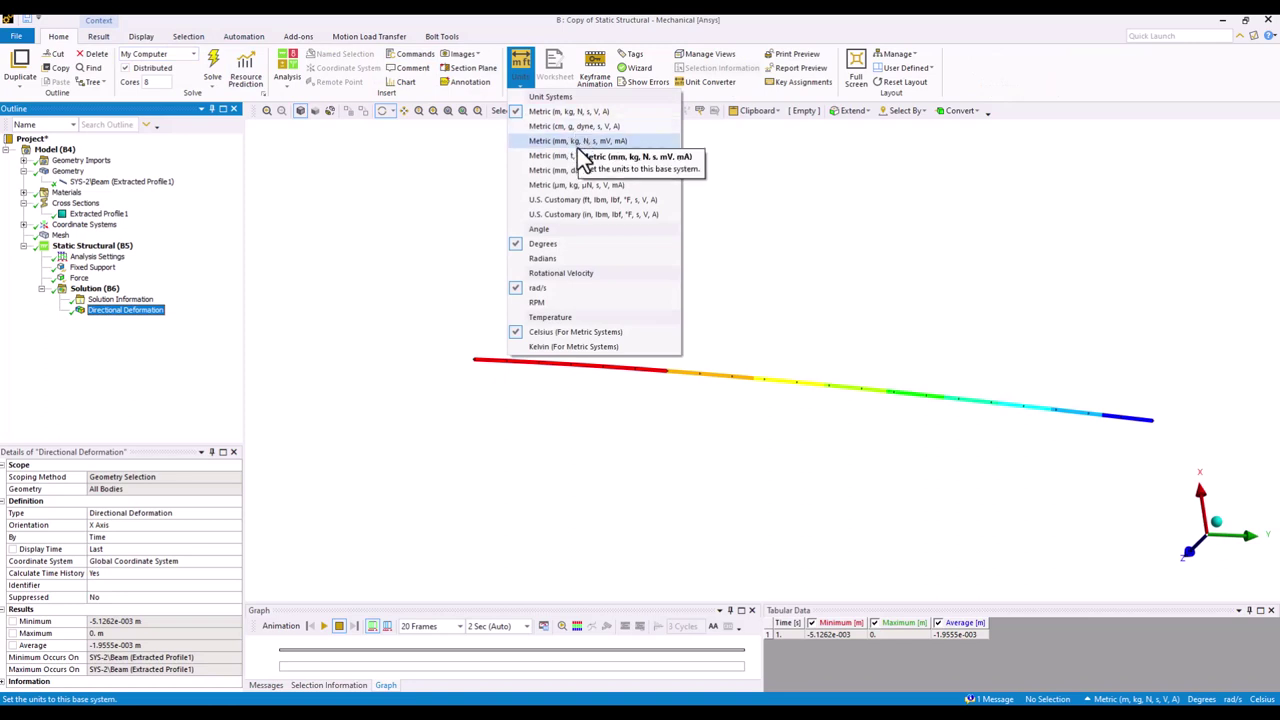
left_click(593, 146)
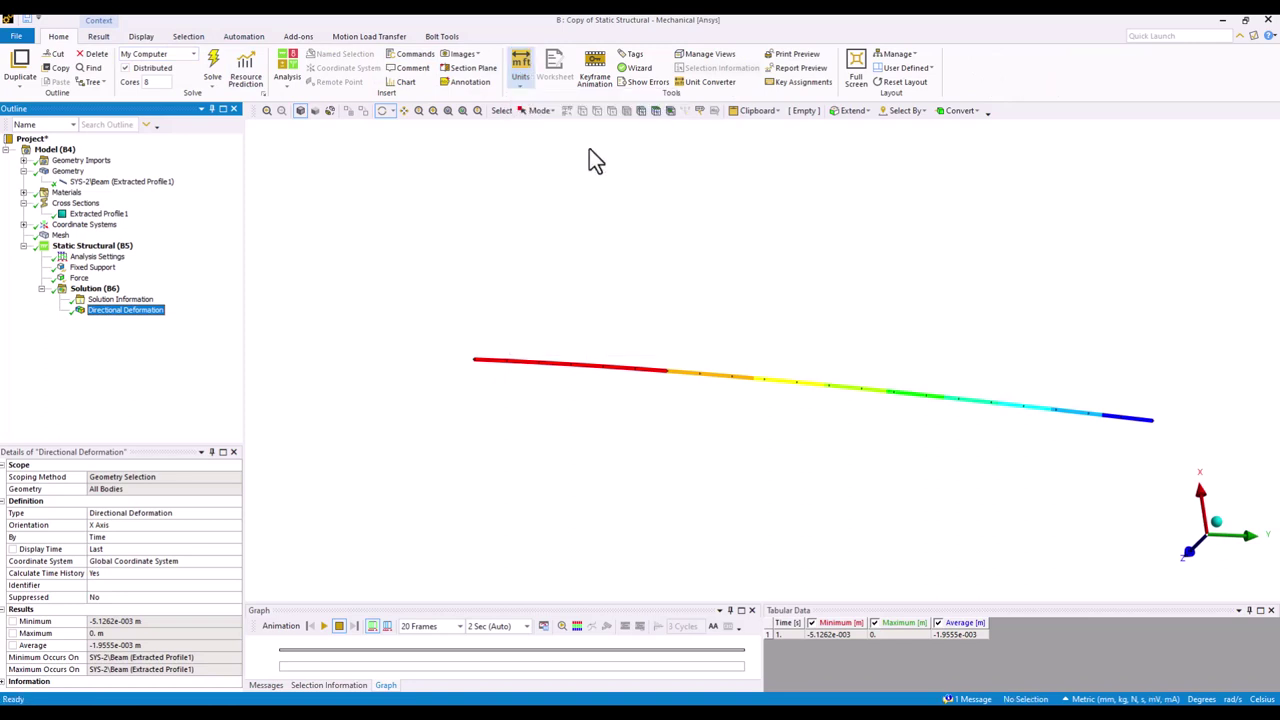
left_click(532, 80)
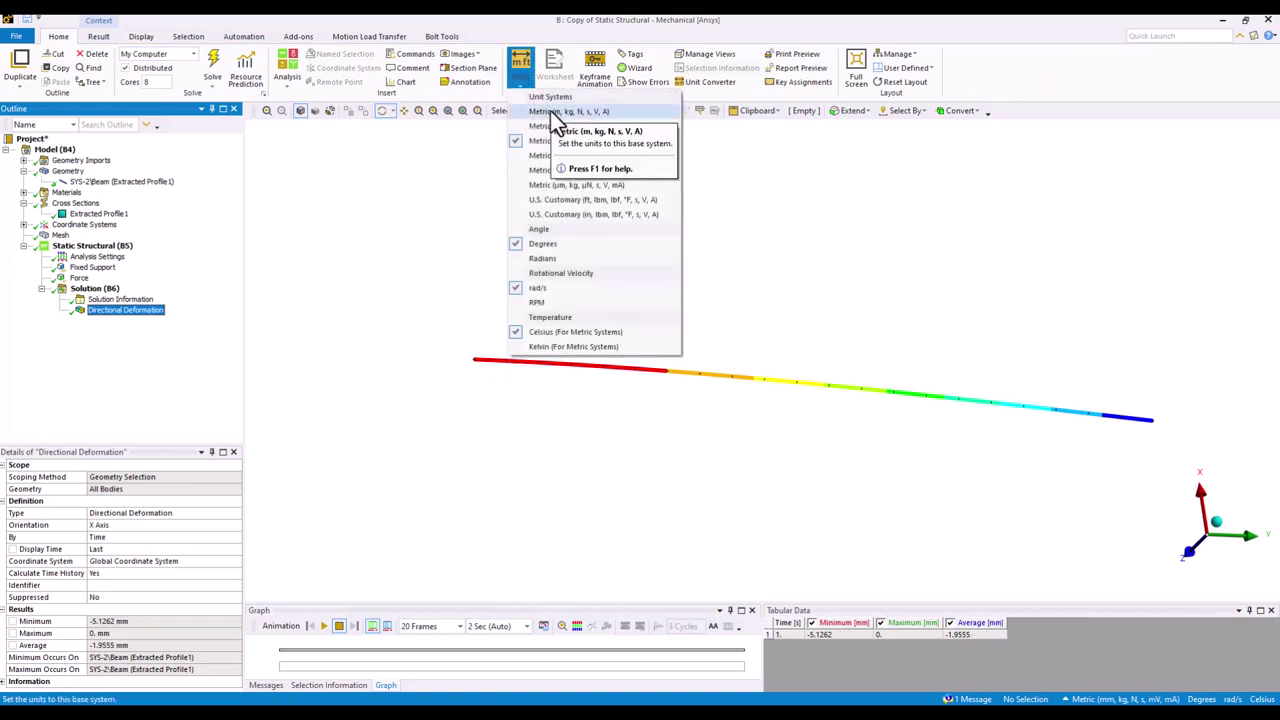
left_click(550, 110)
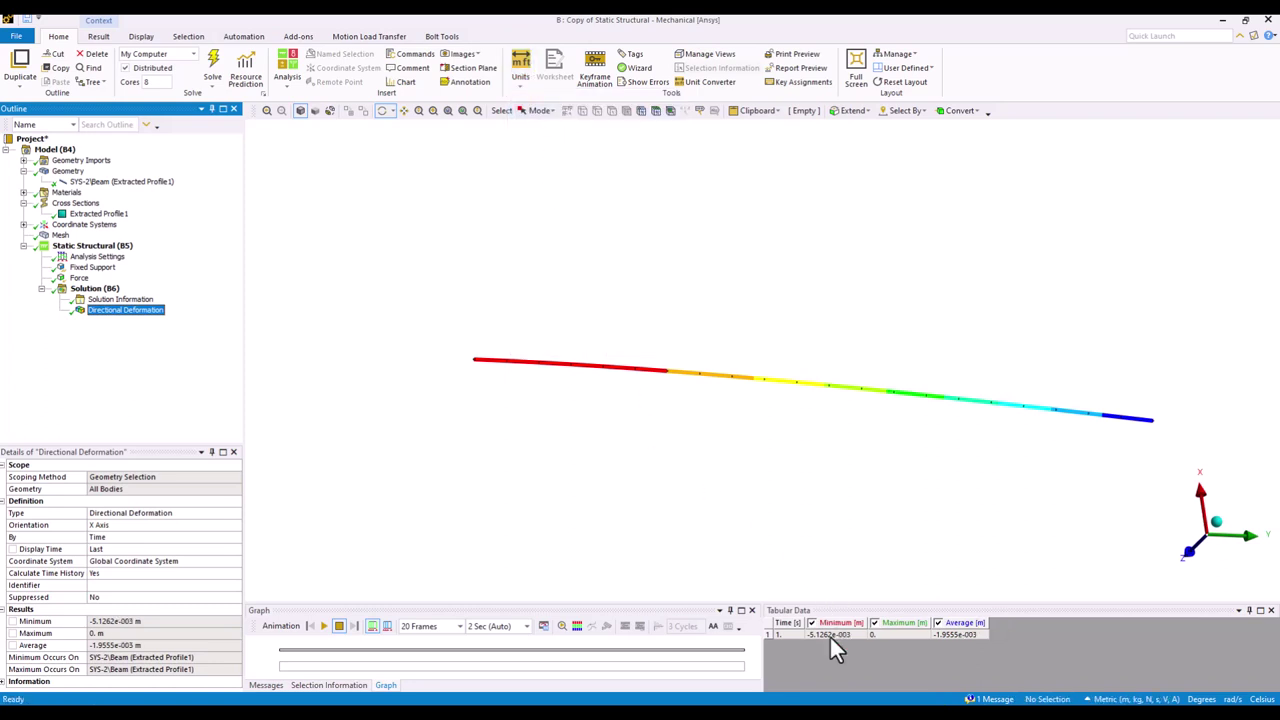
Show the ruler and the legend in the graphics view of the deformation result
left_click(143, 36)
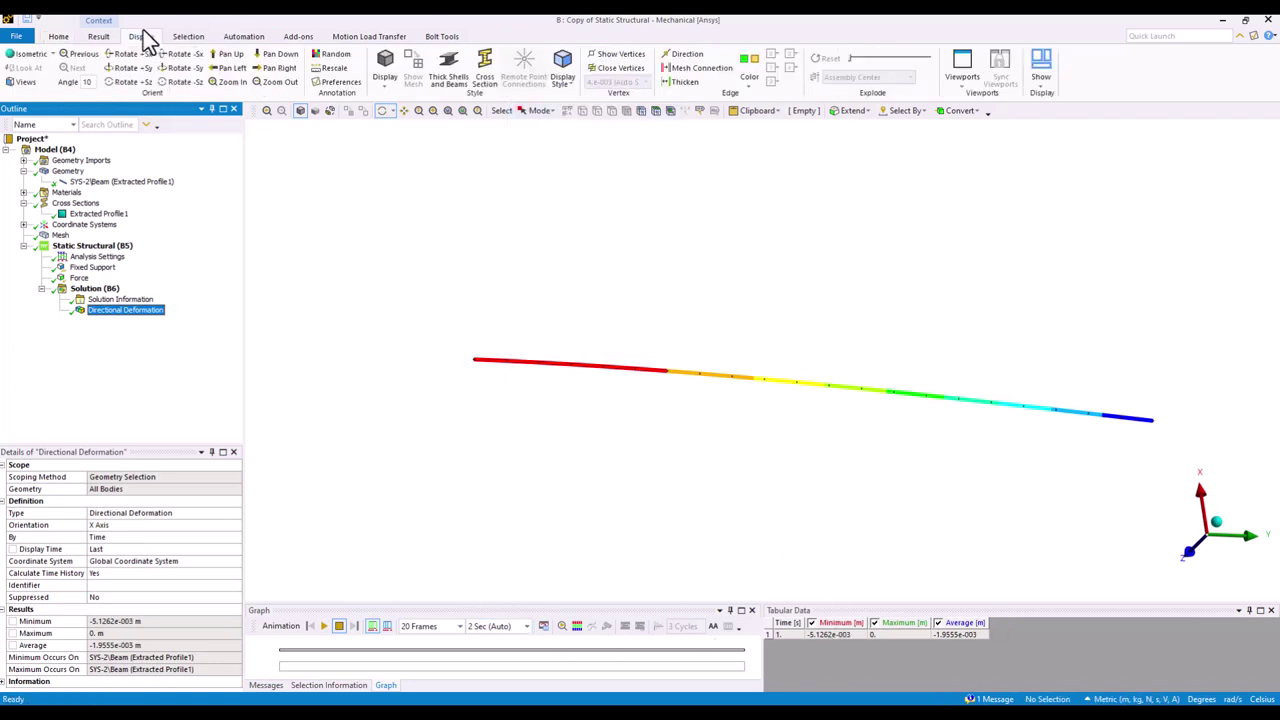
left_click(1042, 80)
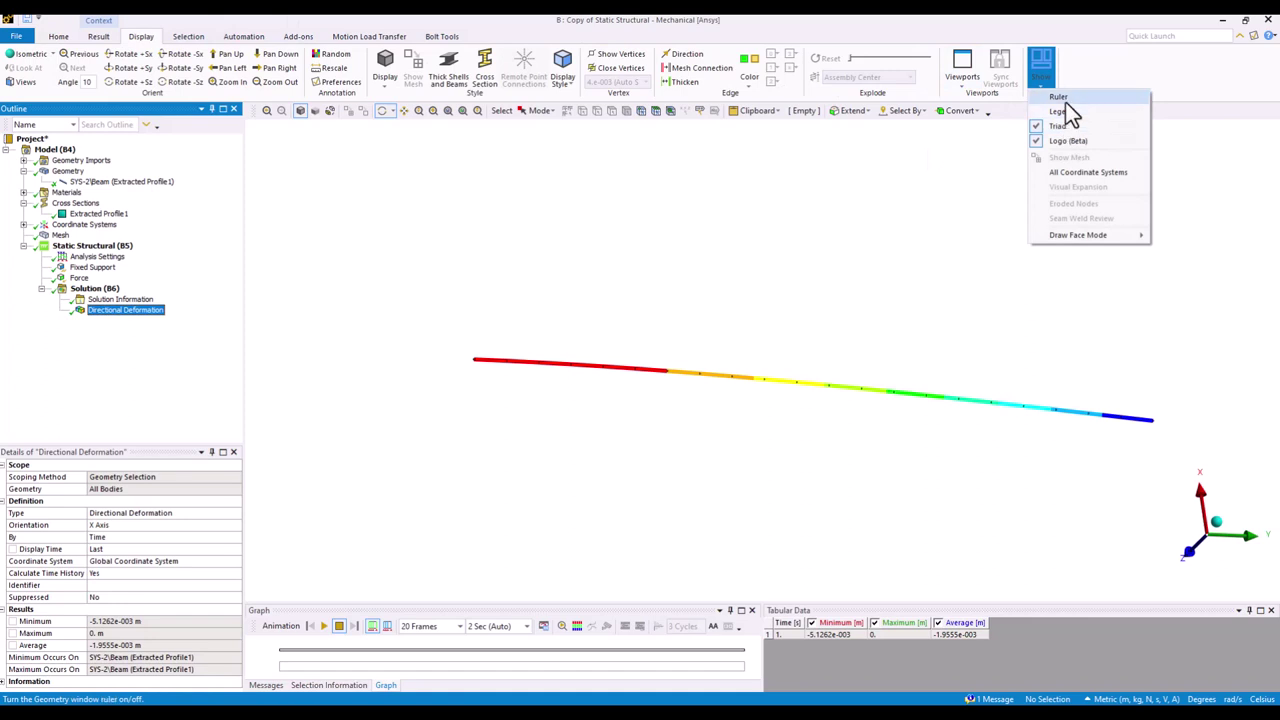
left_click(1058, 97)
left_click(1042, 80)
left_click(1058, 111)
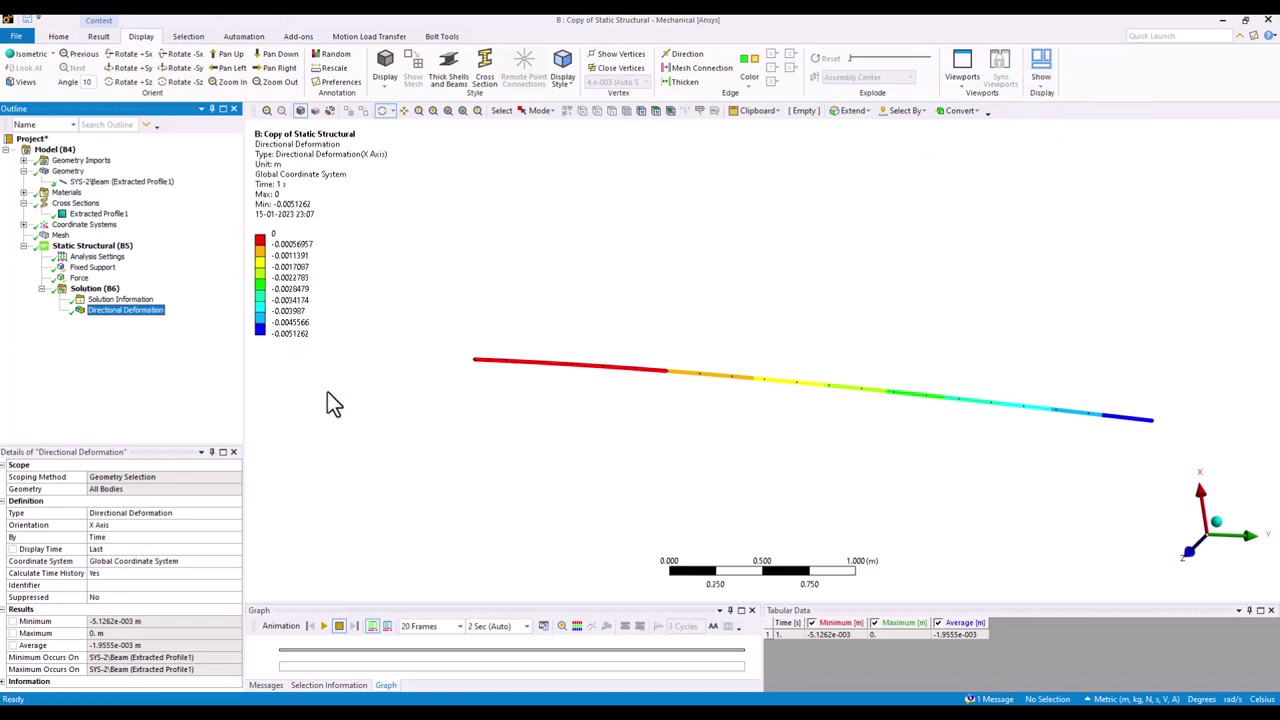
Compare the beam's directional deformation with the theoretical end deflection in the OneNote notes, and inspect the deformed line
key("alt+Tab")
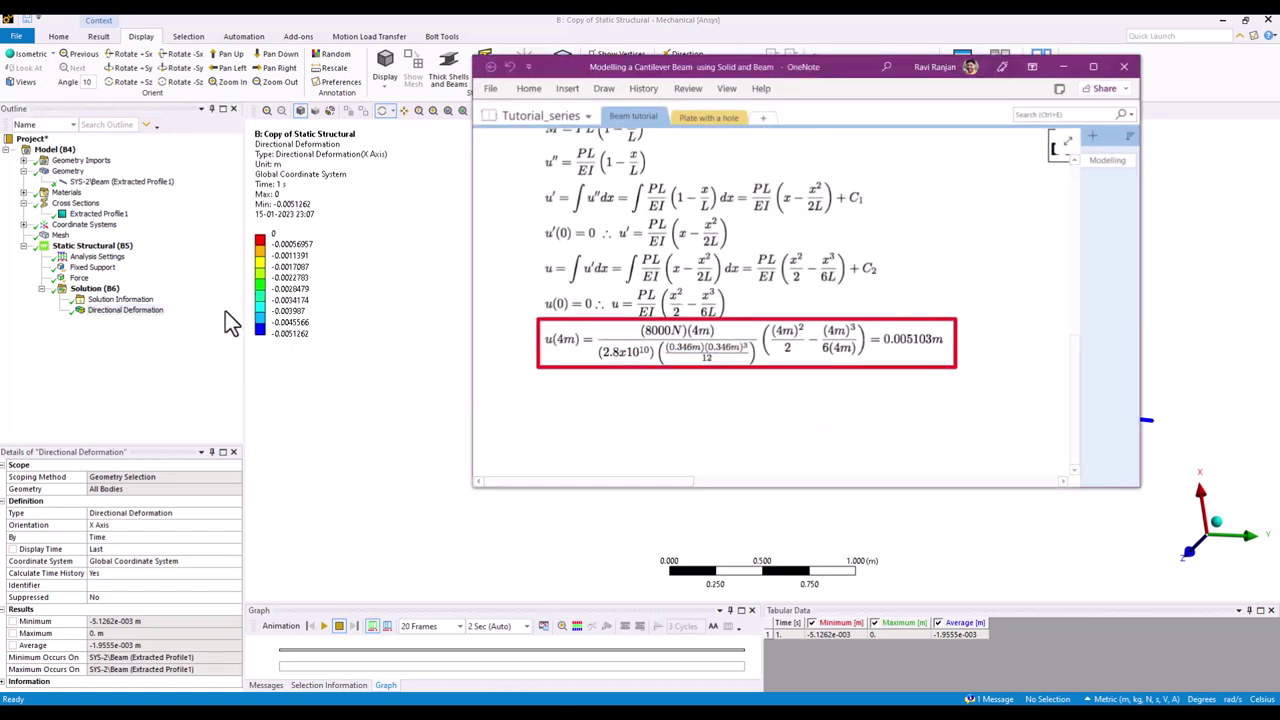
left_click(1063, 66)
middle_click_drag(614, 329, 795, 372)
right_click(800, 378)
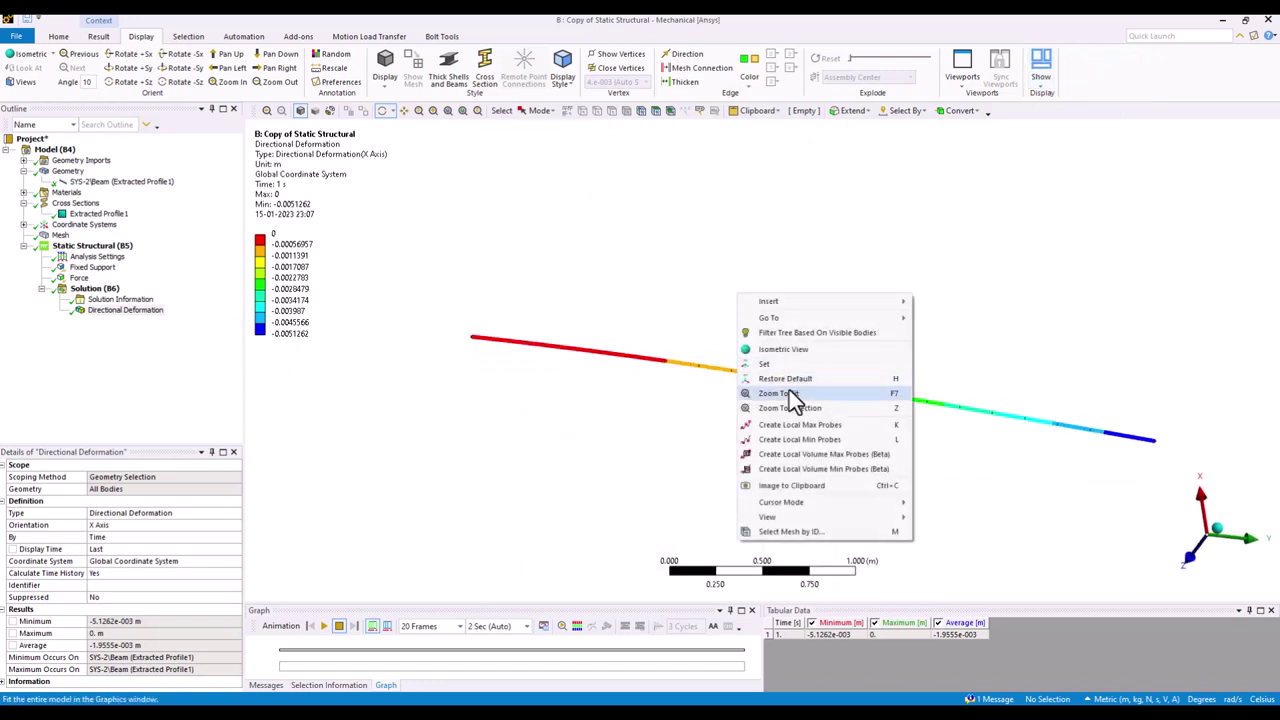
left_click(789, 392)
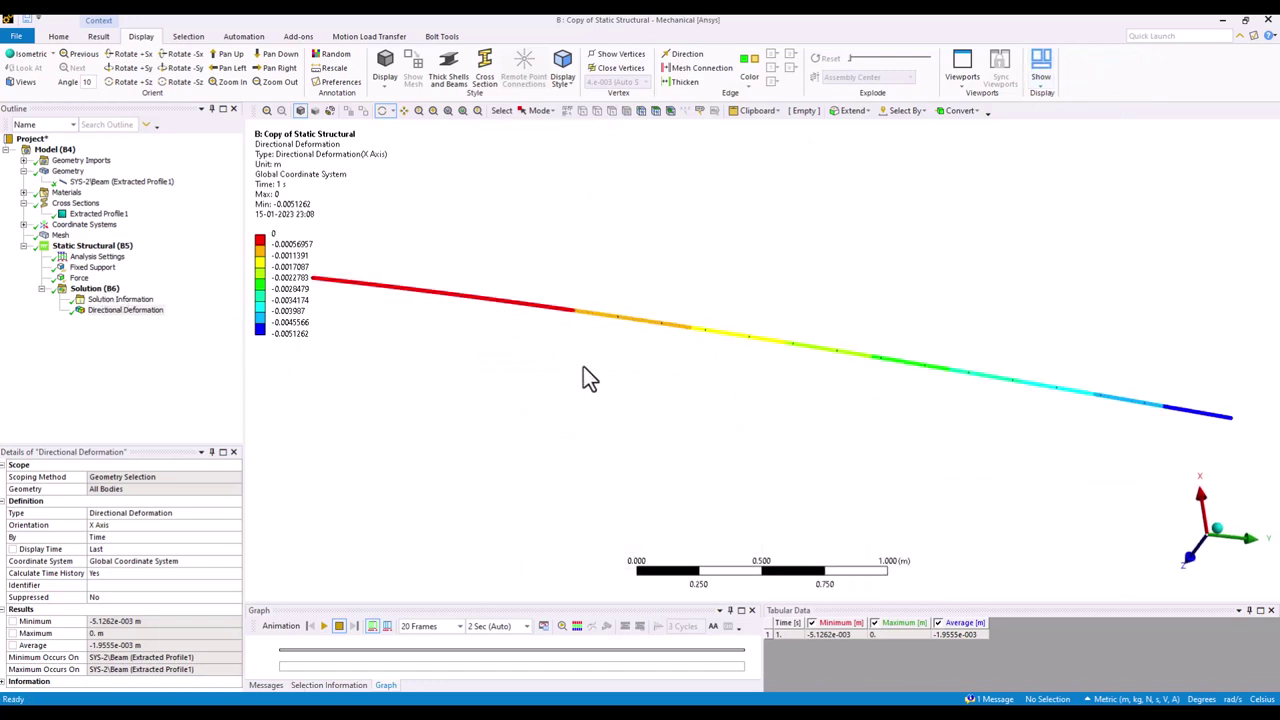
middle_click_drag(583, 366, 857, 397)
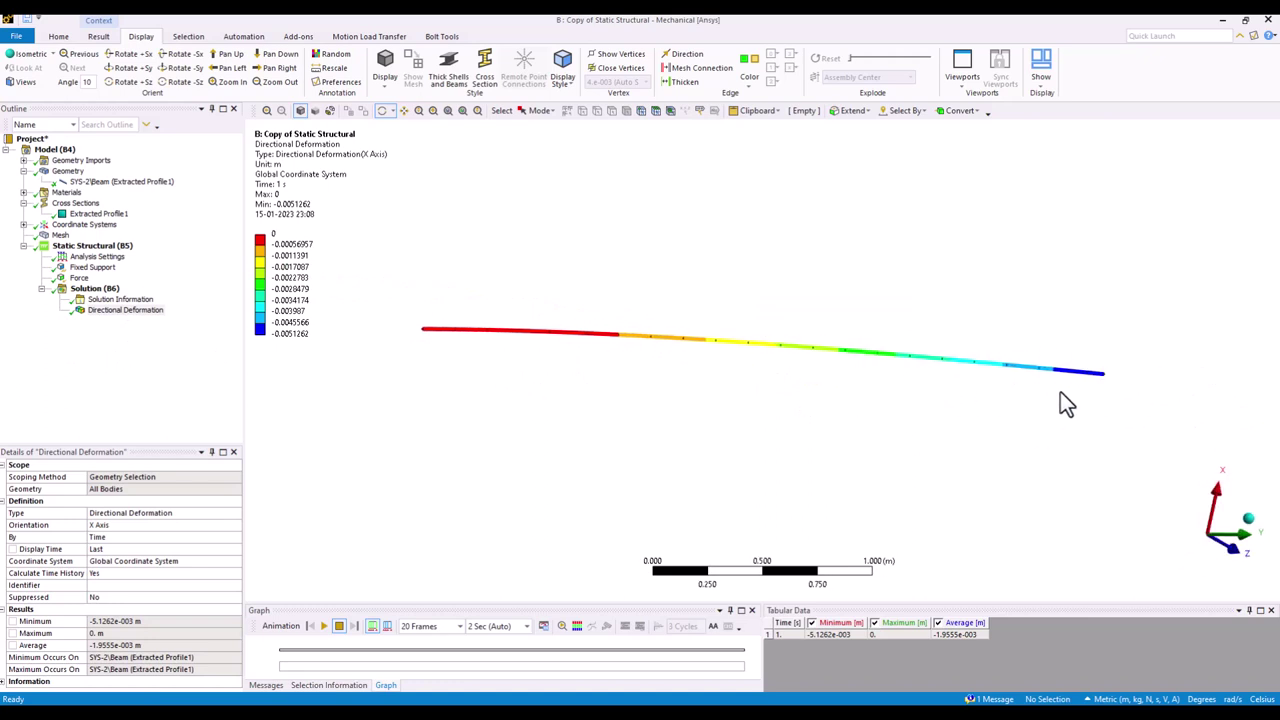
Set the solution's Beam Section Results option to Yes
left_click(100, 289)
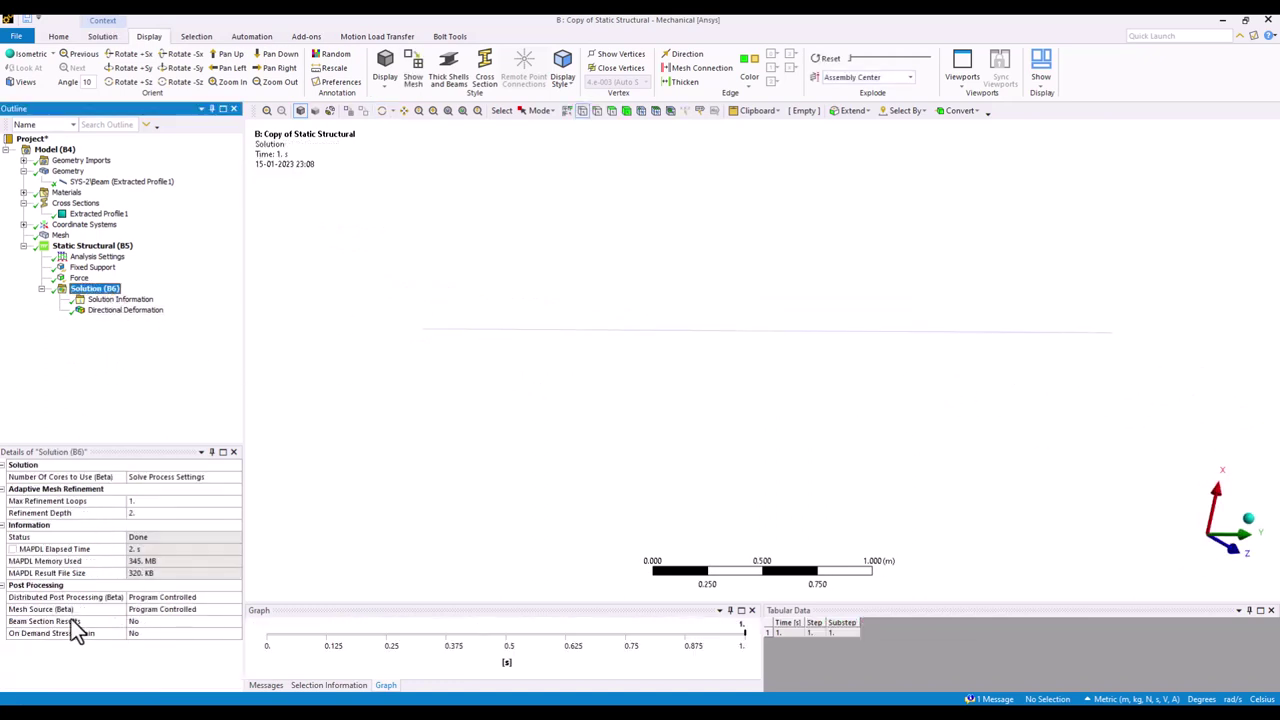
left_click(148, 624)
left_click(235, 622)
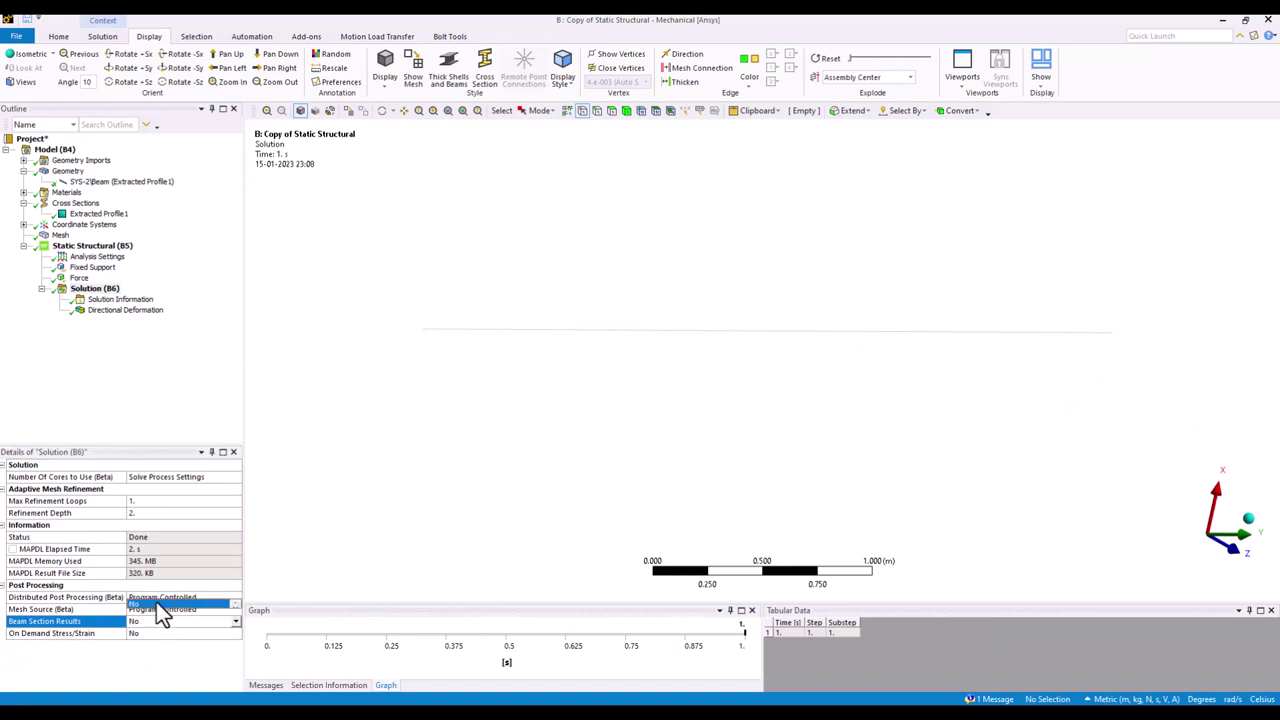
scroll(163, 605, "up", 1)
left_click(160, 605)
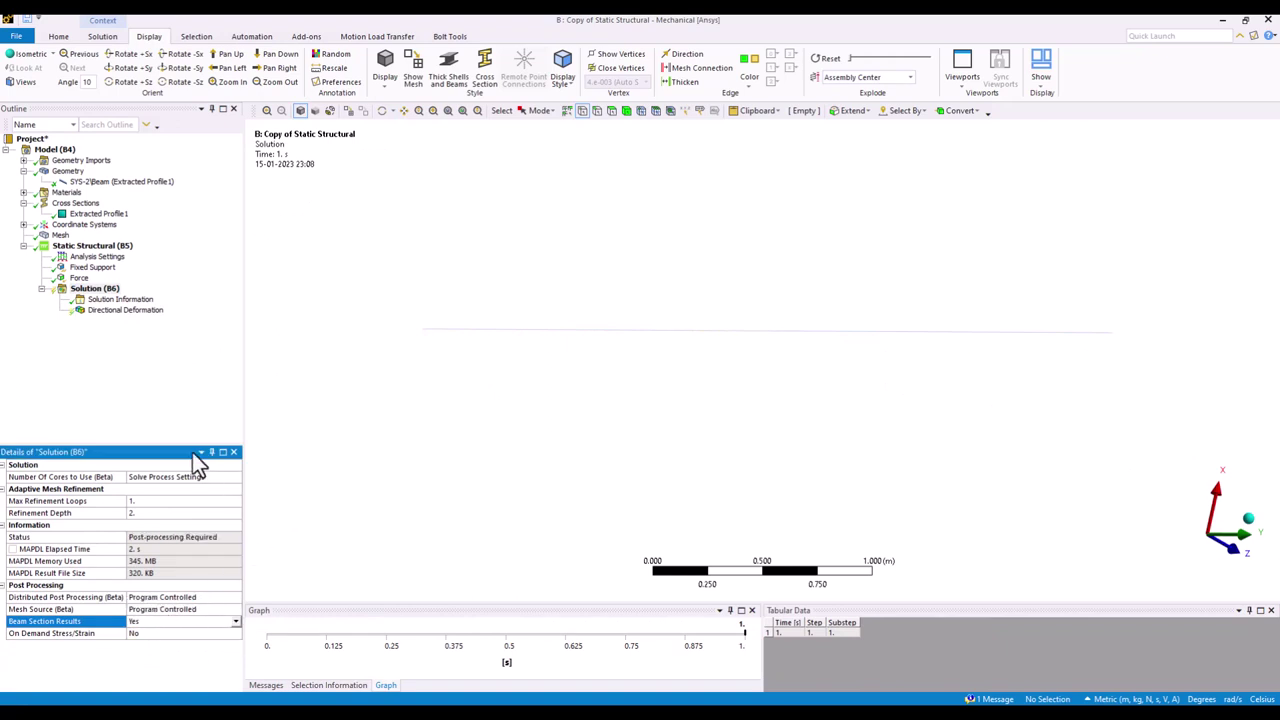
Re-evaluate the results and inspect the directional deformation on the beam's full cross-section
right_click(112, 318)
left_click(162, 354)
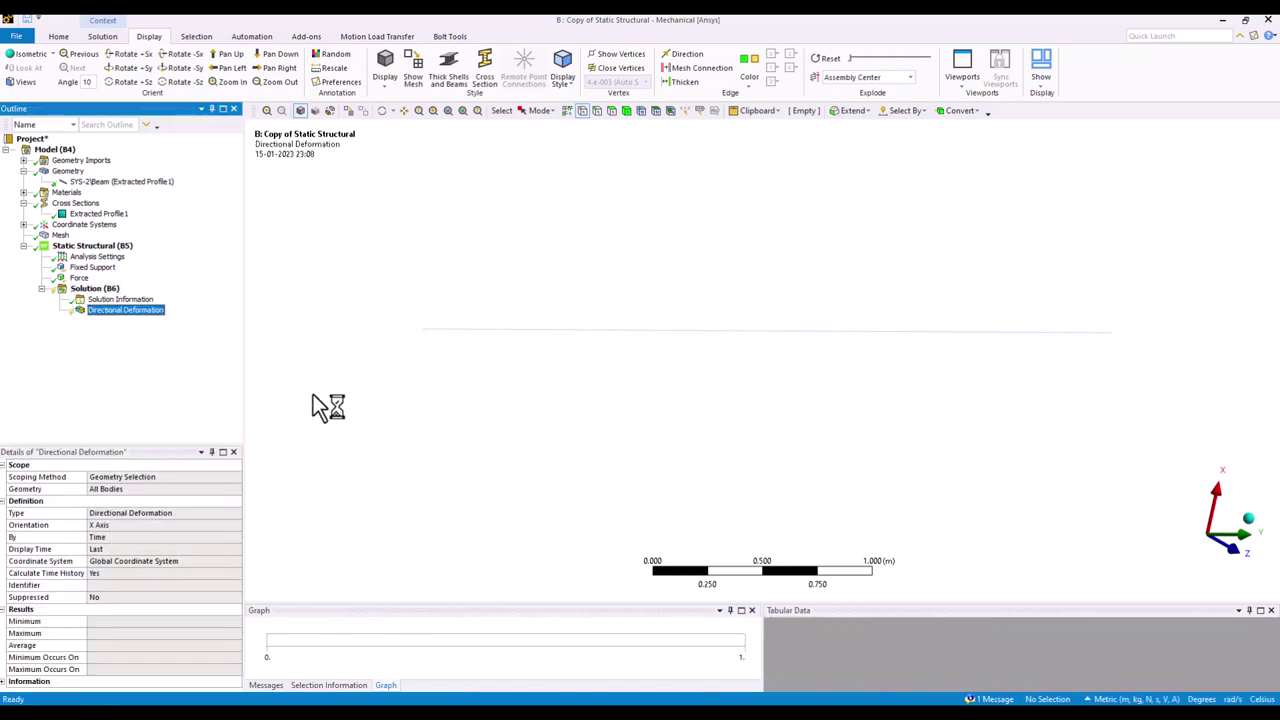
middle_click_drag(744, 452, 654, 437)
scroll(634, 420, "up", 2)
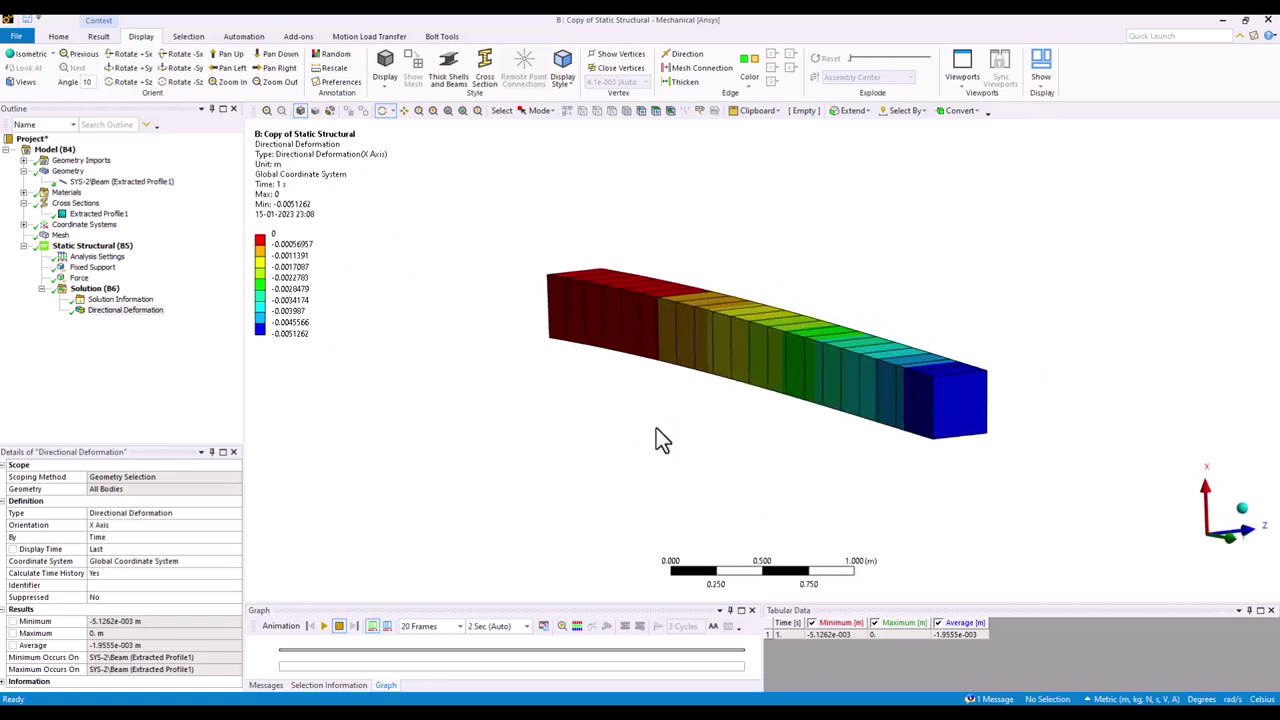
scroll(654, 437, "up", 1)
Add a Beam Tool for all line bodies to the solution and evaluate all of its results
left_click(90, 290)
right_click(92, 290)
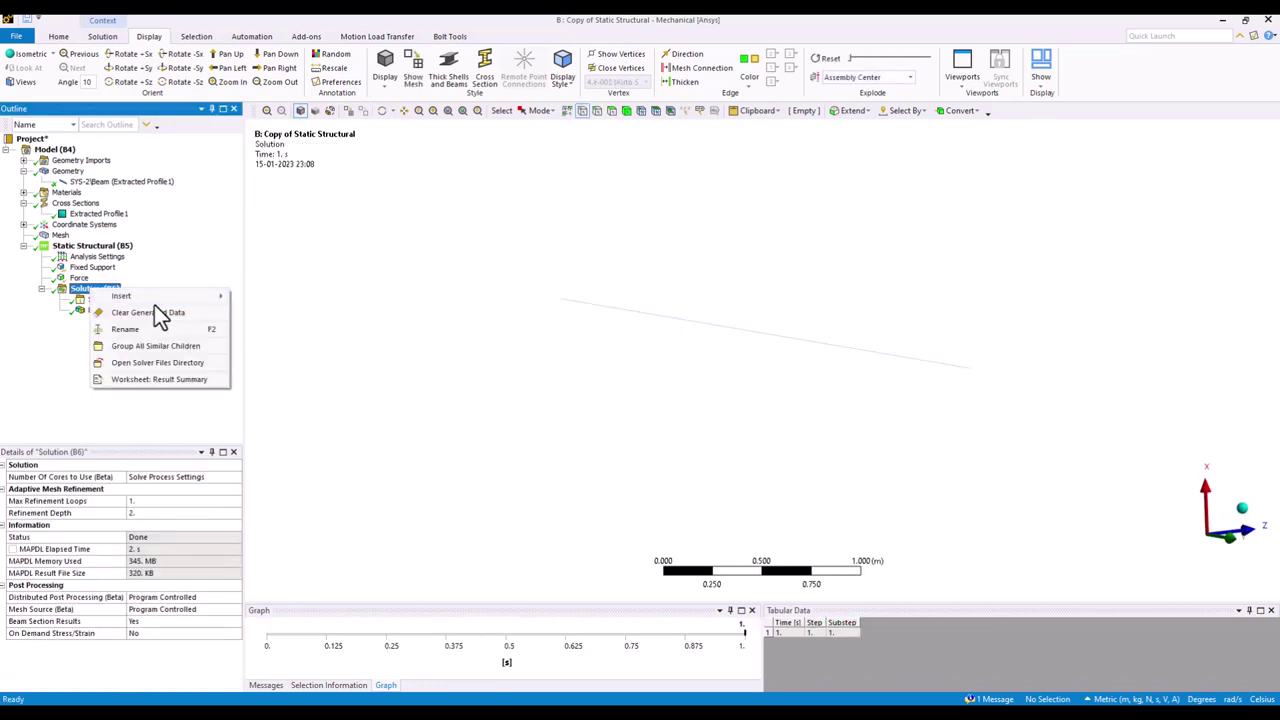
mouse_move(159, 301)
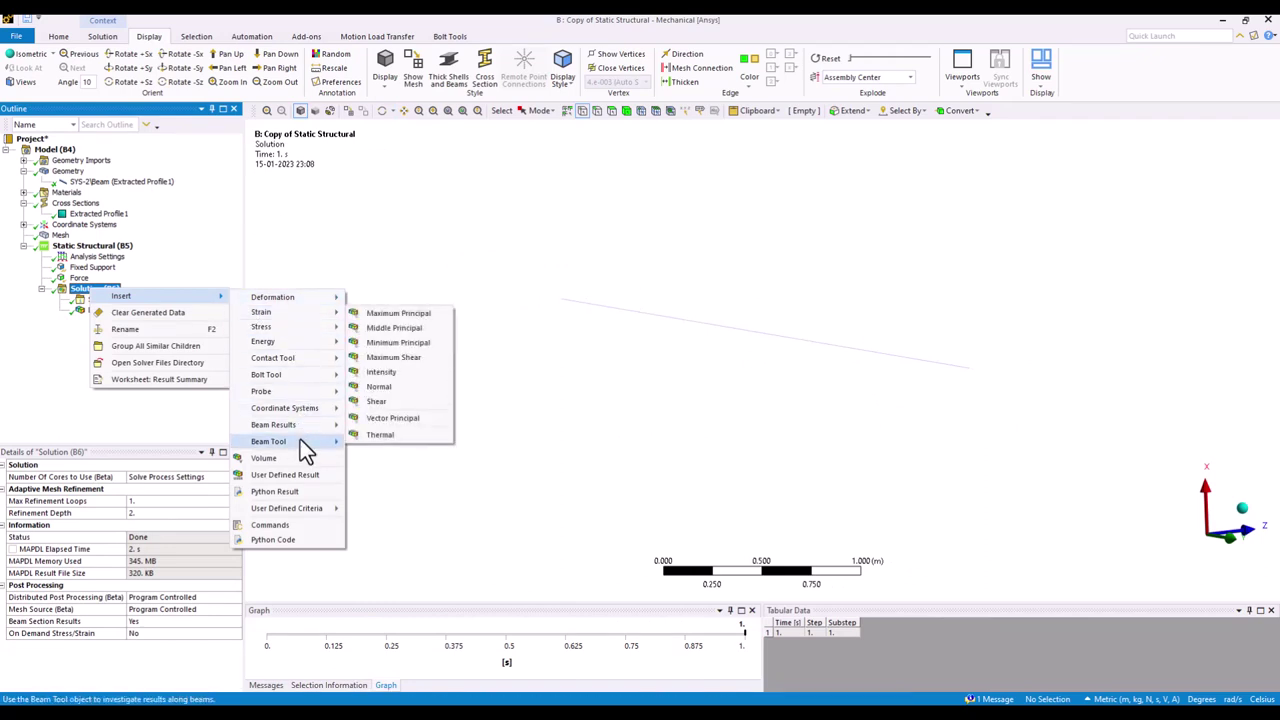
left_click(365, 455)
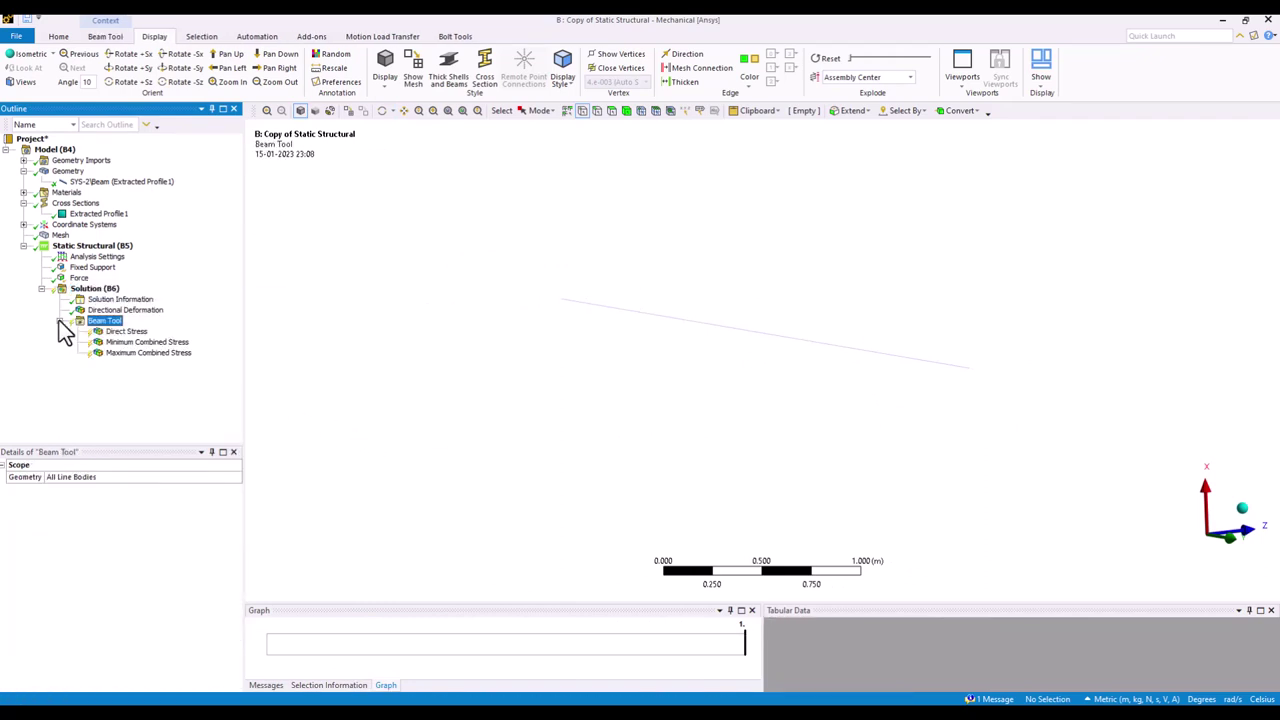
right_click(104, 321)
mouse_move(160, 326)
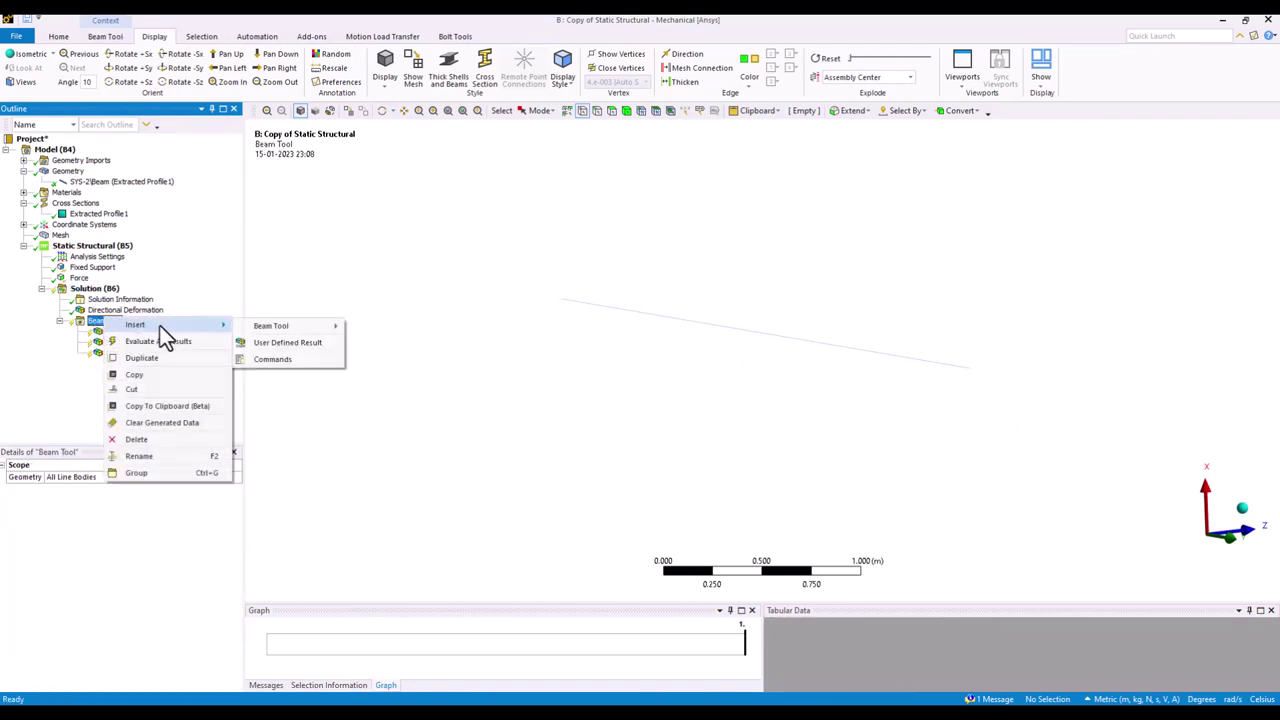
mouse_move(306, 328)
mouse_move(388, 331)
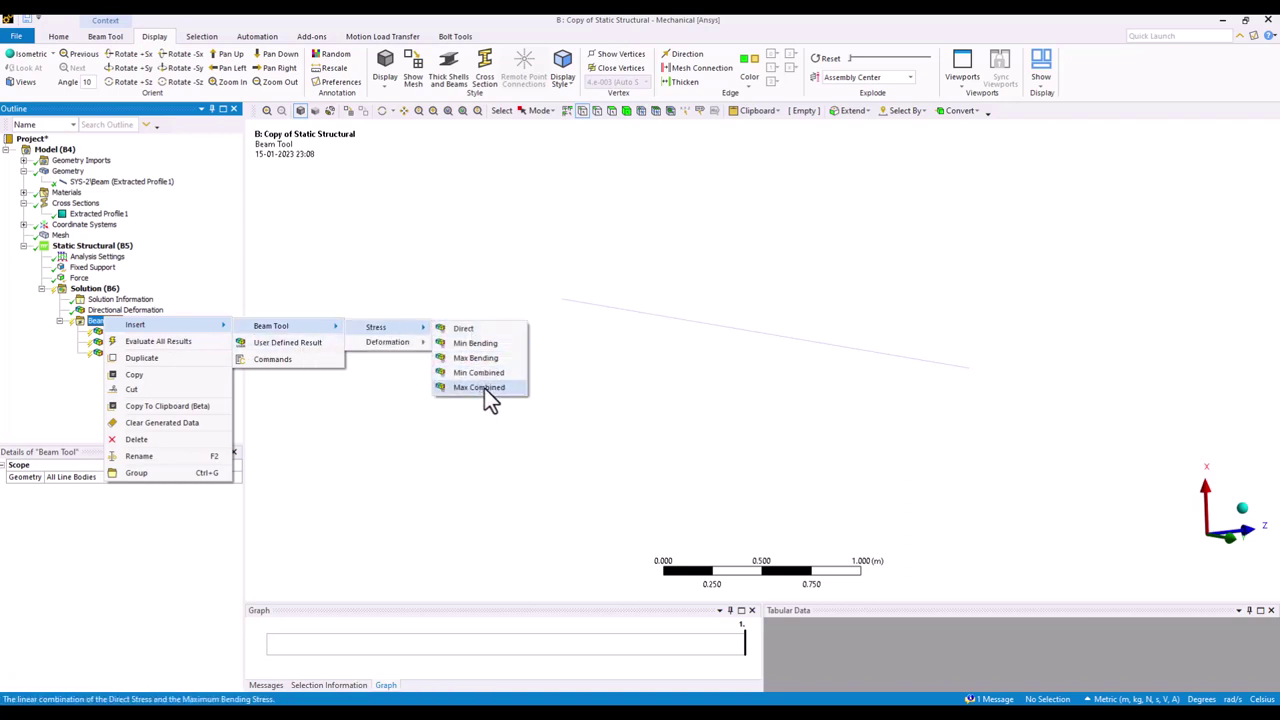
left_click(156, 343)
Review the Beam Tool's direct, minimum combined and maximum combined stress contours
left_click(127, 332)
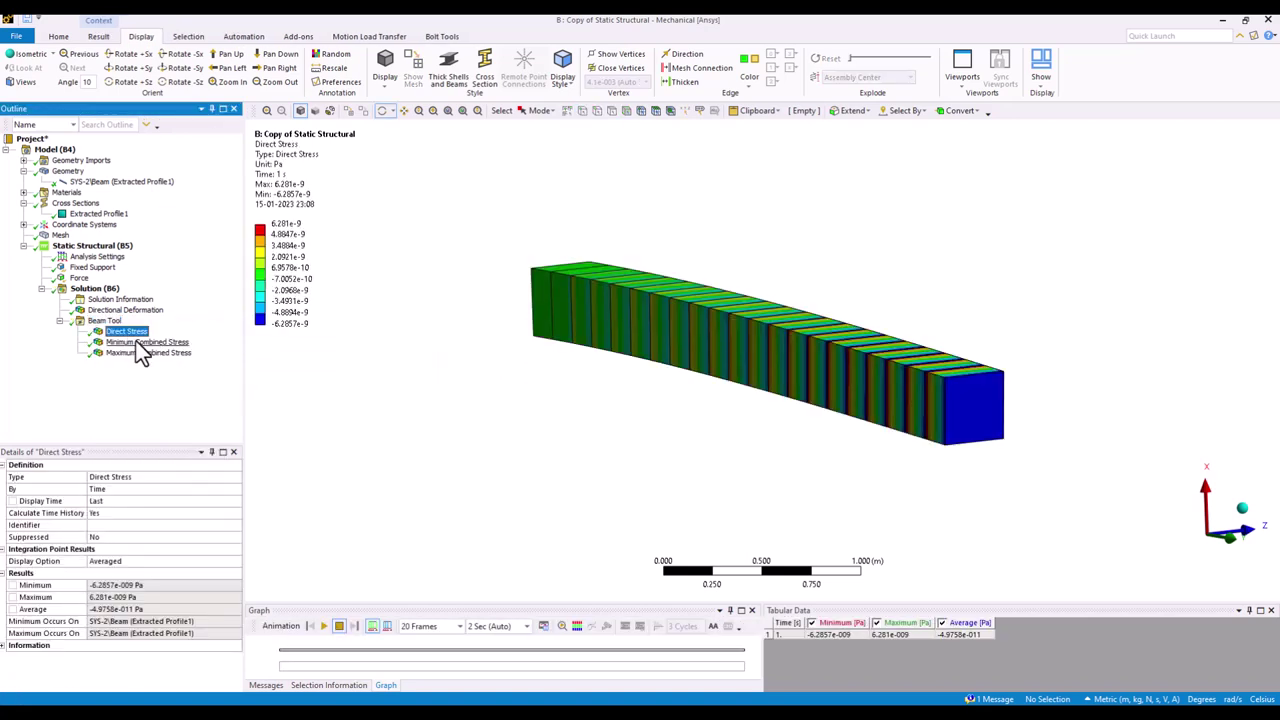
left_click(136, 342)
left_click(140, 353)
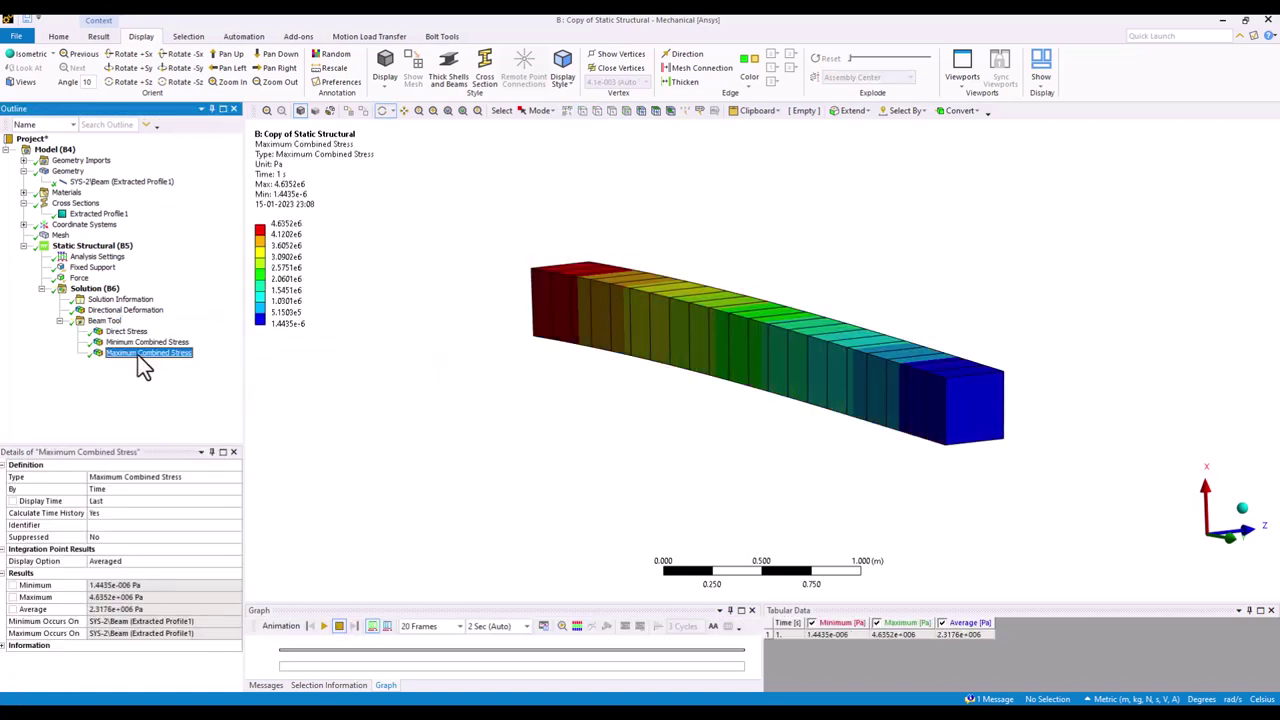
Insert a Total Shear-Moment Diagram beam result under the static structural solution
right_click(95, 288)
mouse_move(150, 296)
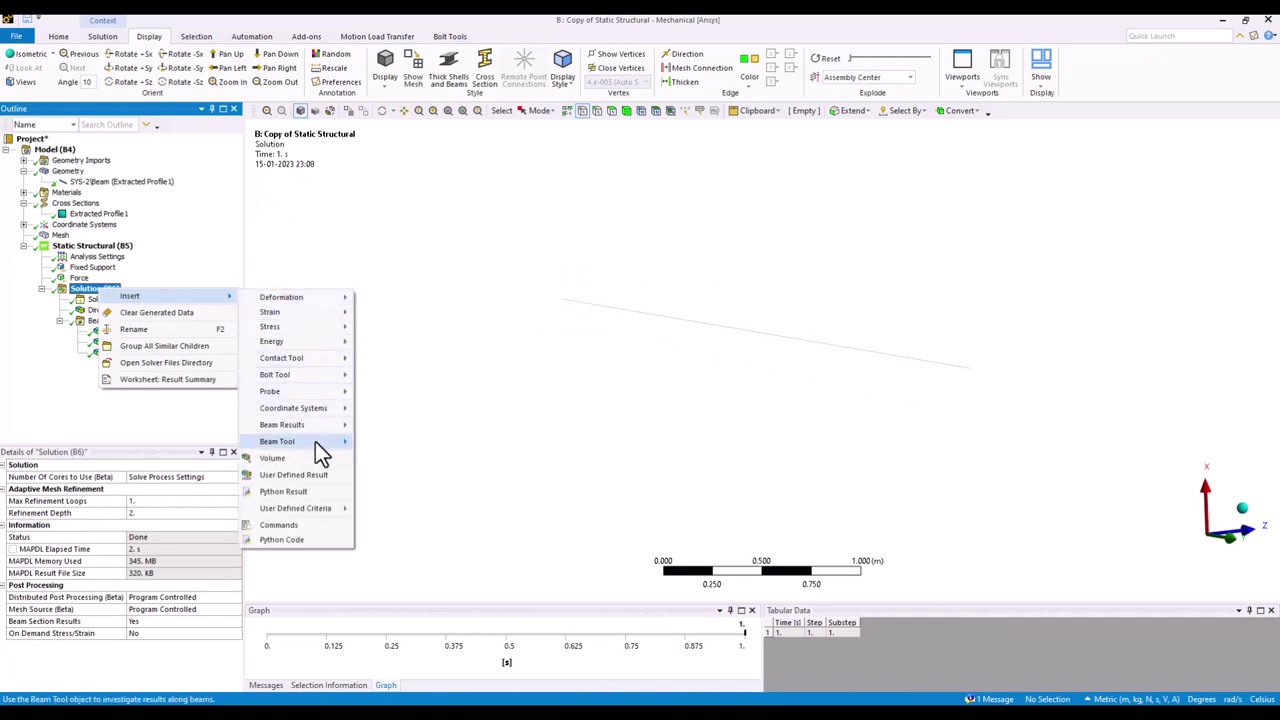
mouse_move(325, 428)
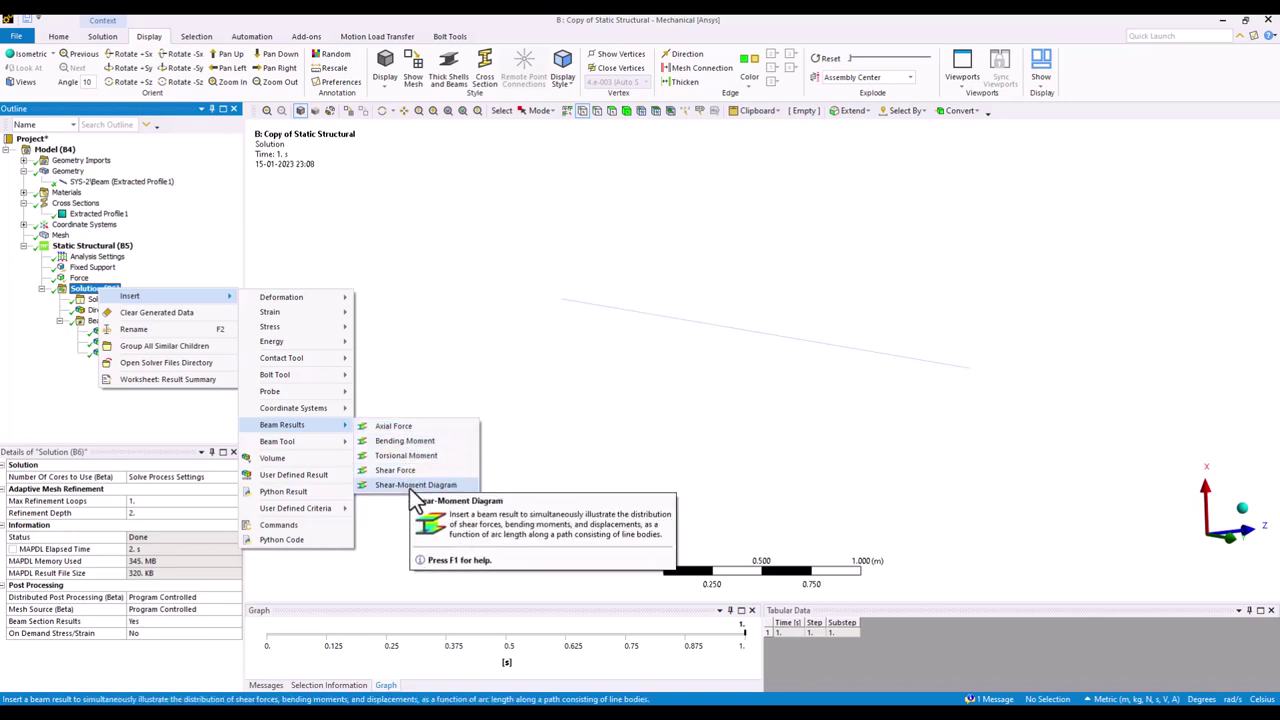
left_click(406, 486)
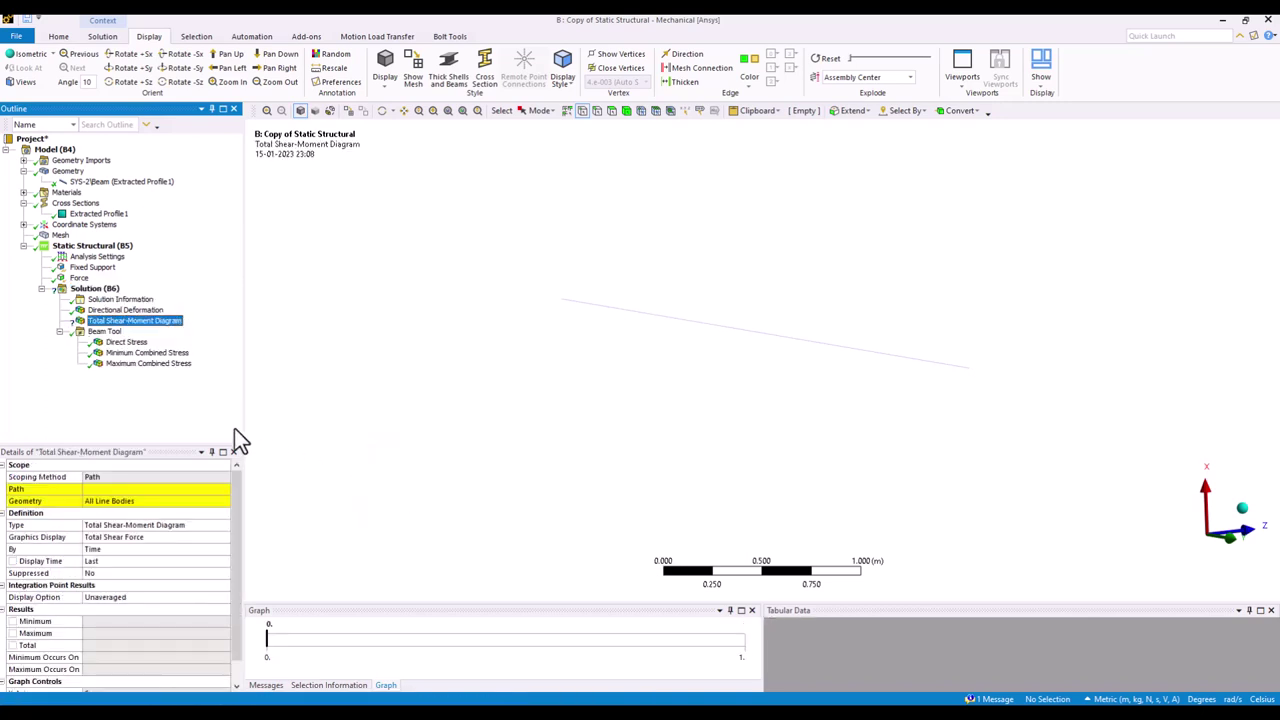
middle_click_drag(488, 400, 613, 323)
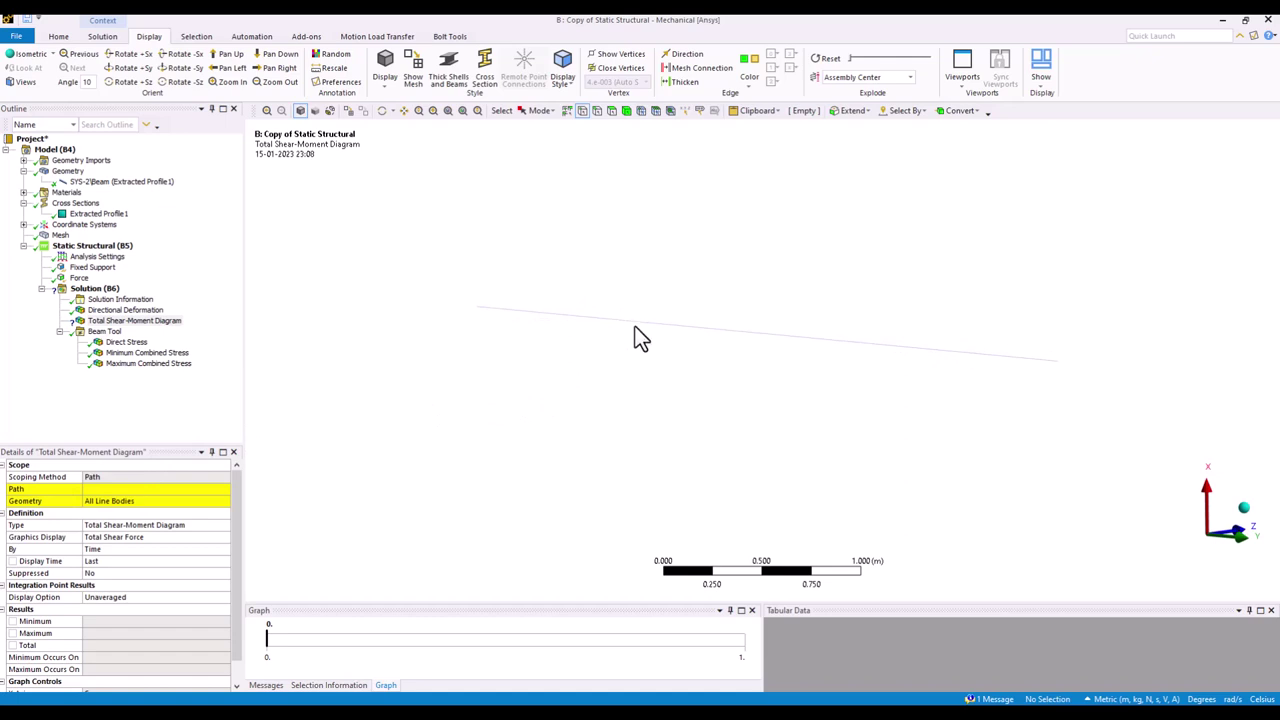
left_click(137, 489)
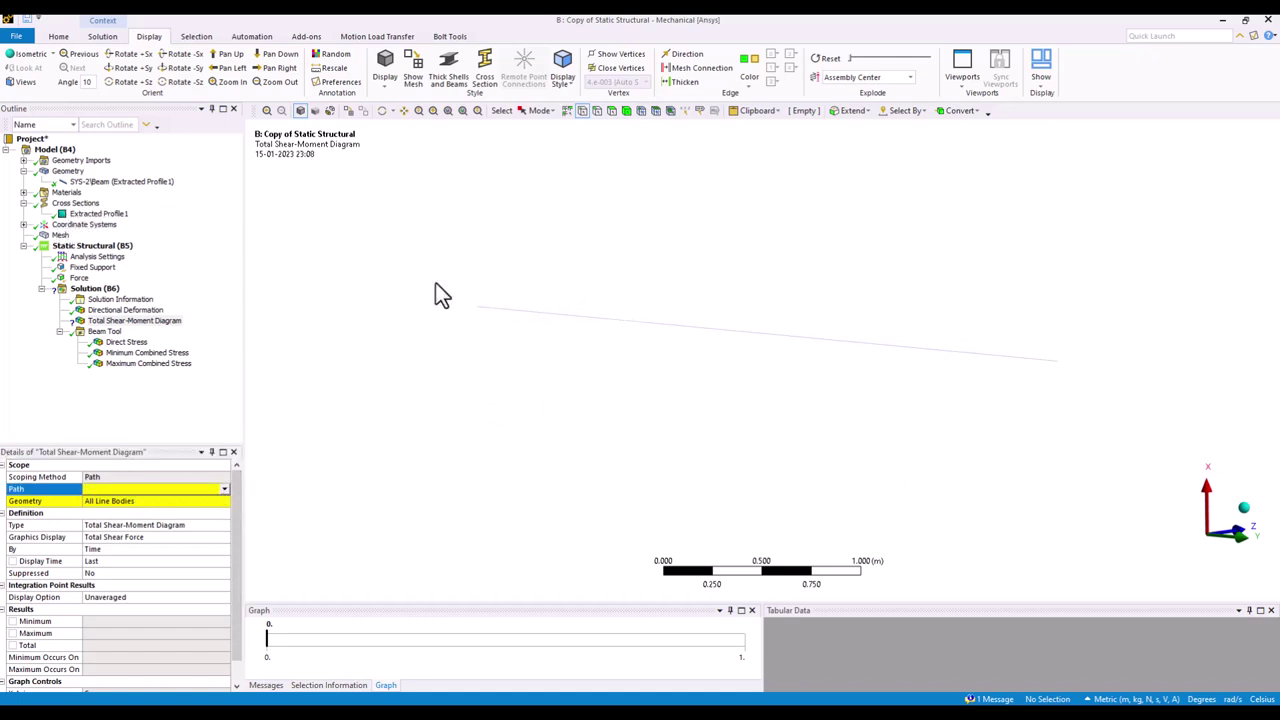
Add a construction geometry path to the model
right_click(58, 150)
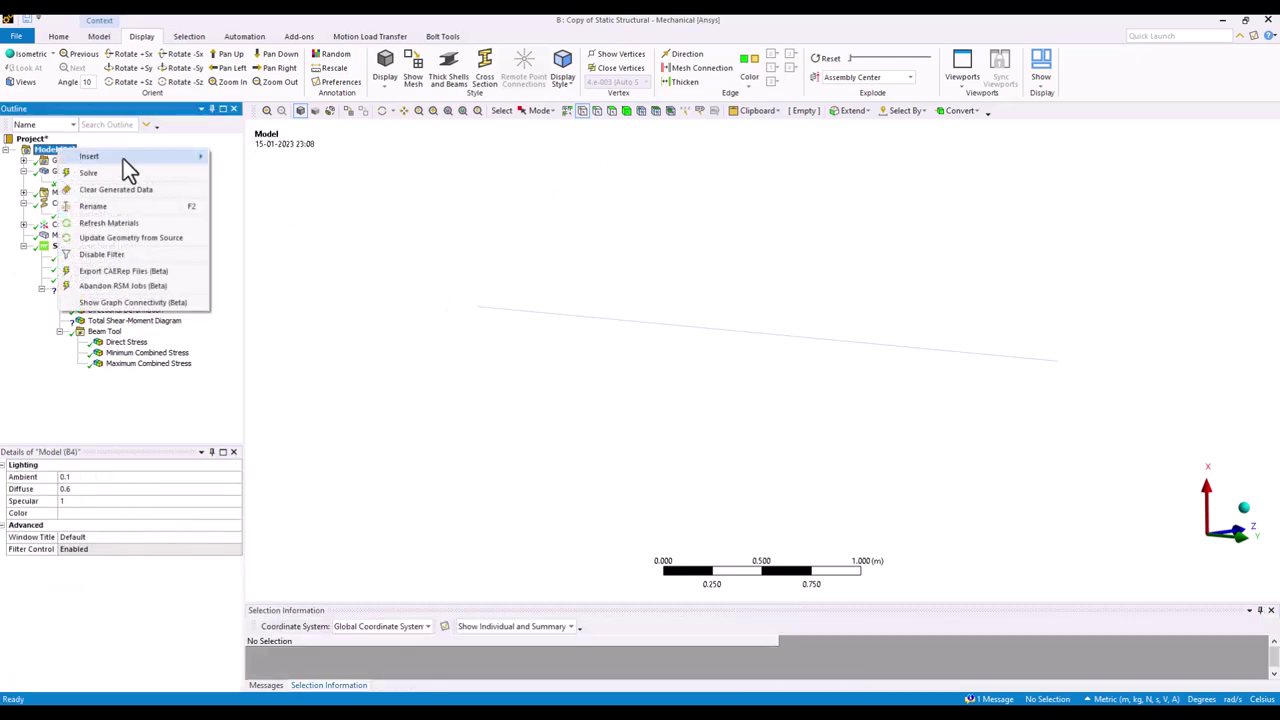
mouse_move(123, 159)
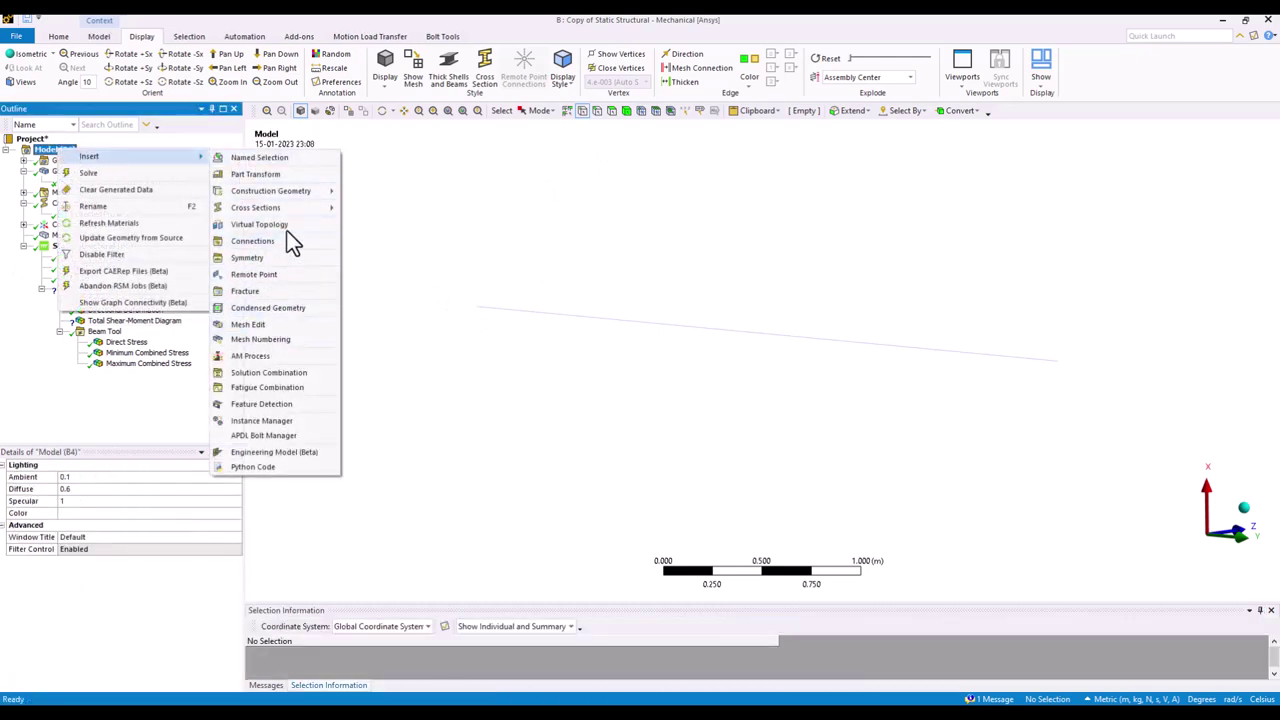
mouse_move(324, 193)
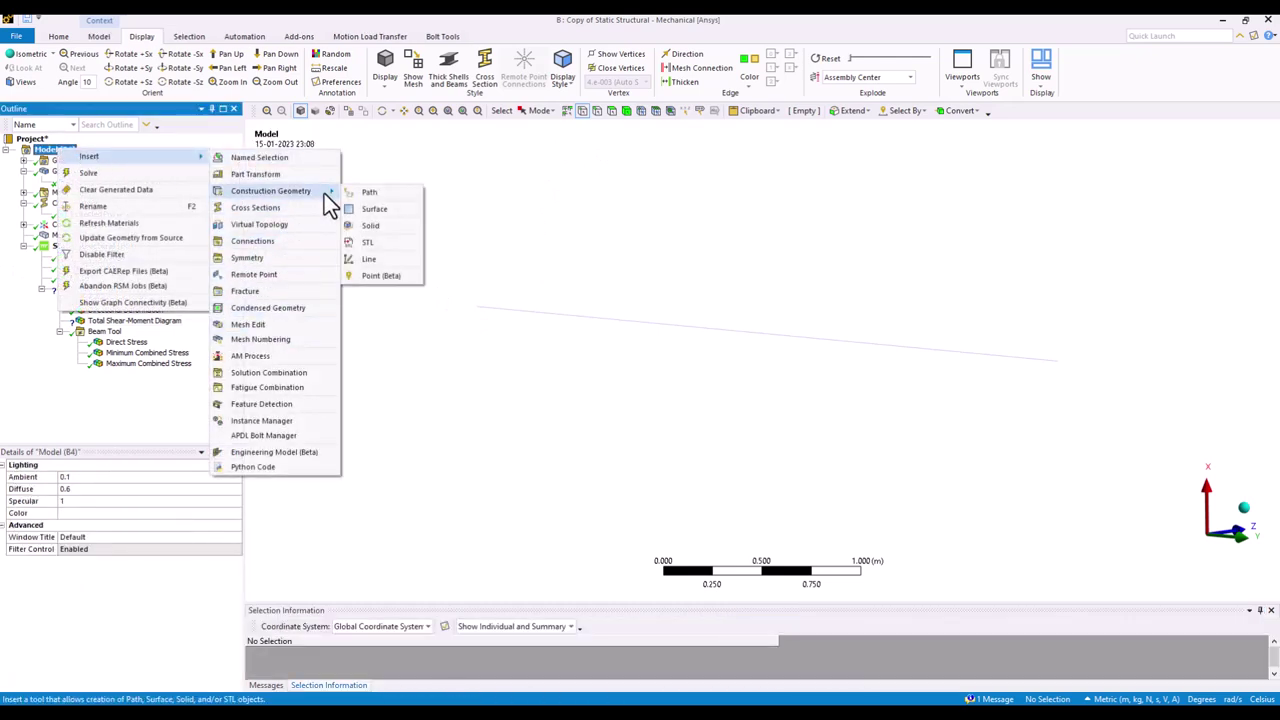
left_click(378, 194)
Set the path type to Edge and scope the path to the beam's line edge
left_click(597, 112)
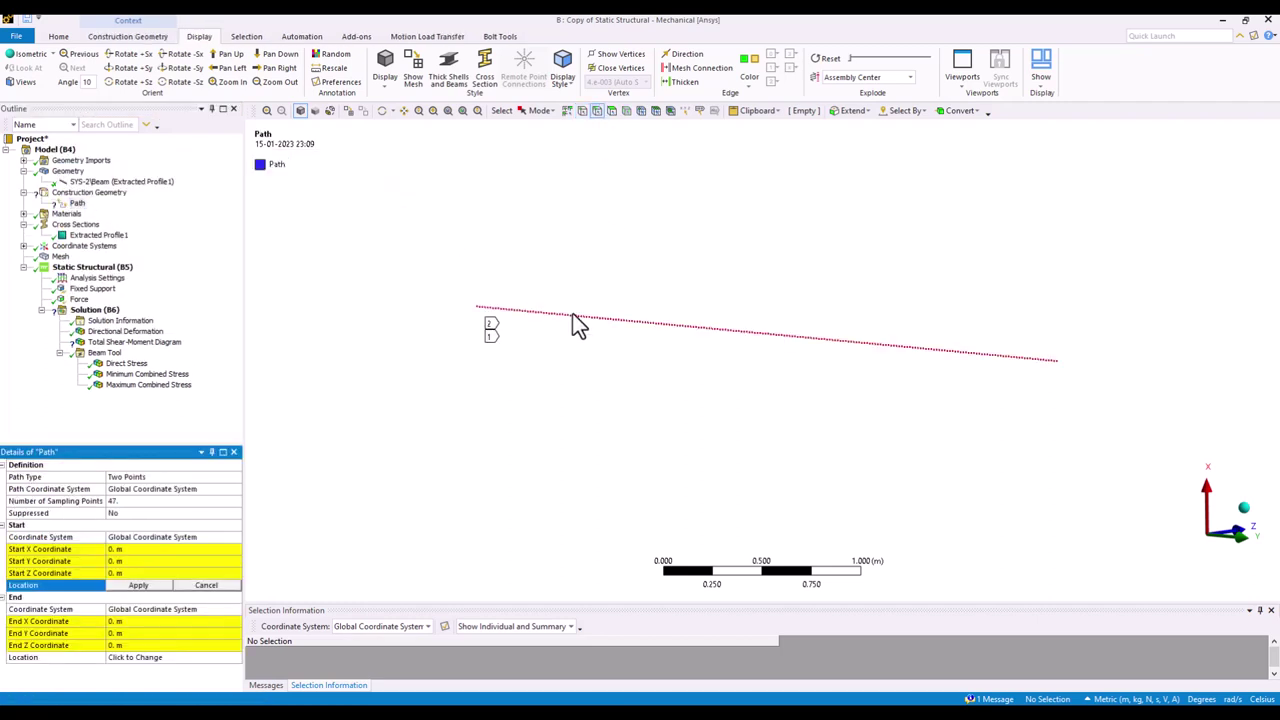
left_click(572, 316)
left_click(235, 477)
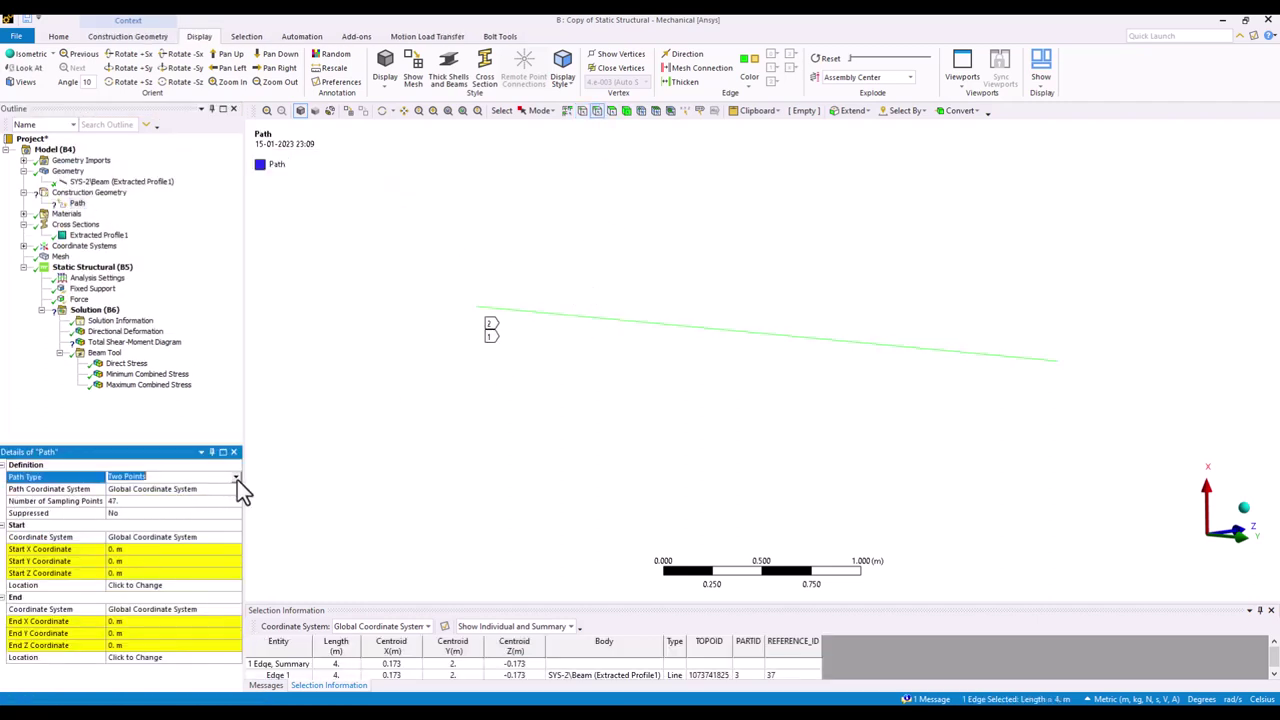
left_click(237, 480)
left_click(151, 497)
left_click(84, 527)
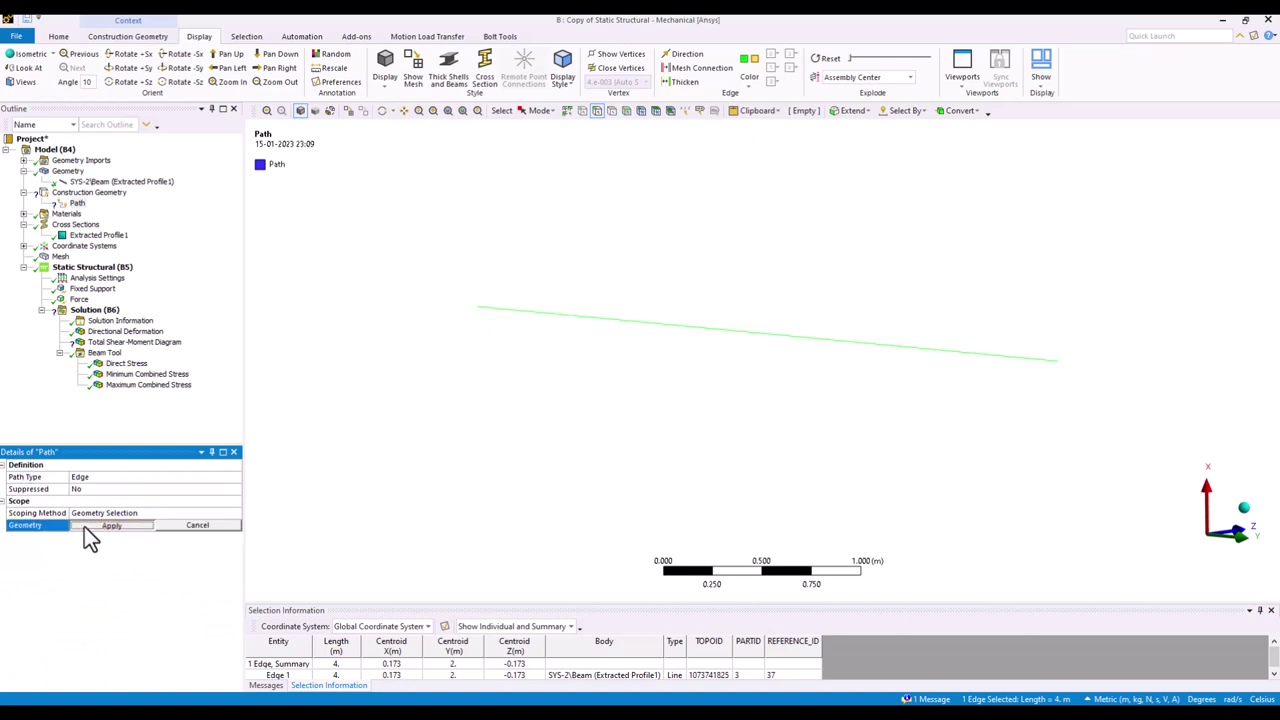
left_click(140, 525)
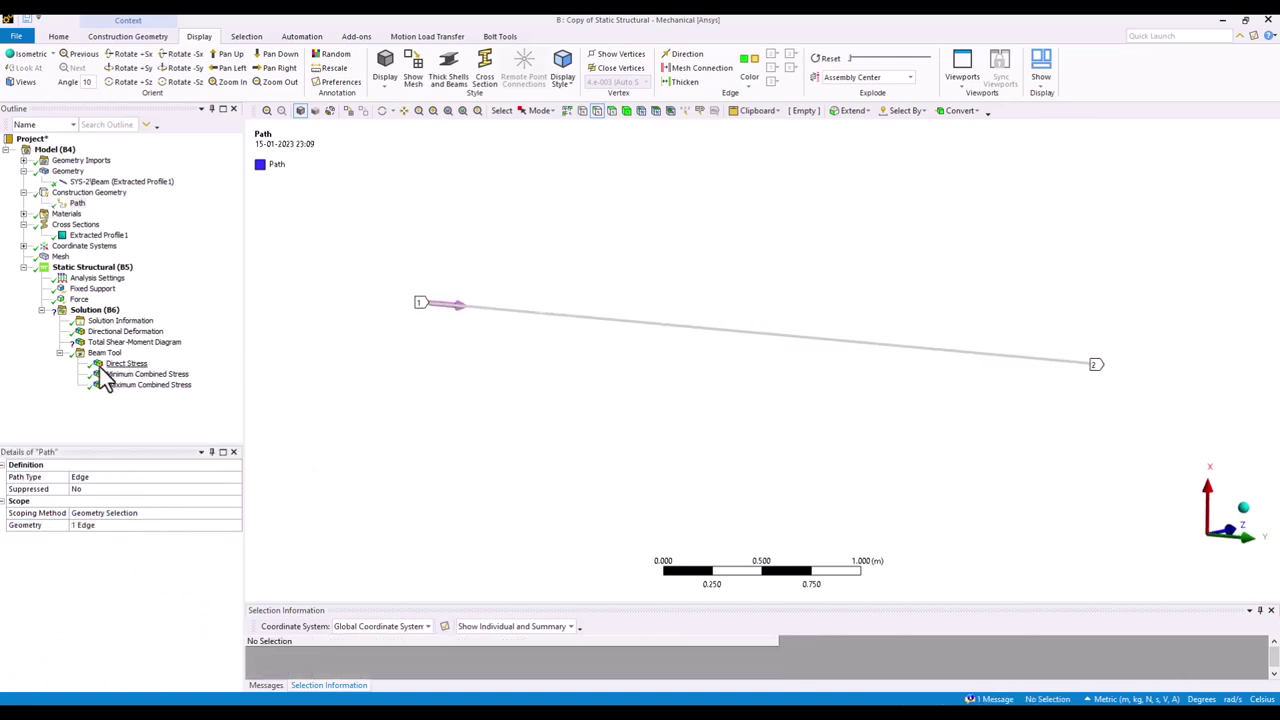
Assign the new path to the Total Shear-Moment Diagram and evaluate all results
left_click(132, 342)
left_click(226, 490)
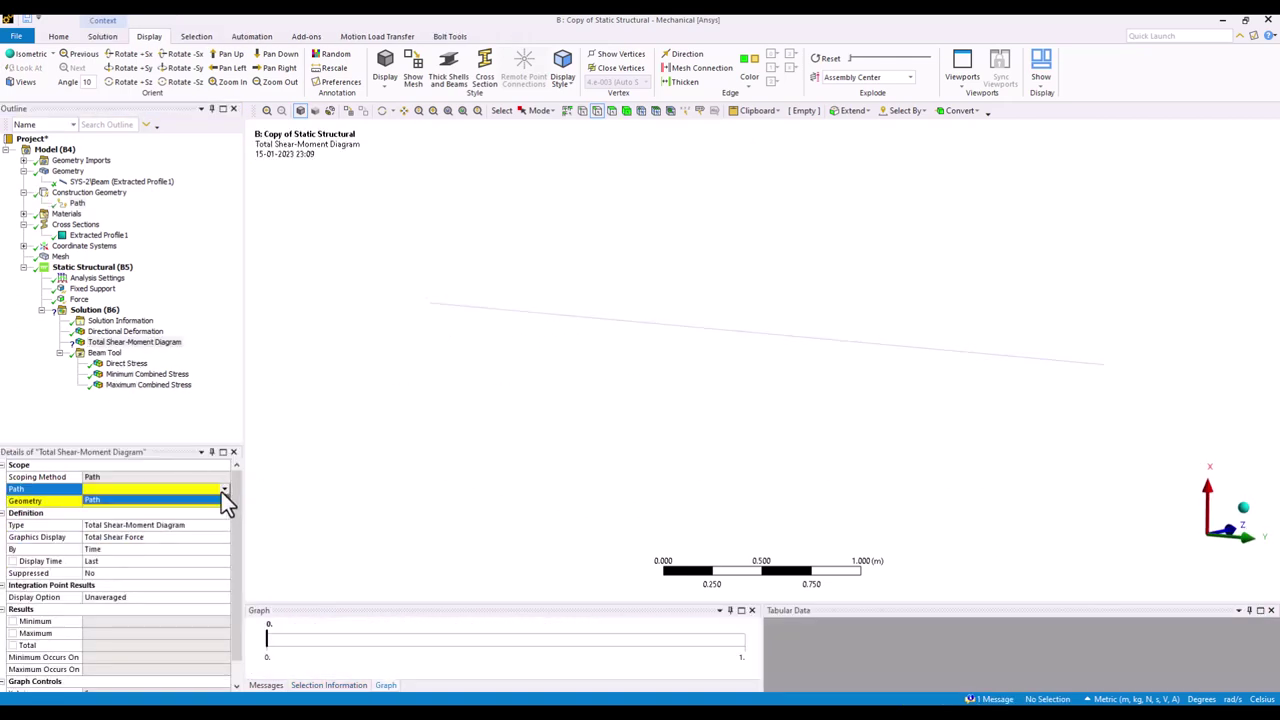
left_click(183, 501)
right_click(138, 344)
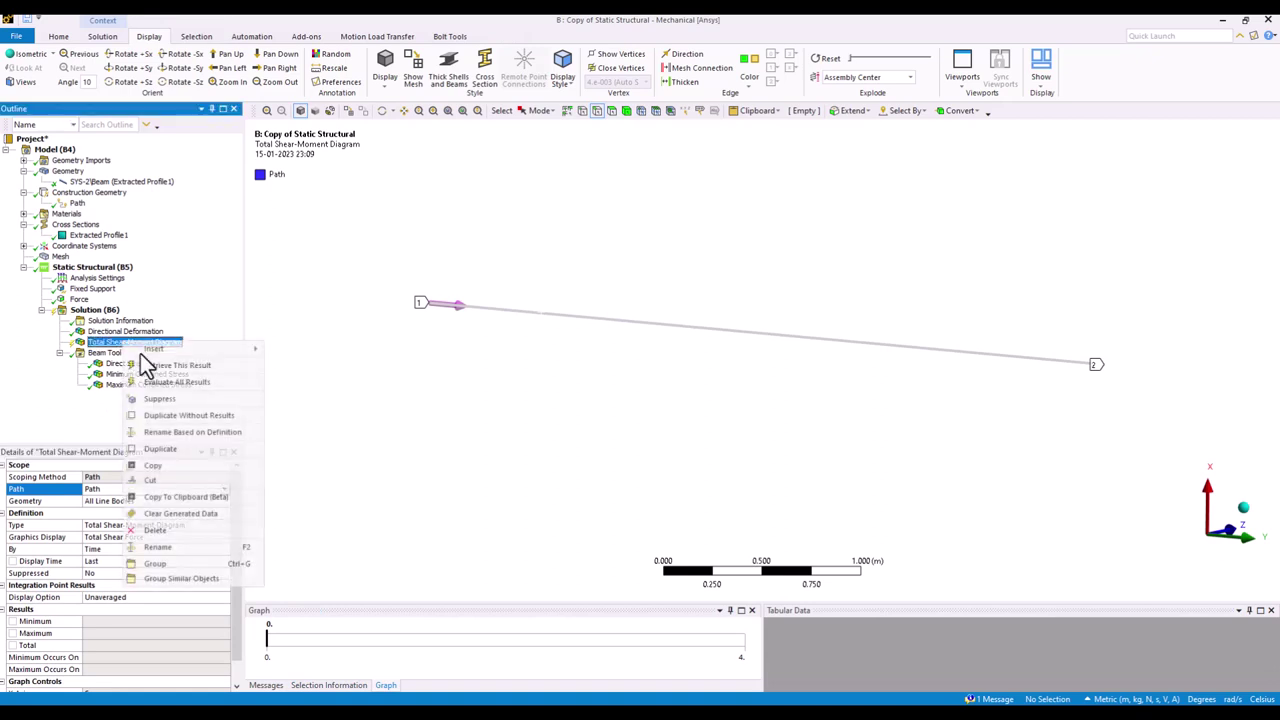
left_click(174, 379)
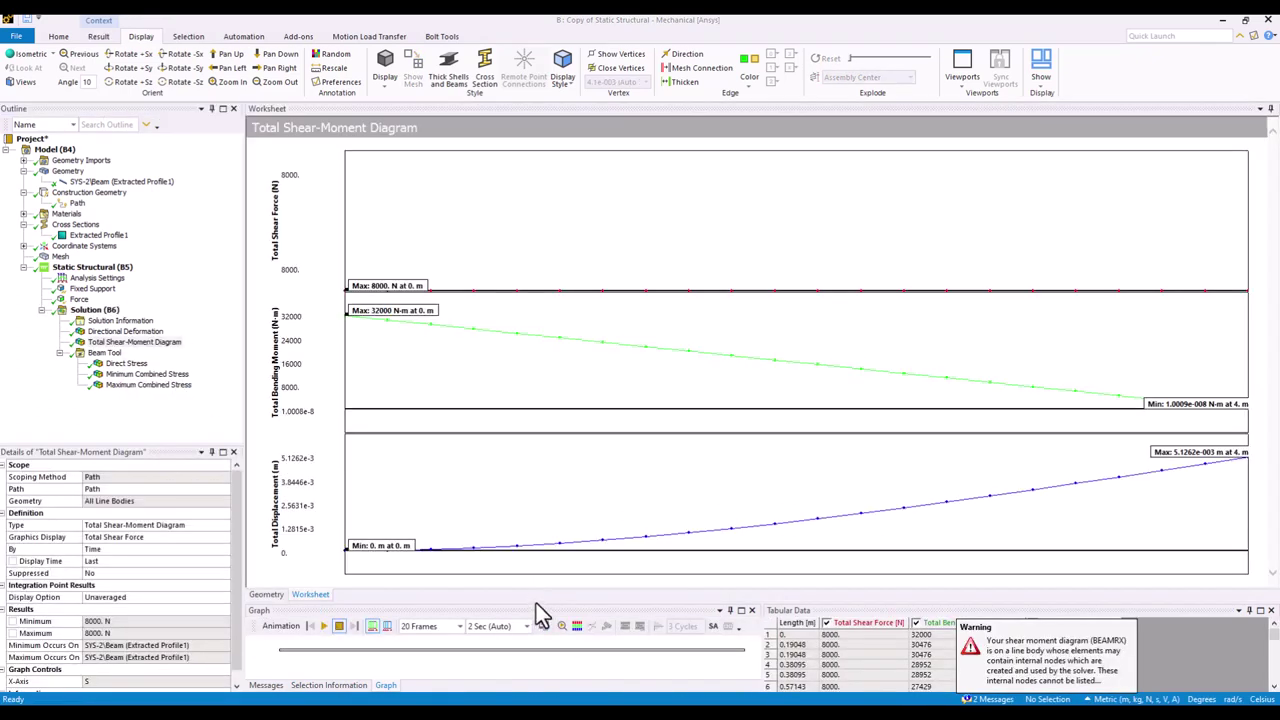
Review the shear force, bending moment and displacement plots with their tabulated values along the beam, enlarging the data area
left_click_drag(536, 603, 540, 638)
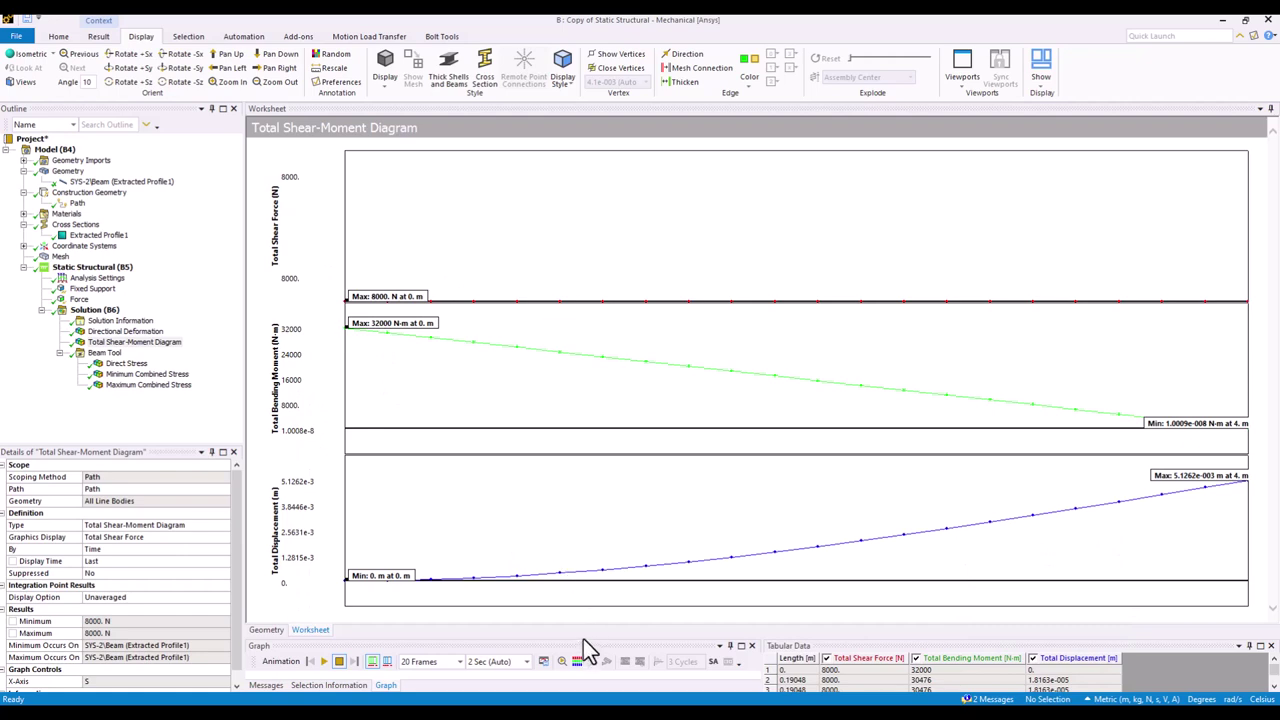
left_click_drag(588, 643, 593, 560)
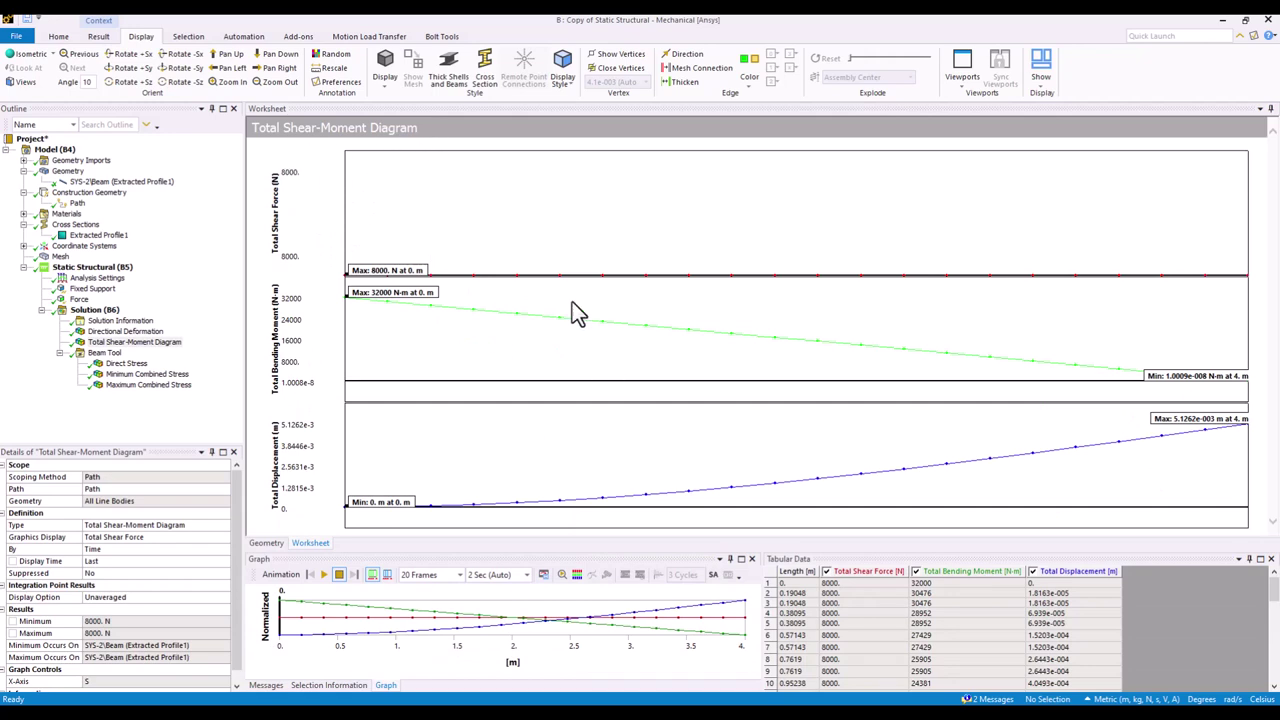
left_click(116, 312)
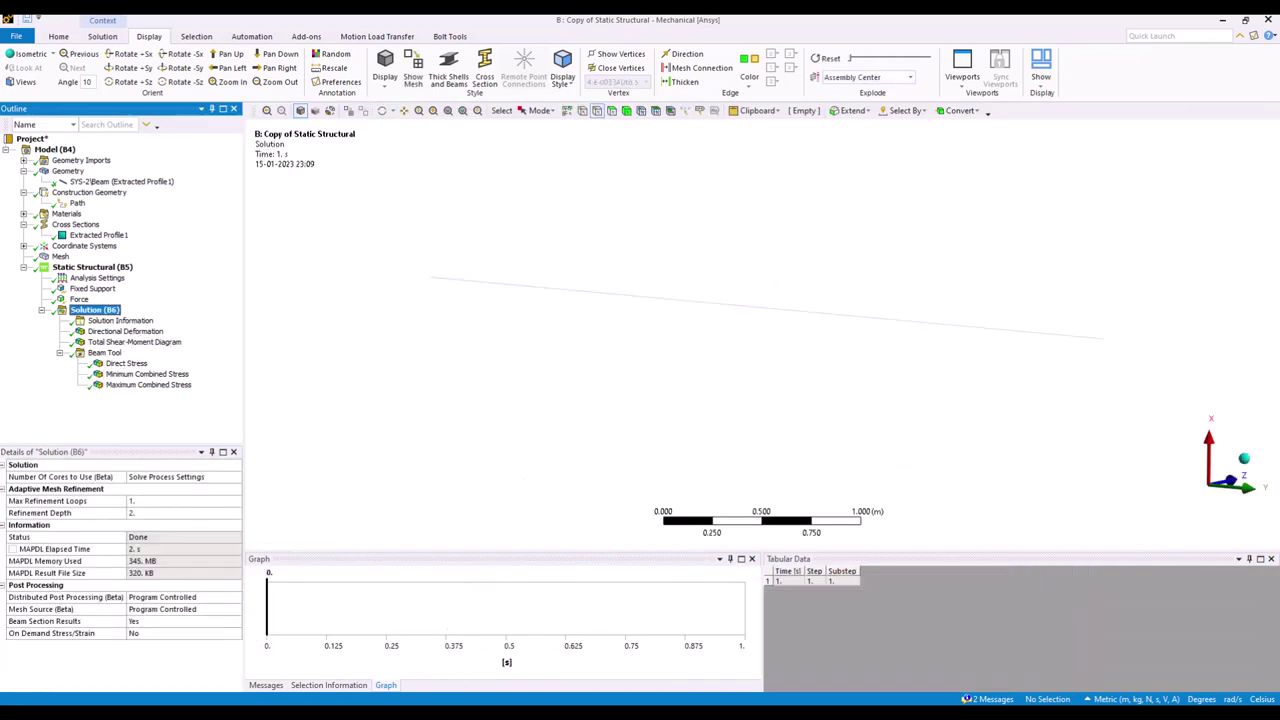
Switch to the OneNote page and look through the reference videos on beam analysis with the BEAM188 element
key("alt+Tab")
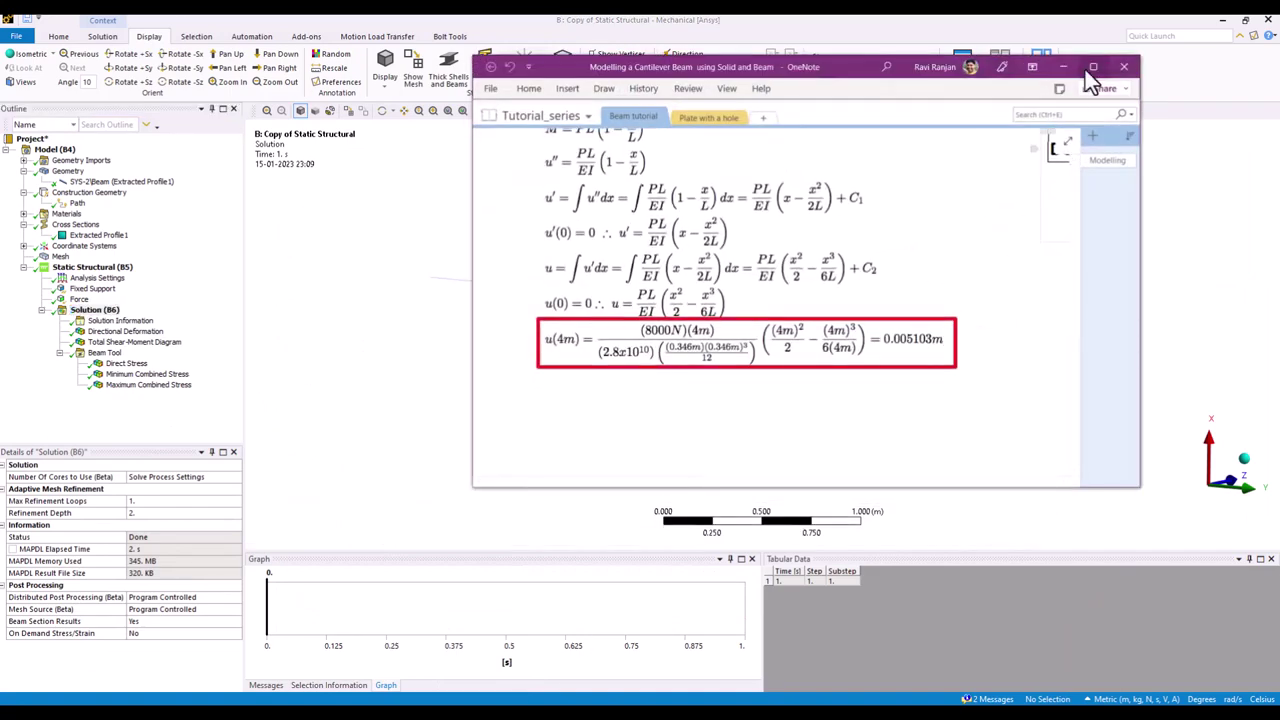
left_click(1090, 58)
left_click_drag(543, 699, 885, 695)
scroll(946, 515, "up", 4)
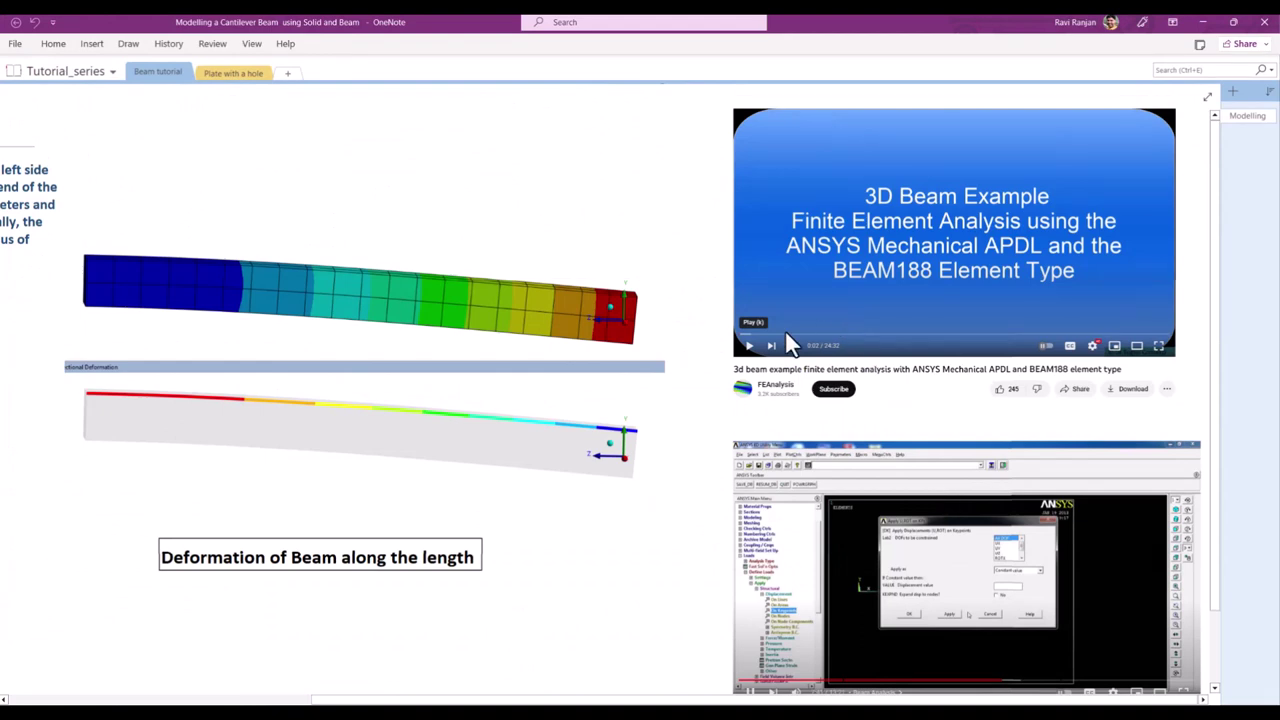
scroll(752, 335, "down", 1)
scroll(754, 339, "up", 1)
scroll(1001, 382, "down", 1)
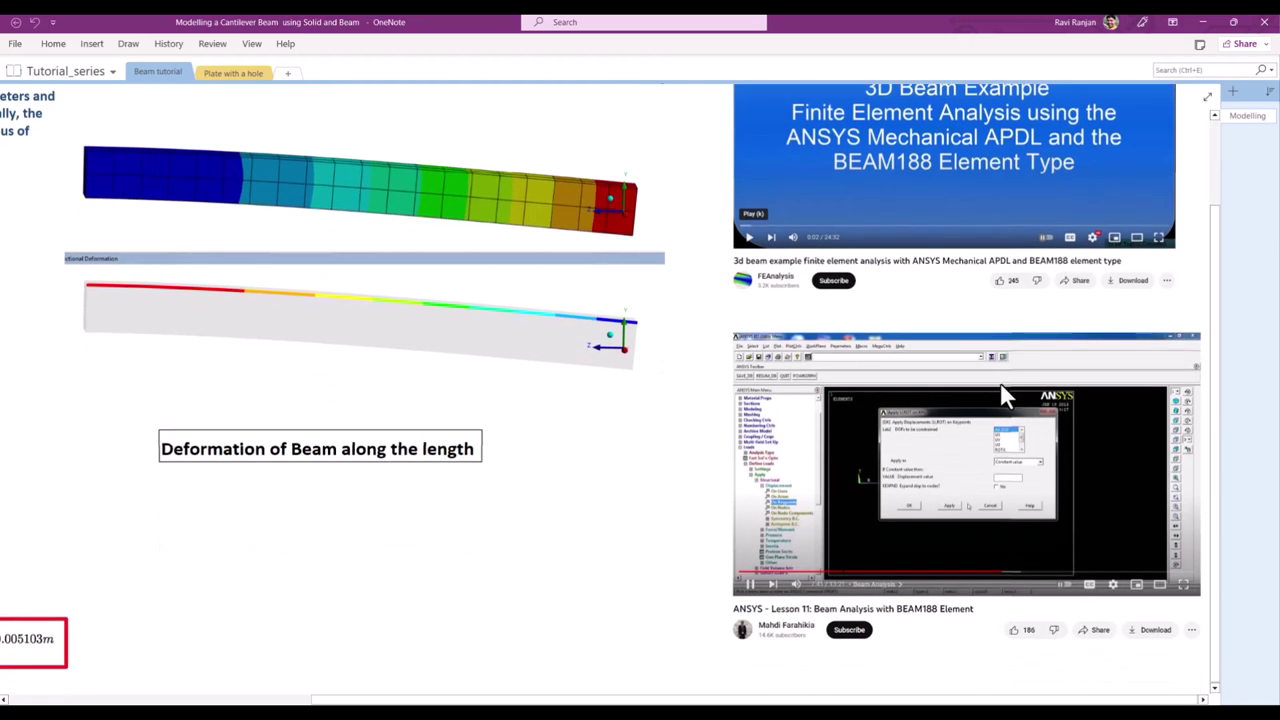
scroll(909, 257, "up", 1)
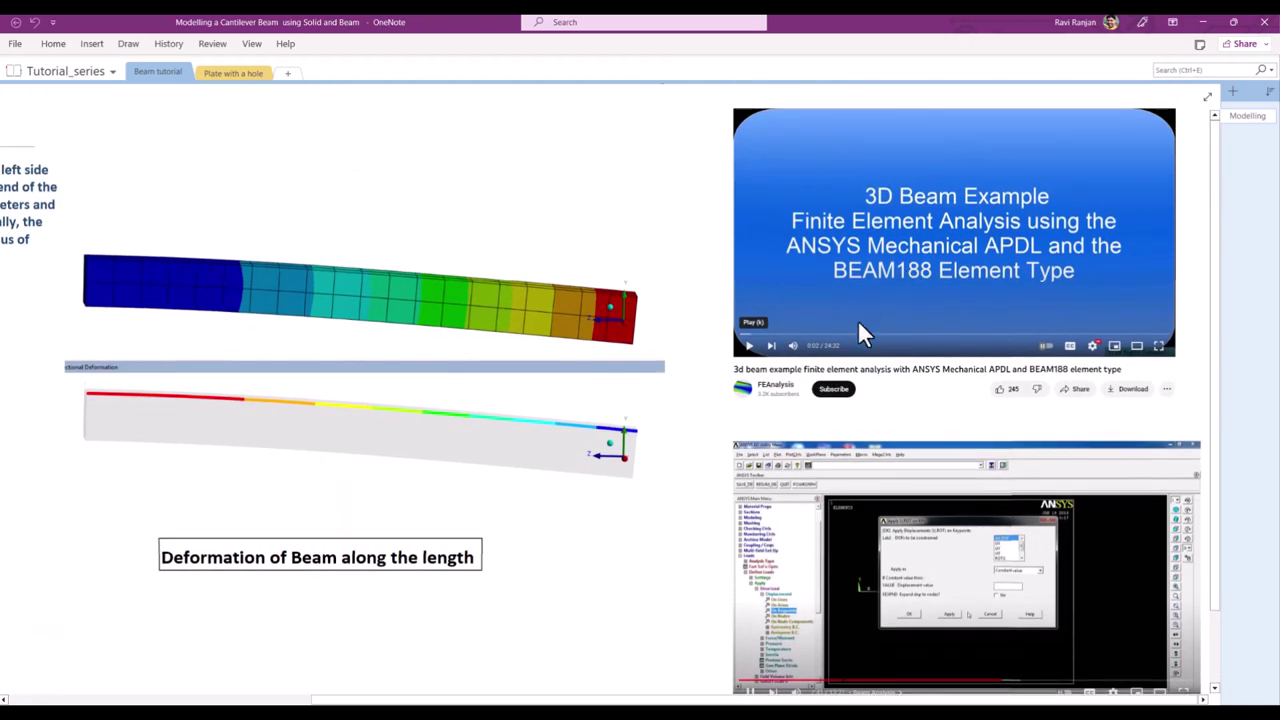
scroll(857, 332, "down", 2)
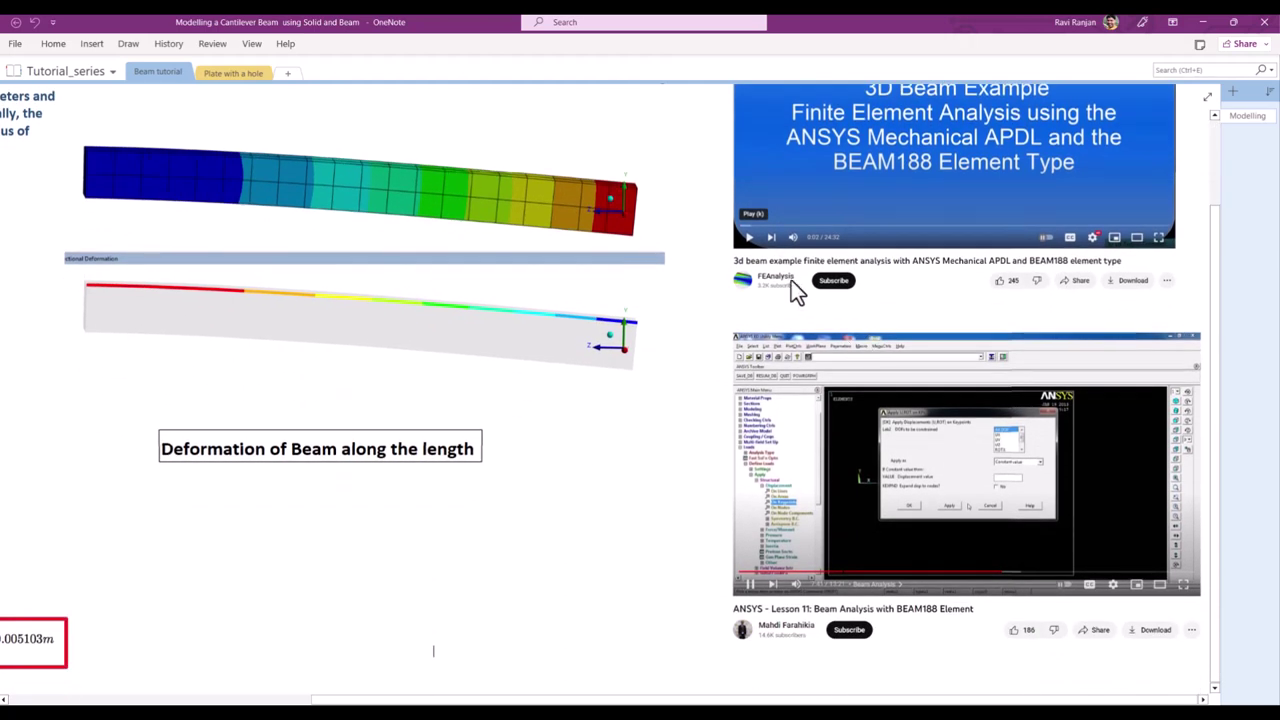
scroll(839, 458, "down", 2)
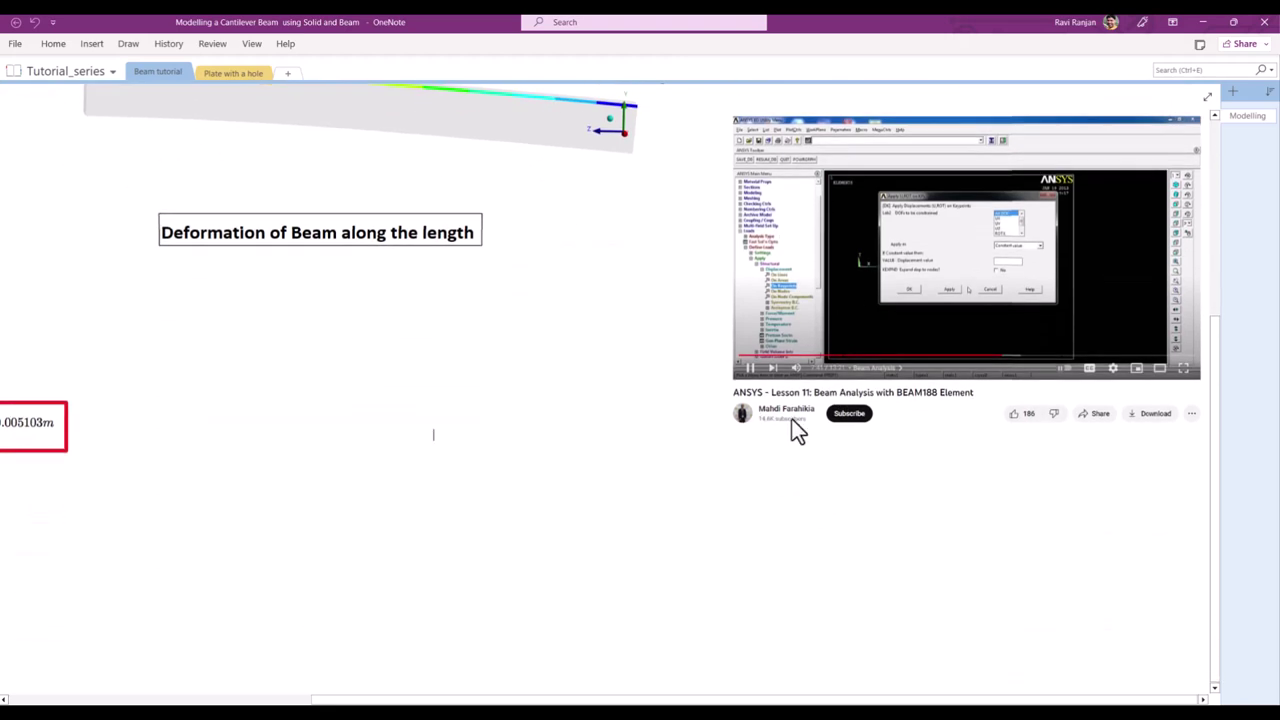
scroll(830, 441, "up", 3)
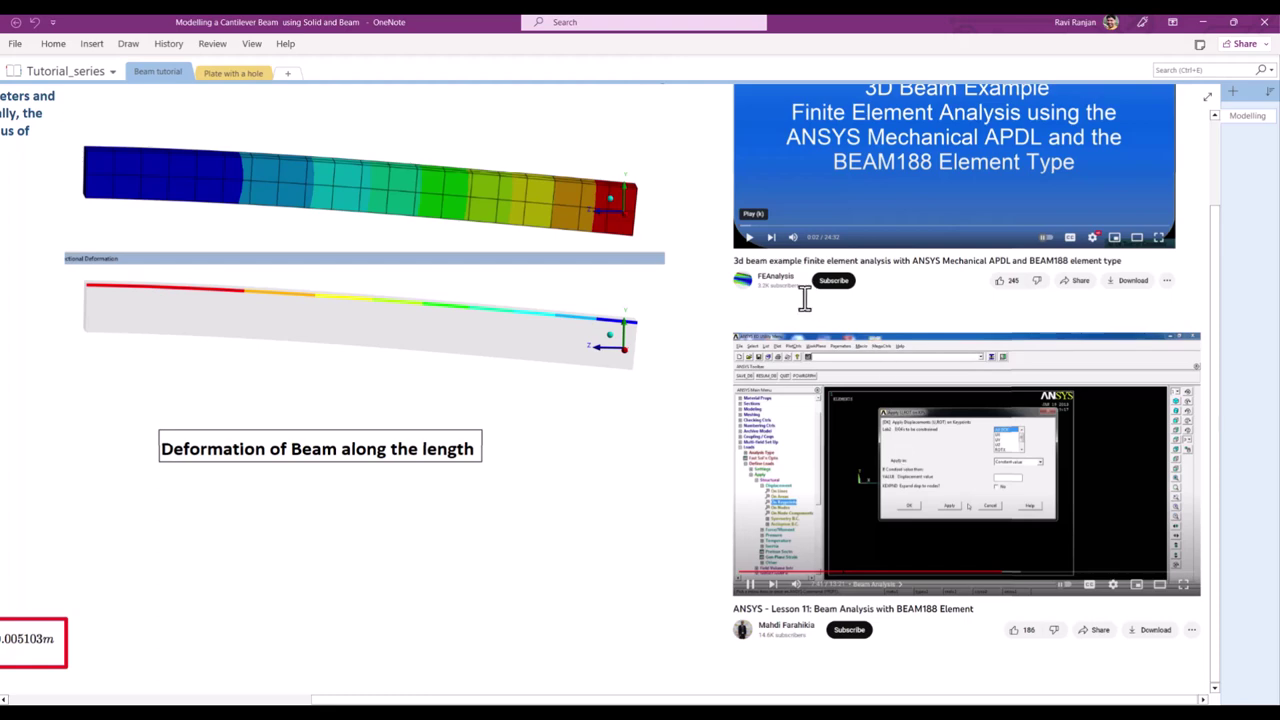
scroll(770, 290, "up", 2)
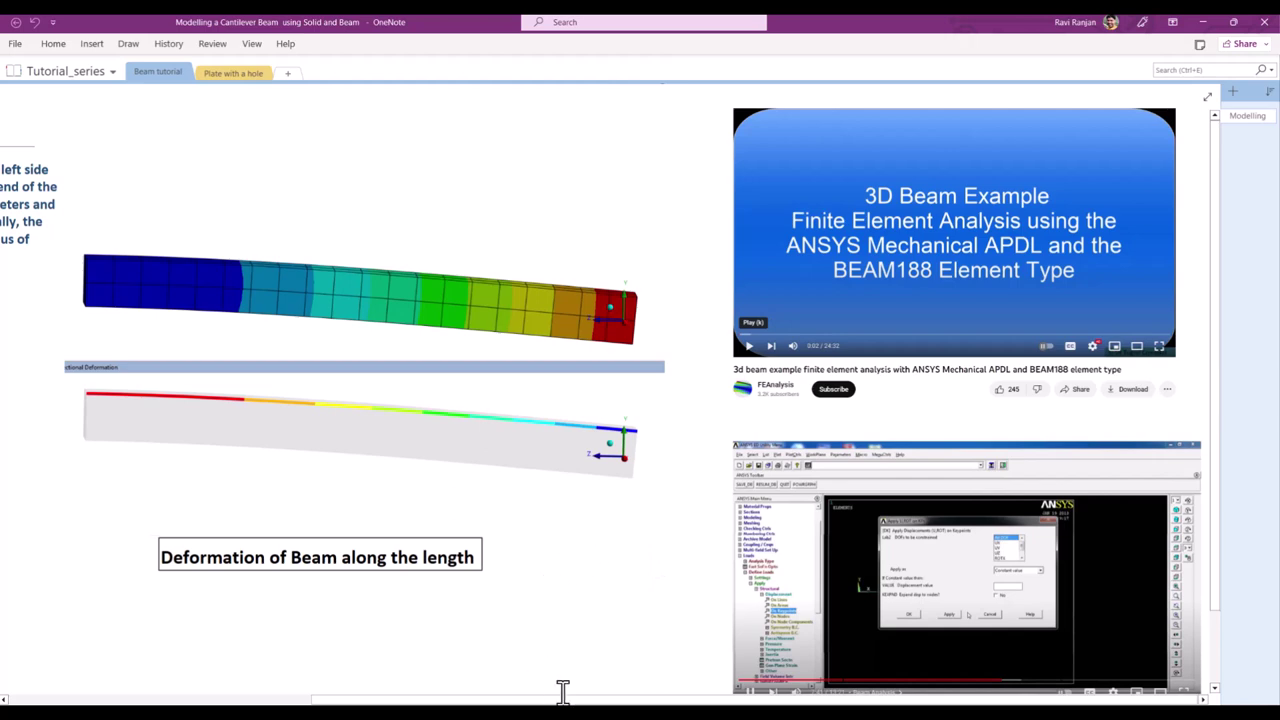
Review the hand calculation of the deformation at x=4m and the cantilever problem statement in the notes
scroll(563, 694, "left", 5)
scroll(333, 395, "down", 2)
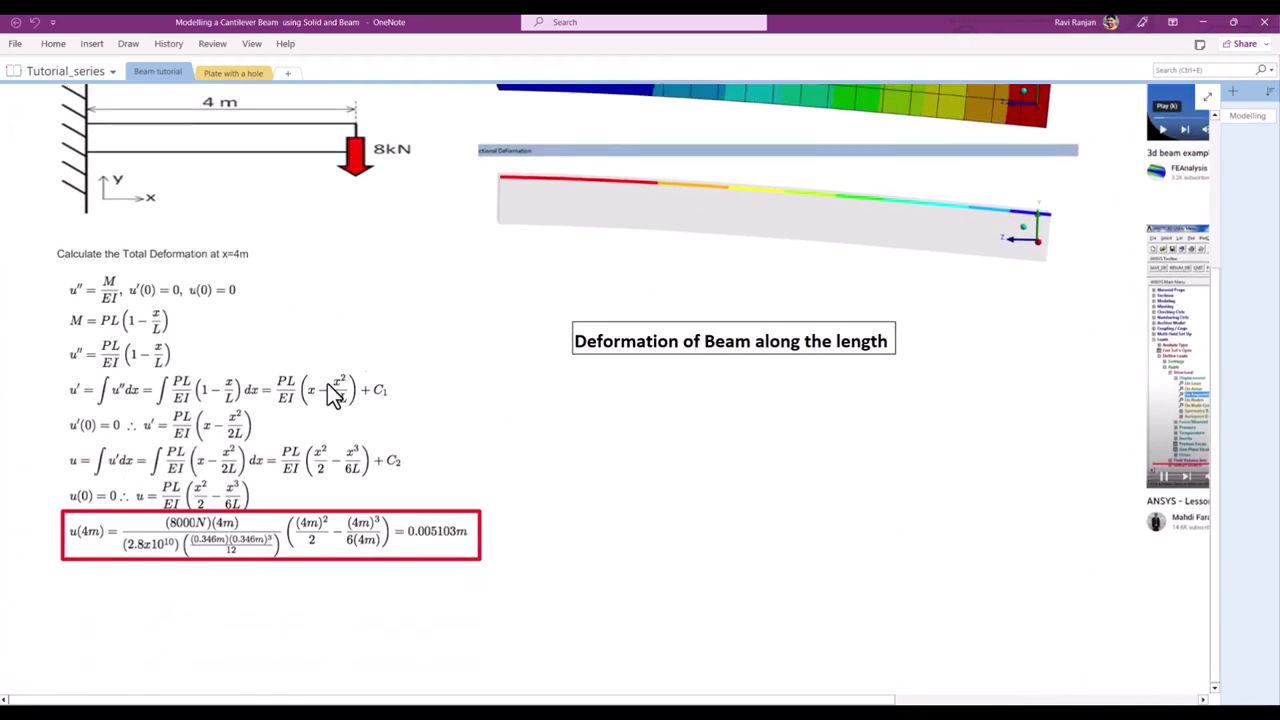
scroll(333, 395, "up", 3)
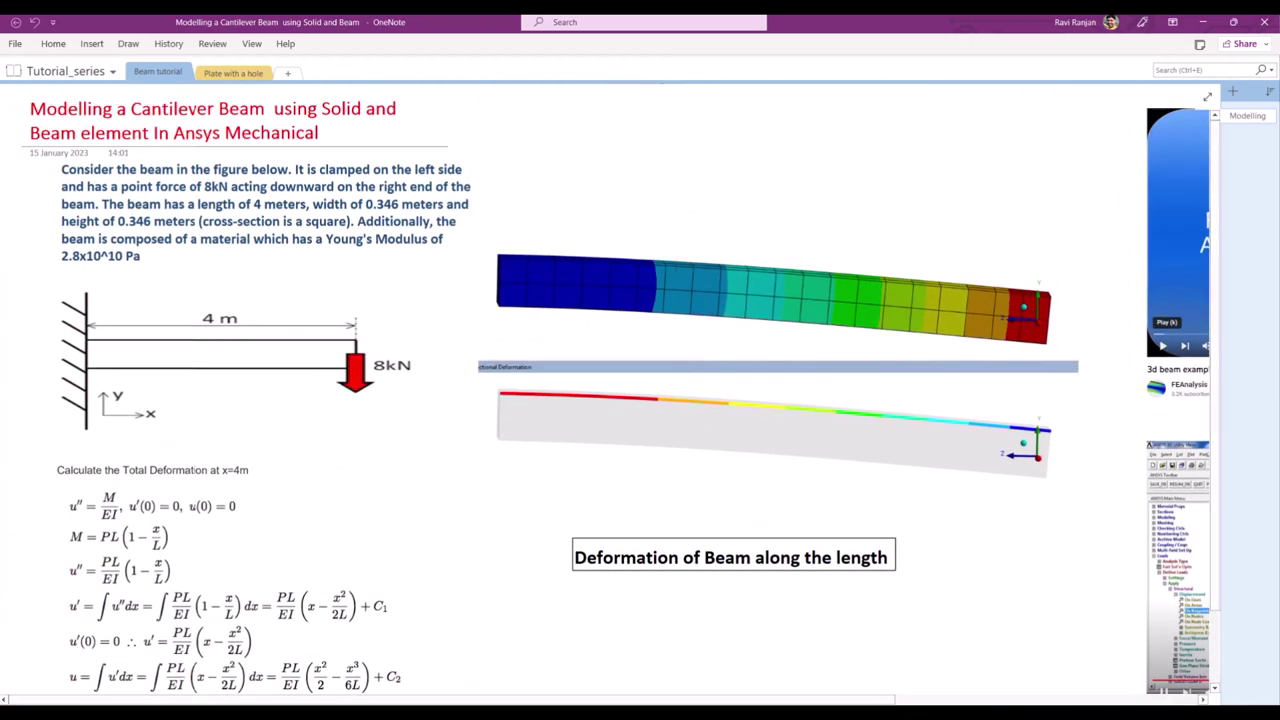